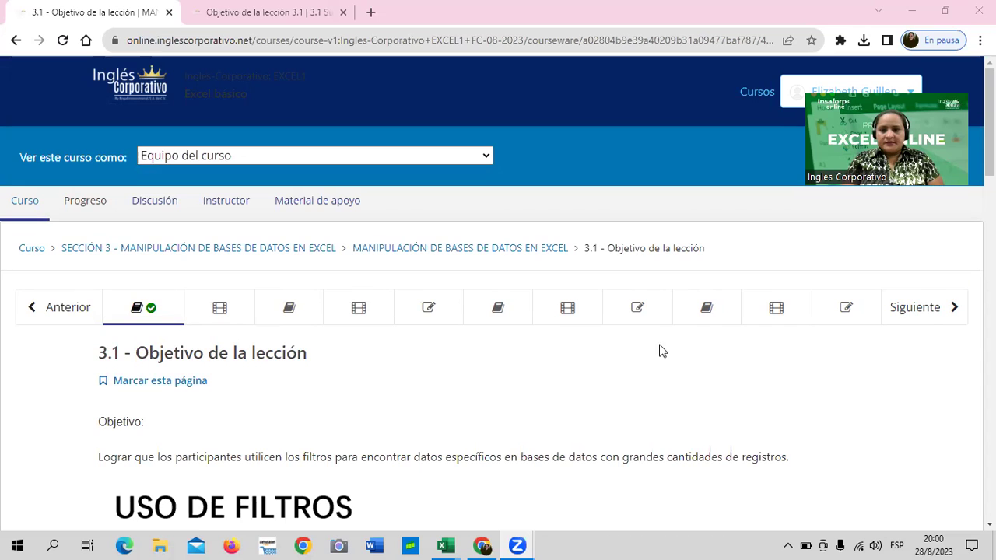
Scroll through the current lesson and advance to lesson 3.2 - Uso de filtros
scroll(457, 404, "down", 2)
scroll(455, 400, "down", 3)
scroll(455, 403, "up", 3)
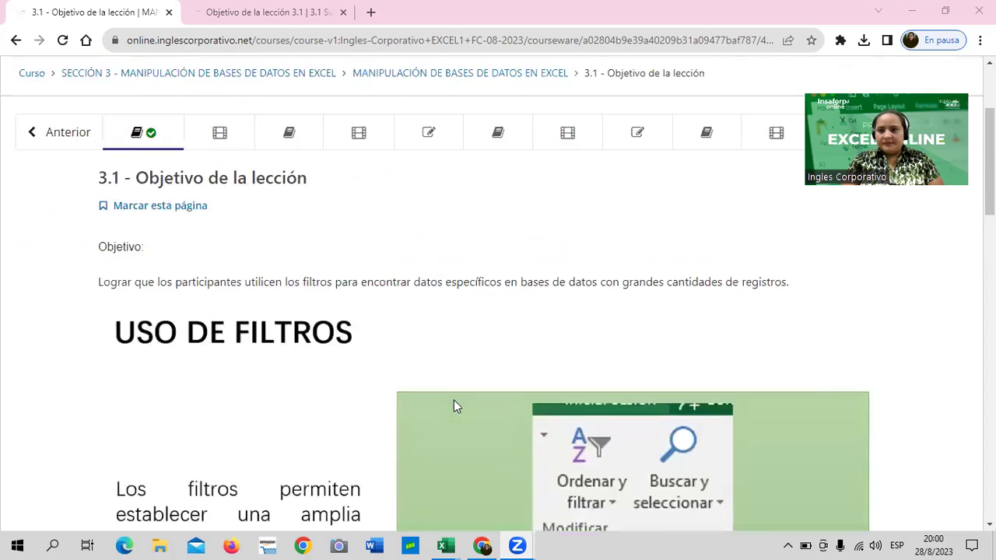
scroll(454, 407, "up", 1)
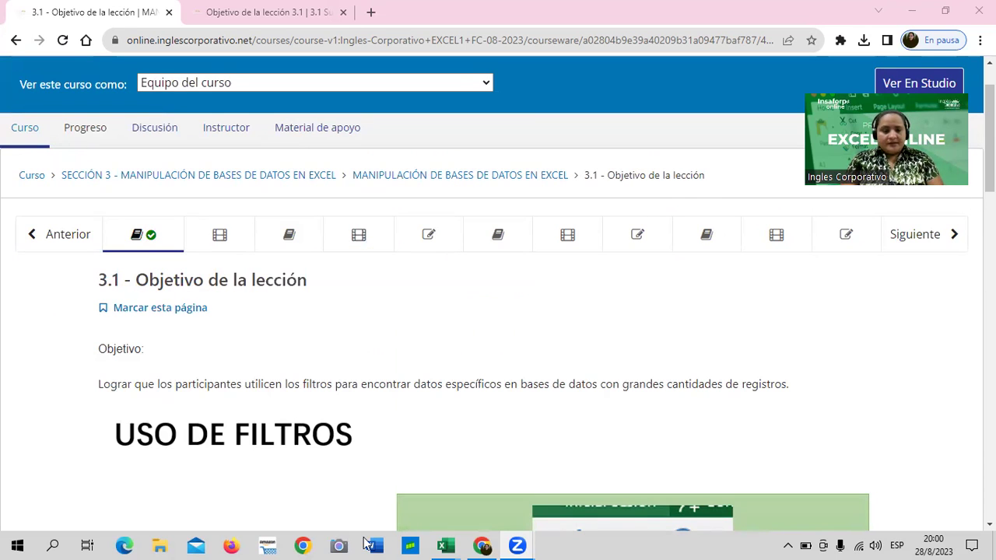
mouse_move(445, 546)
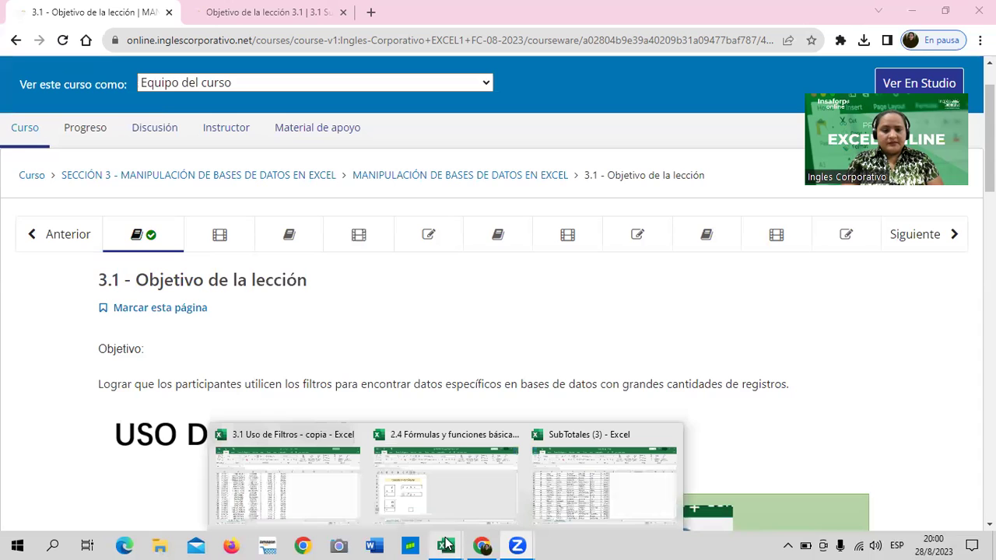
scroll(440, 372, "down", 4)
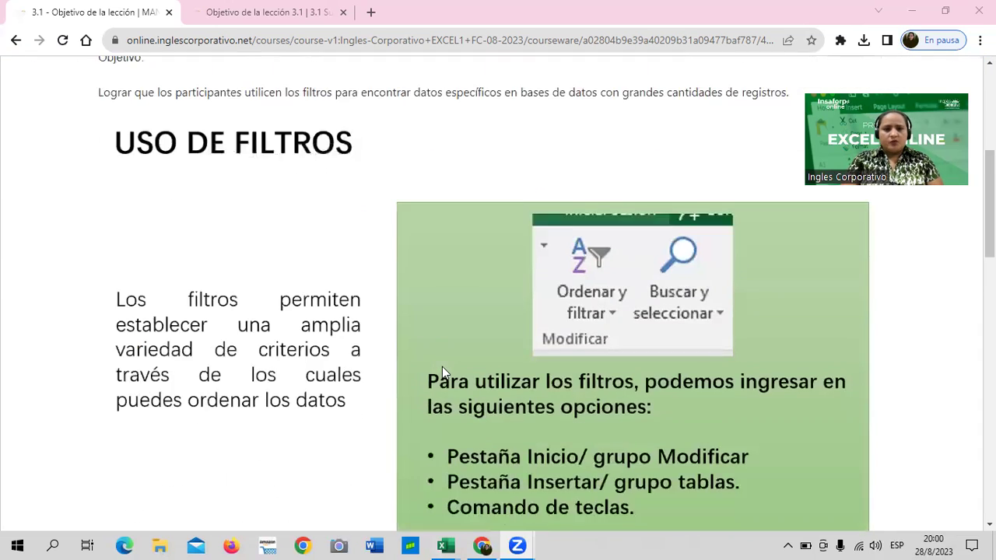
scroll(442, 372, "down", 4)
scroll(441, 372, "down", 4)
scroll(441, 372, "down", 5)
scroll(441, 372, "down", 3)
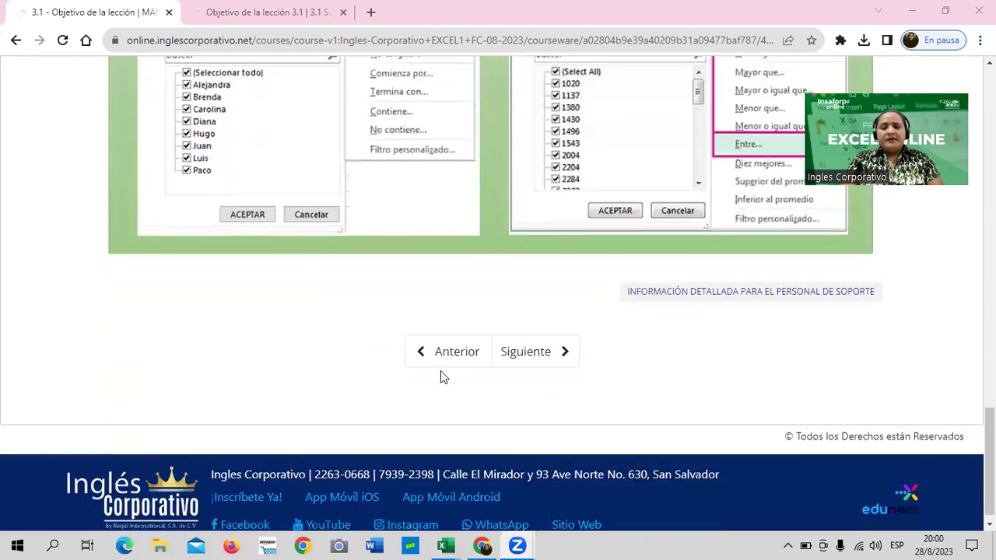
left_click(534, 349)
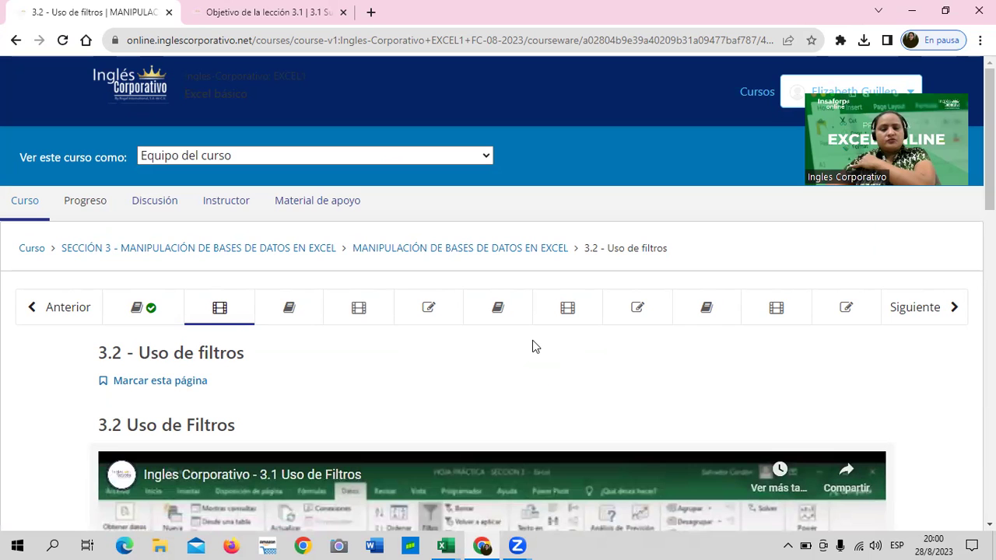
Scroll down lesson 3.2 past the video to the PLANTILLA DE ACTIVIDADES SECCIÓN 3 link
scroll(374, 342, "down", 1)
scroll(330, 364, "down", 3)
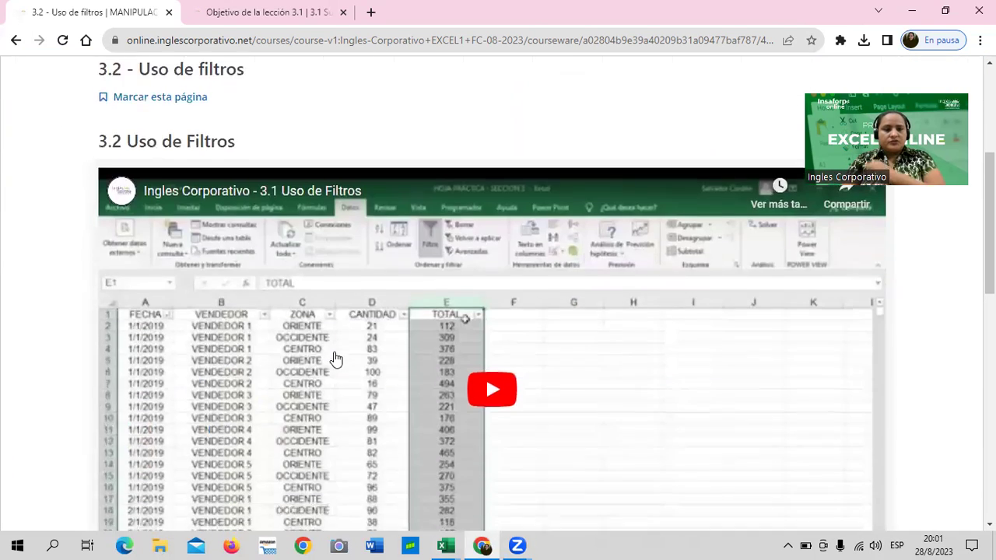
scroll(330, 364, "down", 3)
scroll(331, 364, "down", 3)
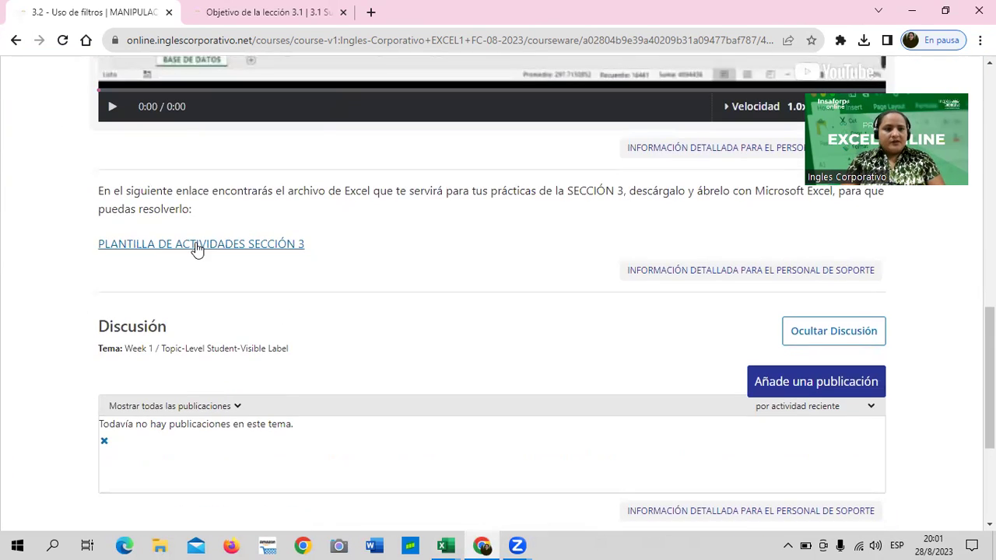
scroll(275, 309, "up", 3)
scroll(275, 309, "down", 1)
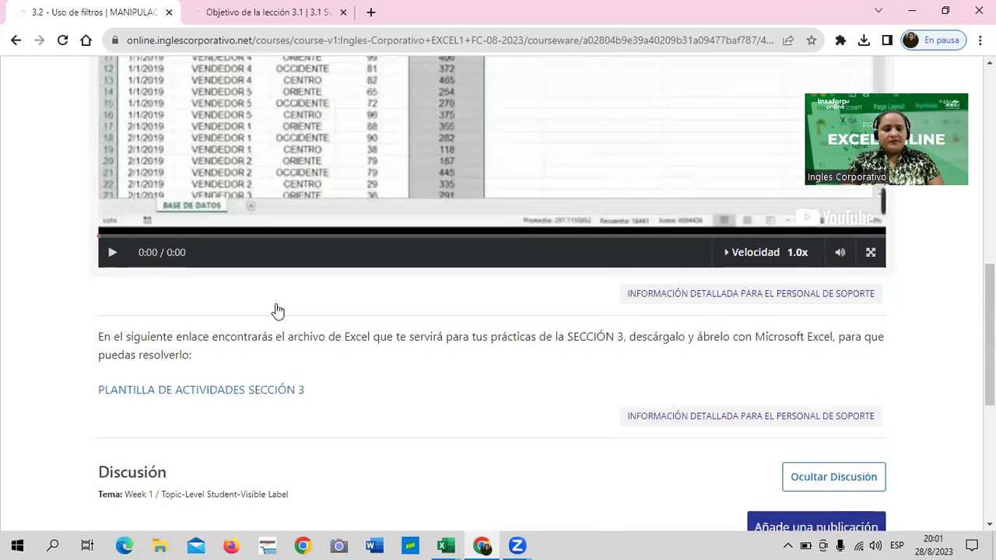
scroll(275, 309, "down", 2)
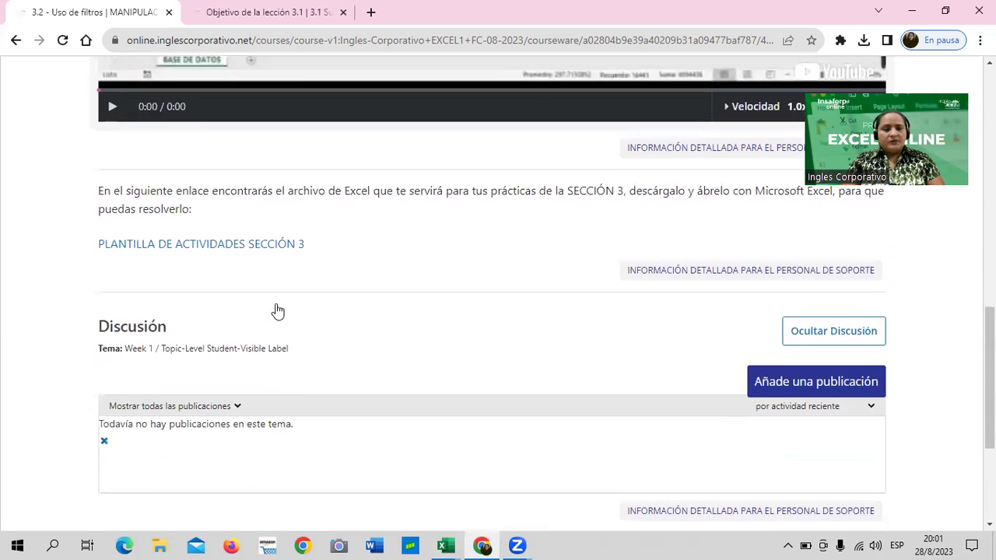
left_click(251, 246)
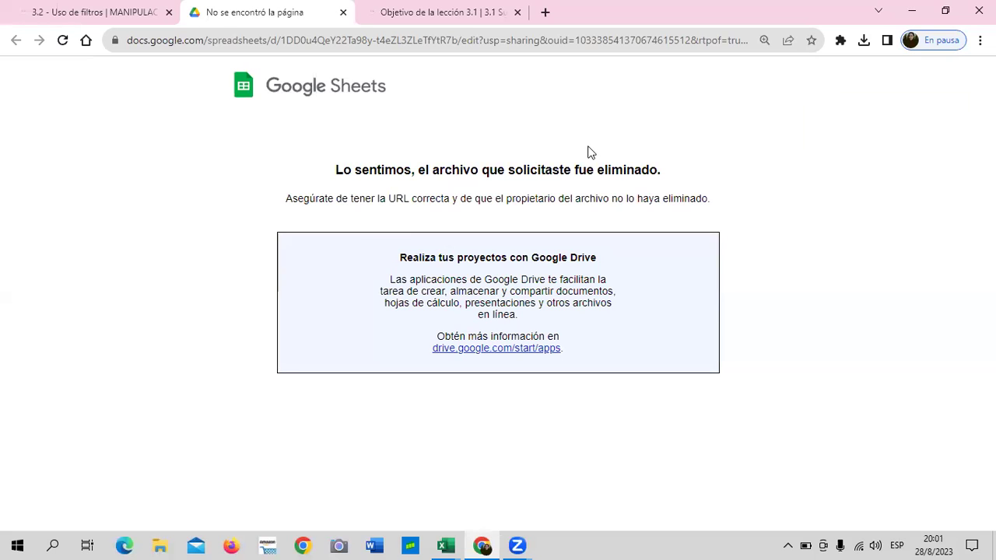
Close the page-not-found tab, reopen lesson 3.1's objective page, and bring up the 3.1 Uso de Filtros workbook
left_click(342, 13)
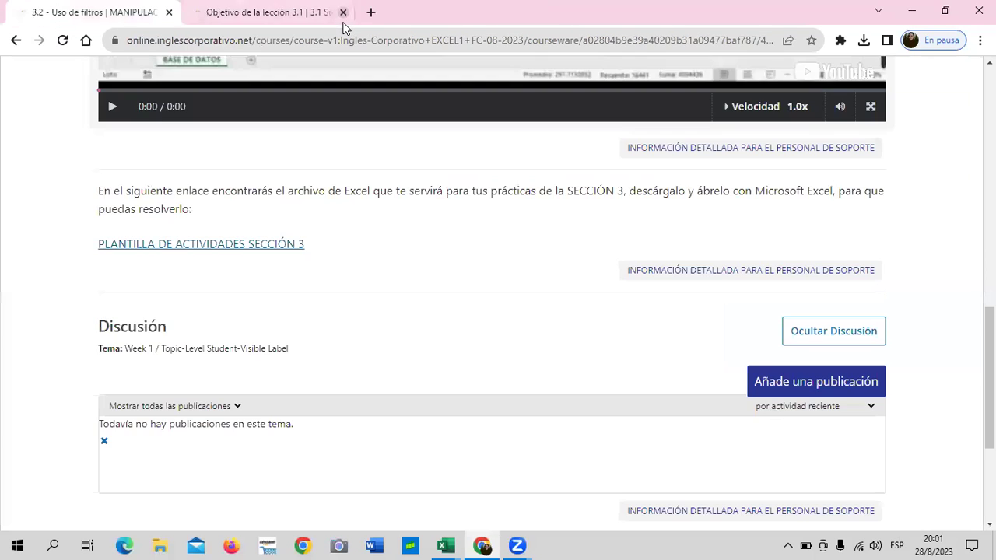
scroll(348, 243, "up", 4)
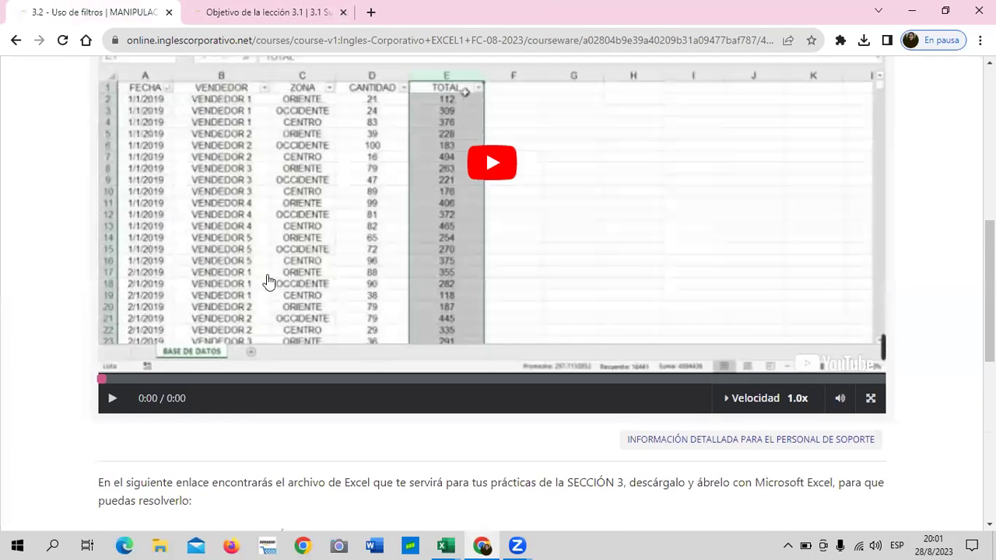
scroll(277, 278, "up", 1)
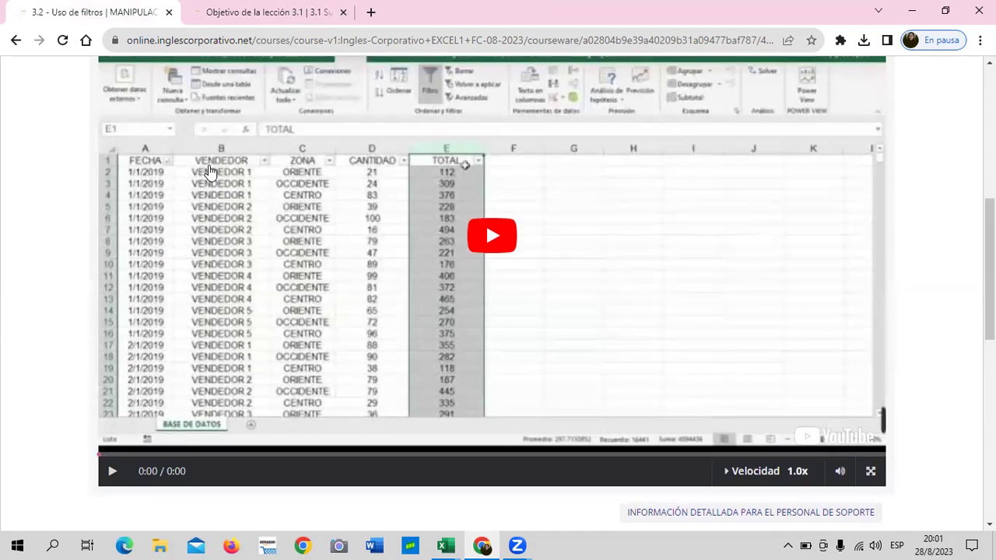
scroll(280, 178, "up", 3)
left_click(174, 86)
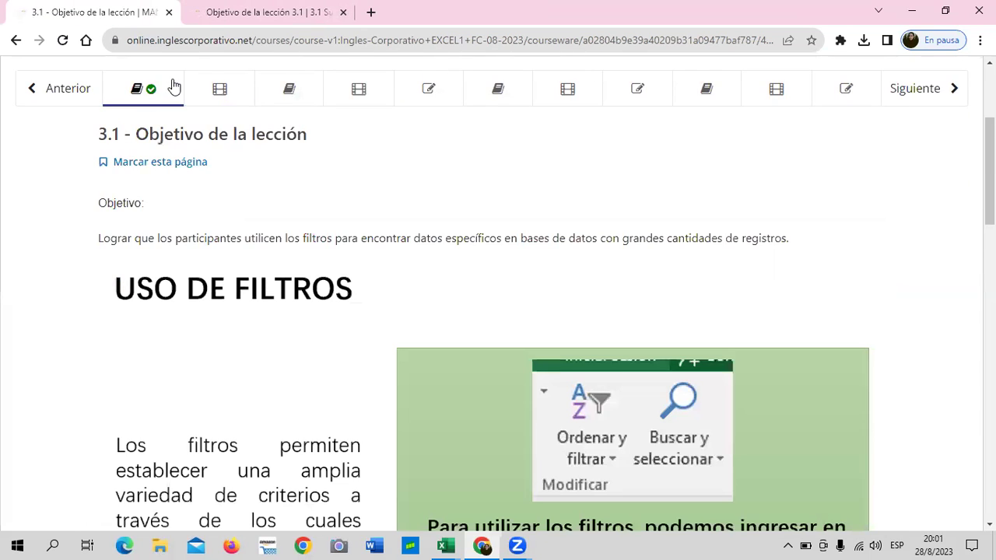
mouse_move(445, 546)
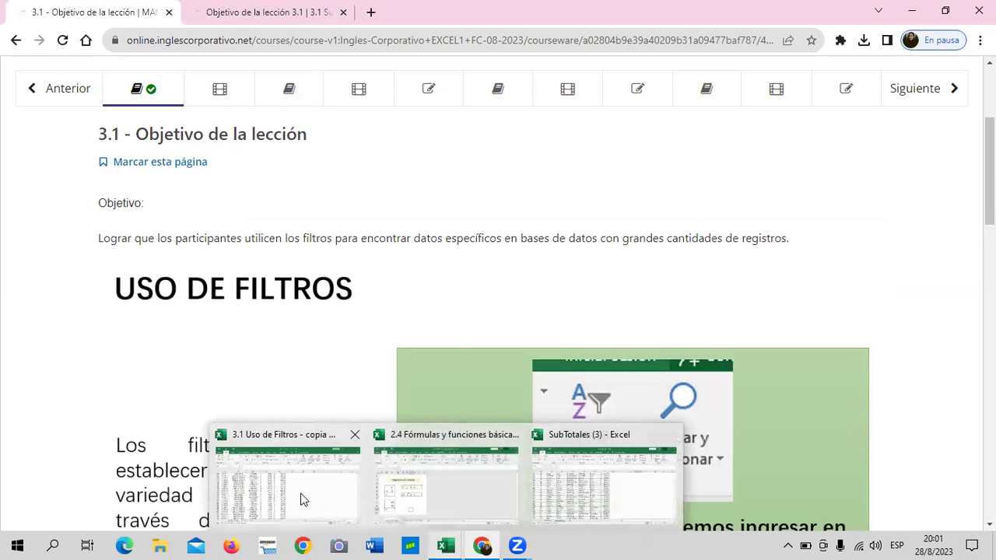
left_click(303, 498)
Confirm the USO DE FILTROS sales table runs from A1 down to row 16441, then return to the top
scroll(290, 397, "up", 3)
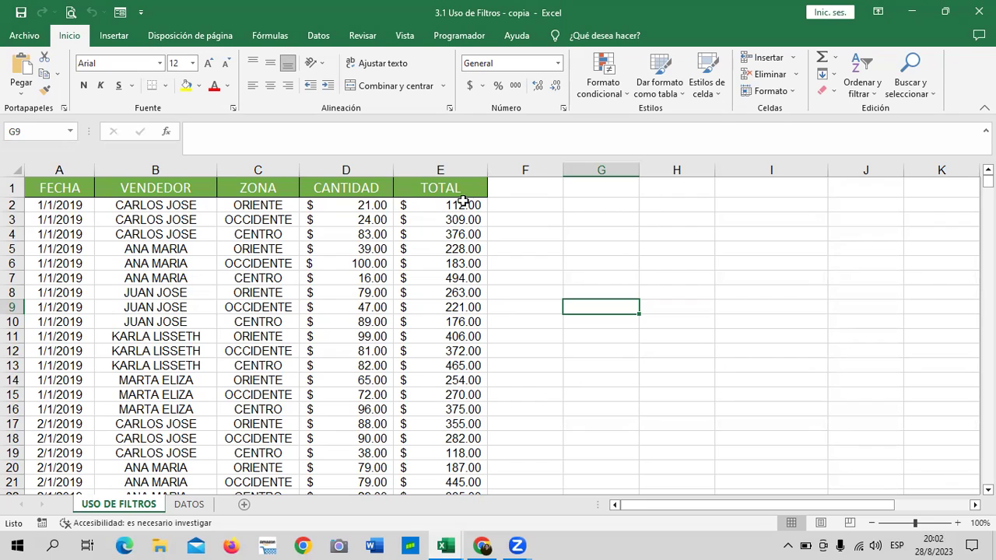
left_click(70, 187)
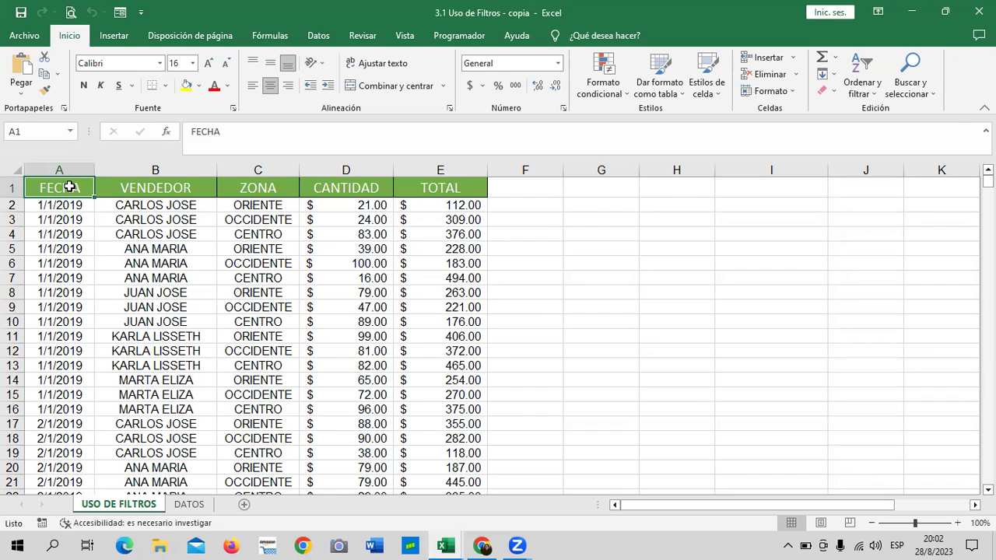
key("ctrl+Down")
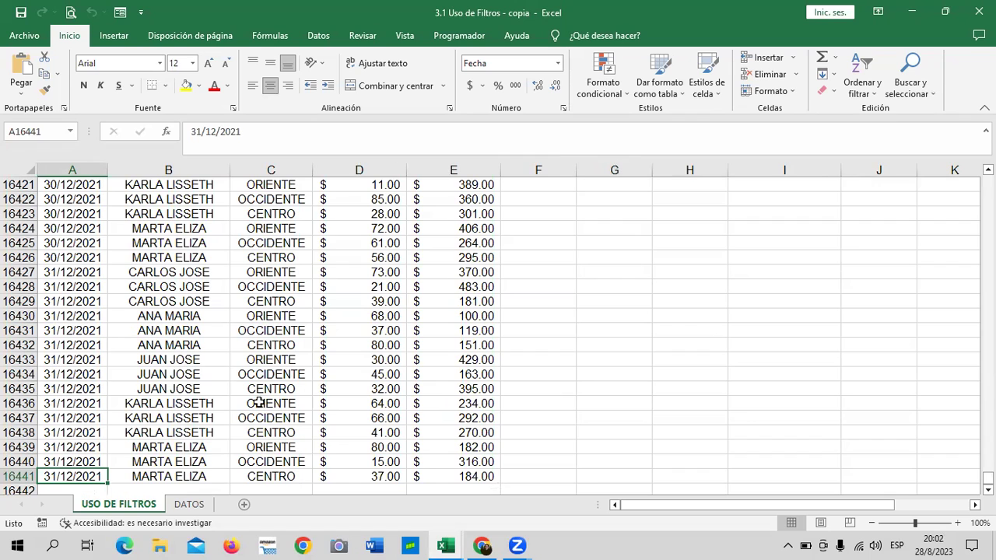
scroll(256, 400, "down", 1)
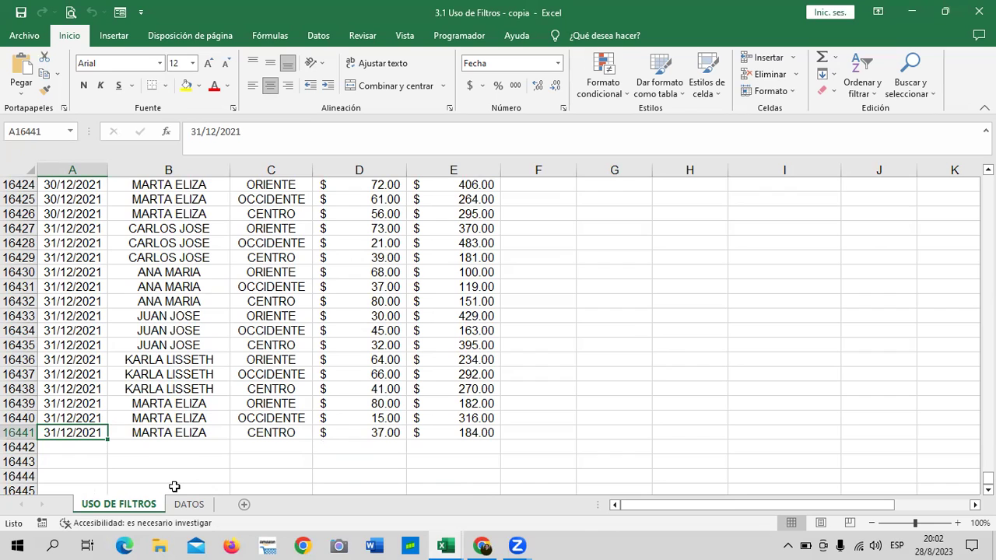
key("ctrl+Home")
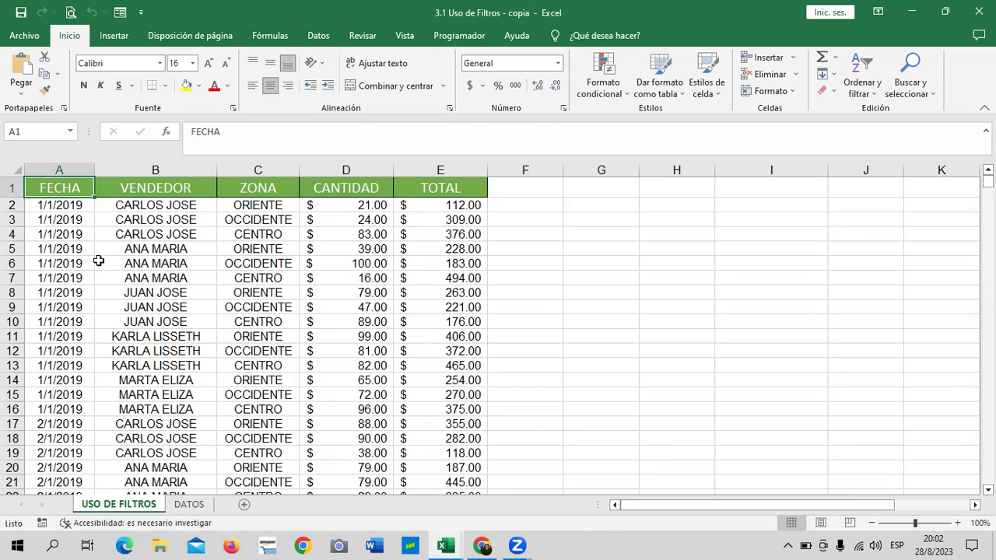
scroll(109, 341, "down", 4)
scroll(108, 341, "up", 4)
Confirm the DATOS score table ends at row 142, then return to USO DE FILTROS with G6 selected
left_click(190, 506)
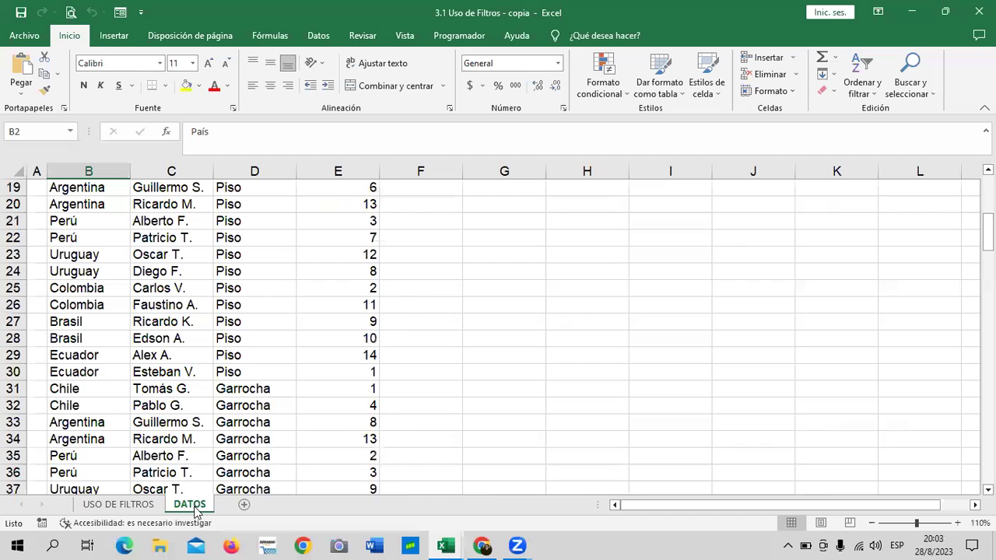
scroll(179, 403, "up", 4)
scroll(168, 442, "up", 2)
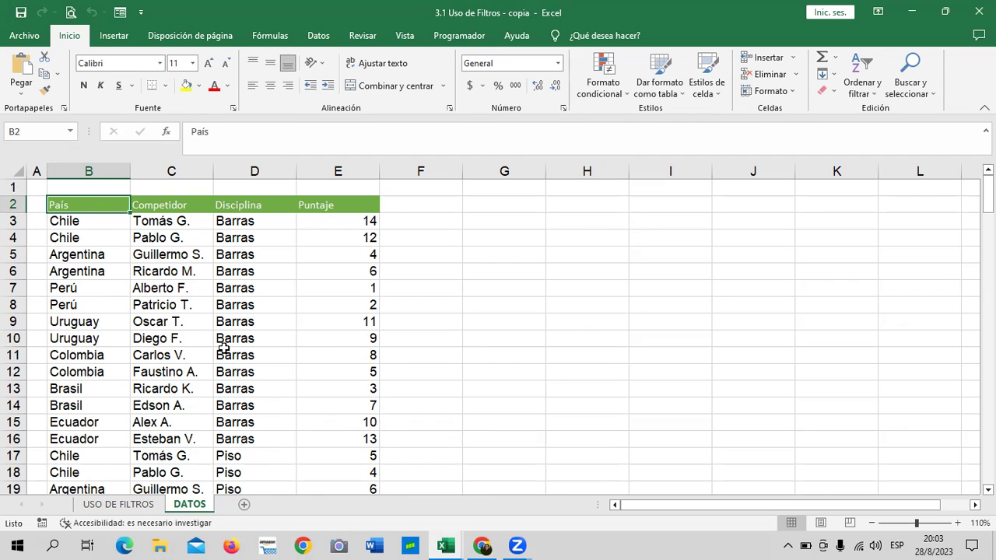
key("ctrl+Down")
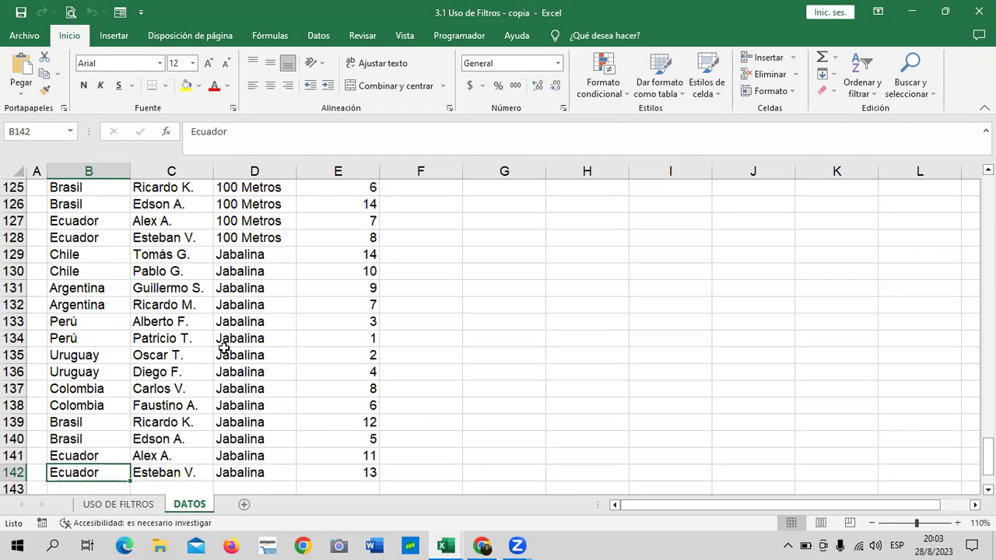
key("ctrl+Up")
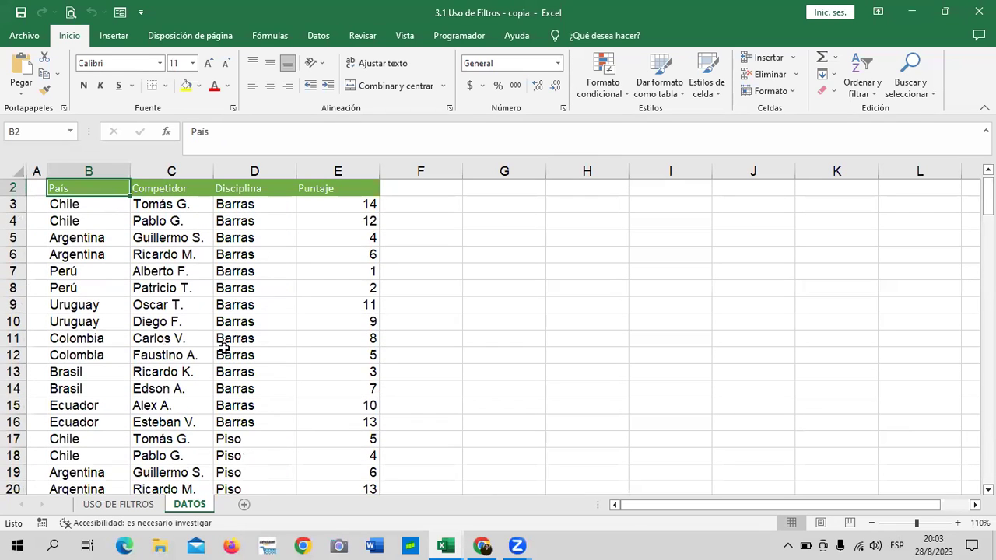
scroll(322, 330, "up", 1)
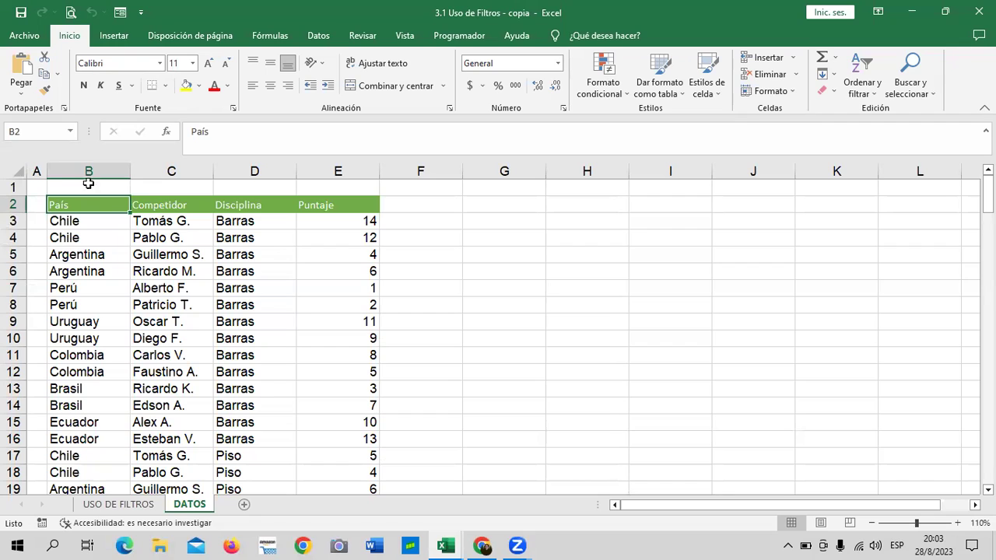
left_click(69, 221)
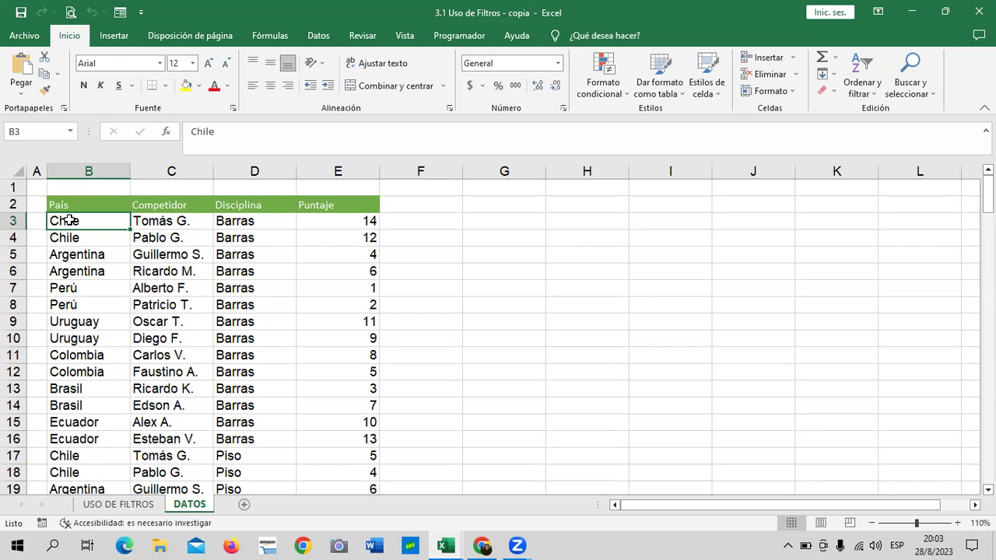
left_click(105, 506)
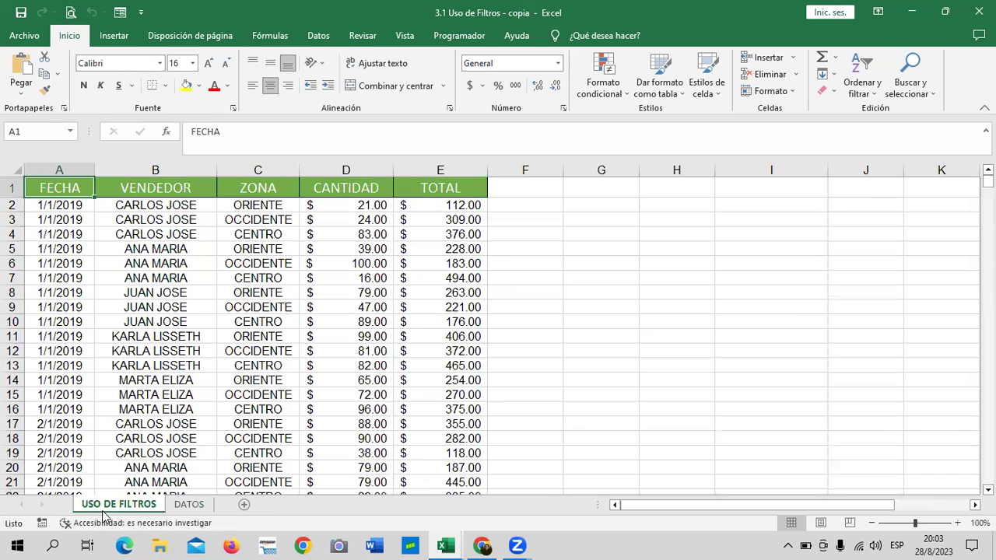
left_click(597, 273)
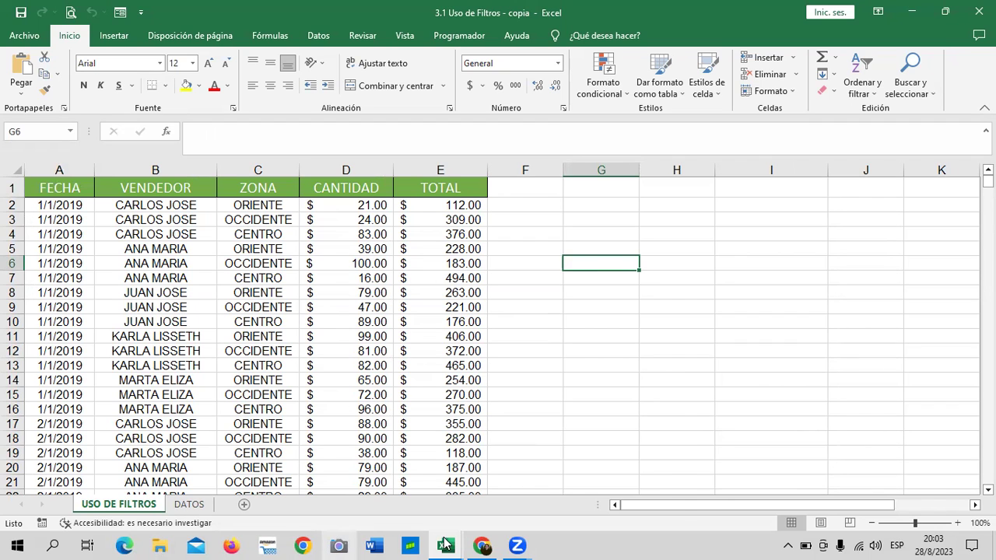
In the 2.4 Fórmulas y funciones básicas workbook, view the Funciones de texto sheet down to FÓRMULAS DE TEXTO
left_click(409, 499)
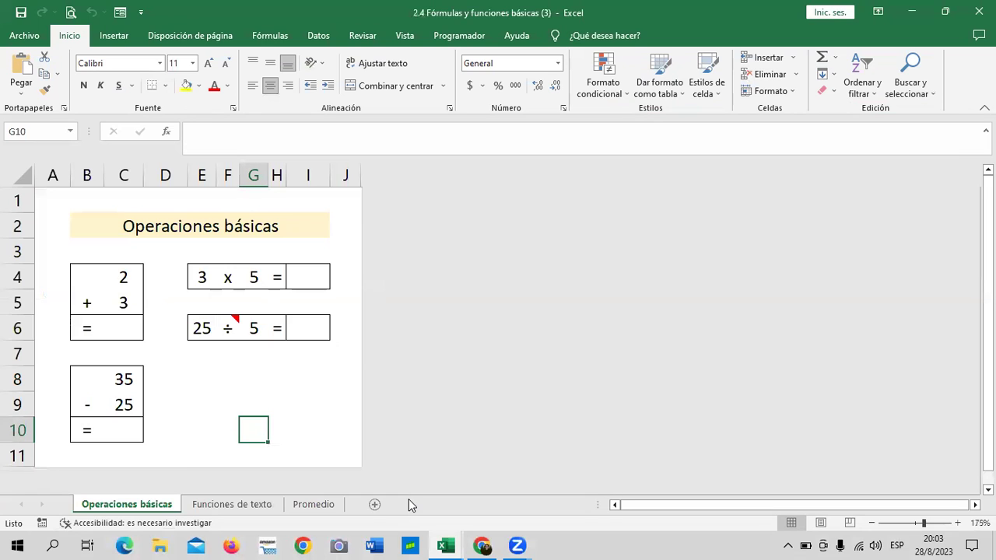
left_click(332, 259)
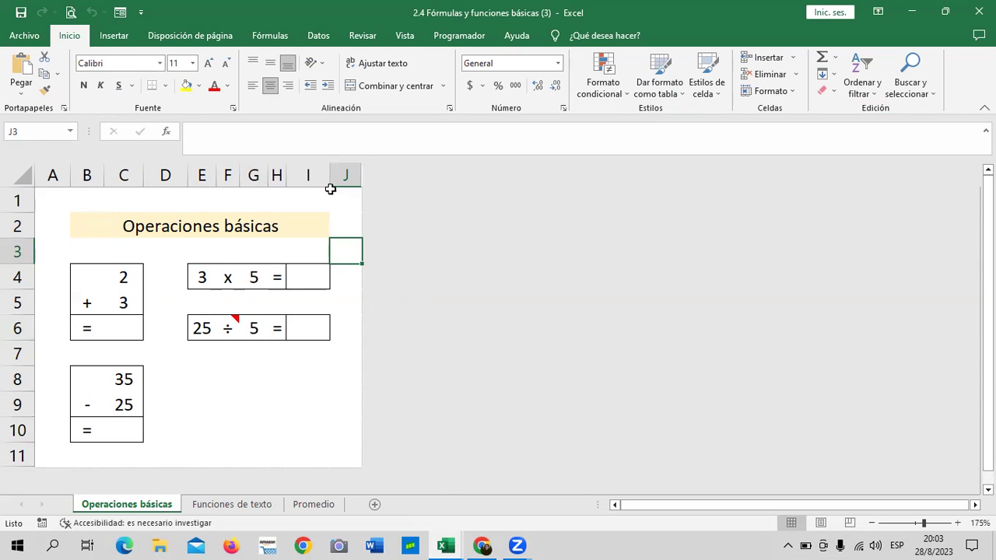
left_click(230, 506)
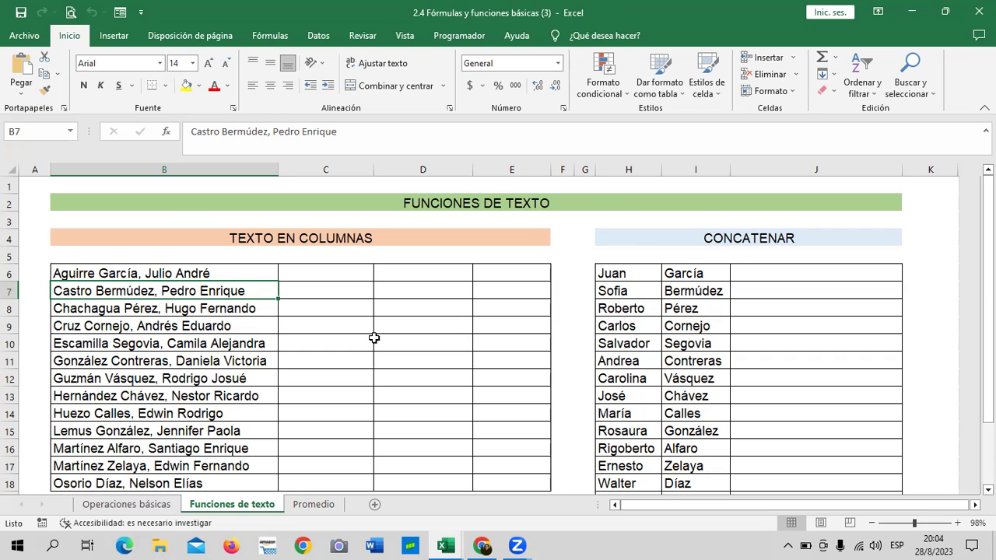
scroll(380, 340, "down", 2)
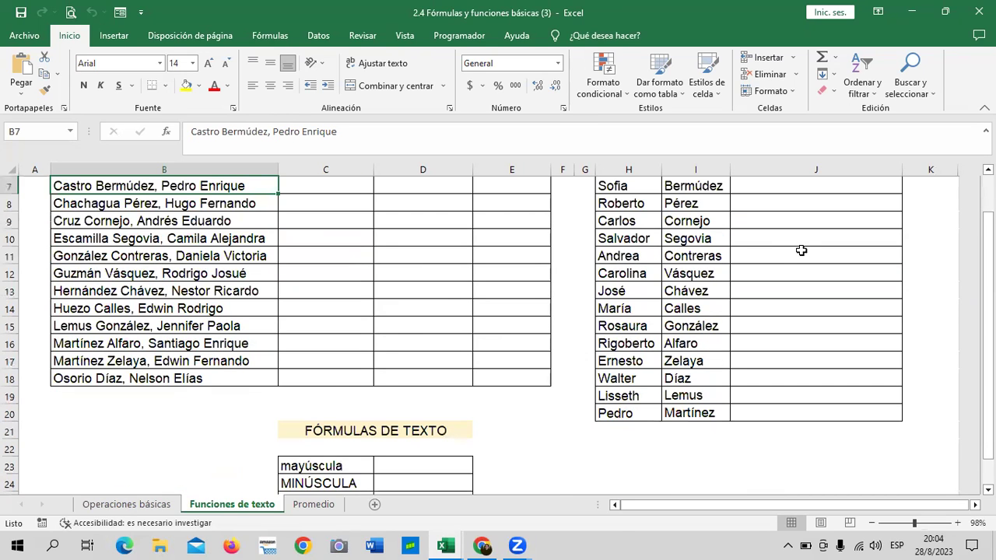
scroll(538, 395, "down", 2)
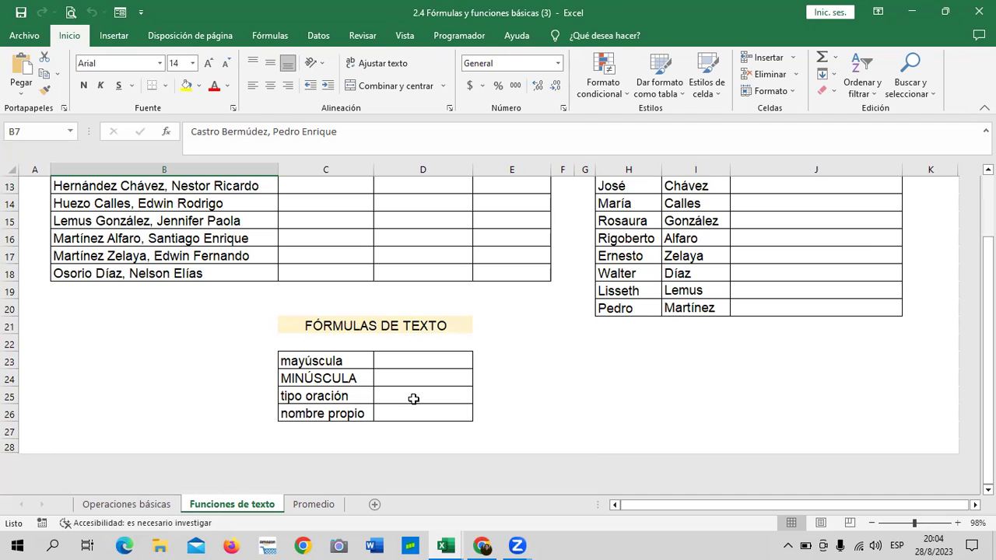
Look over the Promedio sheet's FUNCIÓN PROMEDIO table, selecting F4, the title and C5
left_click(303, 504)
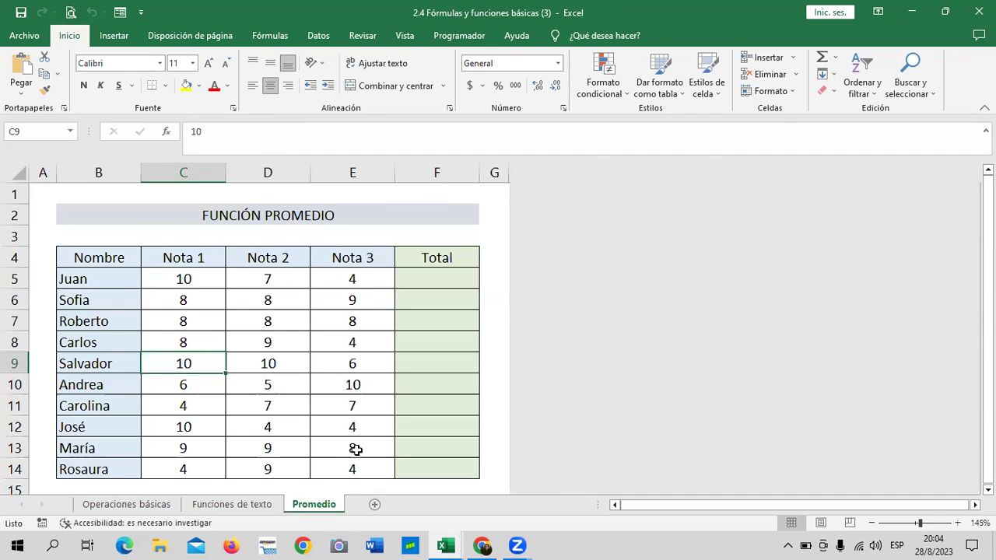
scroll(356, 450, "down", 1)
scroll(356, 450, "up", 1)
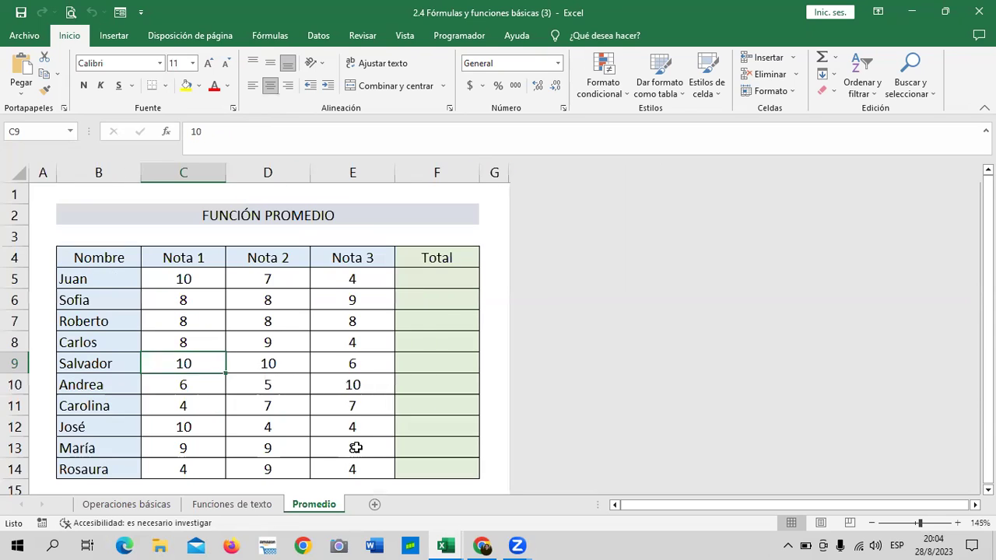
left_click(451, 265)
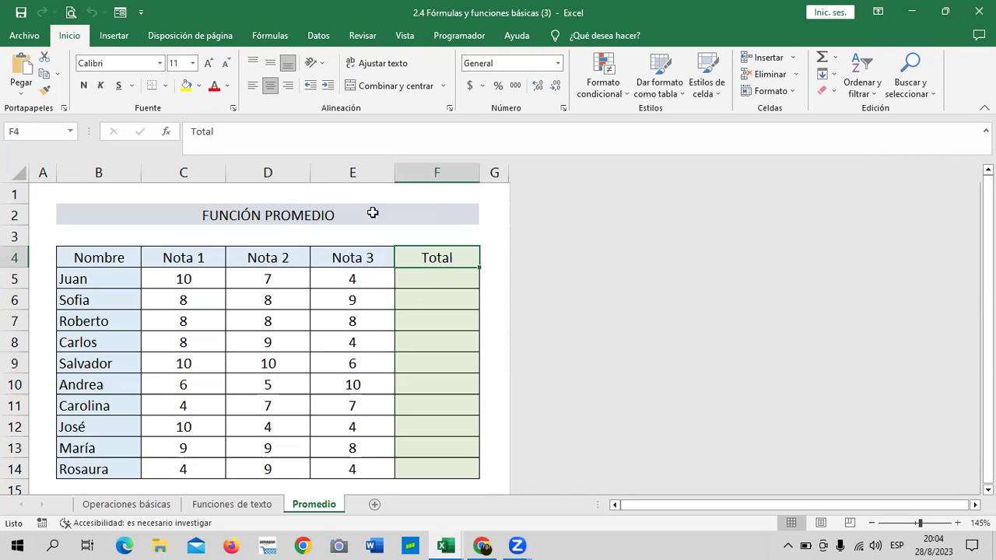
left_click(268, 218)
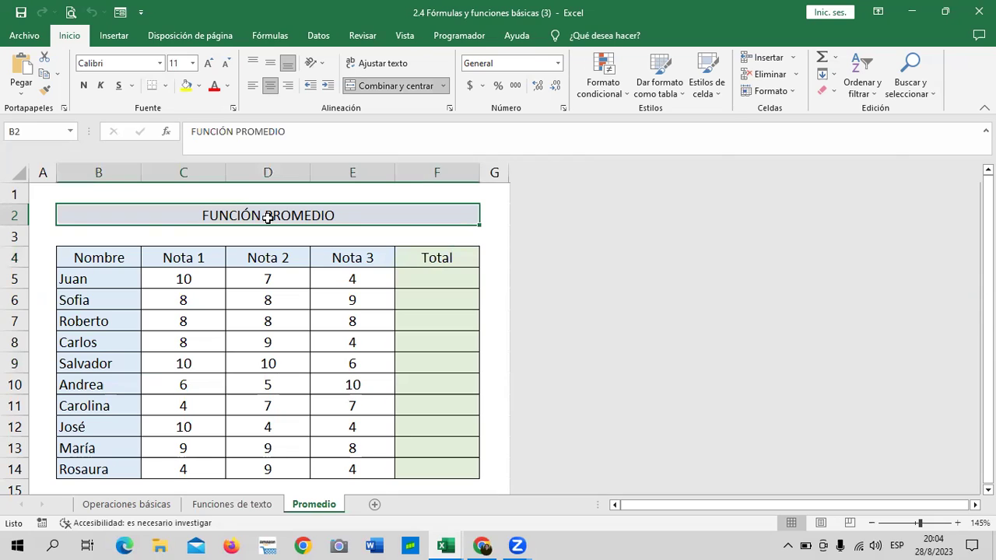
left_click(166, 276)
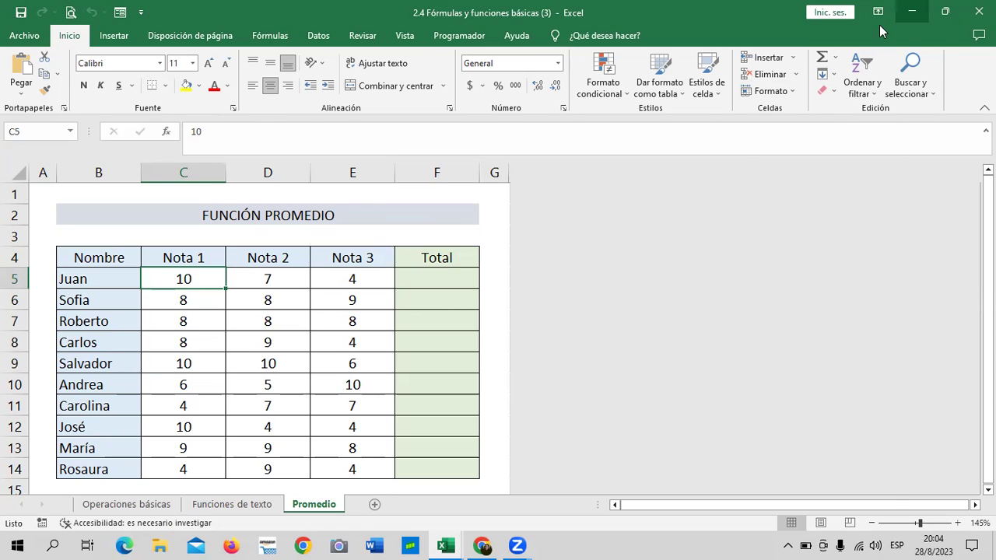
Browse Funciones de texto and Operaciones básicas, then switch to the 3.1 Uso de Filtros - copia workbook
left_click(242, 504)
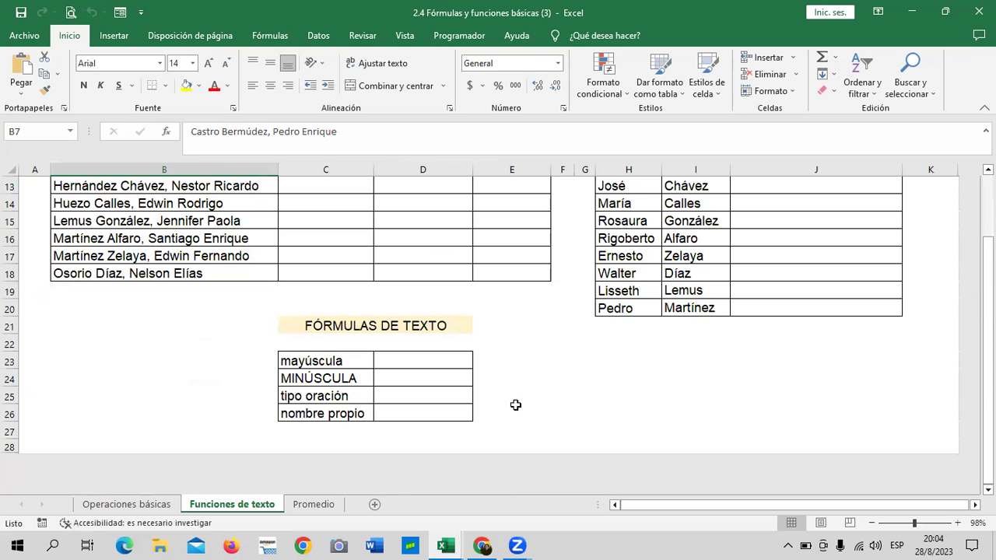
scroll(515, 405, "up", 3)
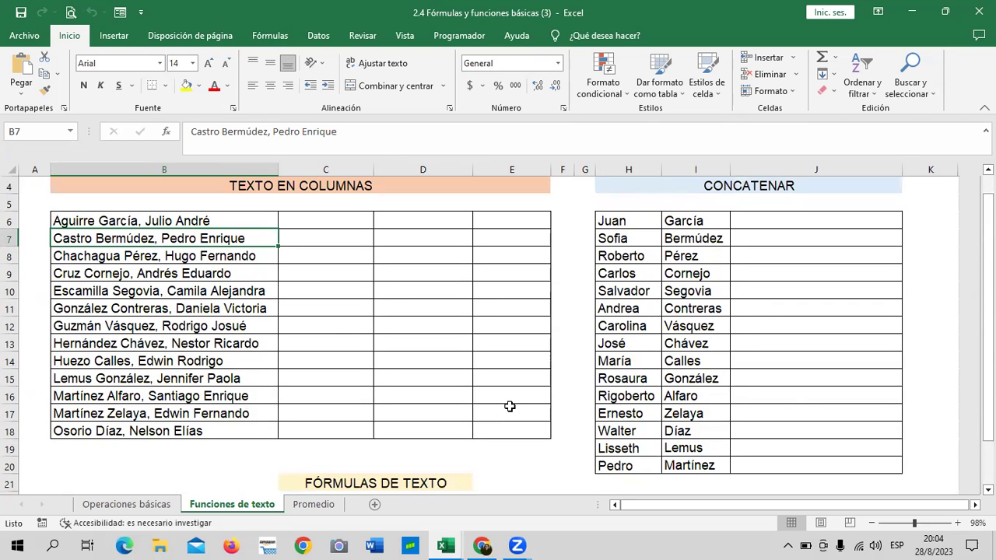
left_click(155, 506)
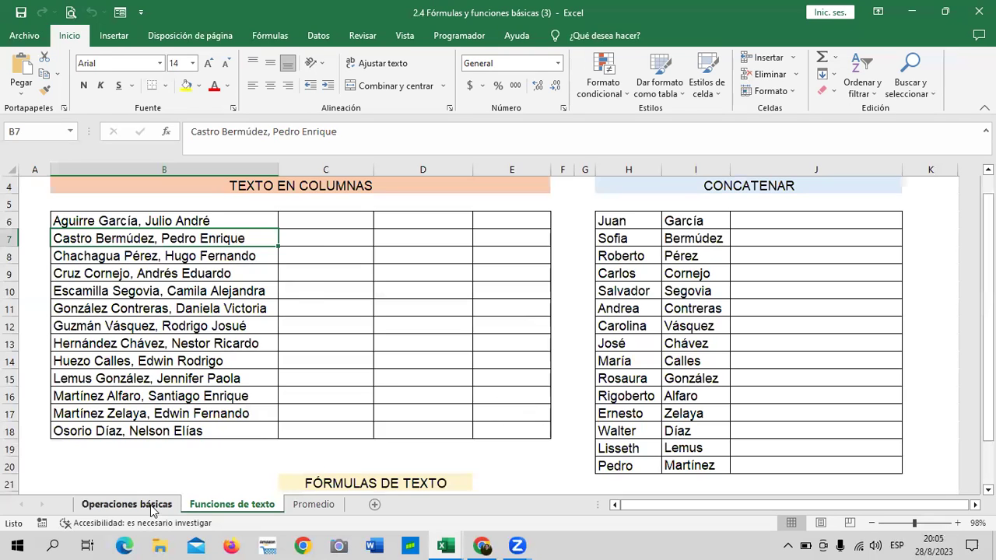
left_click(286, 417)
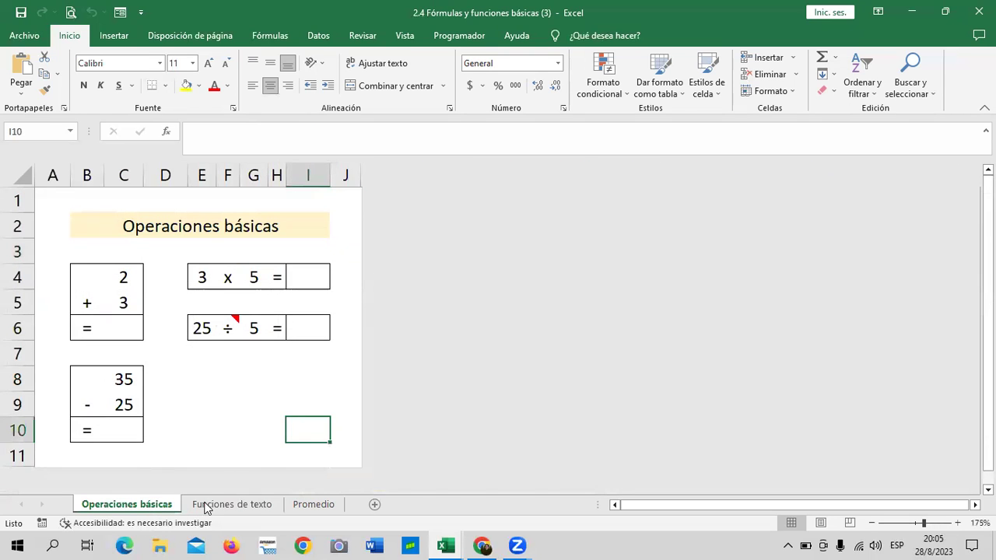
left_click(231, 506)
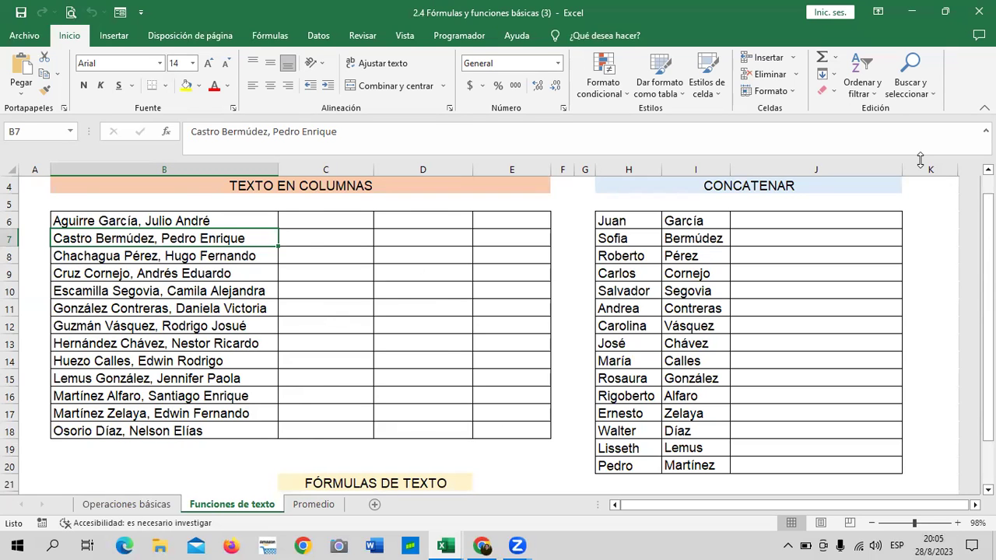
key("ctrl+Tab")
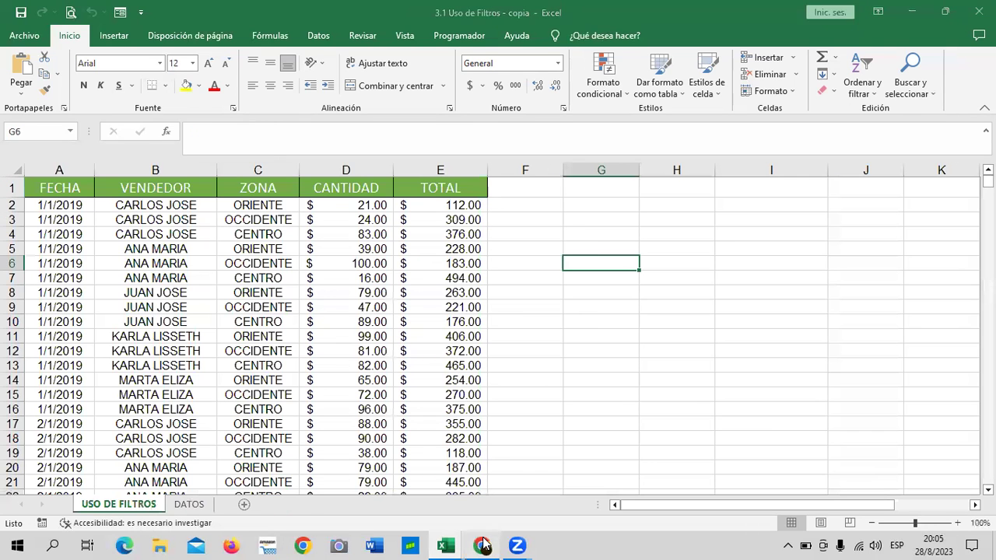
Switch to Chrome and scroll to the top of the lesson 3.1 - Objetivo de la lección page
left_click(483, 545)
scroll(407, 414, "up", 2)
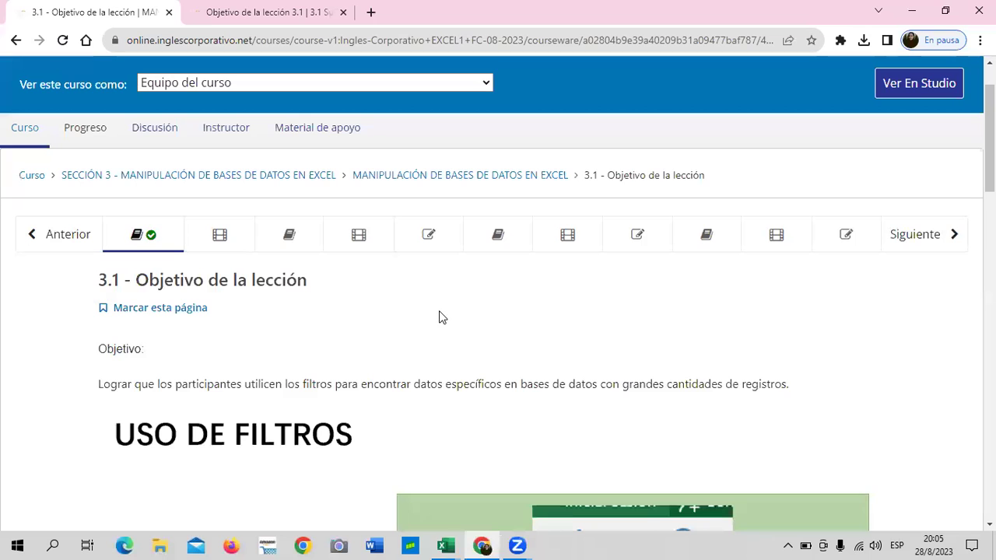
Open the Progreso page and look over the 0% grade chart with its 80% pass line
left_click(85, 132)
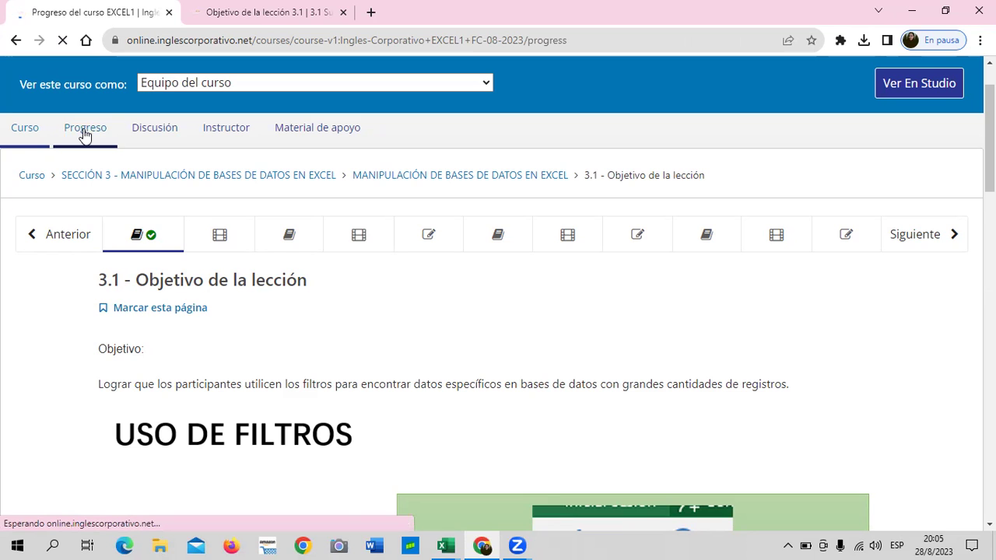
scroll(265, 350, "down", 3)
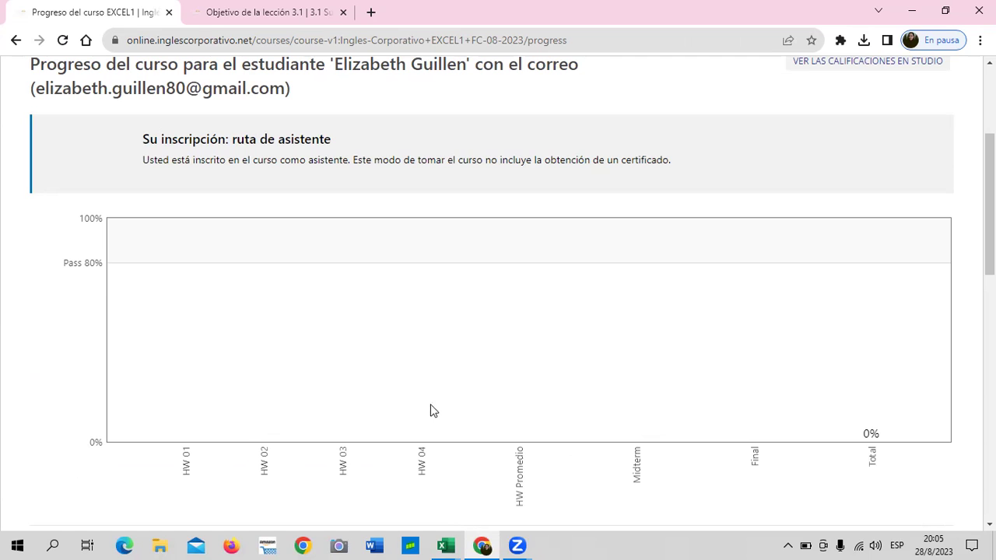
scroll(420, 388, "up", 2)
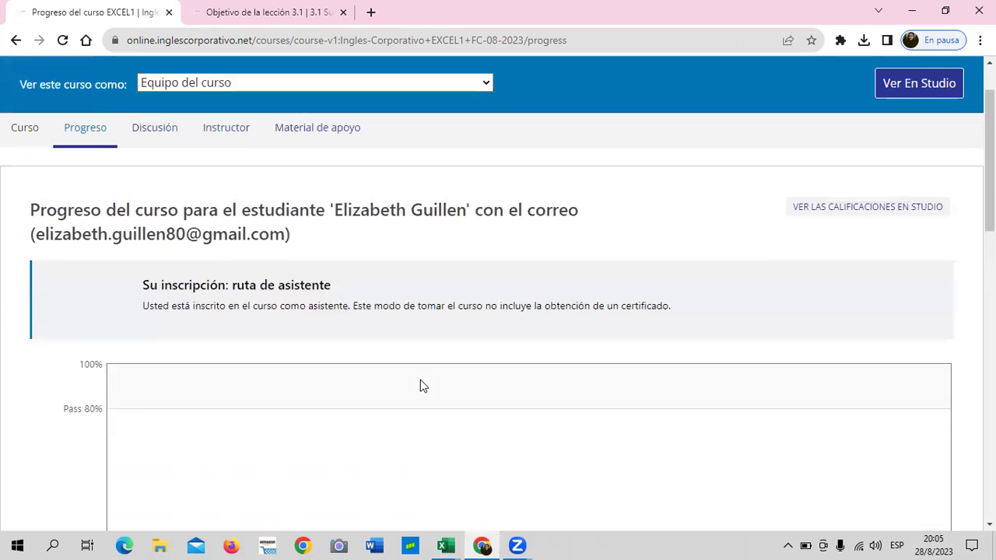
Return to the Curso outline and open MANIPULACIÓN DE BASES DE DATOS EN EXCEL under Sección 3
left_click(24, 130)
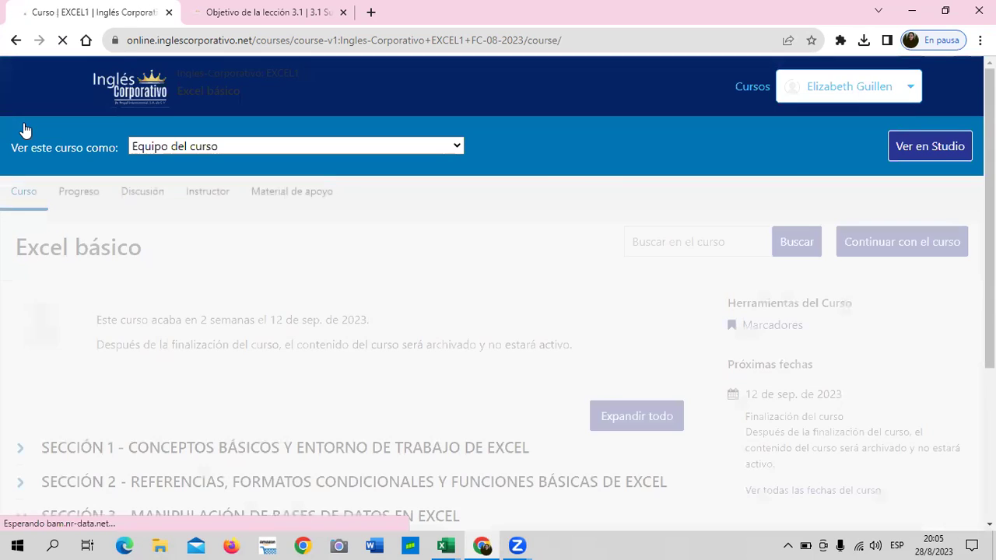
scroll(222, 351, "down", 2)
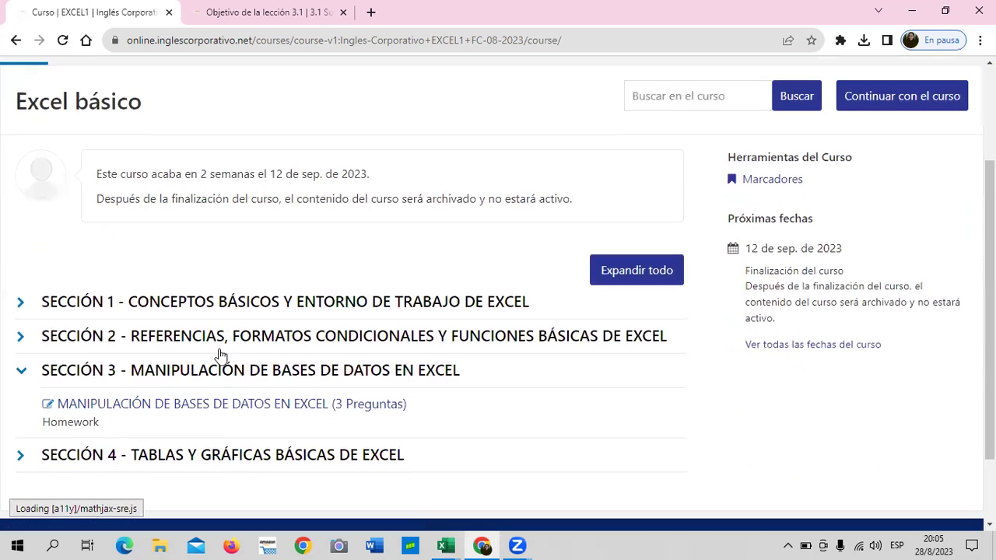
scroll(206, 352, "down", 1)
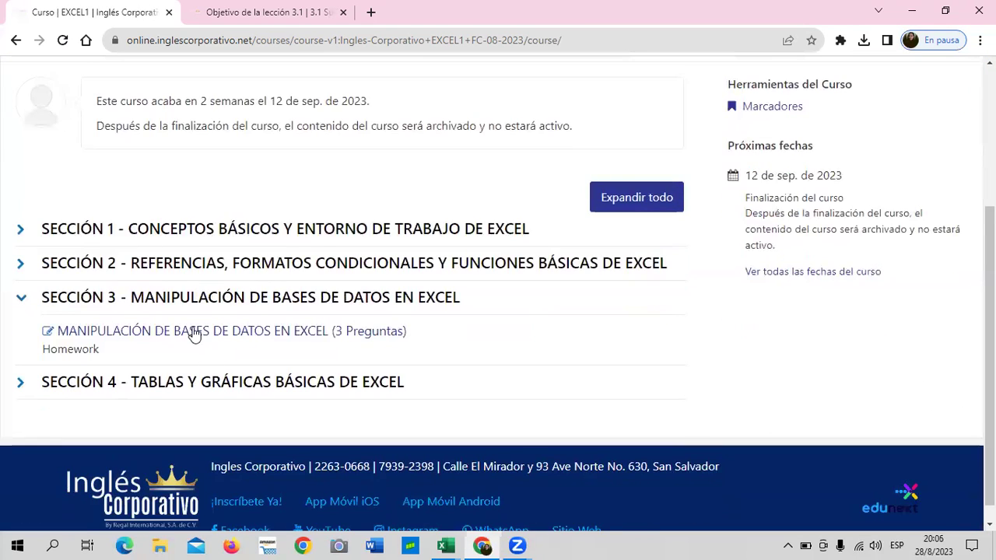
left_click(193, 333)
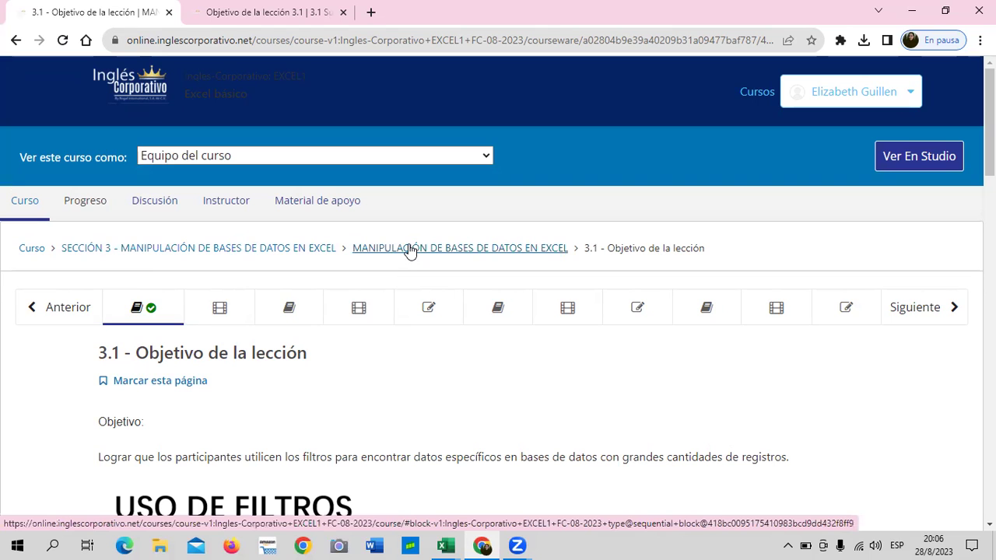
scroll(365, 379, "down", 2)
scroll(285, 344, "up", 2)
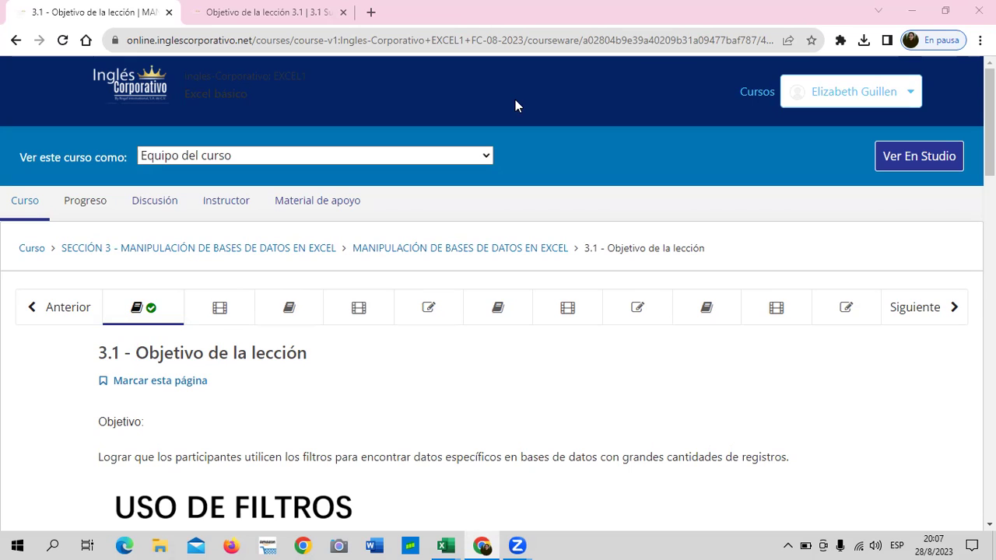
scroll(516, 106, "down", 1)
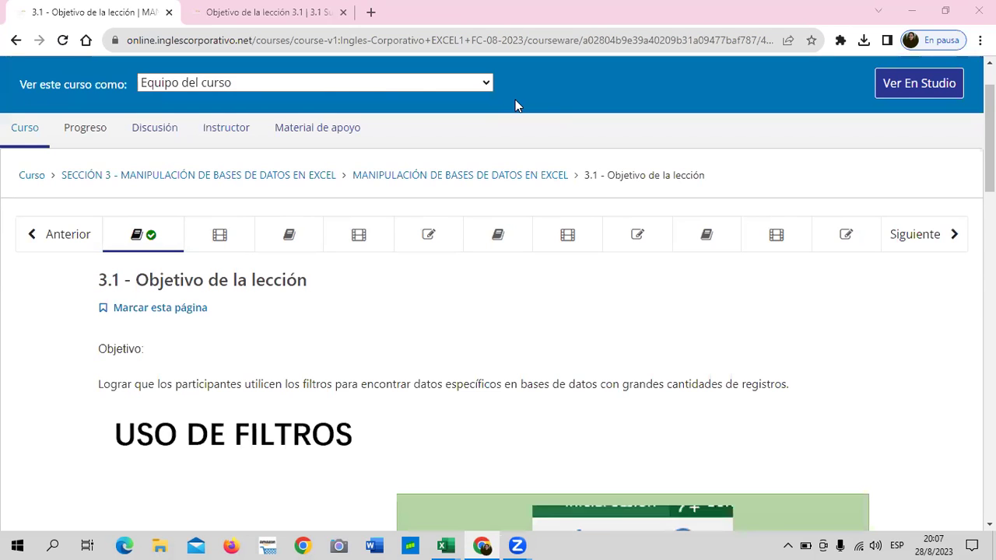
scroll(457, 340, "down", 1)
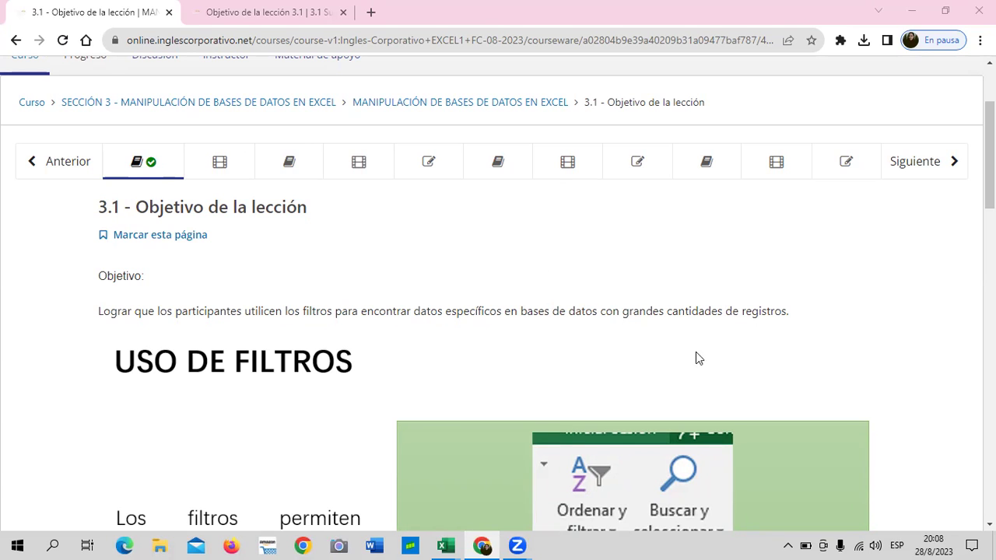
scroll(638, 307, "down", 2)
scroll(626, 307, "down", 2)
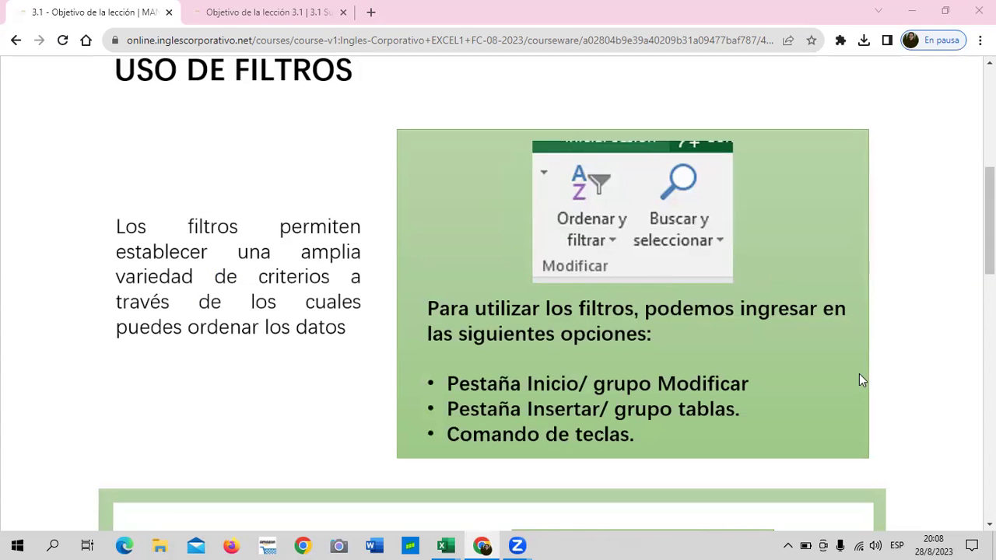
scroll(645, 333, "down", 1)
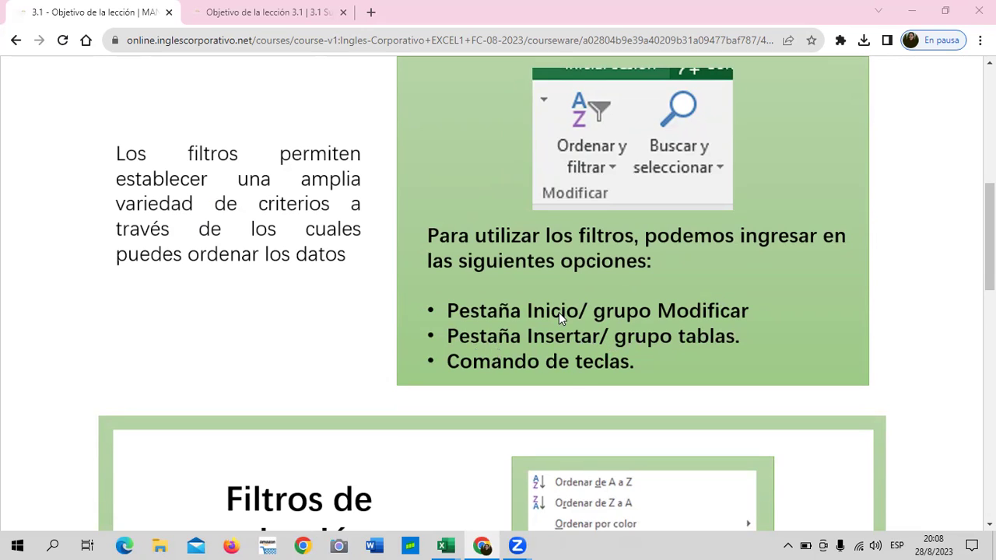
scroll(567, 371, "down", 2)
scroll(567, 370, "down", 1)
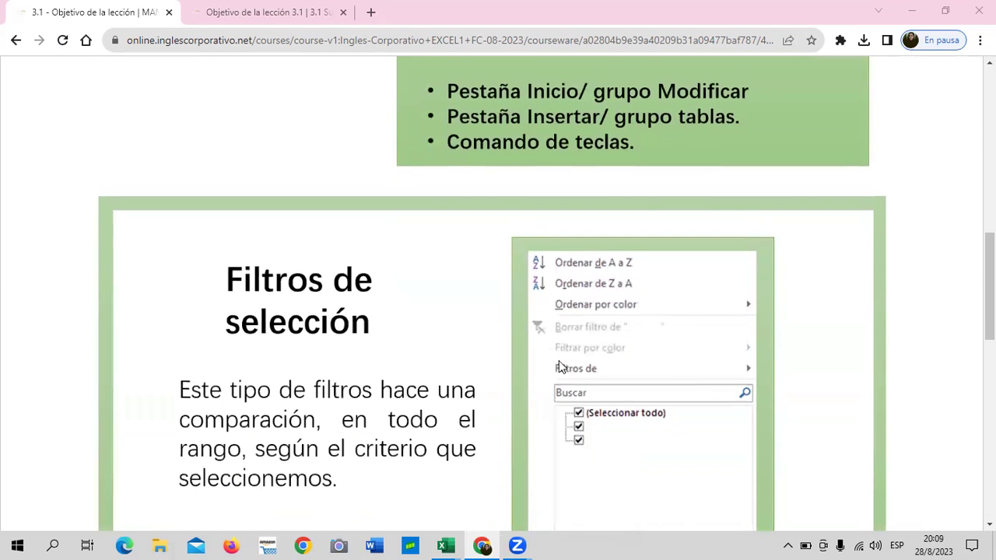
scroll(568, 370, "down", 3)
scroll(558, 355, "down", 4)
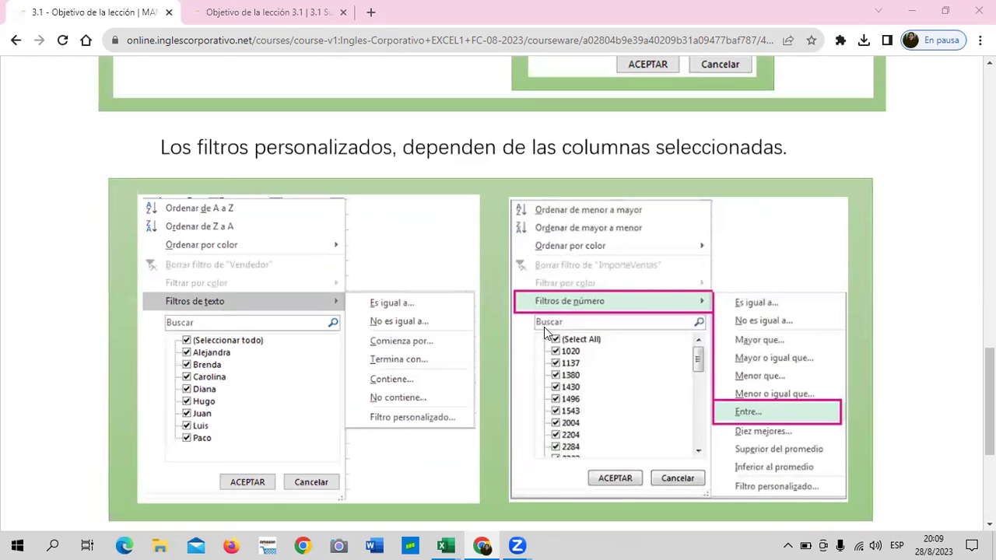
scroll(545, 331, "up", 3)
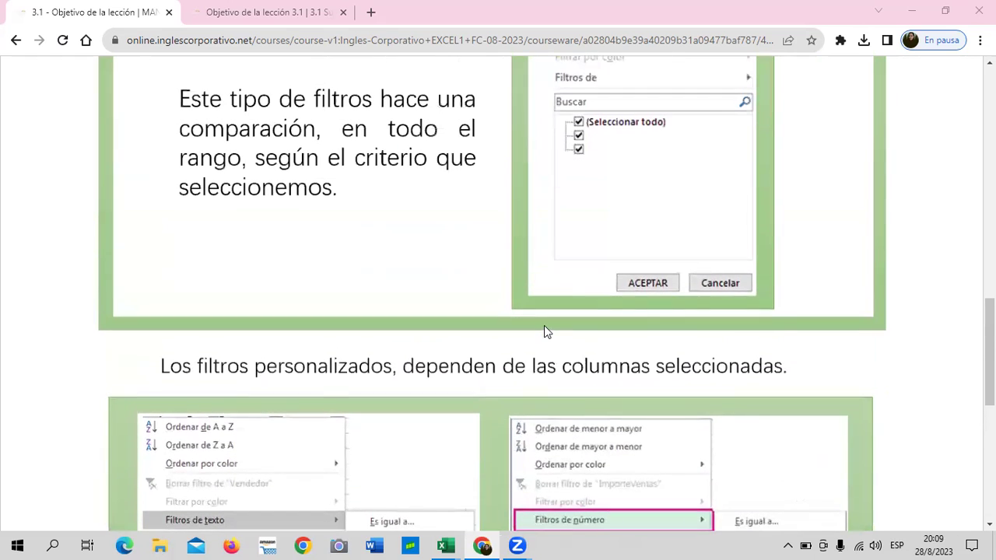
scroll(545, 332, "up", 2)
scroll(544, 331, "up", 4)
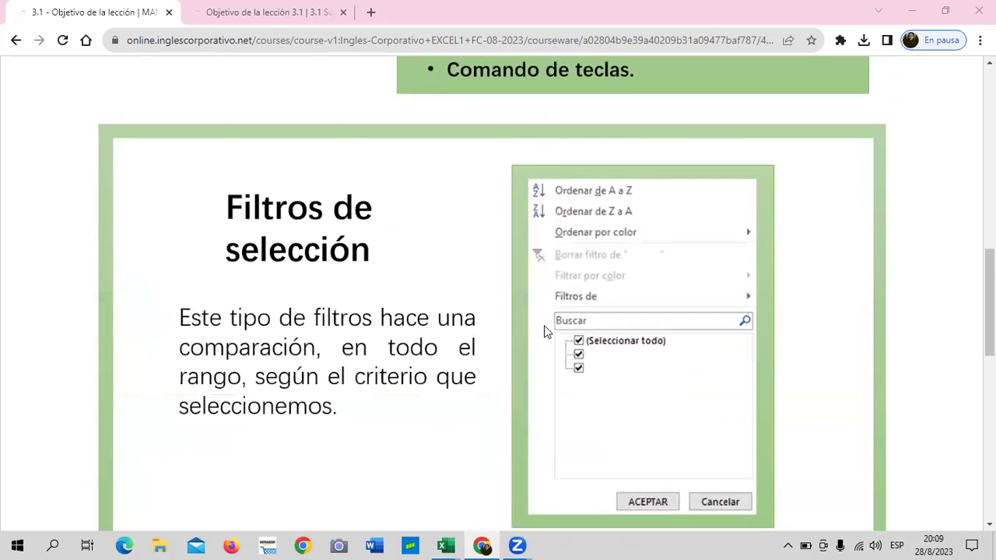
scroll(545, 332, "down", 3)
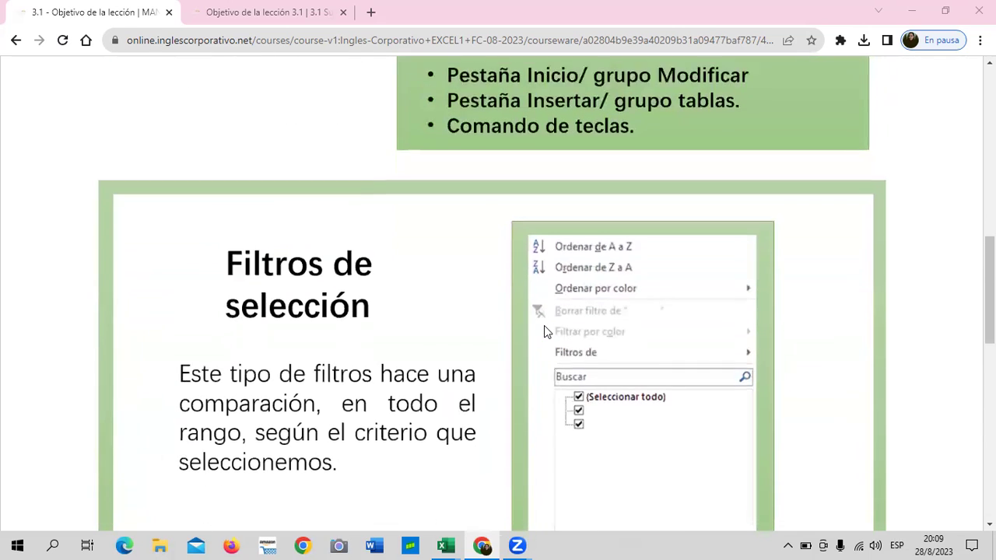
Scroll lesson 3.1 down to the 'Los filtros personalizados' slides on text and number filters like Entre
scroll(544, 326, "down", 1)
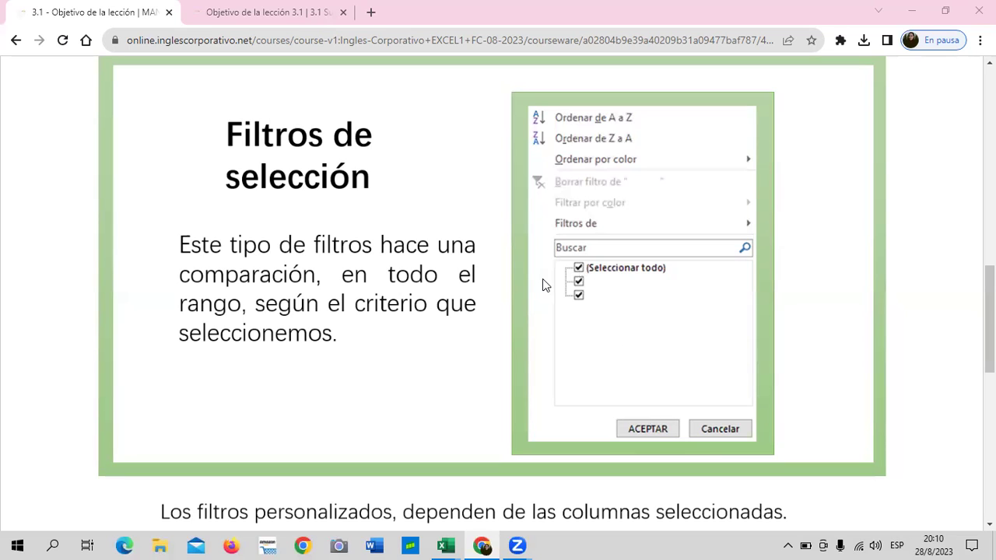
scroll(543, 280, "down", 2)
scroll(544, 274, "down", 1)
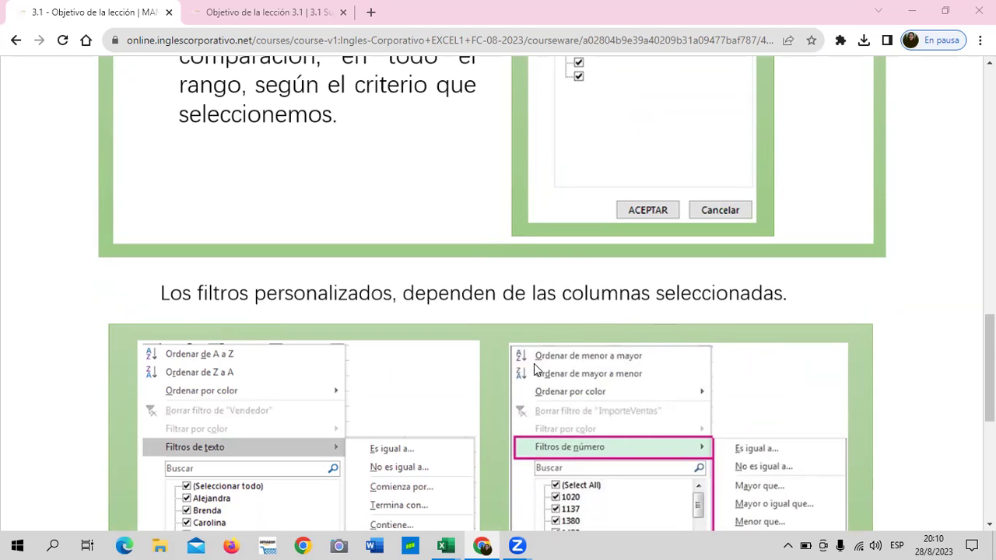
scroll(533, 363, "down", 2)
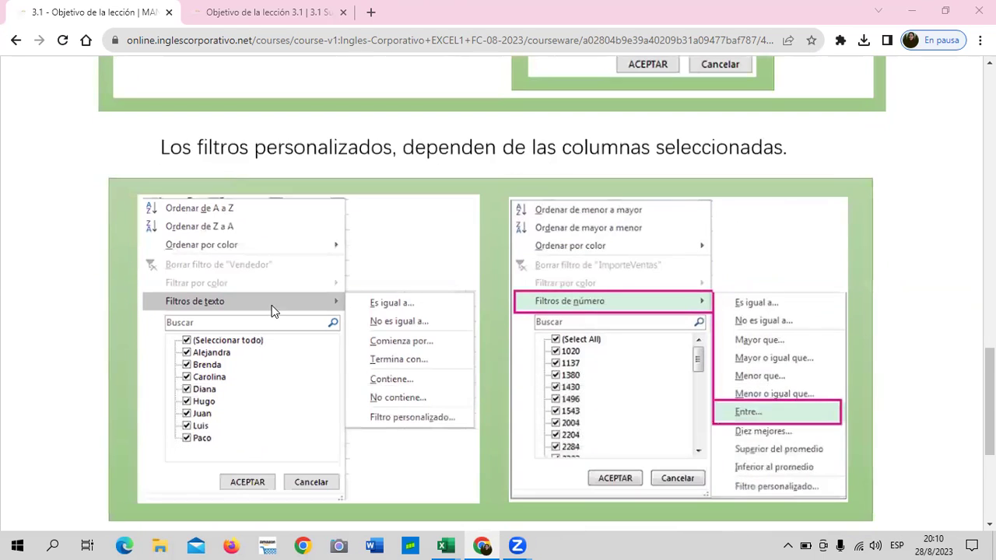
scroll(272, 311, "down", 1)
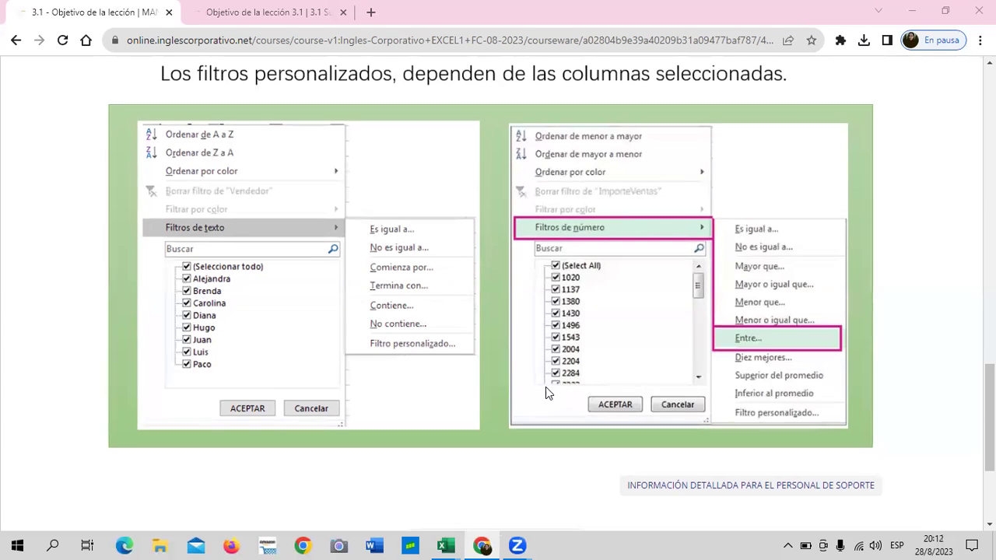
scroll(545, 387, "down", 3)
scroll(546, 387, "up", 3)
scroll(542, 380, "up", 1)
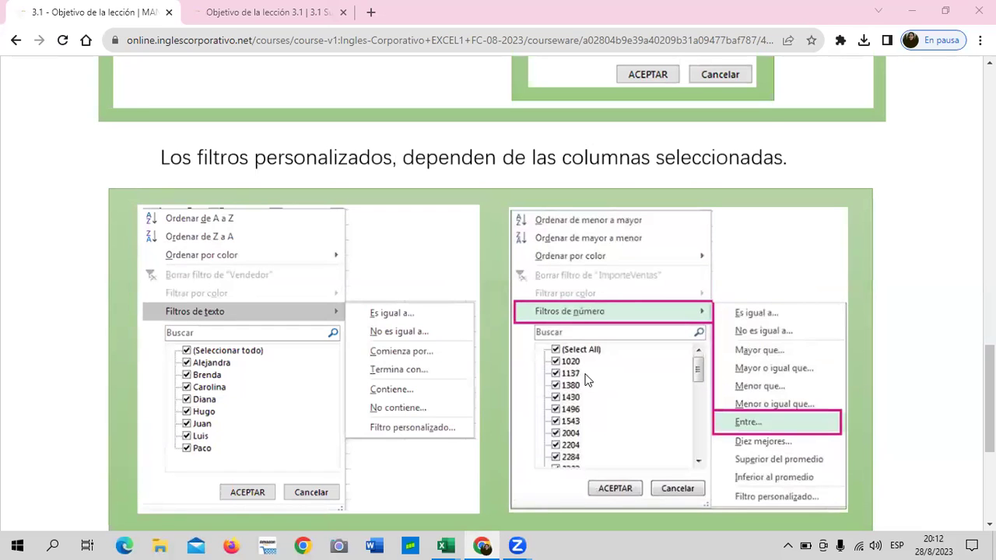
scroll(569, 385, "down", 2)
scroll(568, 389, "up", 1)
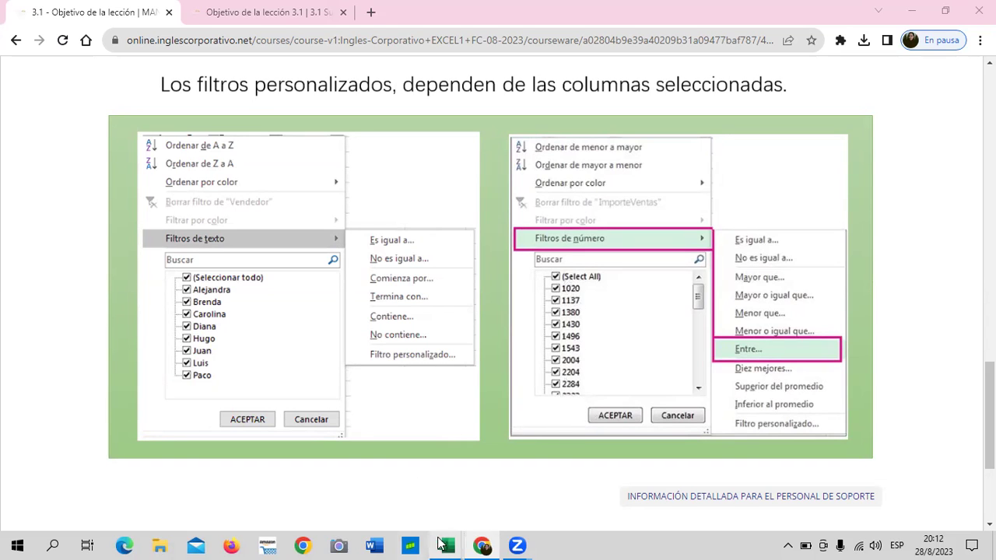
mouse_move(445, 546)
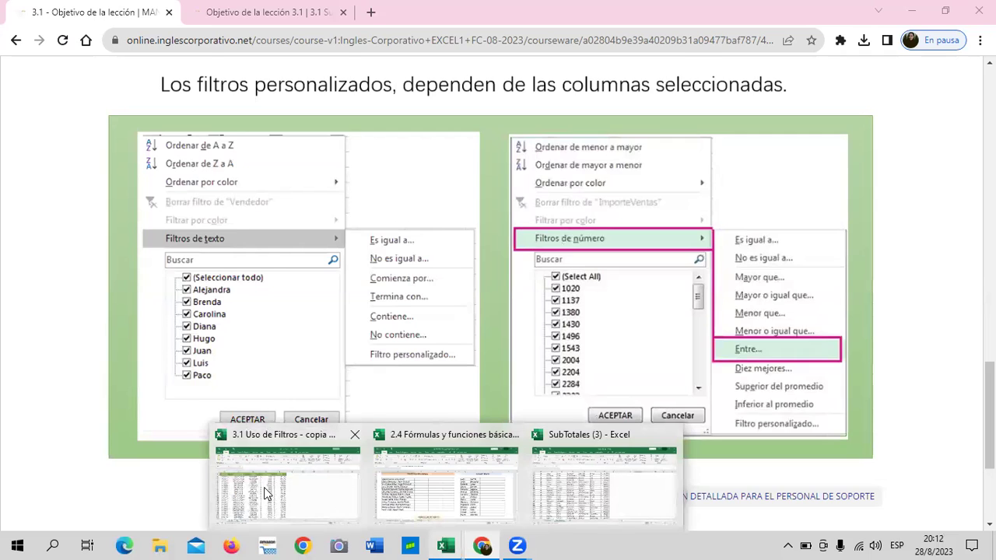
left_click(263, 487)
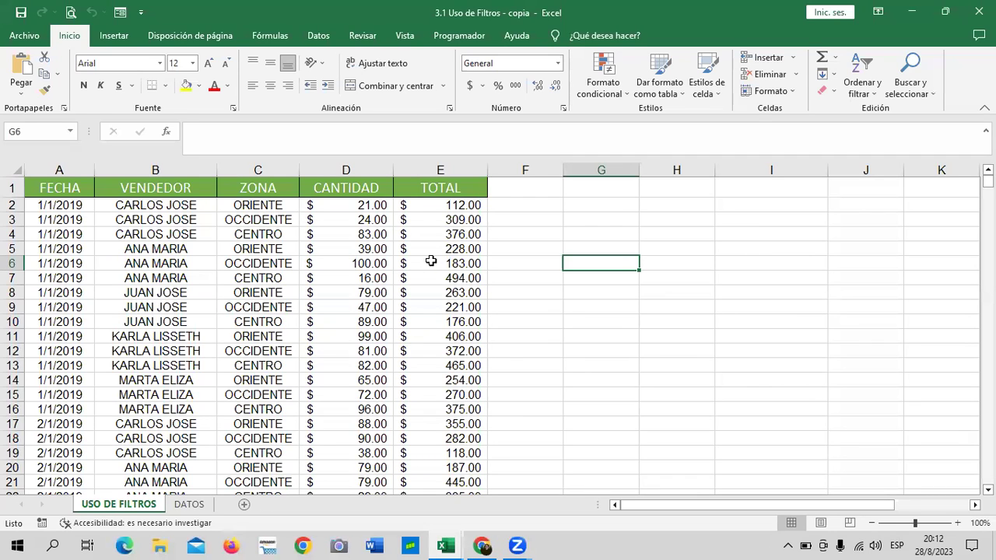
scroll(372, 267, "down", 11)
scroll(366, 284, "down", 6)
scroll(366, 283, "down", 5)
scroll(365, 283, "down", 3)
scroll(366, 283, "down", 4)
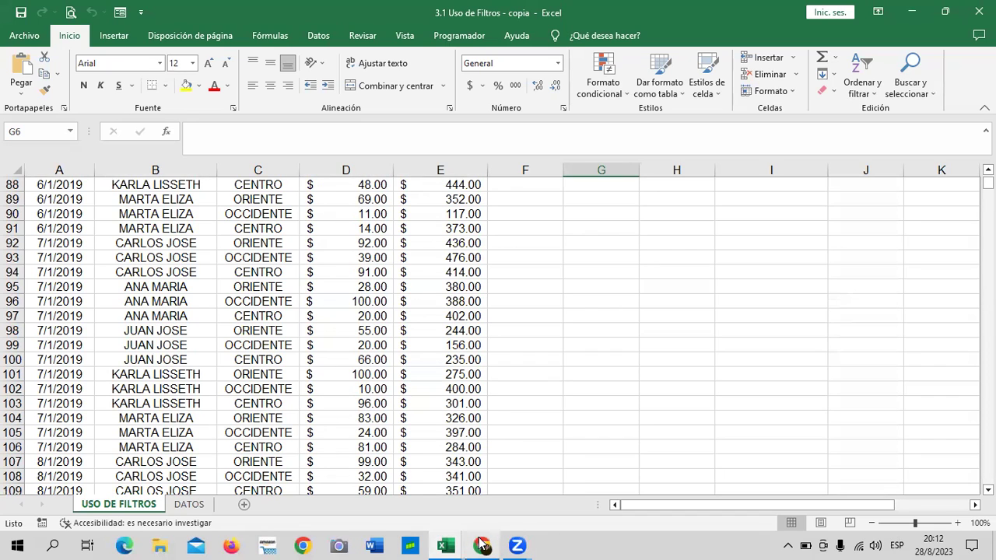
mouse_move(481, 545)
left_click(491, 498)
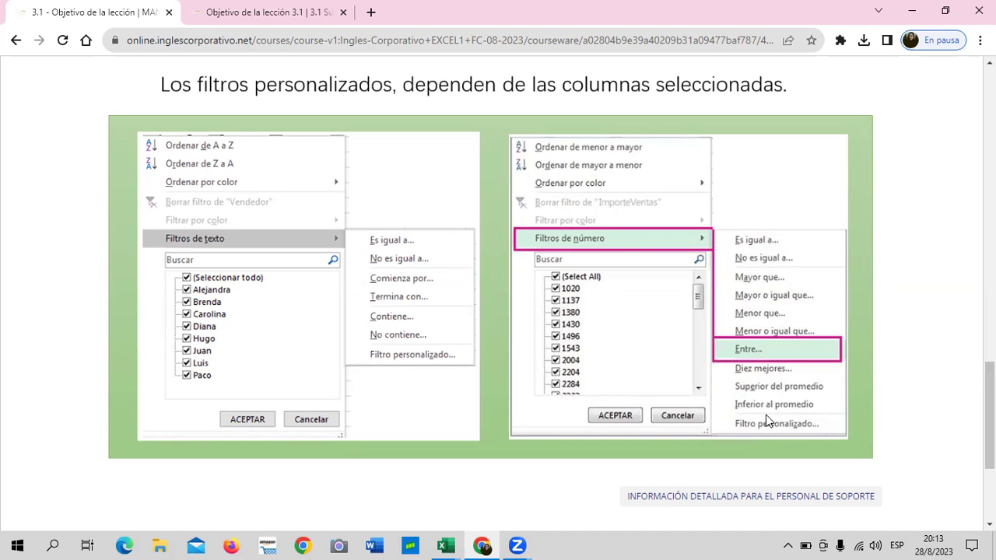
scroll(719, 397, "down", 2)
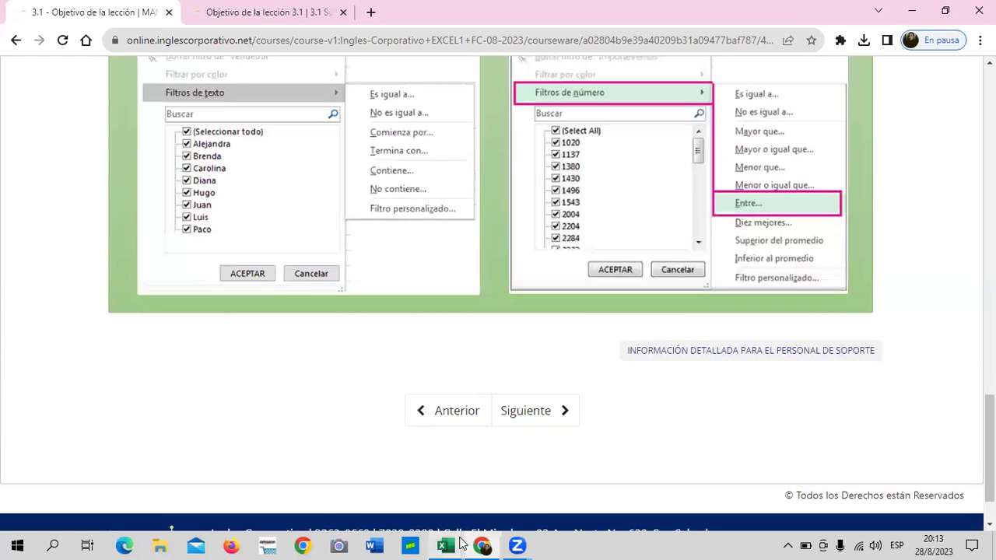
mouse_move(445, 545)
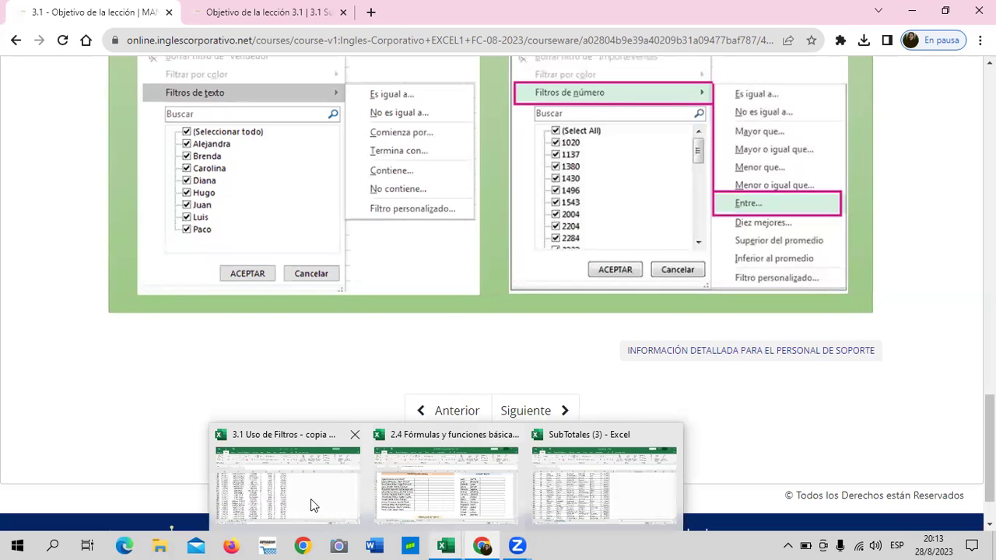
left_click(242, 502)
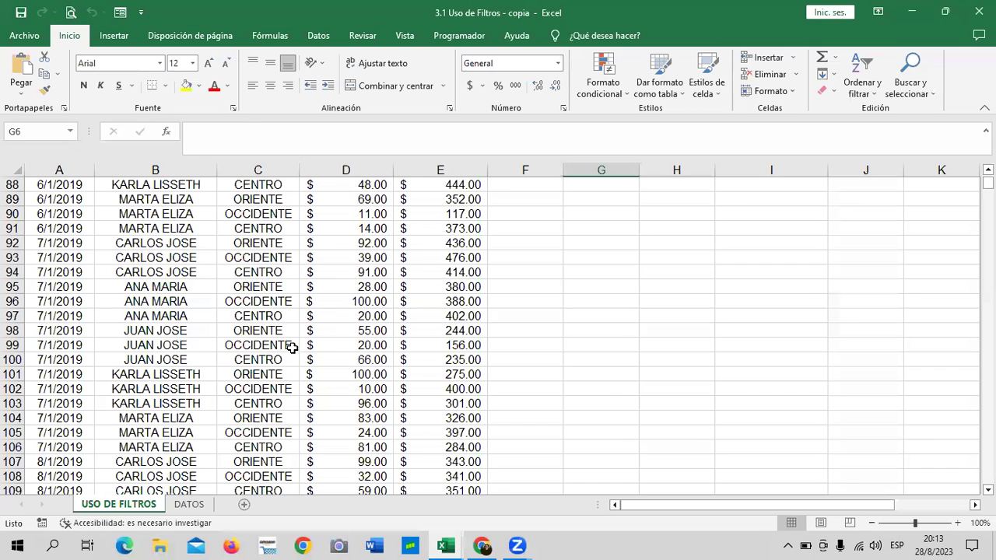
scroll(294, 351, "up", 2)
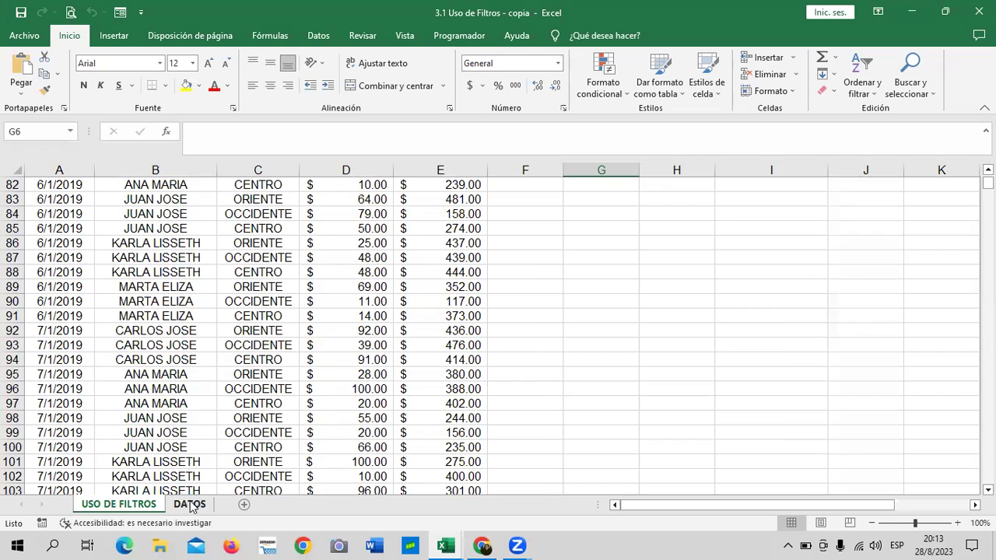
left_click(192, 504)
scroll(274, 401, "down", 10)
scroll(275, 401, "down", 8)
scroll(275, 401, "up", 5)
scroll(275, 401, "up", 6)
scroll(275, 400, "up", 5)
scroll(301, 356, "up", 2)
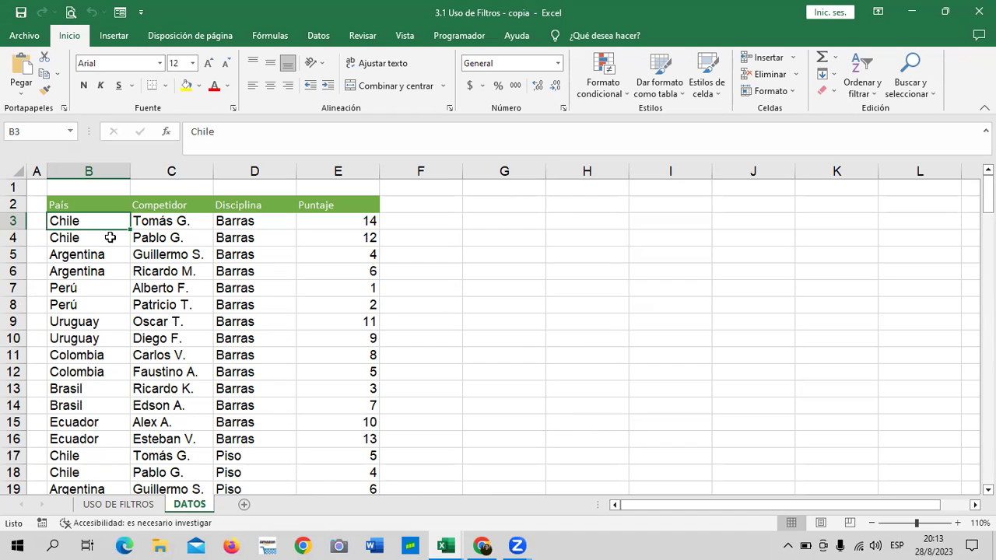
left_click(101, 203)
left_click(153, 207)
left_click(233, 204)
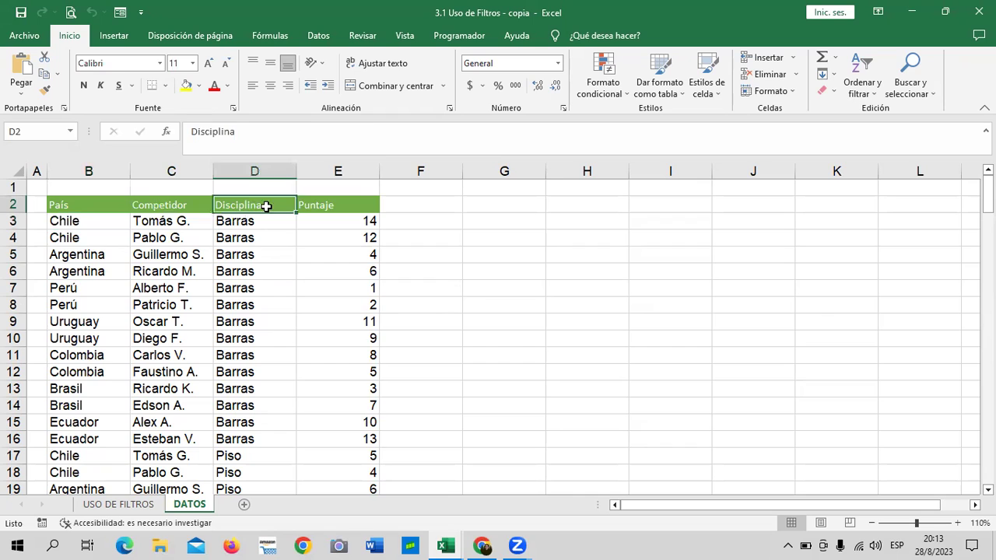
left_click(319, 204)
left_click(153, 303)
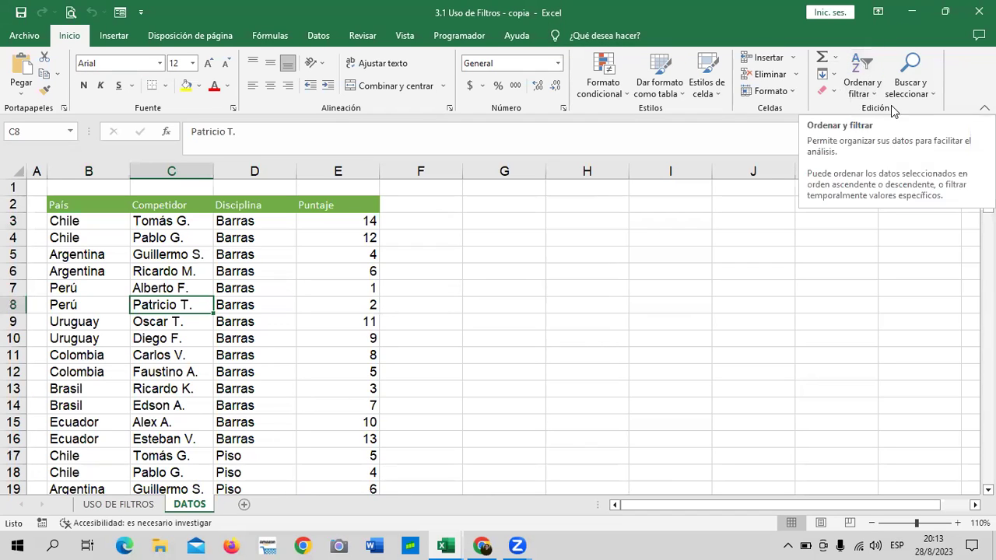
left_click(320, 37)
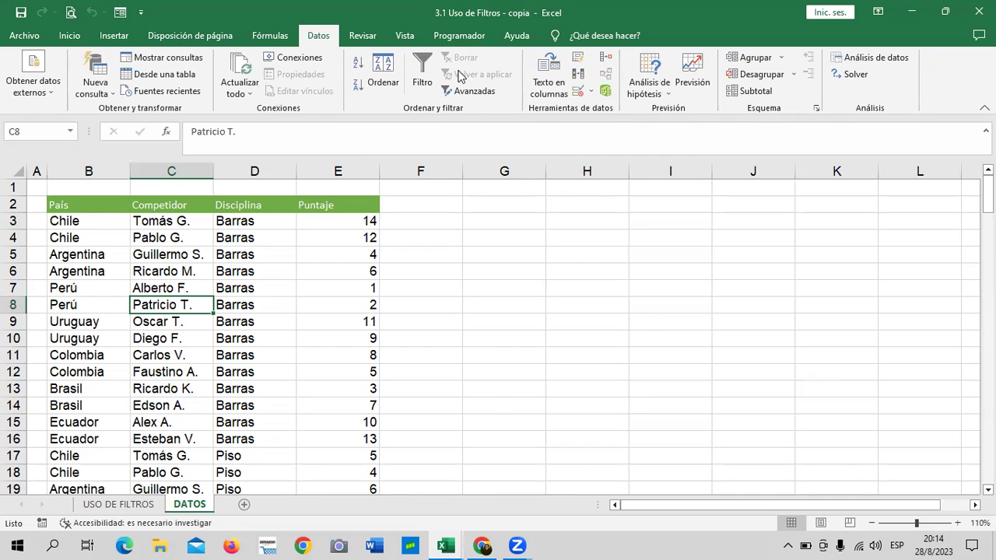
left_click(70, 39)
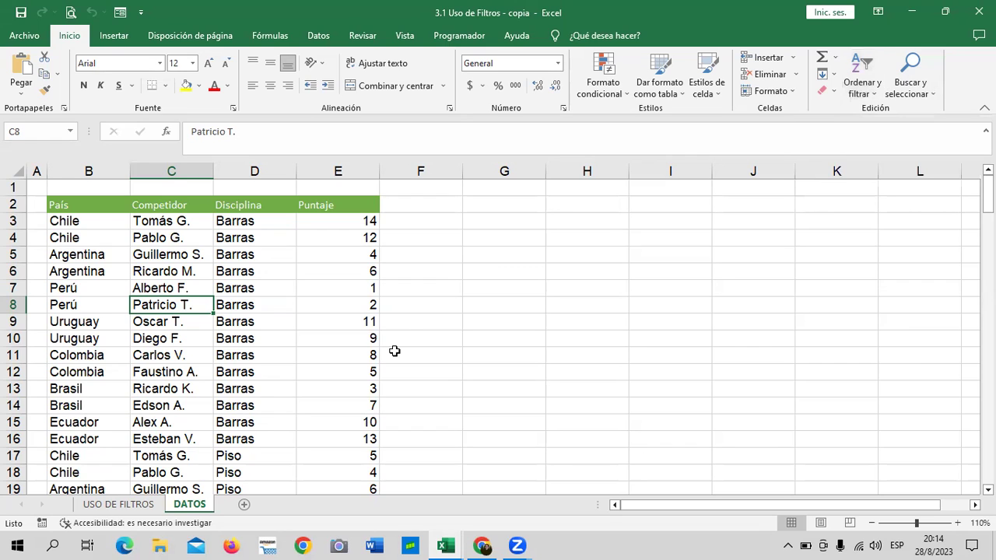
left_click(527, 301)
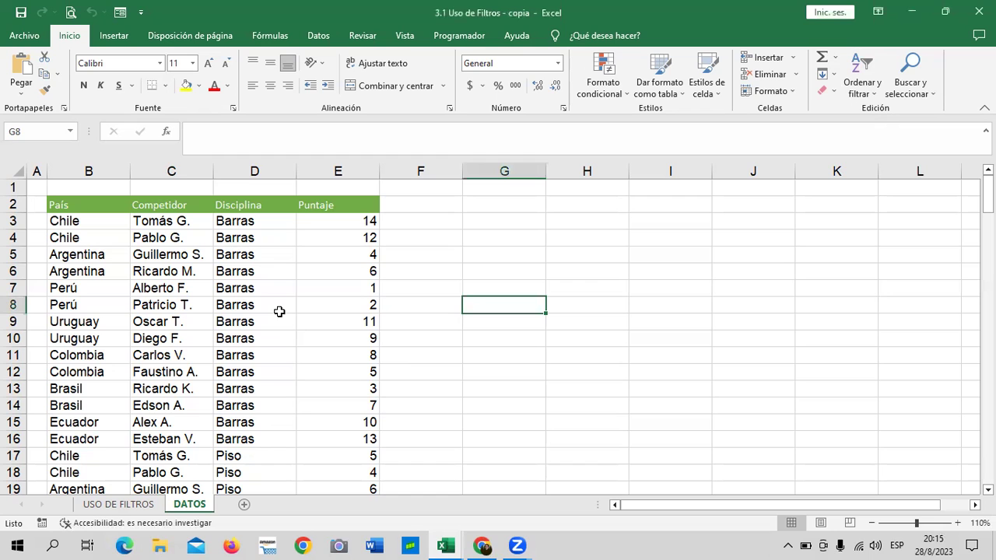
left_click(256, 305)
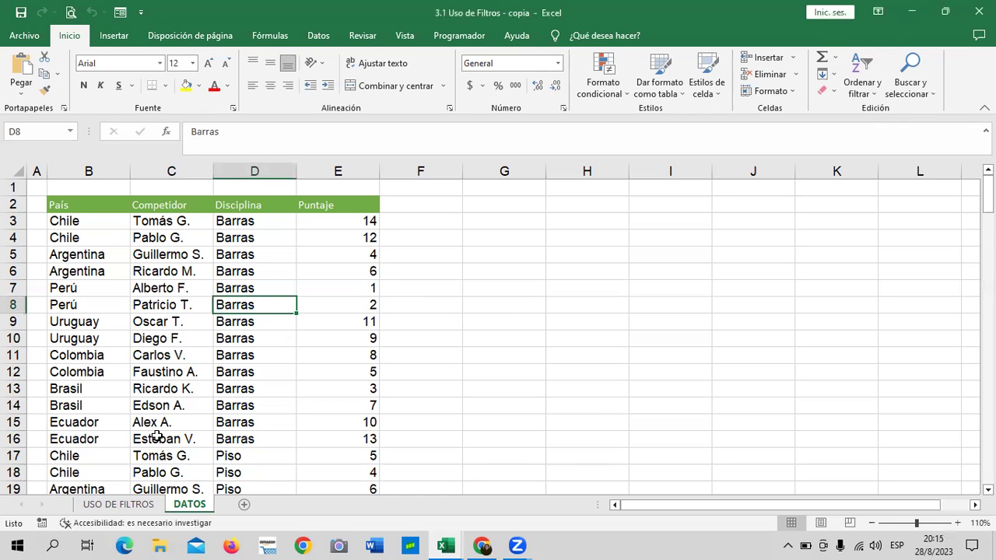
left_click(119, 505)
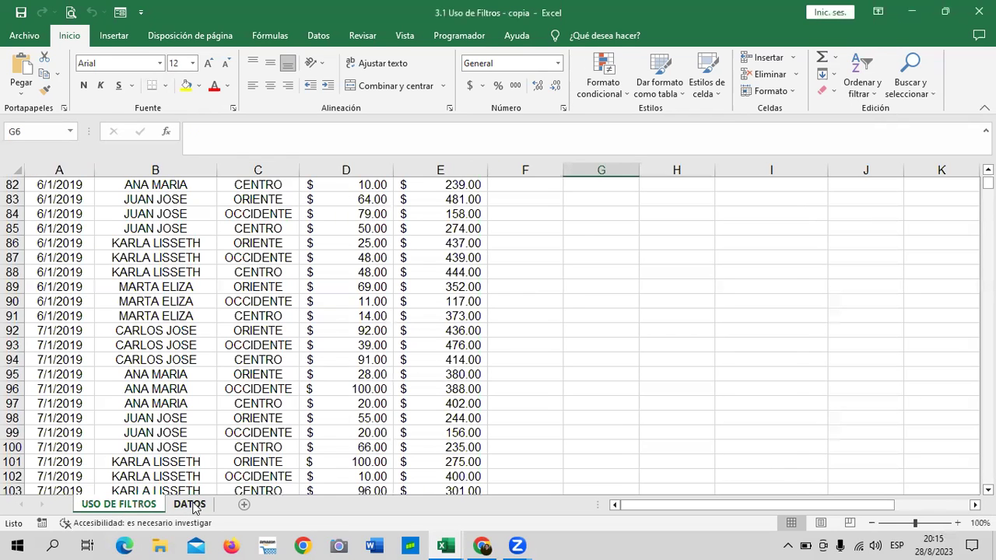
left_click(189, 505)
left_click(140, 507)
key("ctrl+Page_Down")
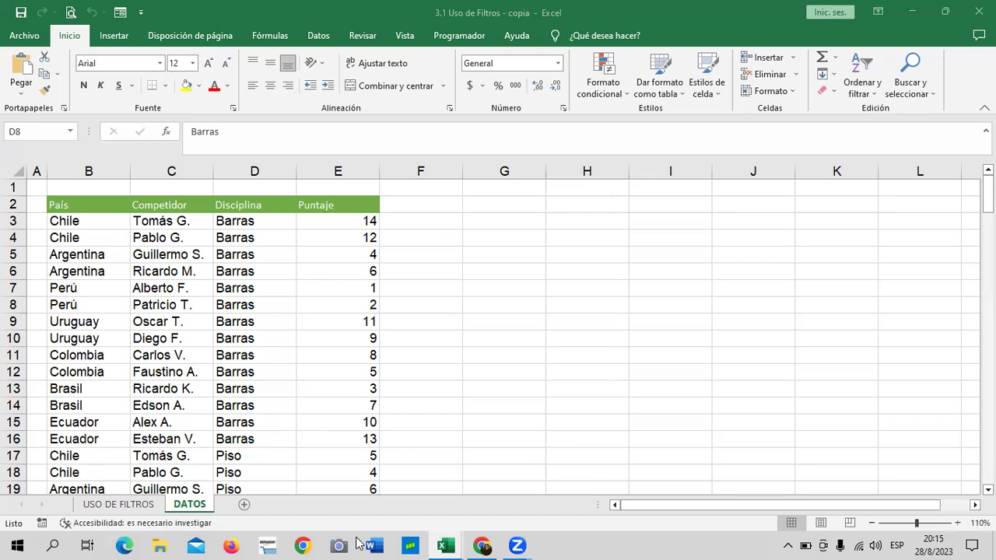
mouse_move(482, 546)
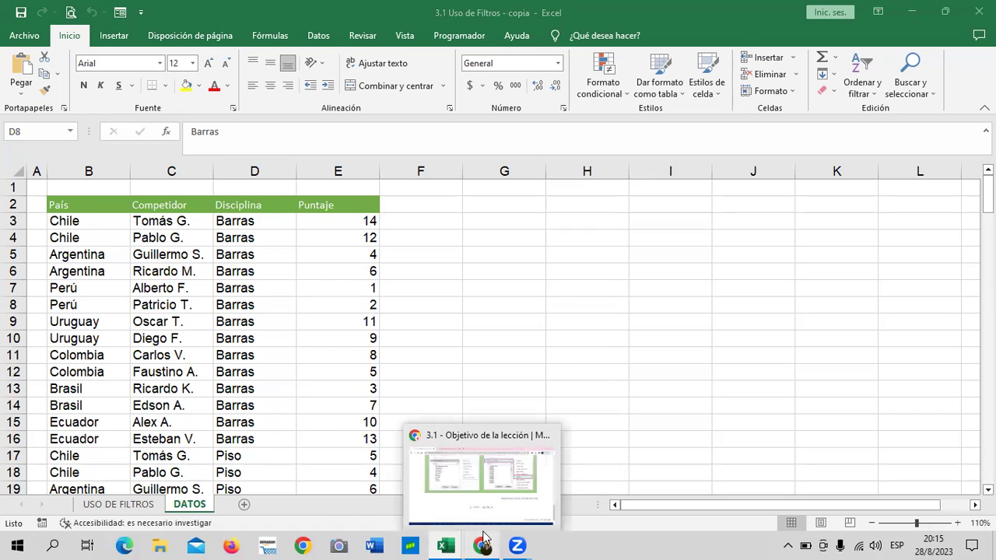
Advance the online course to lesson 3.2 Uso de filtros, then return to the 3.1 Uso de Filtros - copia workbook
left_click(460, 490)
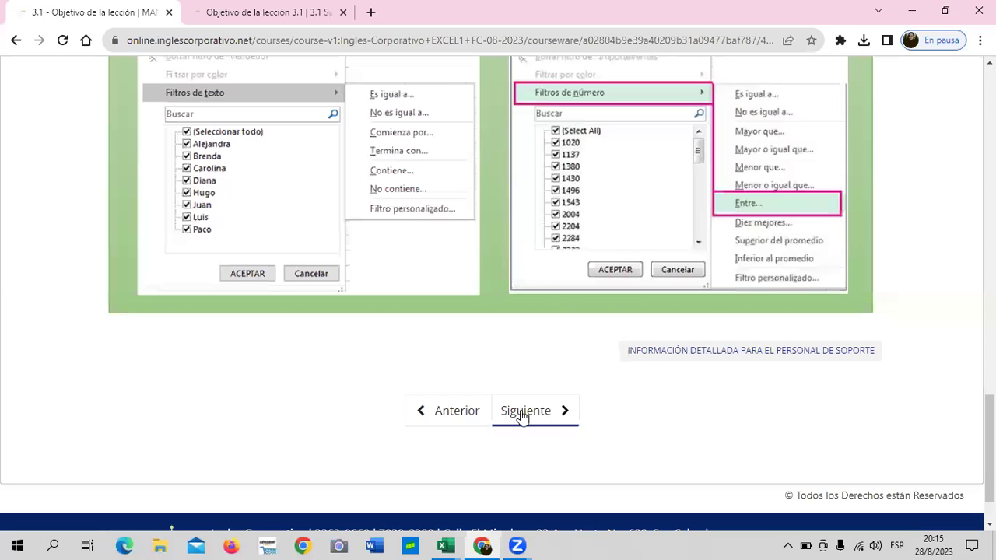
left_click(523, 410)
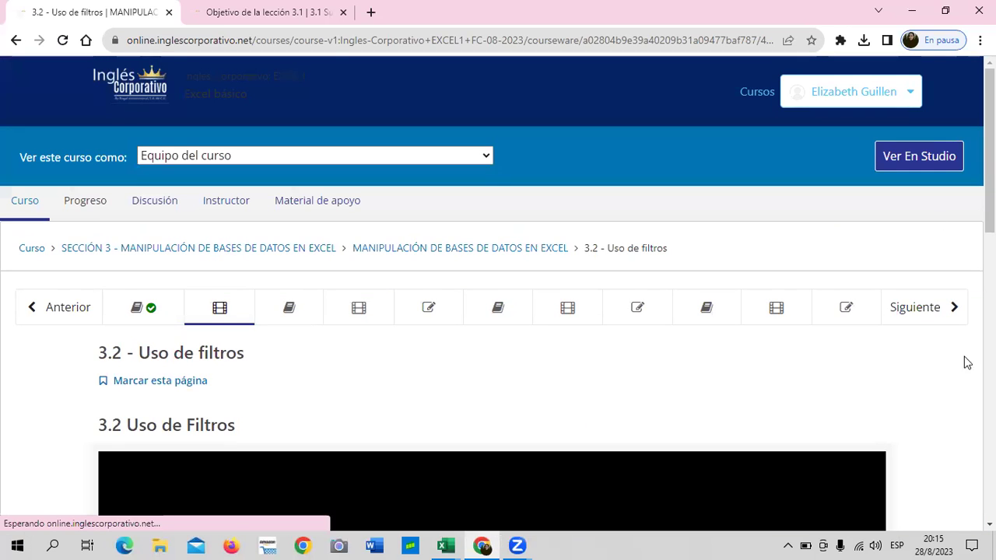
scroll(471, 417, "down", 3)
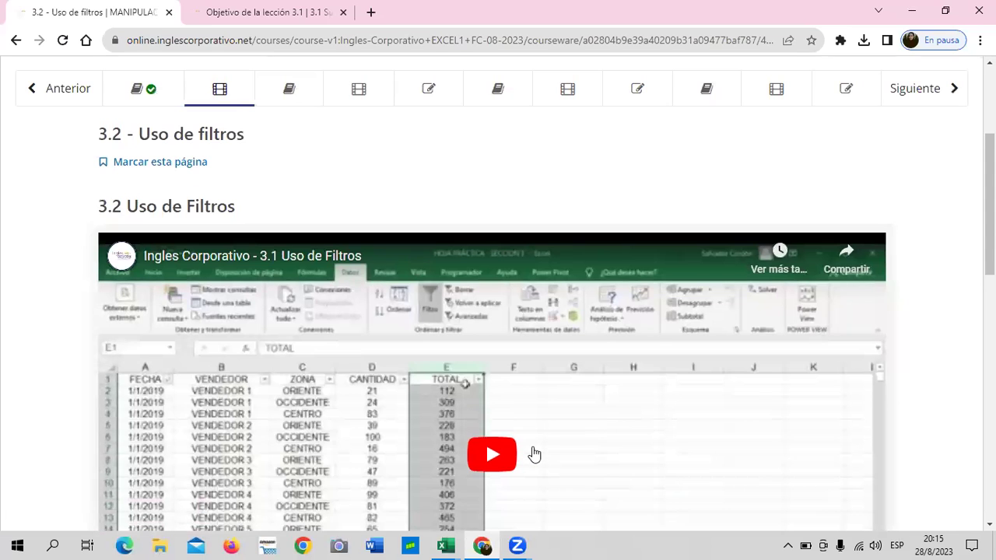
scroll(534, 454, "up", 2)
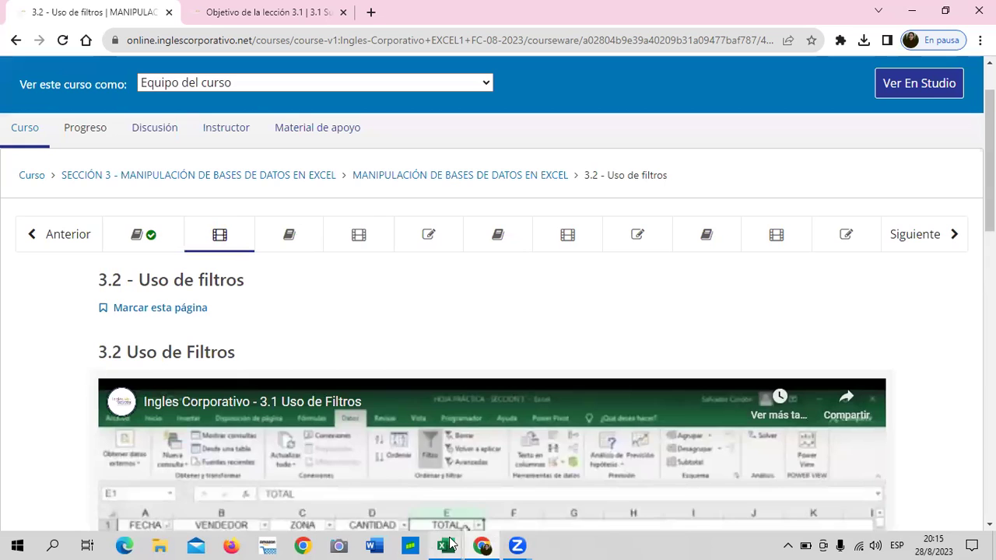
mouse_move(446, 546)
left_click(240, 481)
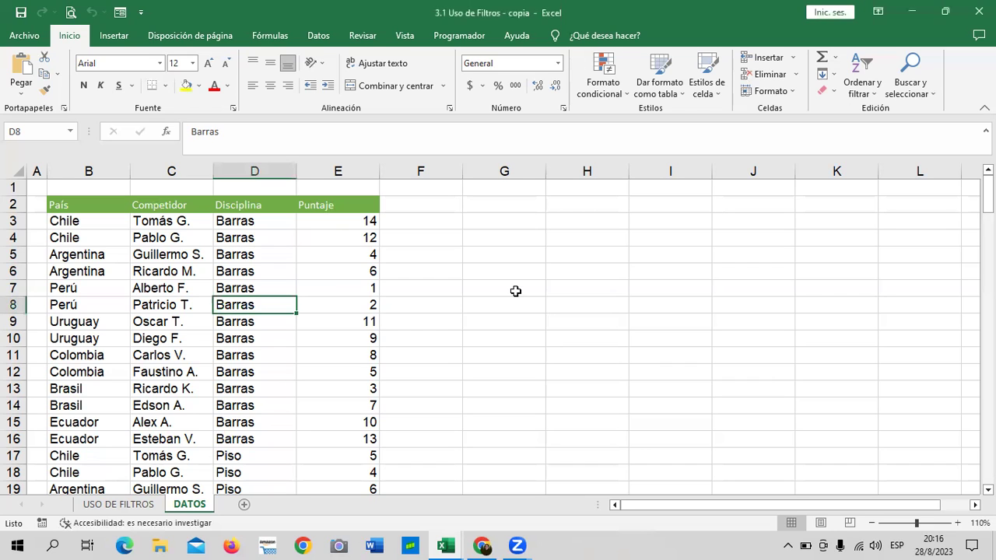
left_click(102, 506)
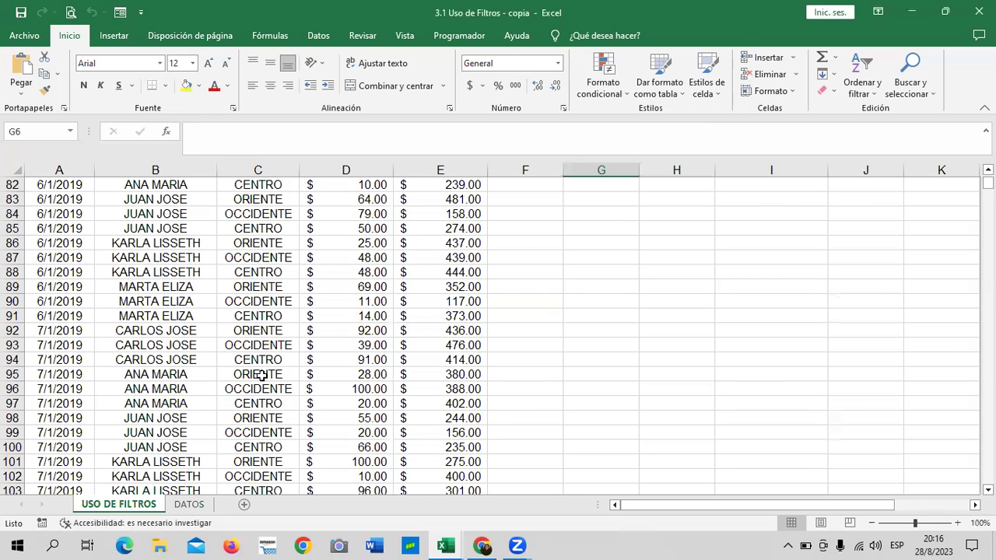
scroll(257, 389, "up", 11)
scroll(253, 417, "up", 6)
scroll(253, 416, "up", 10)
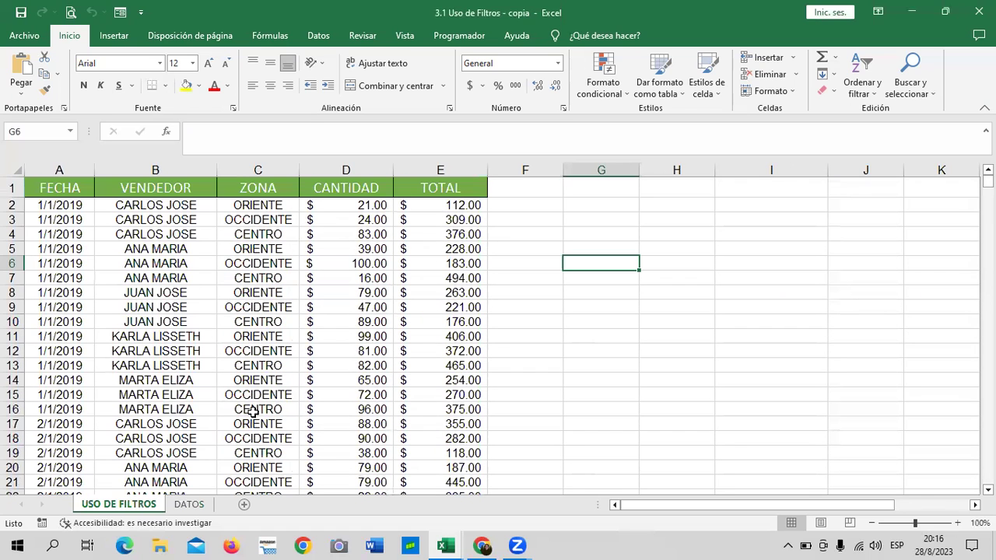
left_click(70, 187)
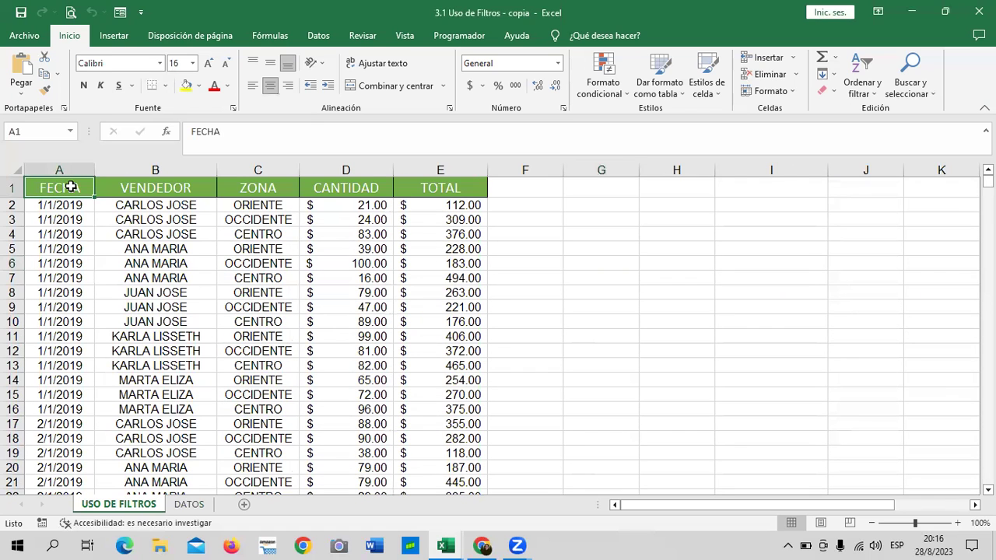
left_click(113, 188)
left_click(269, 188)
left_click(342, 191)
left_click(430, 193)
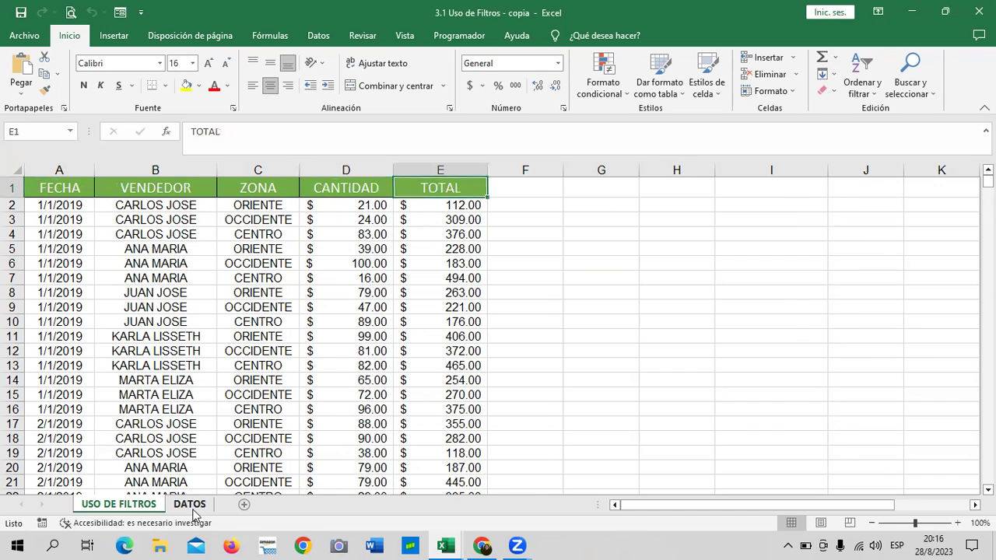
left_click(189, 505)
left_click(467, 372)
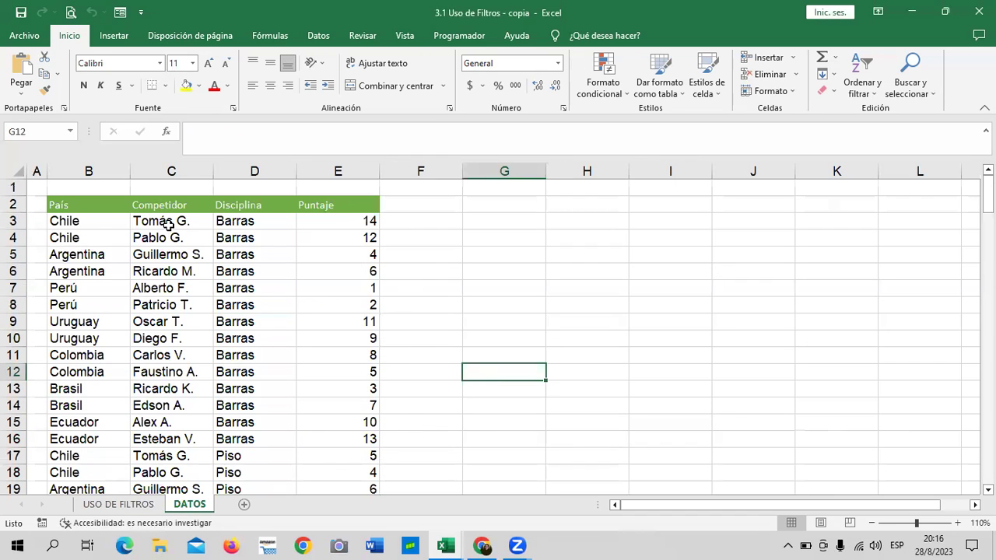
left_click(89, 205)
left_click(160, 205)
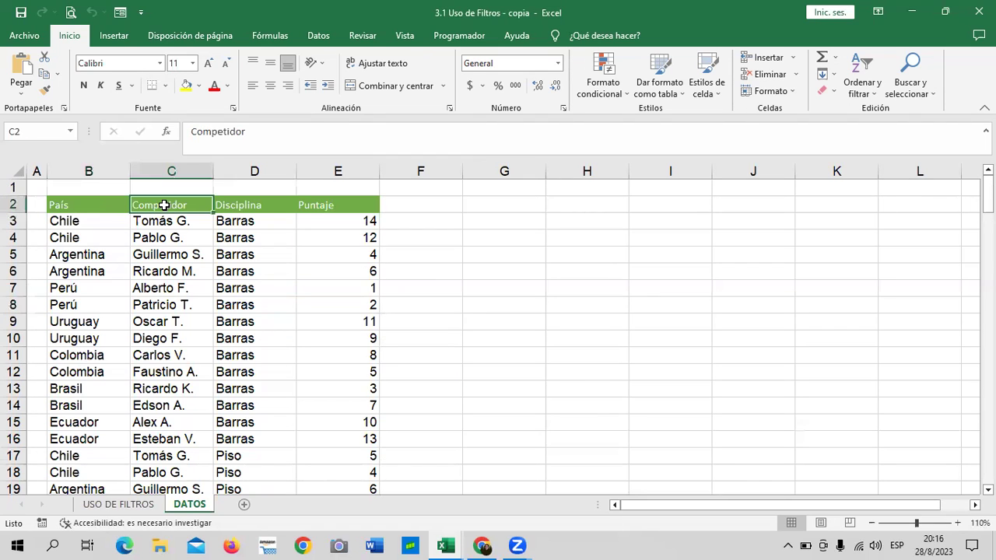
left_click(246, 204)
left_click(356, 205)
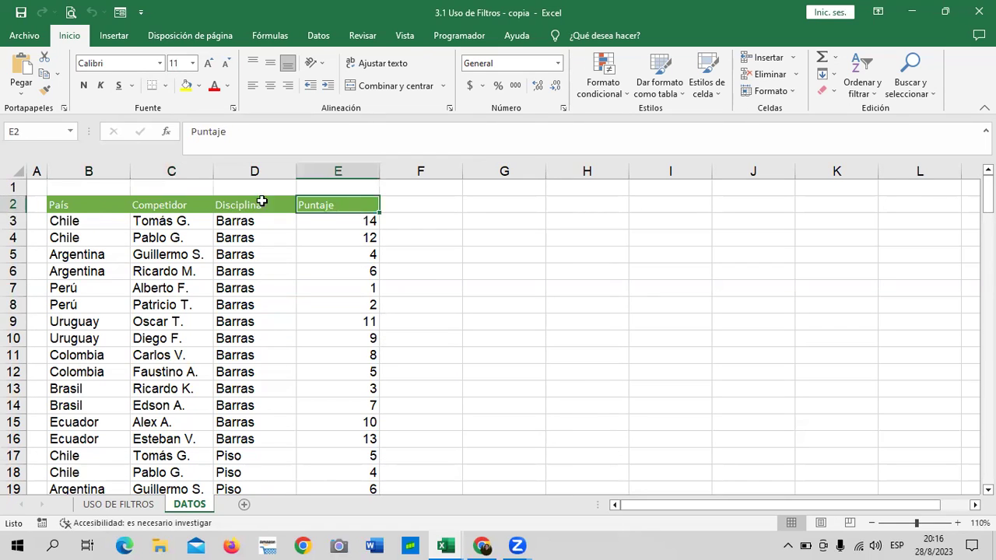
left_click(238, 167)
left_click_drag(323, 176, 329, 174)
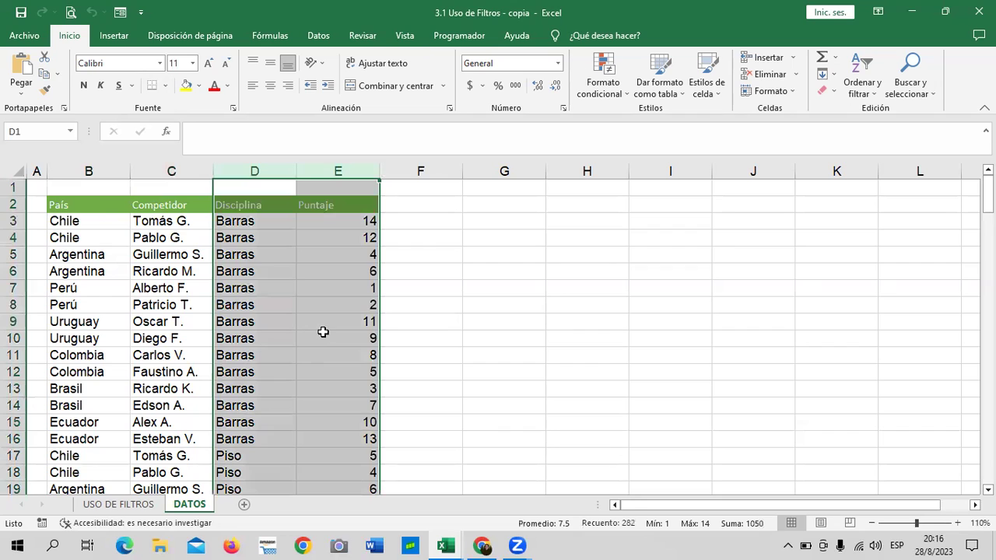
left_click(153, 263)
scroll(171, 303, "down", 2)
scroll(257, 350, "down", 1)
scroll(294, 381, "up", 3)
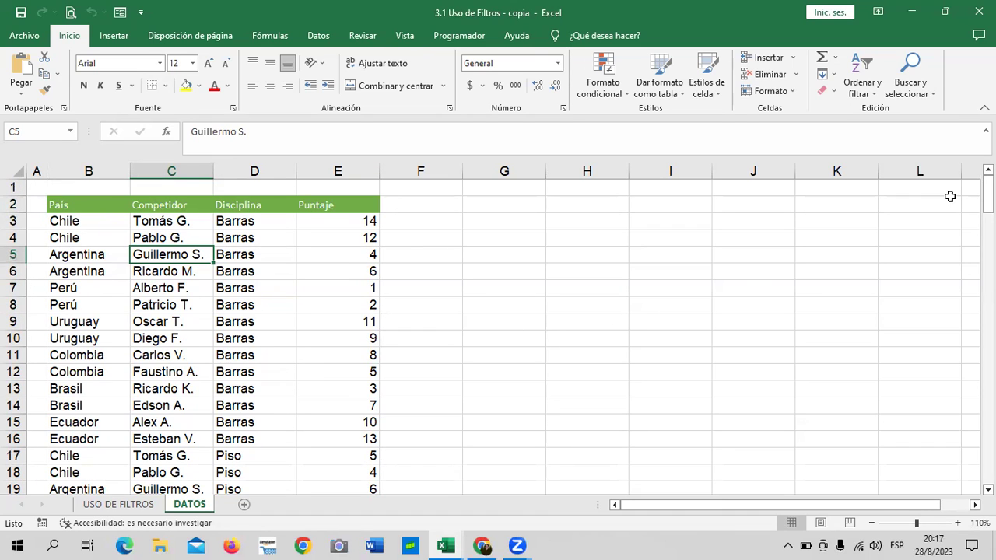
left_click(201, 325)
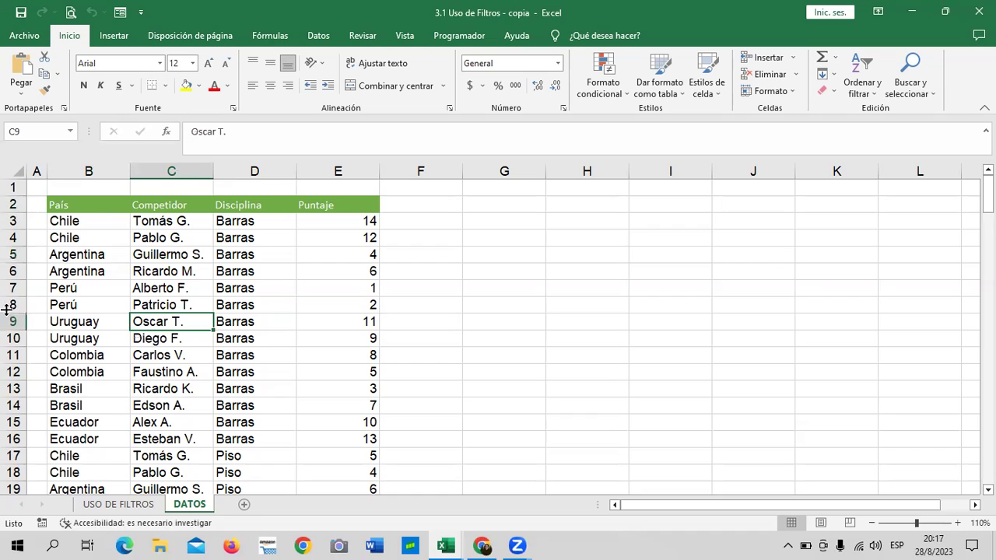
left_click(224, 290)
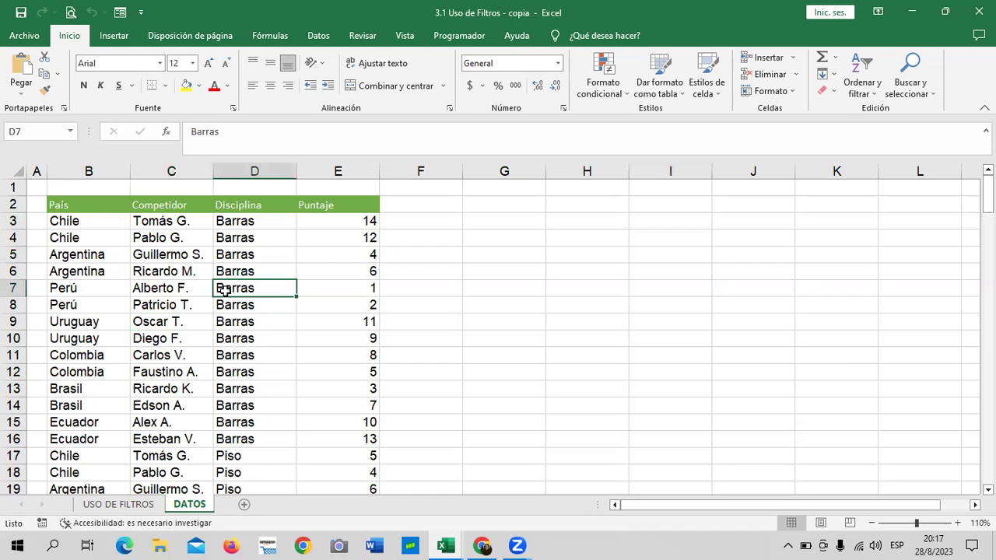
Add filter arrows to the DATOS headers País through Puntaje with Ordenar y filtrar > Filtro
left_click(867, 70)
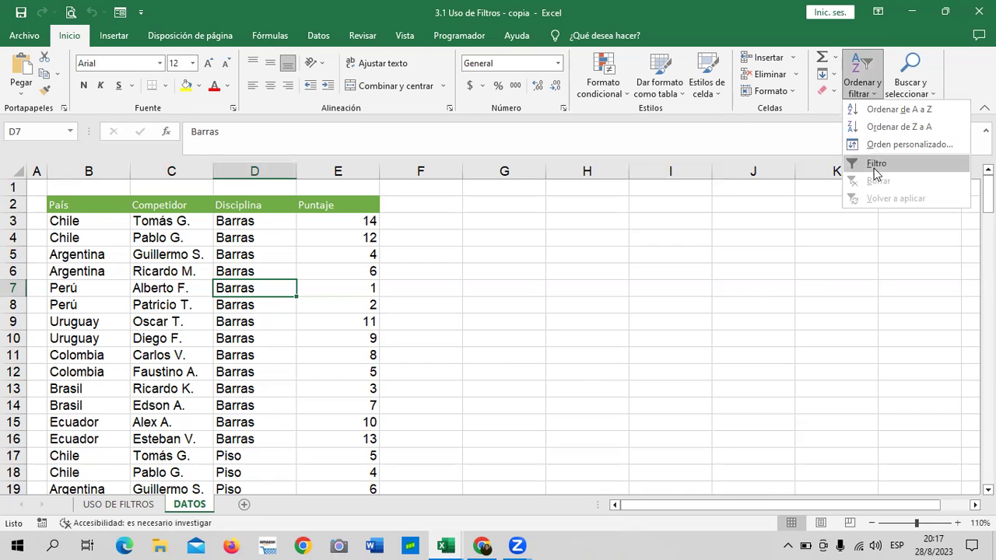
left_click(877, 164)
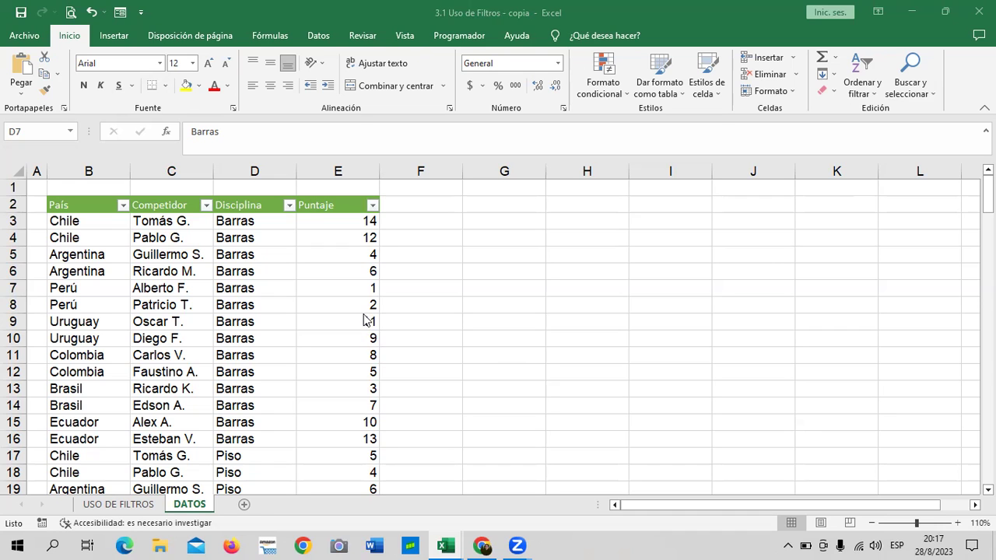
scroll(366, 318, "down", 4)
scroll(367, 318, "up", 4)
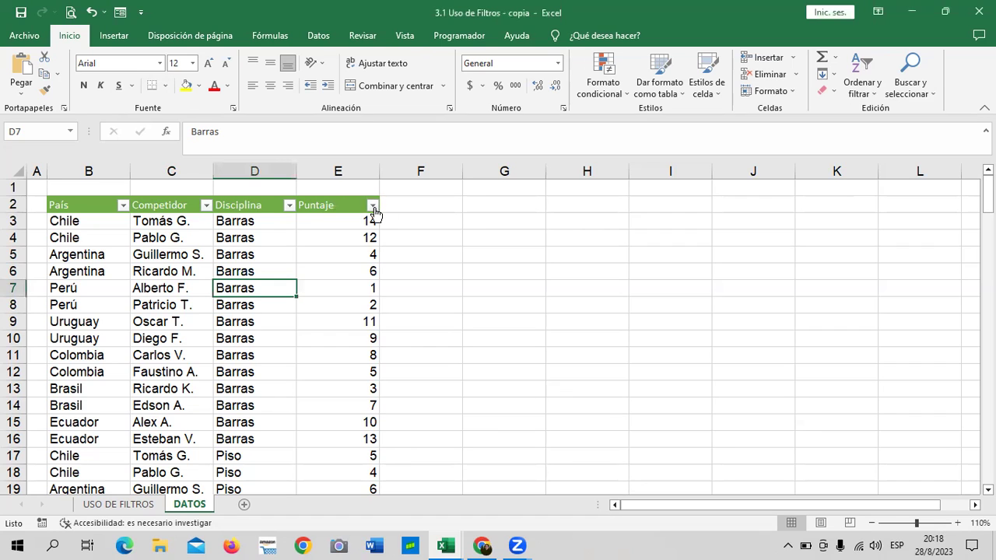
Preview the Puntaje filter choices, then open the País filter list of countries
left_click(374, 207)
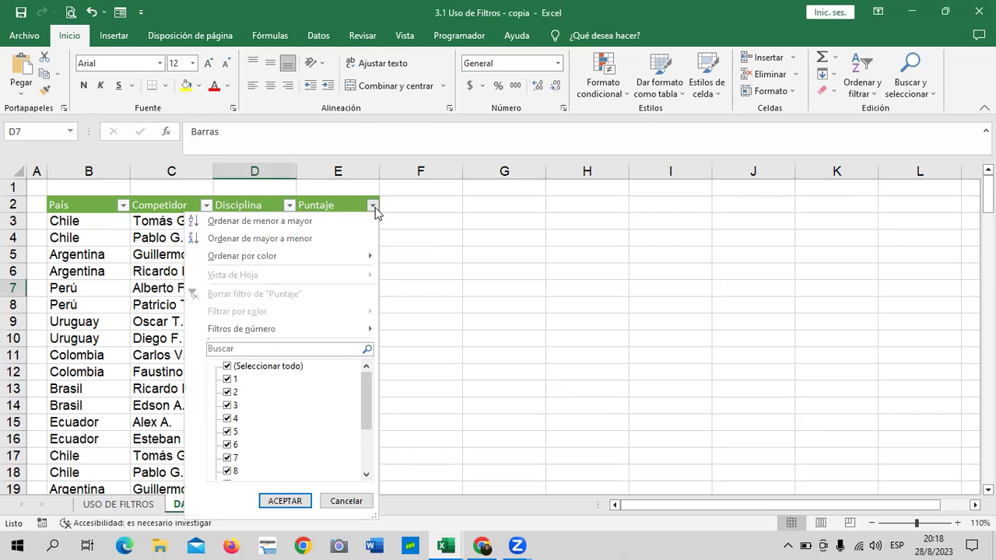
mouse_move(241, 329)
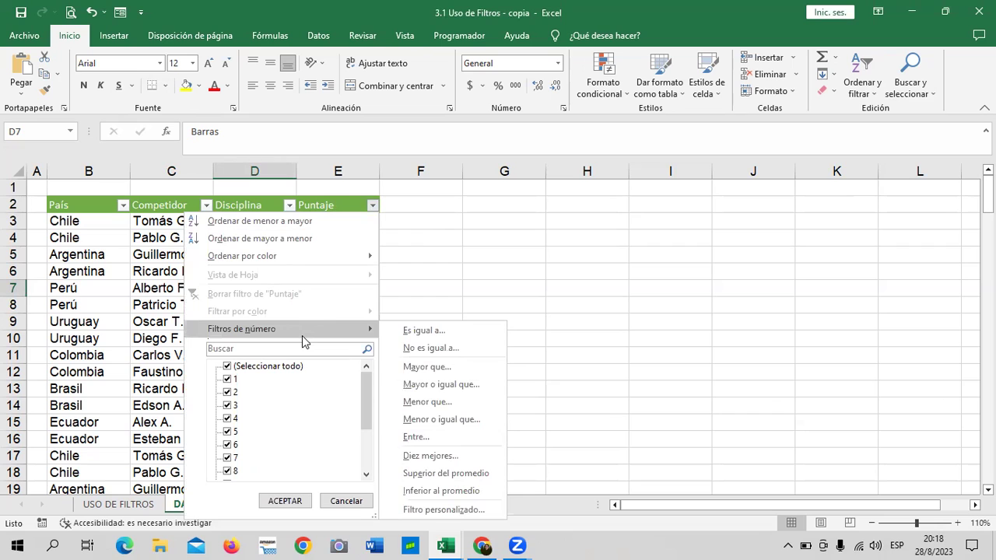
left_click(451, 249)
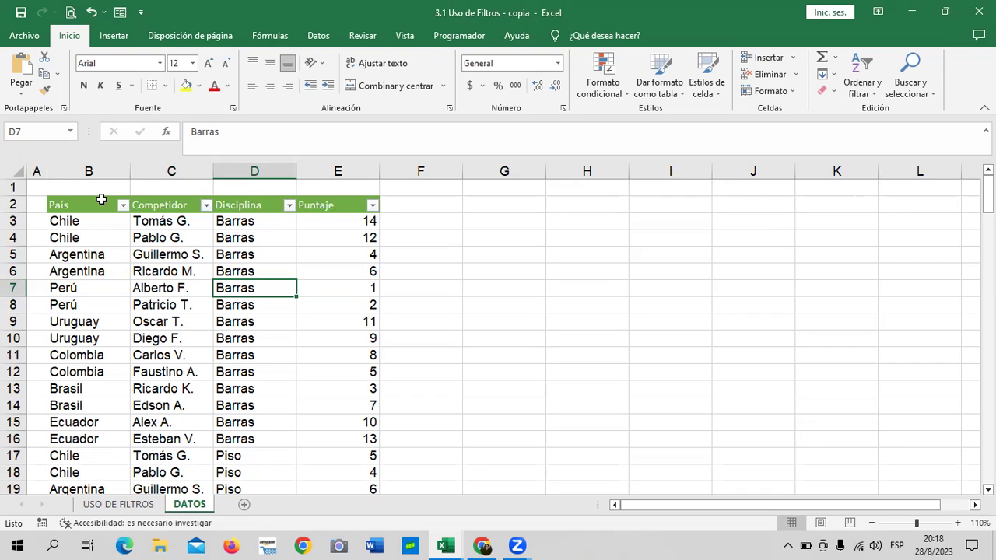
left_click(443, 309)
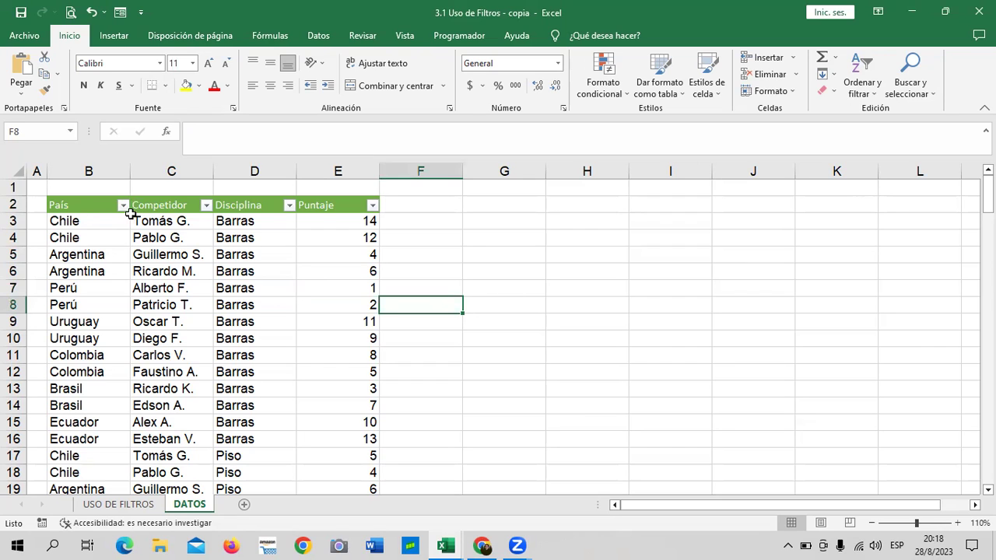
left_click(123, 205)
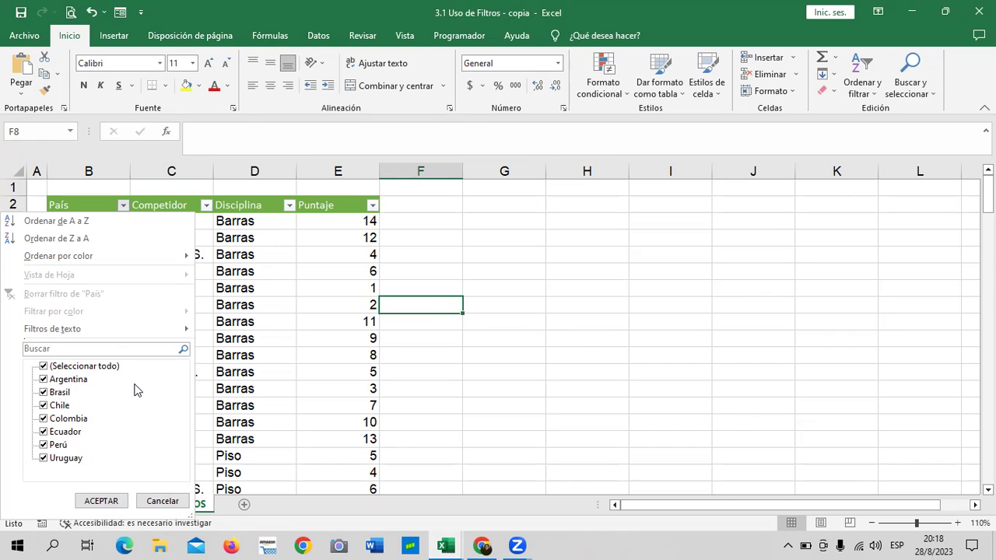
Leave only Argentina checked in the País filter and apply it
left_click(44, 366)
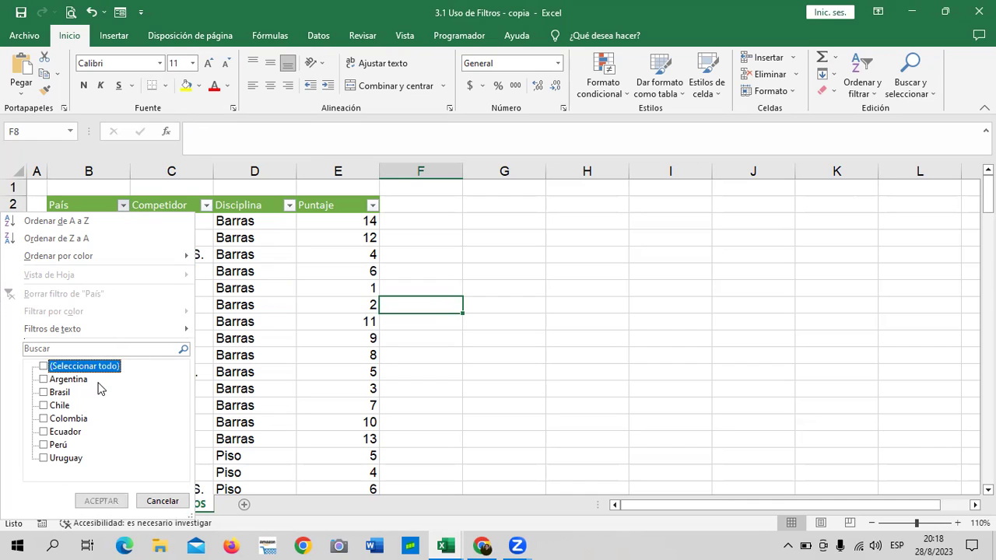
left_click(43, 366)
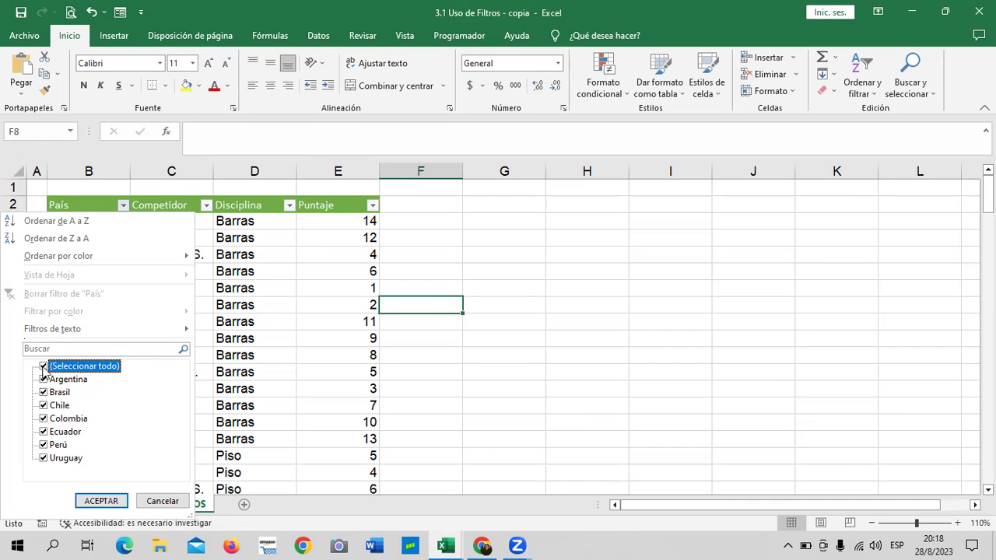
left_click(44, 366)
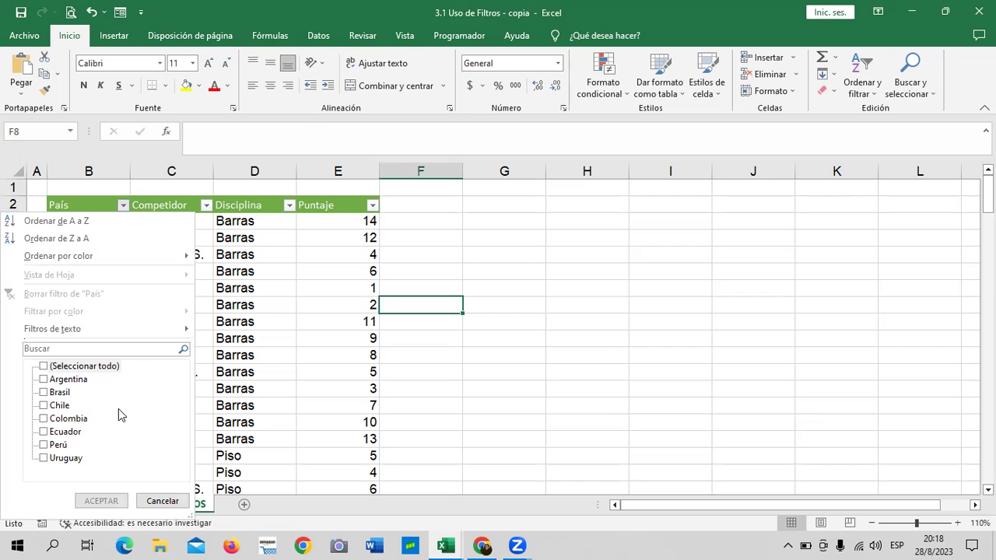
left_click(46, 380)
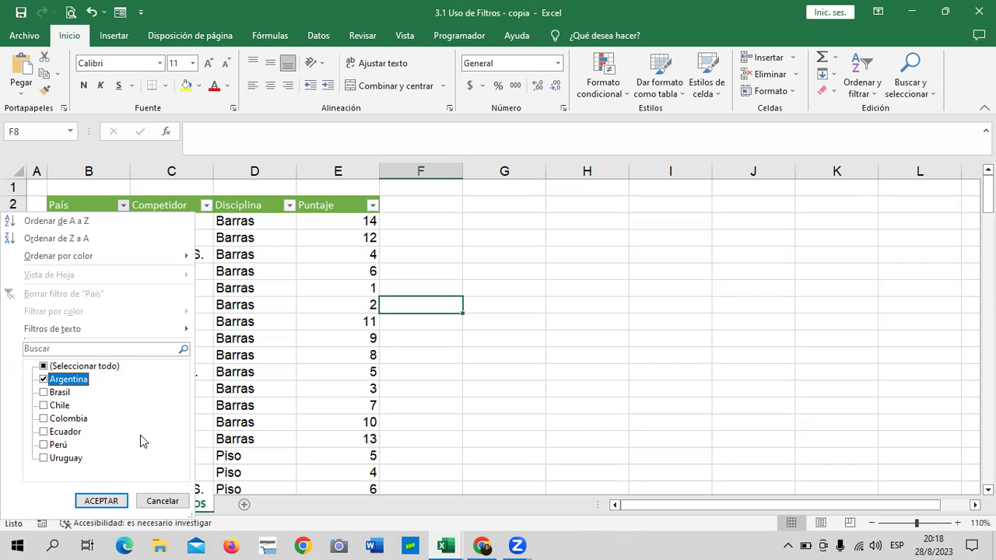
left_click(103, 501)
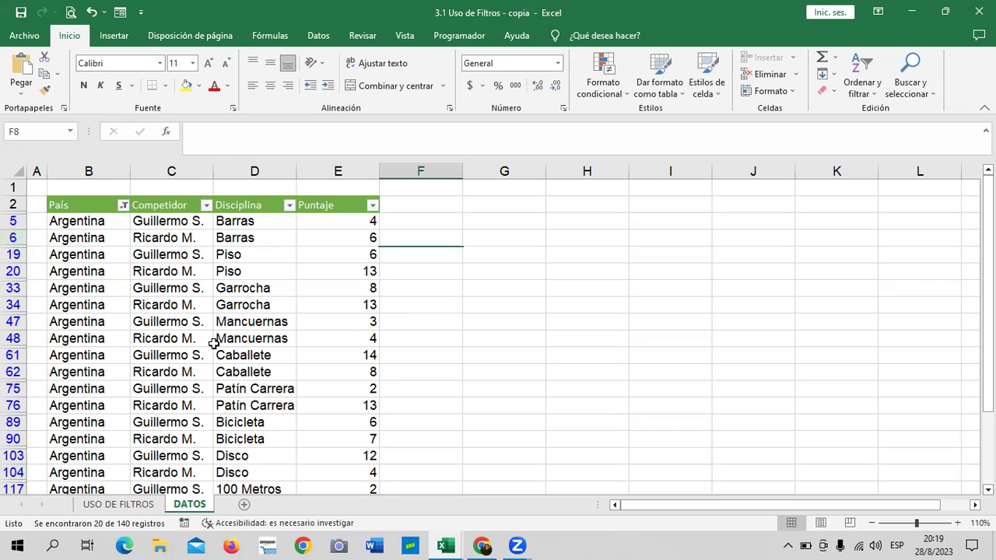
scroll(212, 346, "down", 3)
scroll(212, 351, "up", 1)
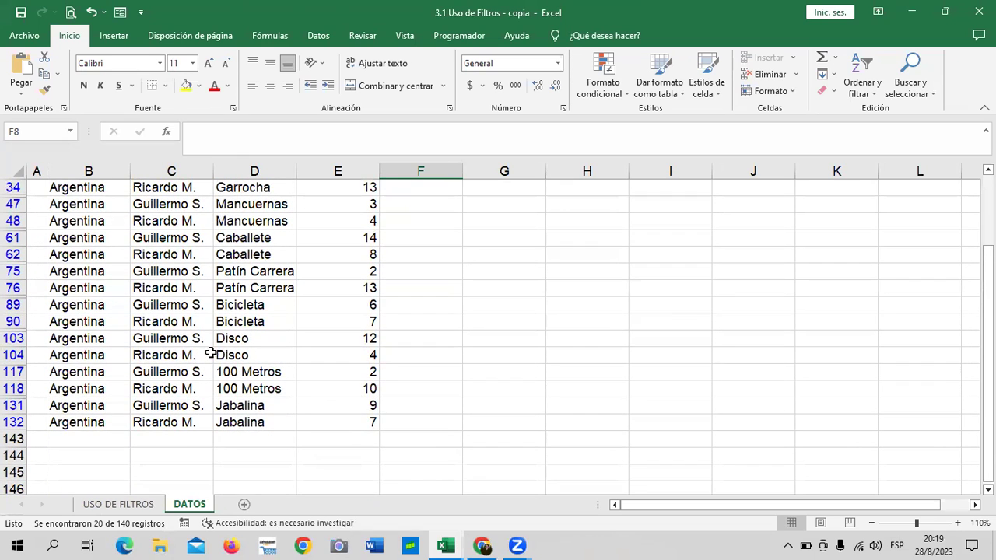
left_click(261, 426)
left_click(180, 408)
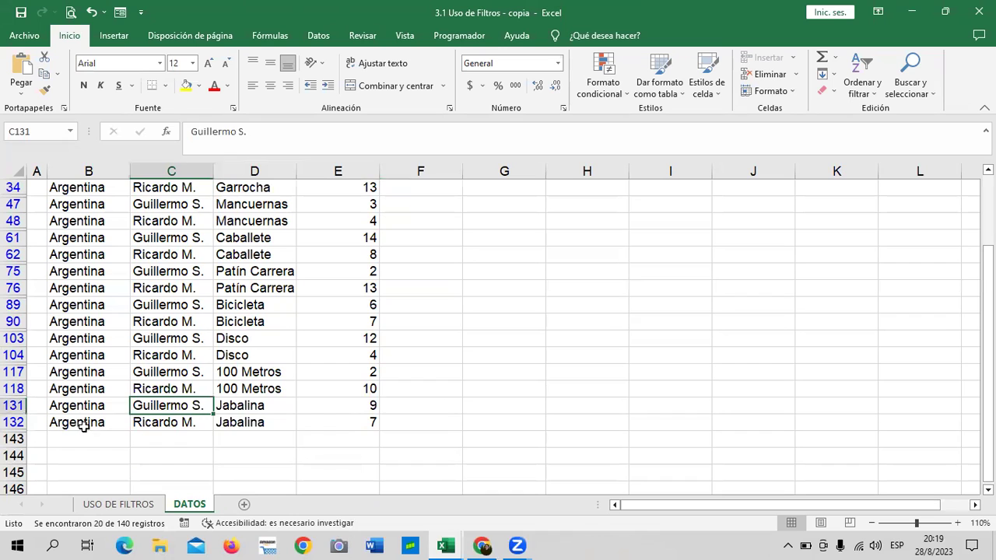
left_click(83, 422)
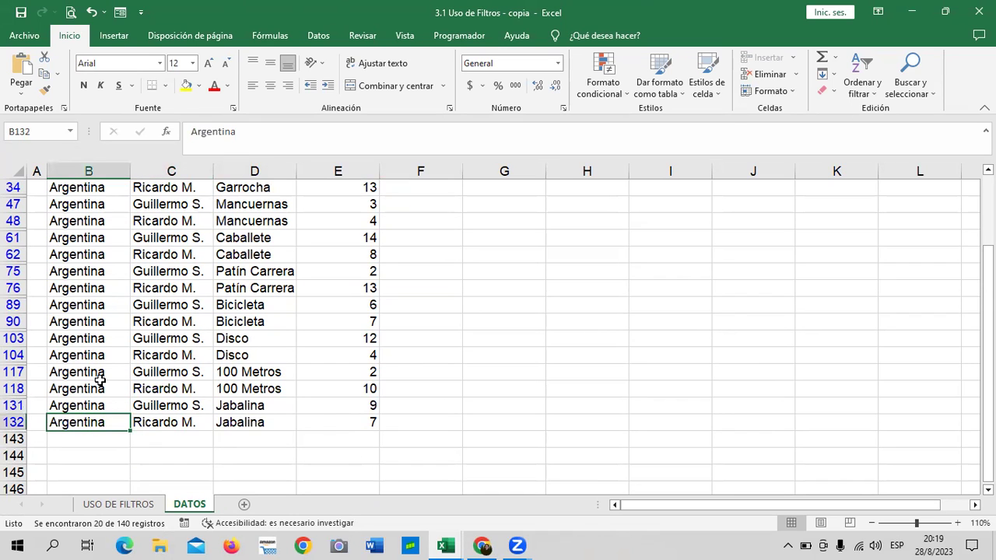
scroll(99, 379, "up", 1)
scroll(109, 373, "up", 2)
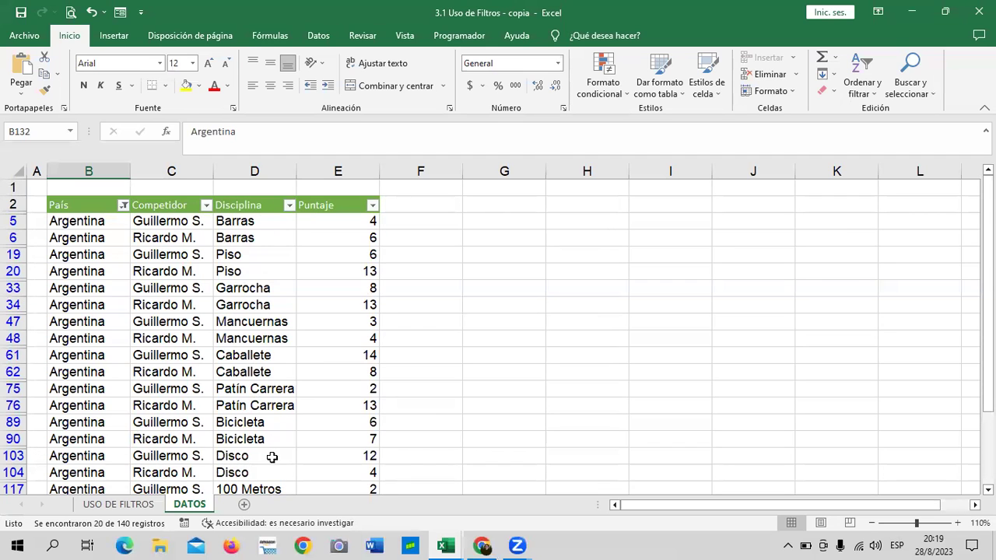
scroll(274, 455, "down", 1)
scroll(274, 456, "down", 1)
scroll(363, 471, "up", 2)
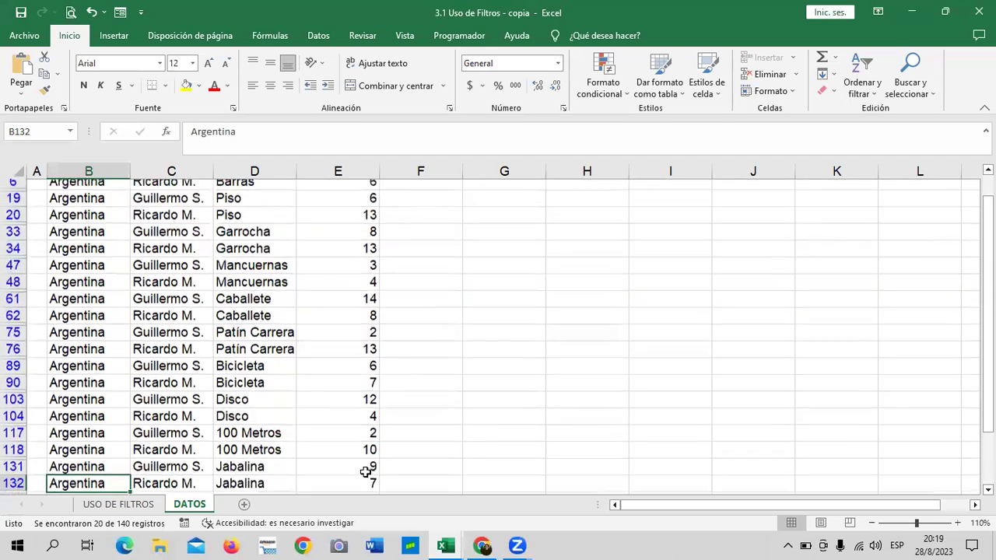
scroll(296, 390, "down", 2)
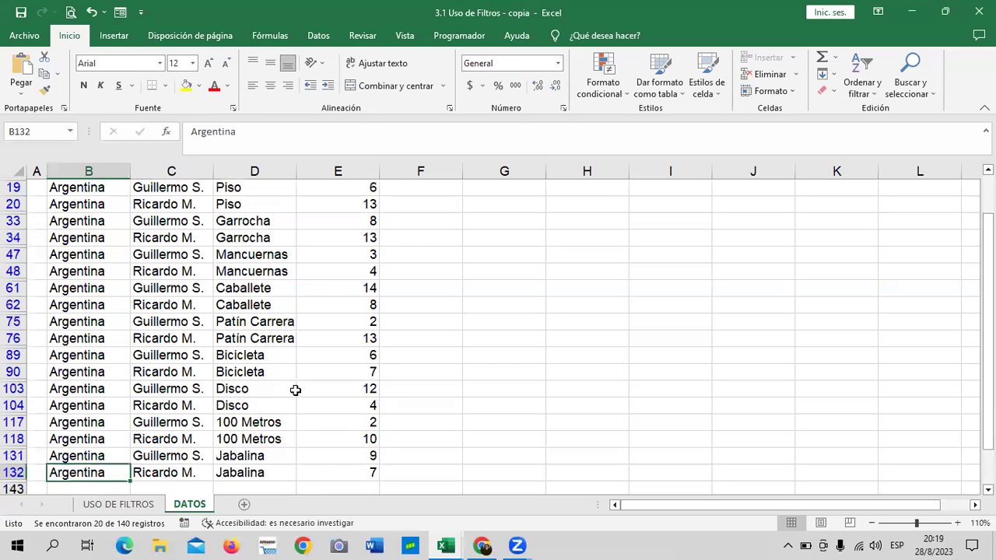
scroll(109, 458, "up", 1)
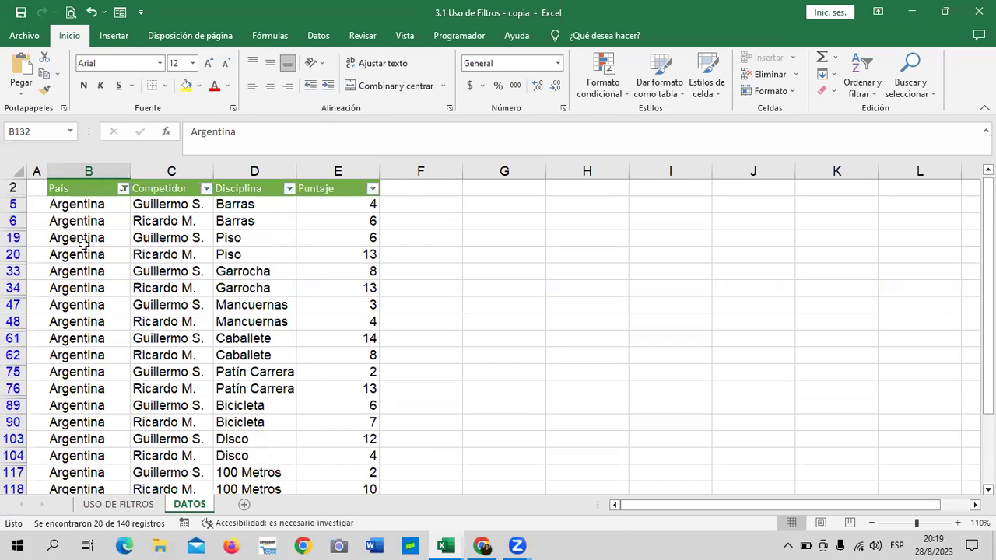
scroll(187, 473, "down", 1)
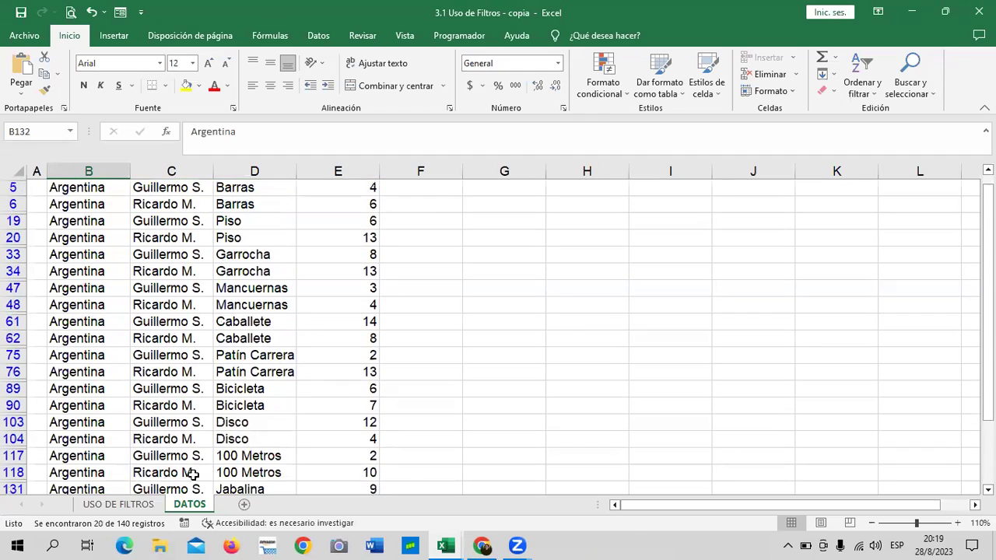
scroll(192, 472, "down", 1)
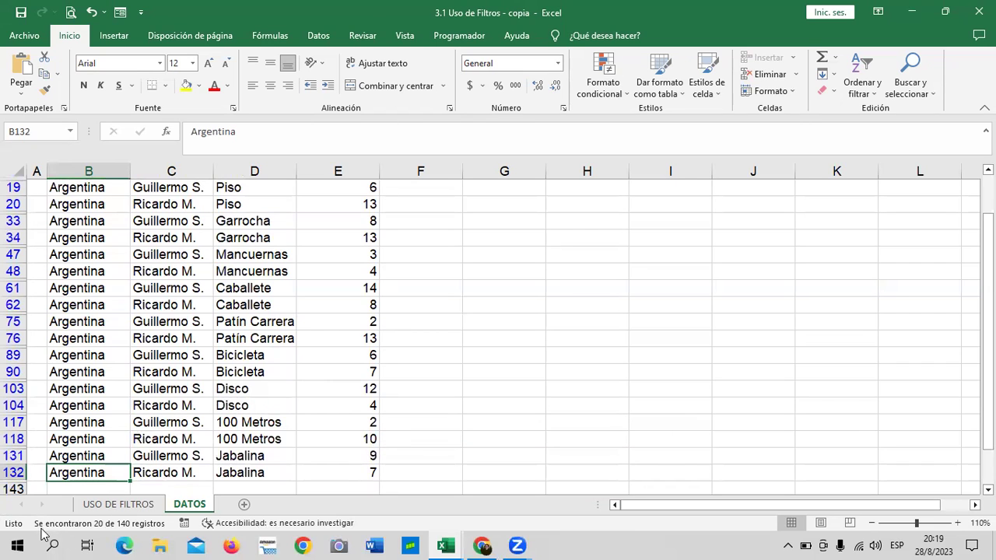
scroll(126, 428, "up", 1)
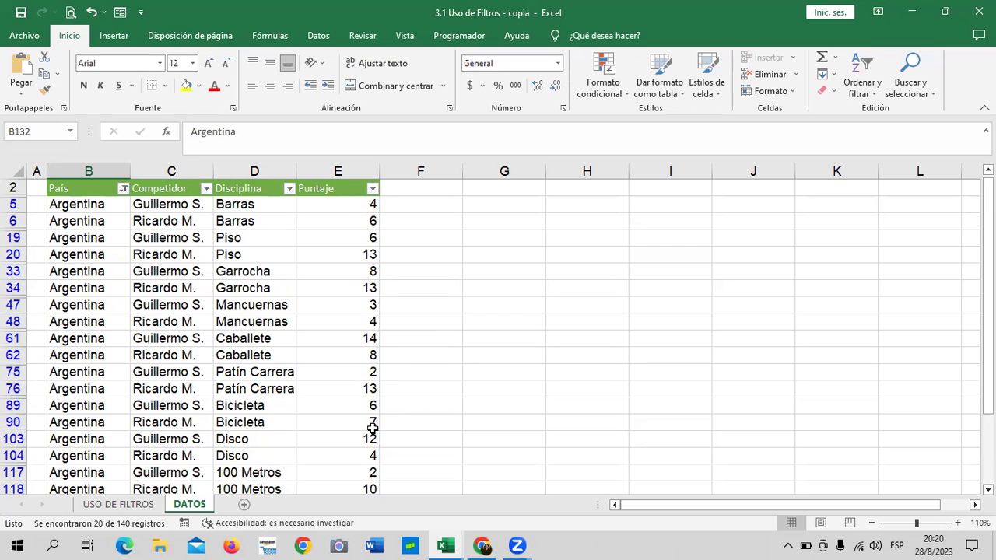
scroll(335, 424, "down", 1)
scroll(133, 467, "down", 1)
scroll(78, 486, "down", 2)
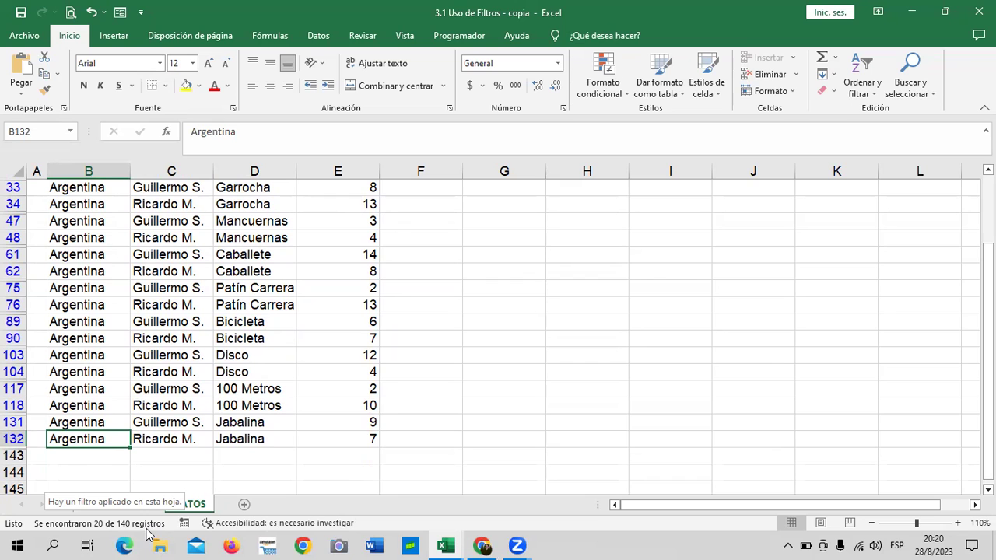
scroll(125, 439, "up", 2)
scroll(128, 436, "up", 1)
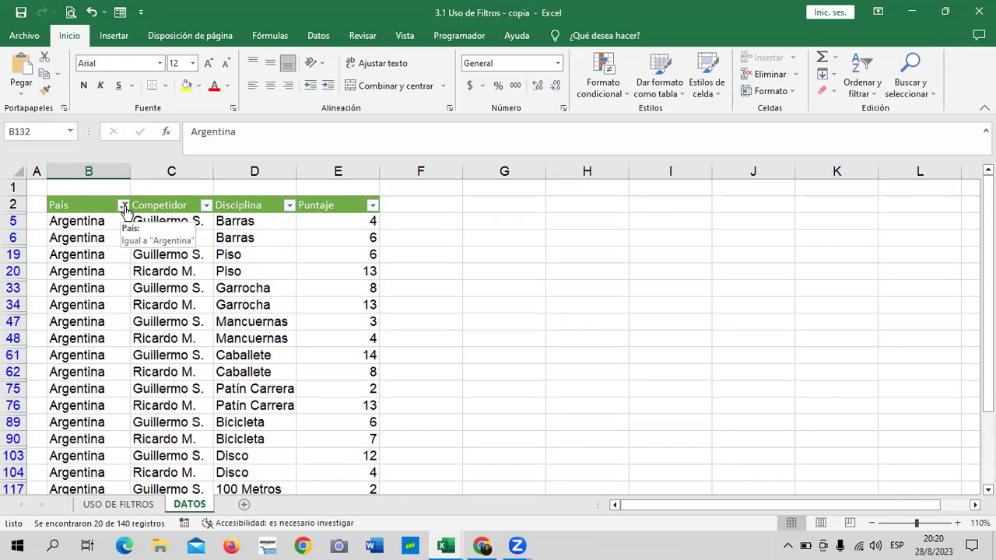
Re-check (Seleccionar todo) in the País filter so all countries' rows return
left_click(123, 206)
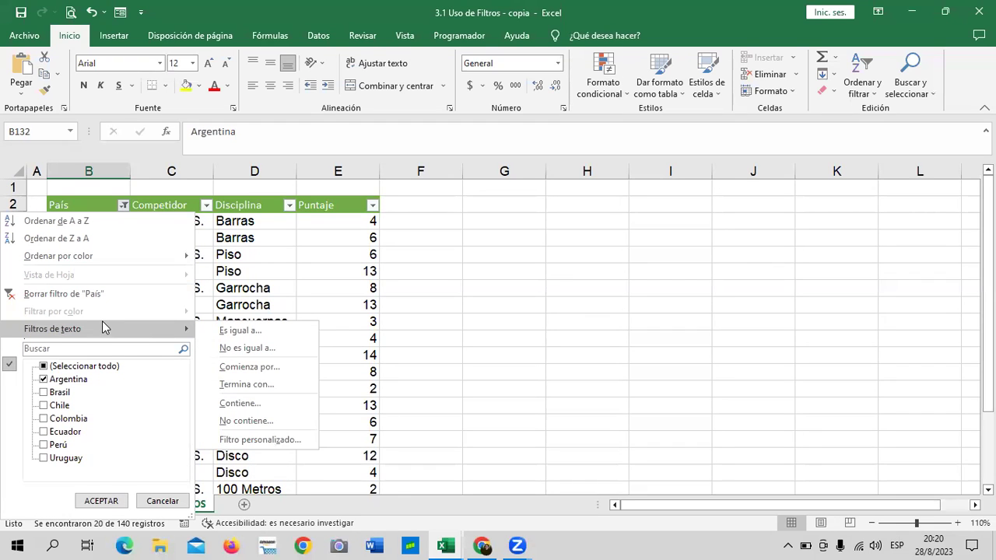
left_click(85, 366)
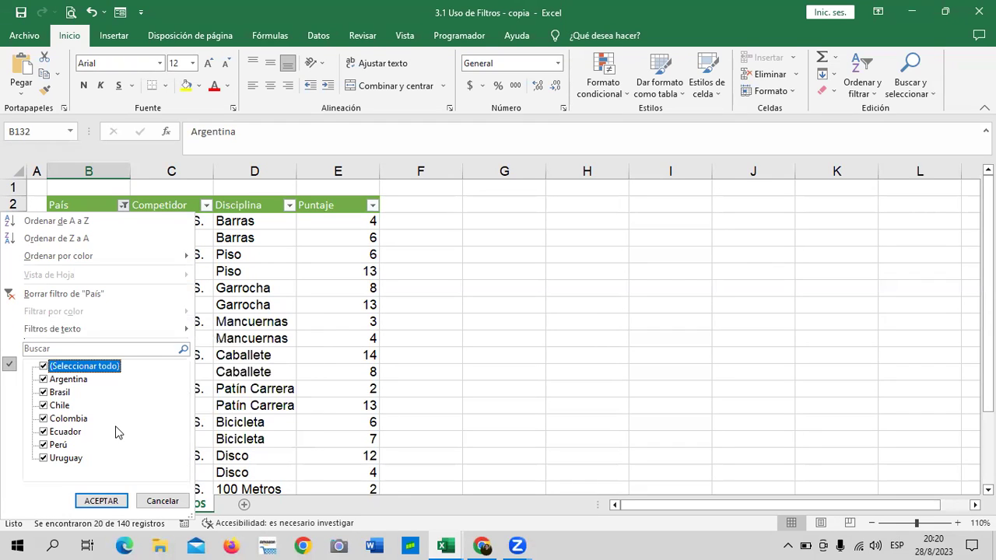
left_click(117, 501)
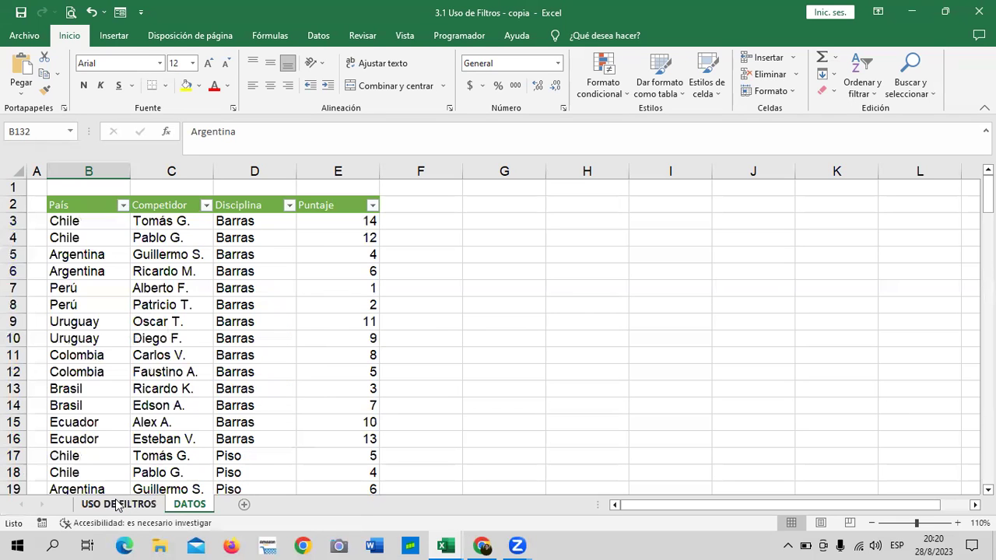
scroll(196, 395, "down", 8)
scroll(198, 399, "down", 2)
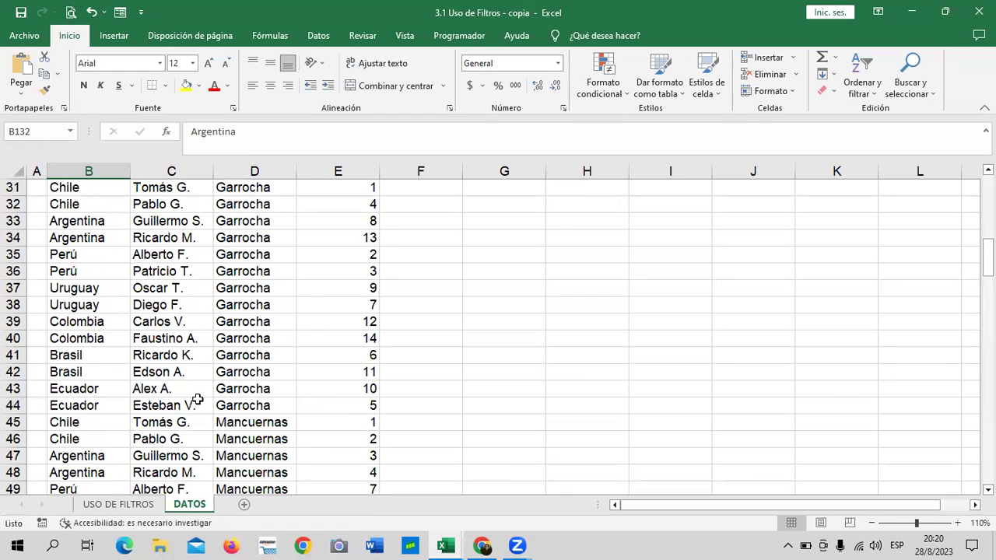
scroll(197, 401, "down", 5)
scroll(198, 400, "up", 5)
scroll(196, 403, "up", 5)
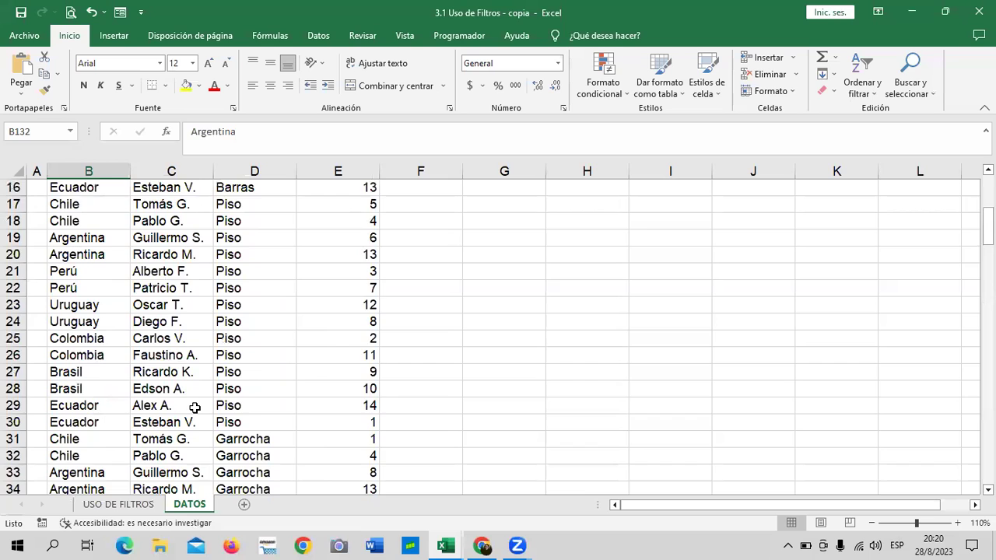
scroll(194, 407, "up", 5)
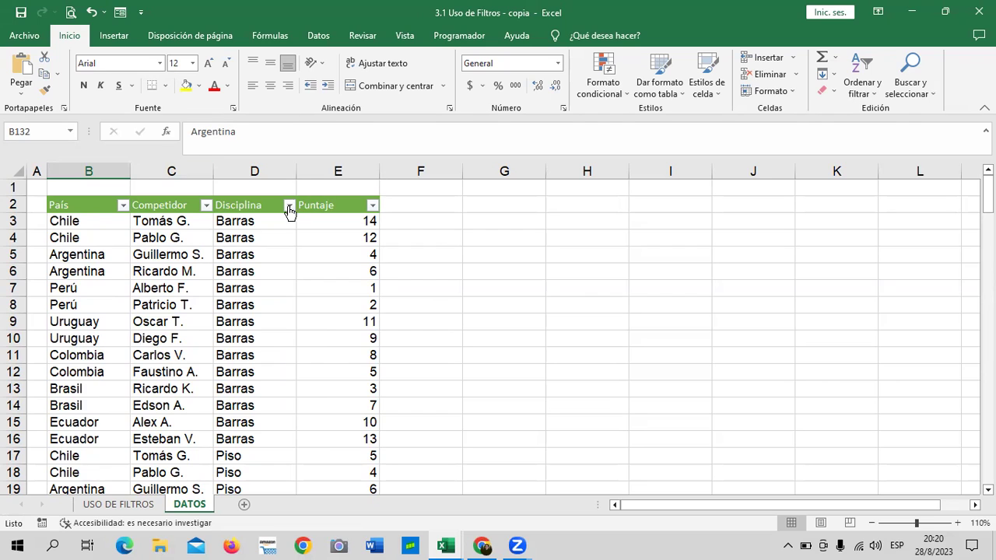
left_click(289, 205)
mouse_move(283, 405)
left_mouse_down()
mouse_move(275, 451)
mouse_move(277, 394)
mouse_move(282, 443)
mouse_move(290, 380)
left_mouse_up()
left_click(144, 369)
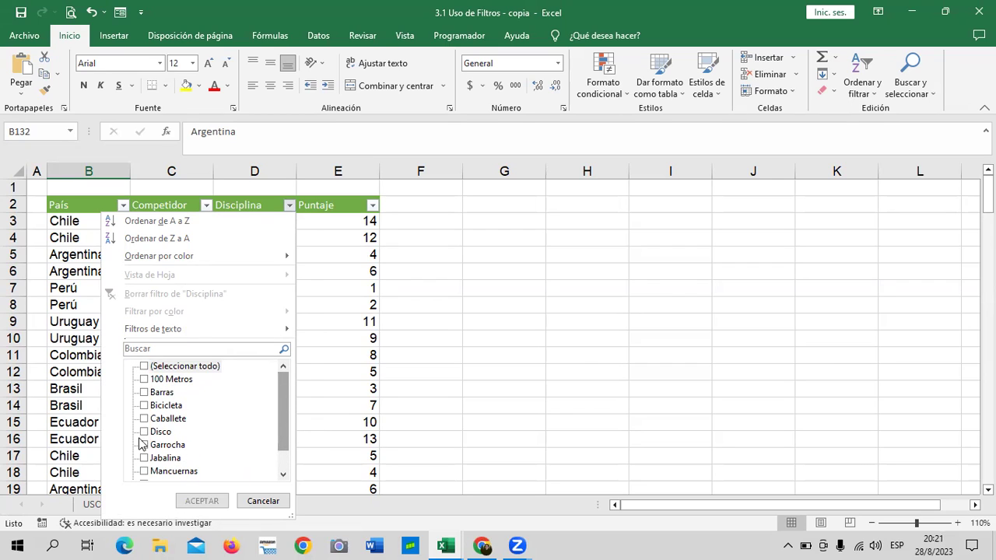
left_click(144, 405)
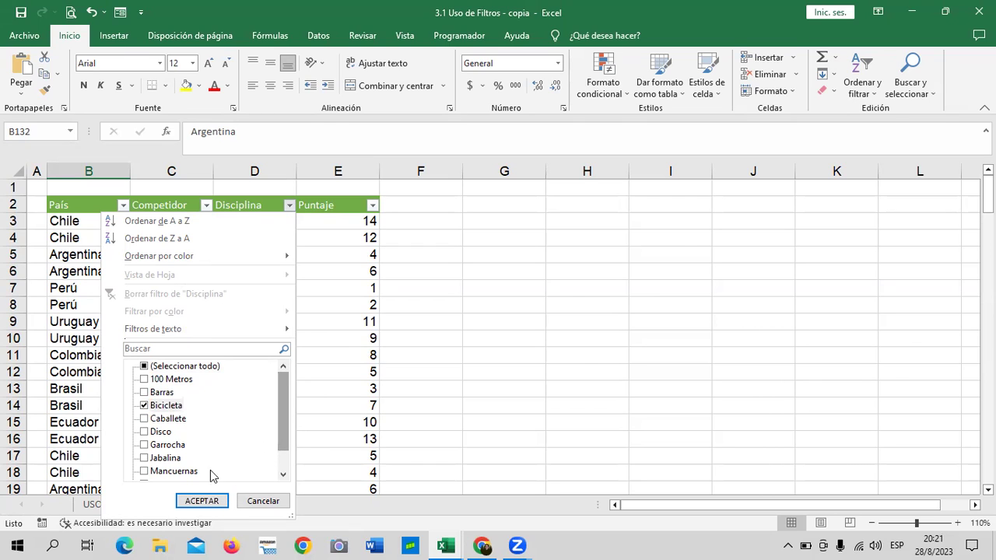
left_click(198, 502)
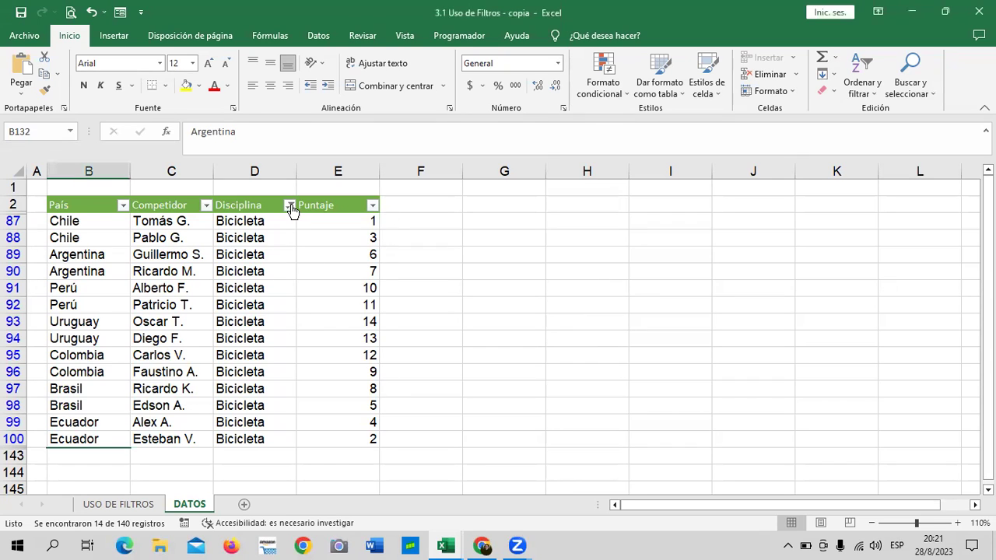
left_click(290, 207)
left_click(207, 367)
left_click(202, 501)
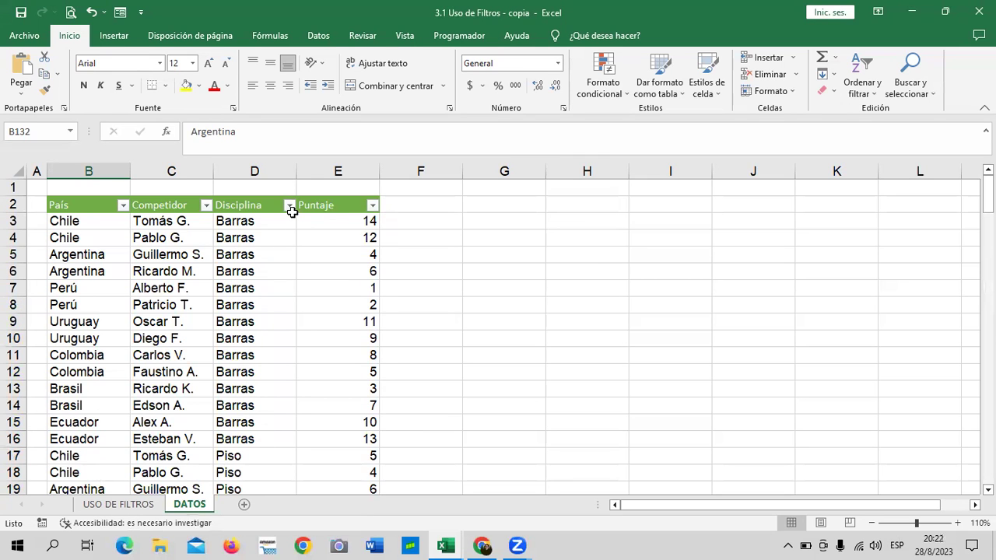
scroll(258, 322, "down", 4)
scroll(258, 322, "down", 6)
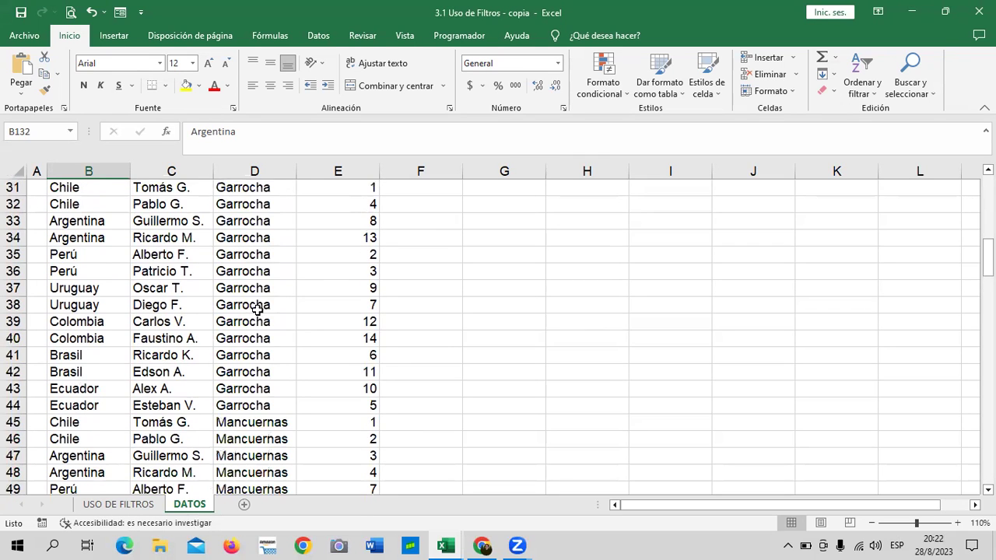
scroll(256, 311, "down", 7)
scroll(256, 310, "down", 6)
scroll(256, 310, "down", 7)
scroll(256, 310, "down", 6)
scroll(256, 311, "down", 4)
scroll(256, 318, "down", 5)
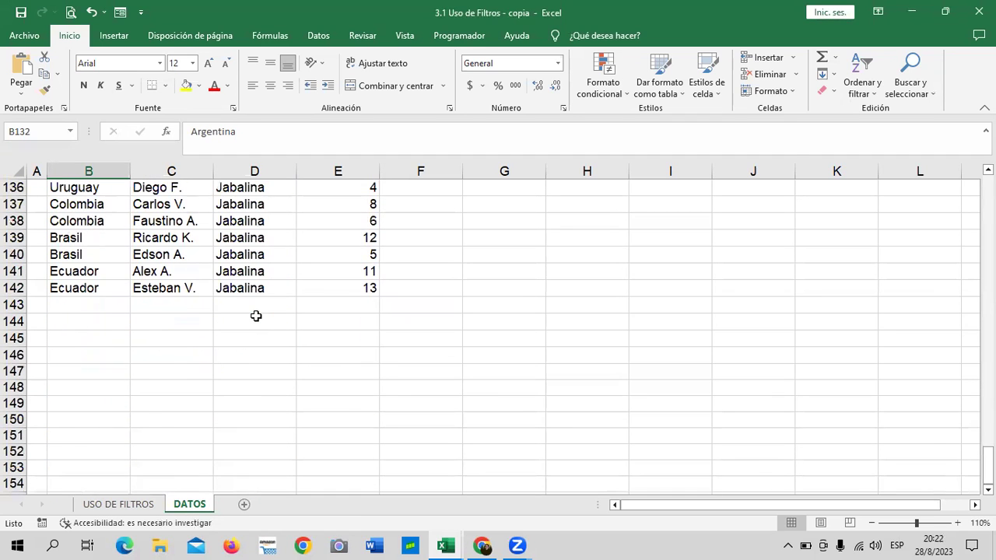
scroll(256, 316, "up", 3)
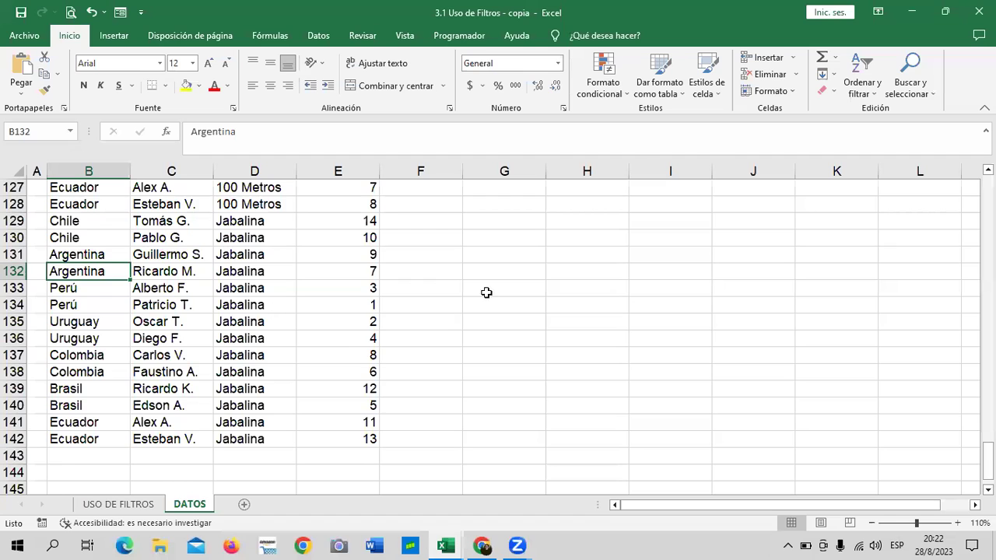
scroll(235, 277, "up", 12)
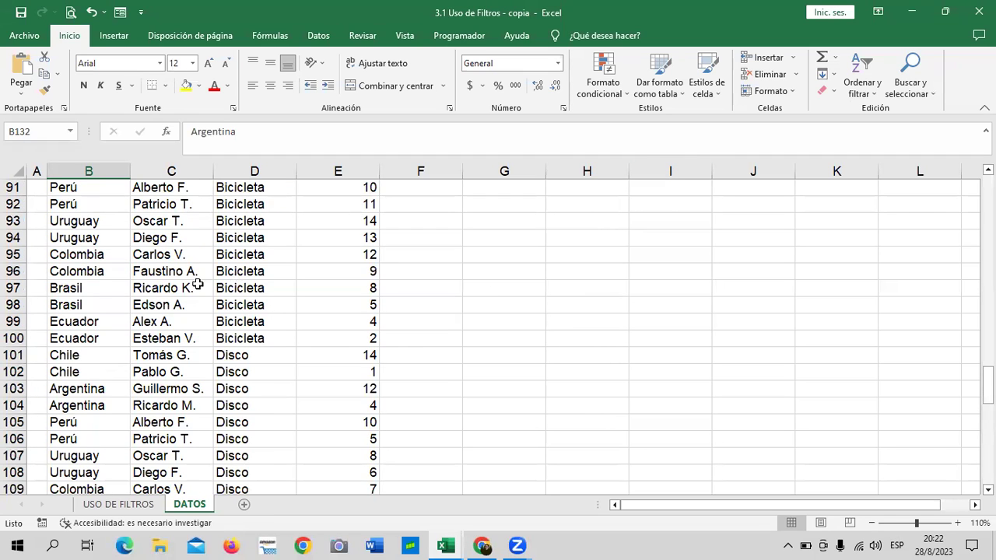
scroll(167, 318, "up", 5)
scroll(168, 320, "up", 5)
scroll(166, 319, "up", 5)
scroll(167, 319, "up", 8)
scroll(167, 319, "up", 6)
scroll(163, 299, "up", 1)
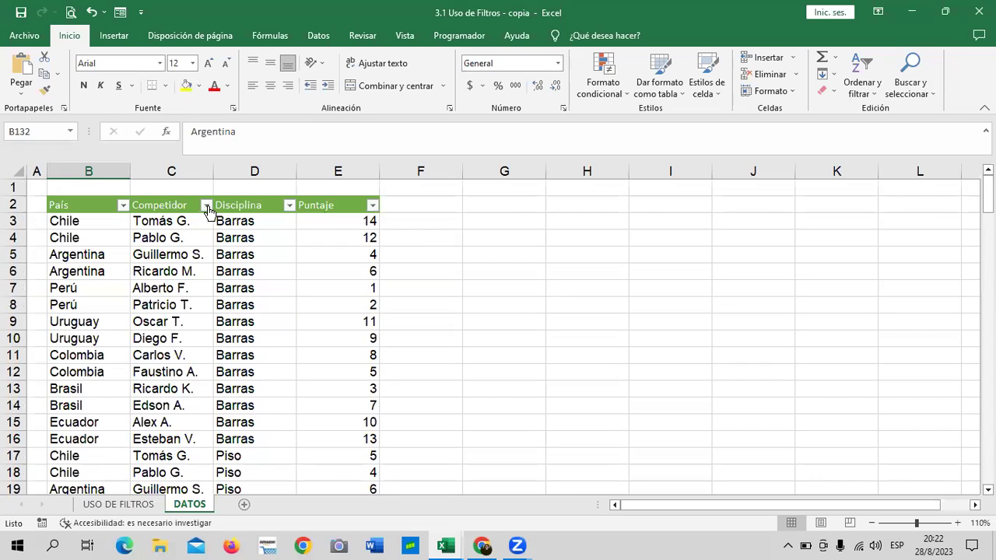
Filter Competidor with a begins-with rule on one competitor's name, showing only their rows
left_click(206, 206)
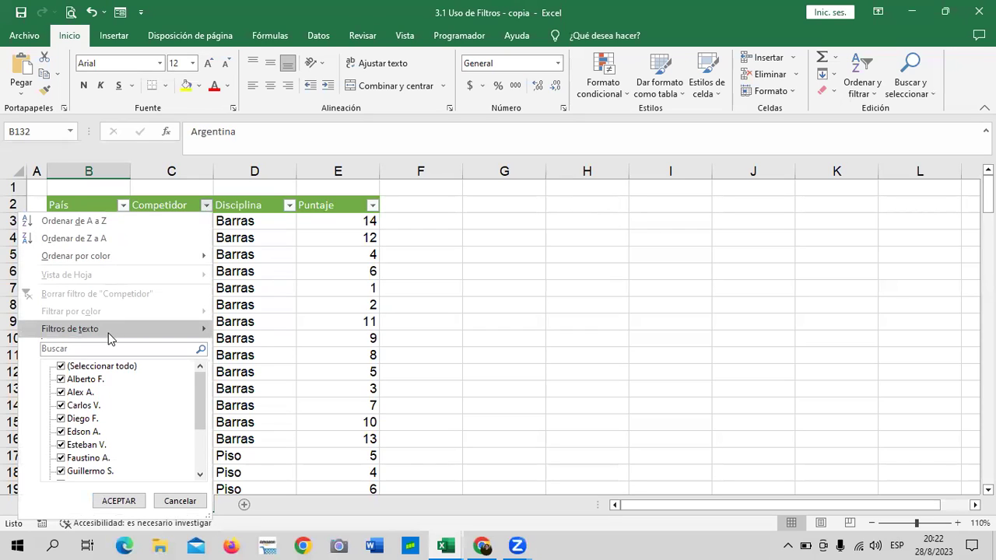
mouse_move(70, 329)
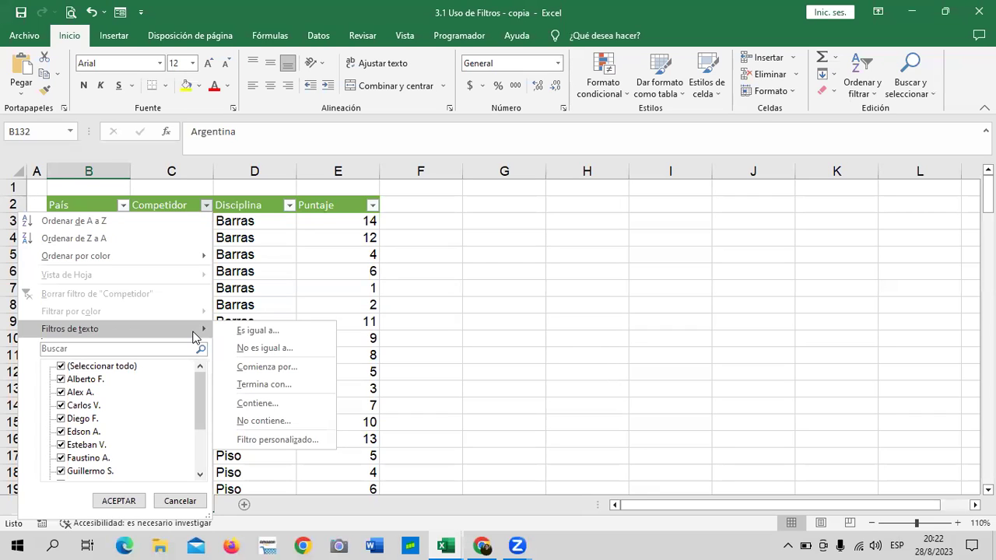
left_click(274, 374)
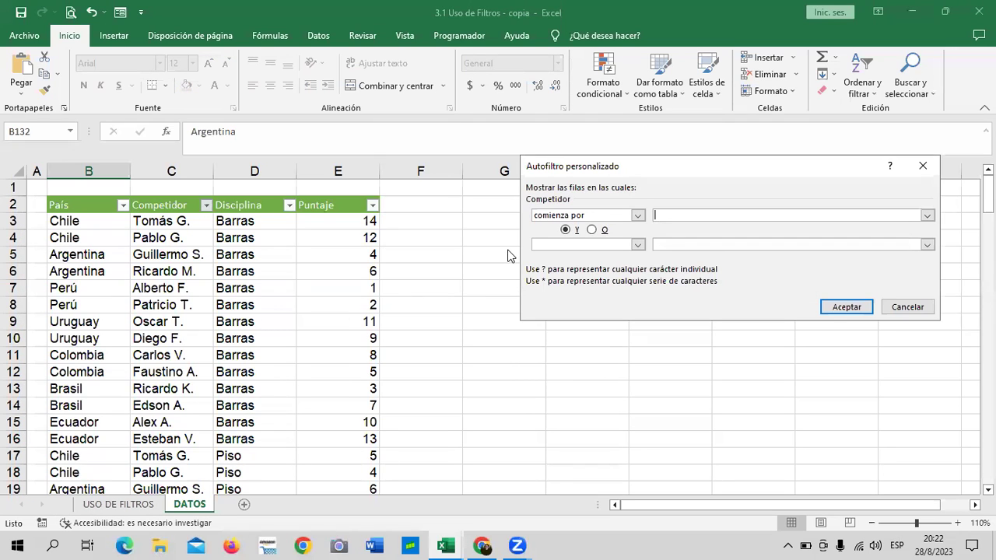
type("CA")
type("rlos")
left_click(838, 306)
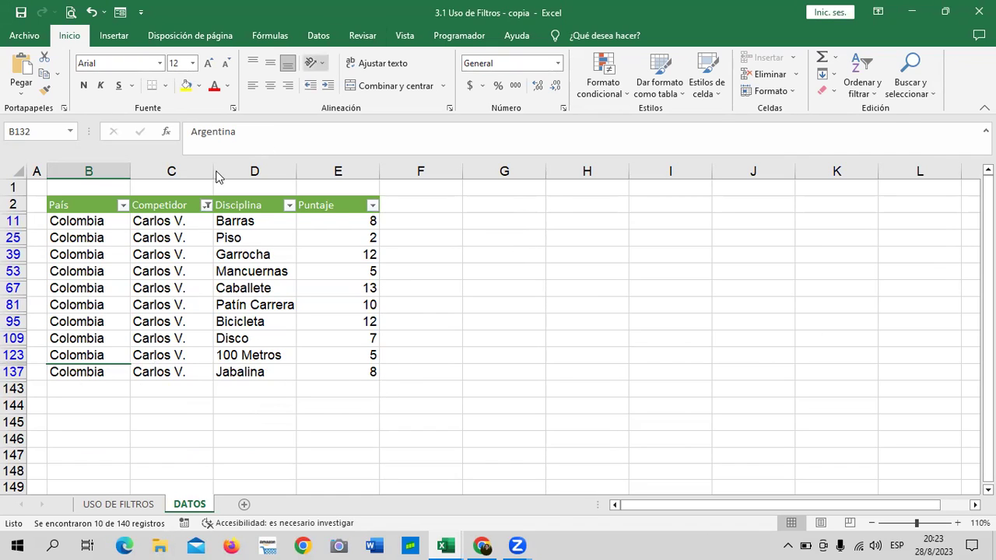
Re-select every competitor in the Competidor filter so all names show again
left_click(206, 205)
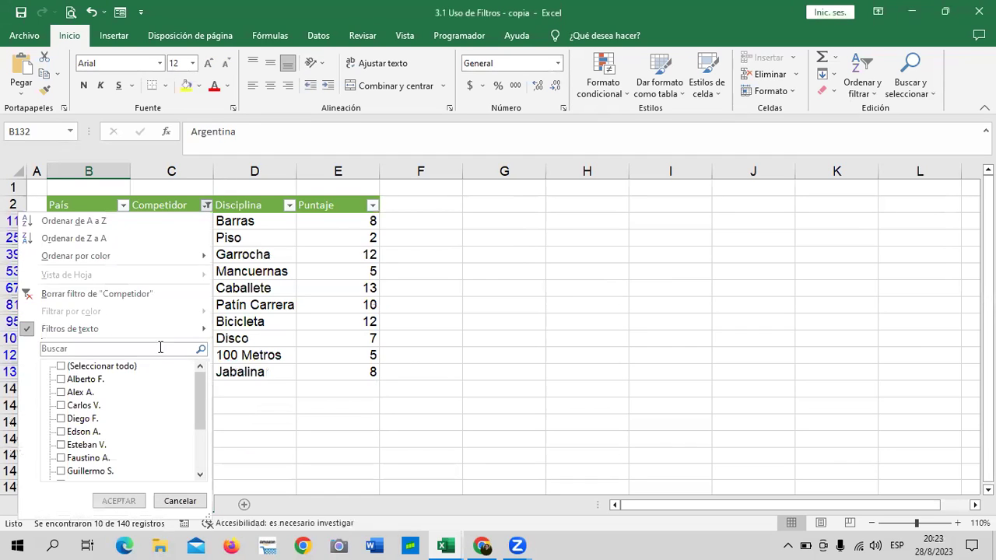
left_click(120, 370)
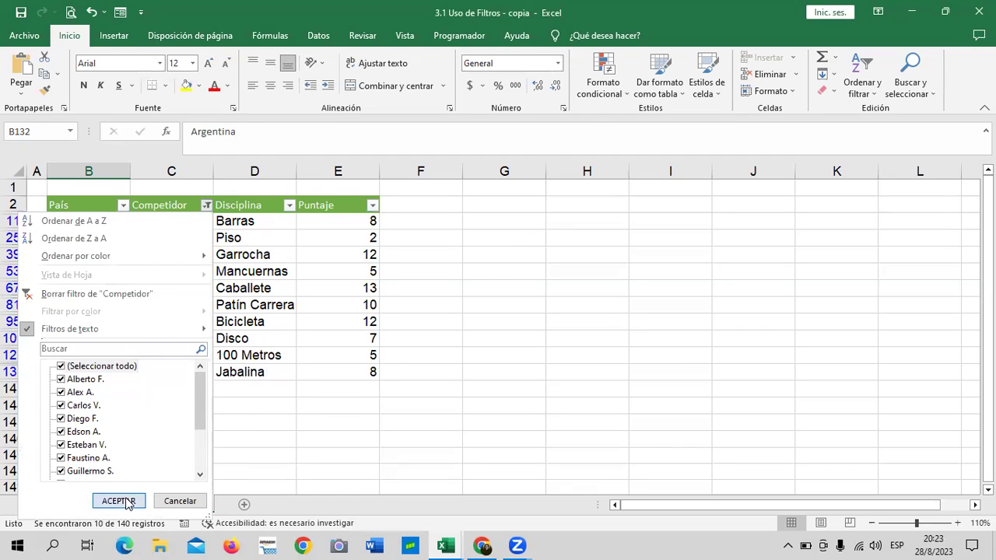
left_click(120, 500)
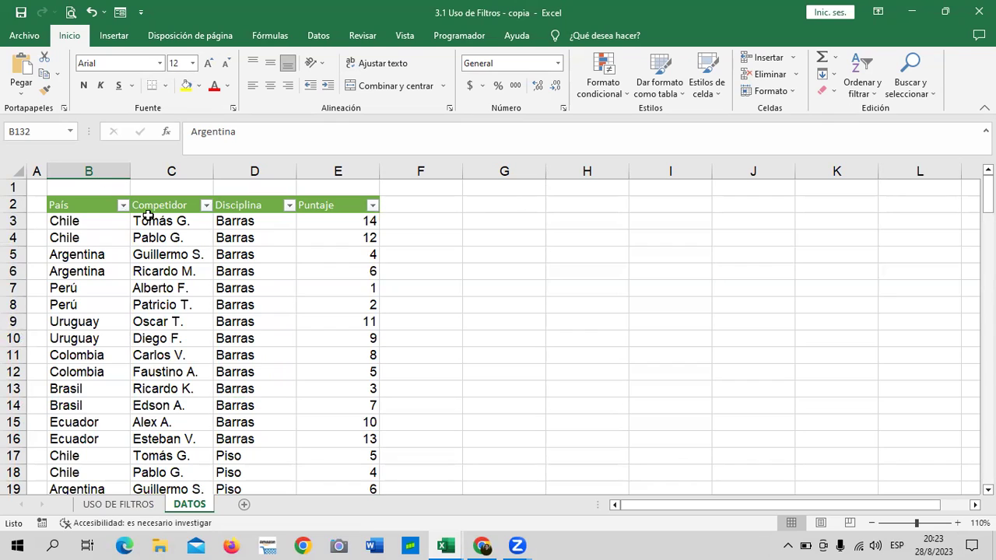
Apply a País 'Comienza por' brasil text filter, showing Brasil's 20 of 140 records
left_click(123, 206)
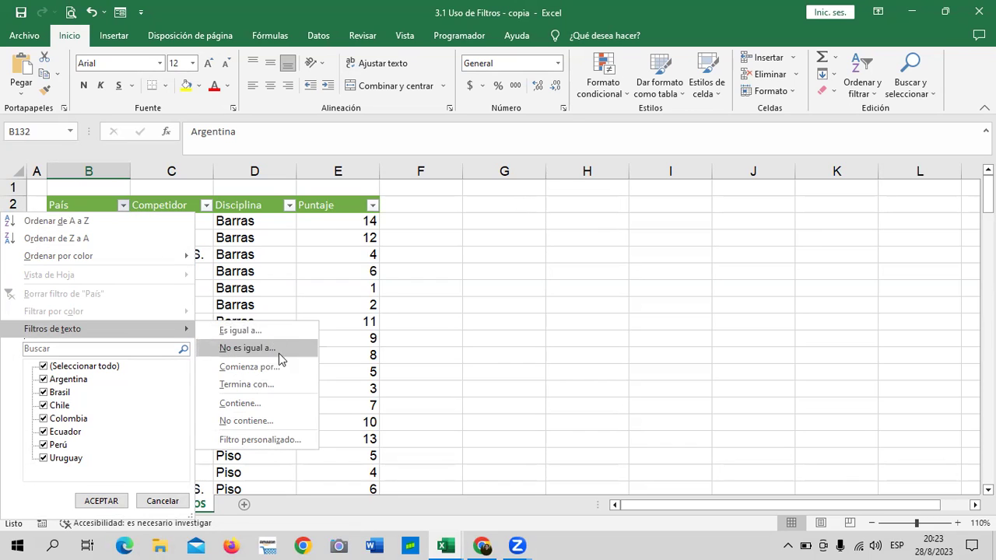
left_click(285, 373)
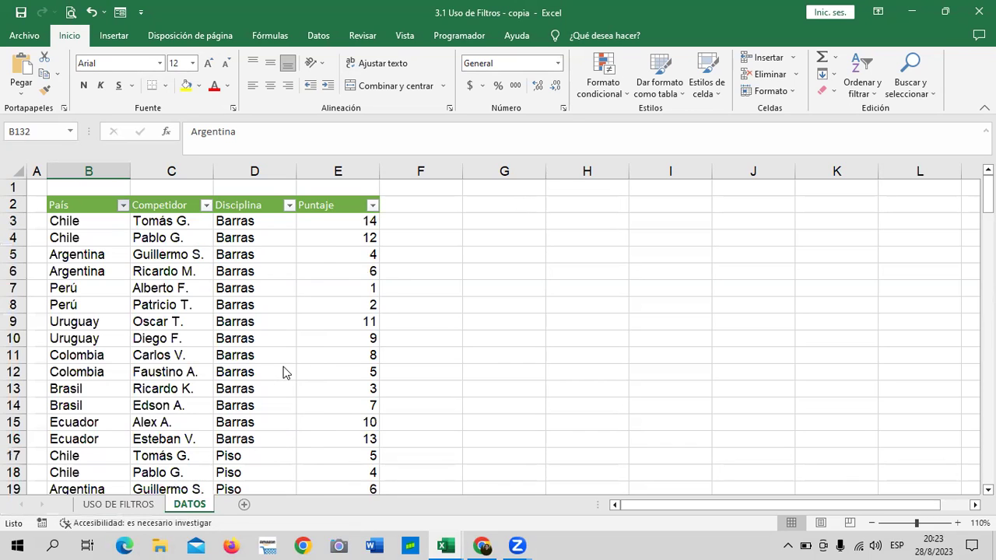
type("comienza por")
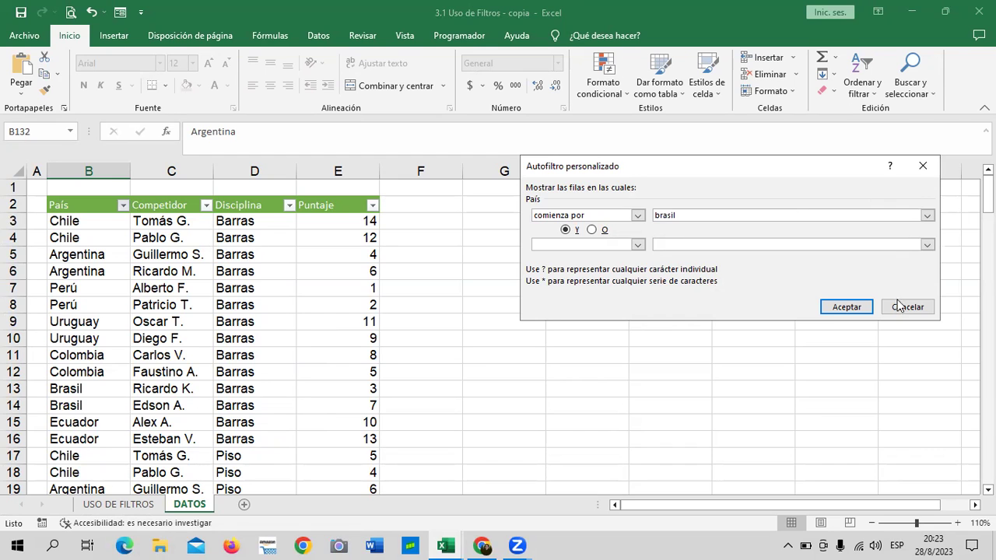
left_click(851, 306)
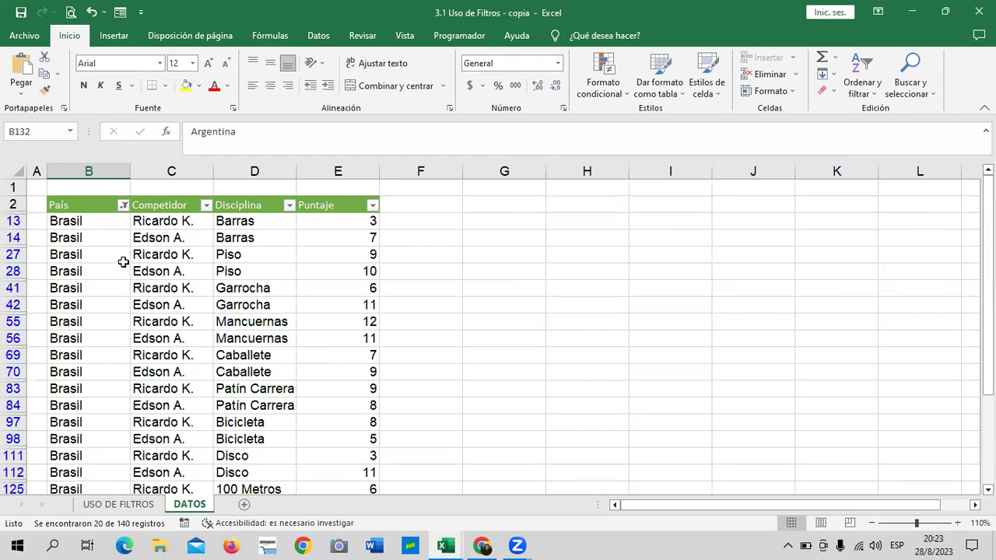
Scroll through the filtered Brasil rows to review them
scroll(125, 262, "down", 2)
scroll(129, 262, "down", 1)
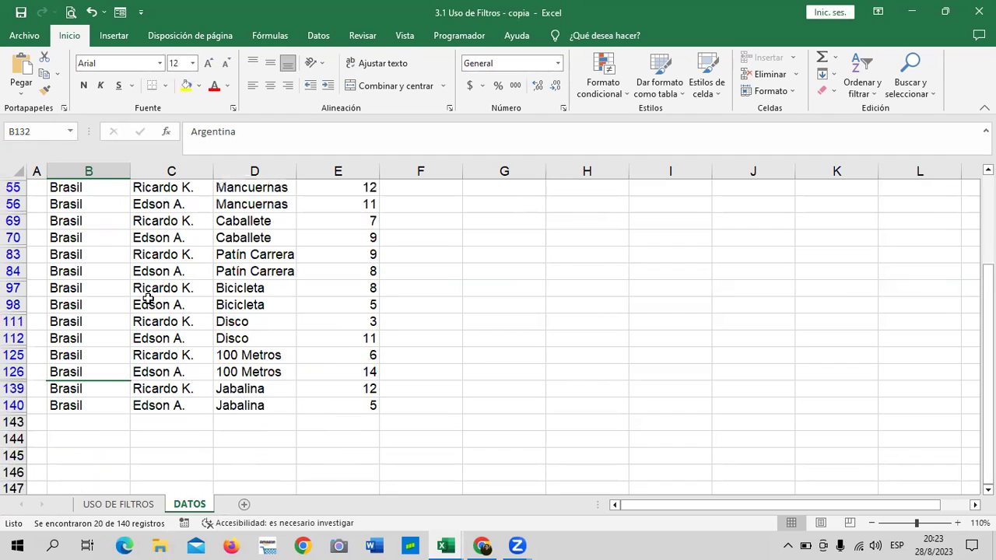
scroll(92, 337, "up", 1)
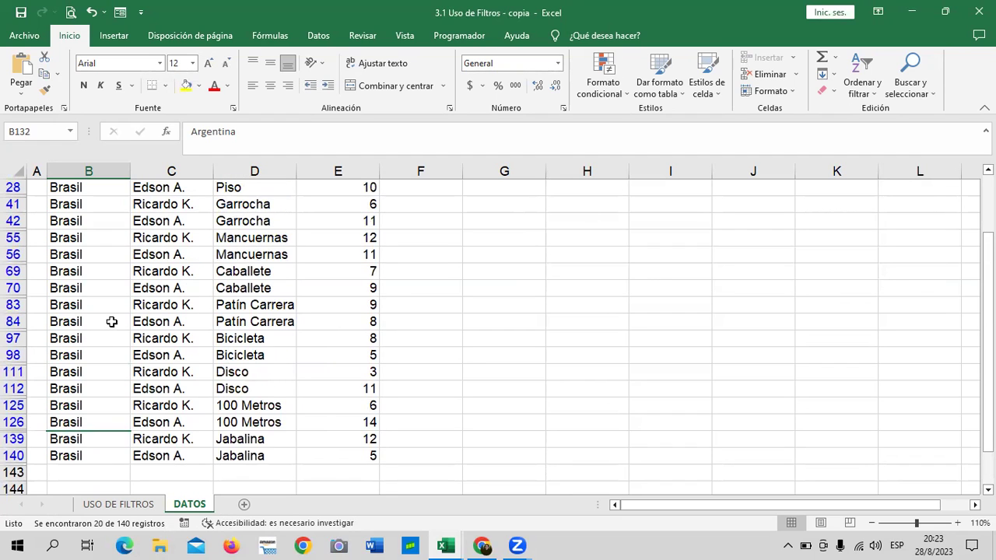
scroll(112, 322, "up", 1)
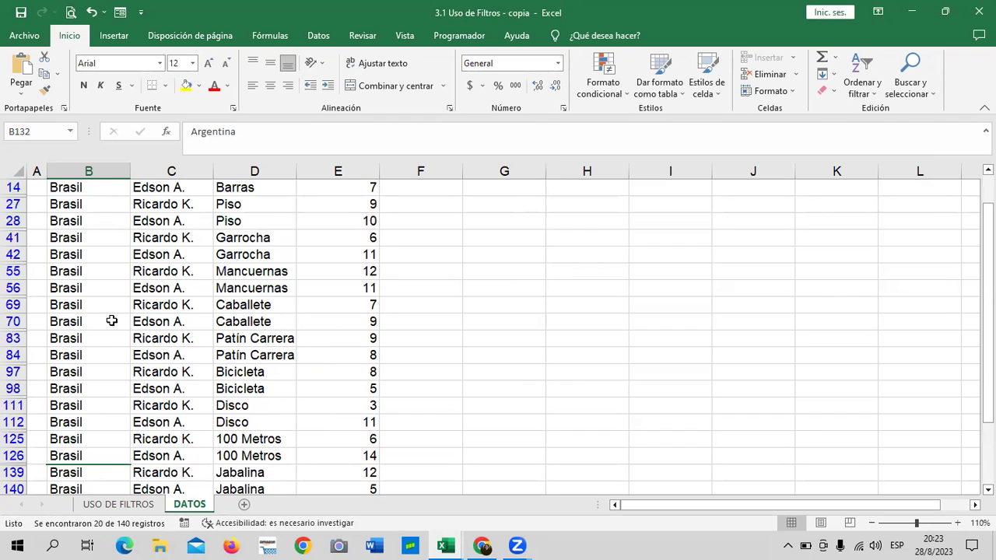
scroll(119, 311, "up", 1)
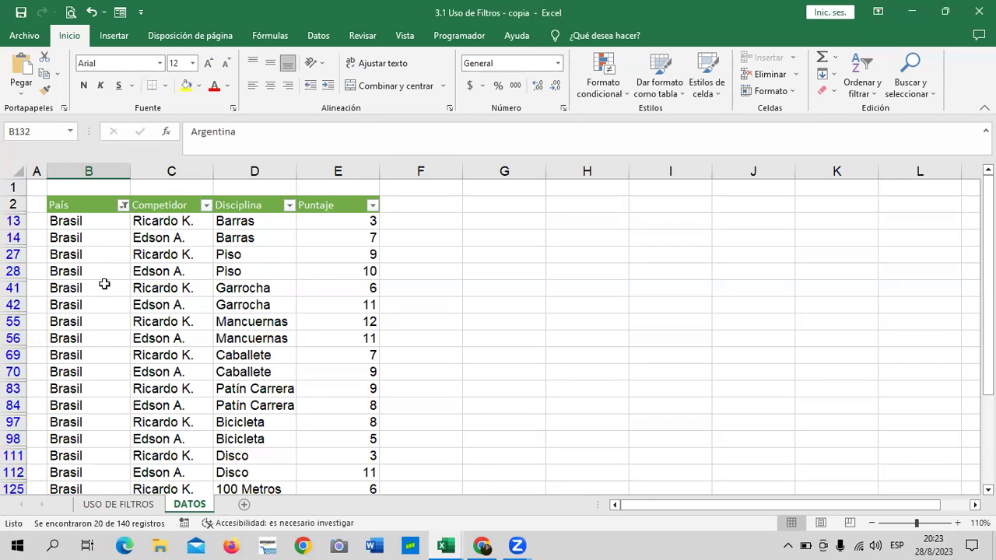
scroll(103, 288, "down", 2)
scroll(103, 288, "down", 1)
scroll(111, 293, "up", 1)
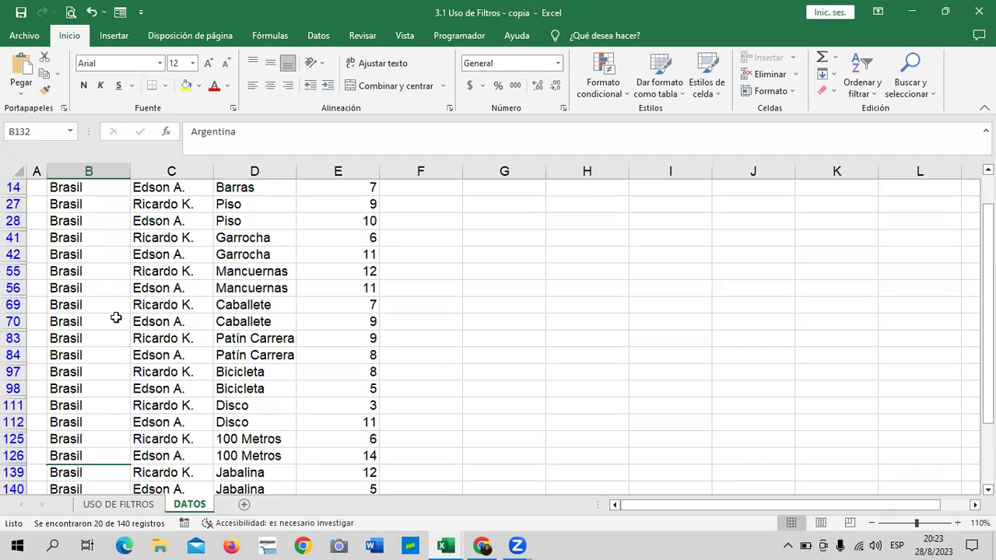
scroll(117, 316, "up", 1)
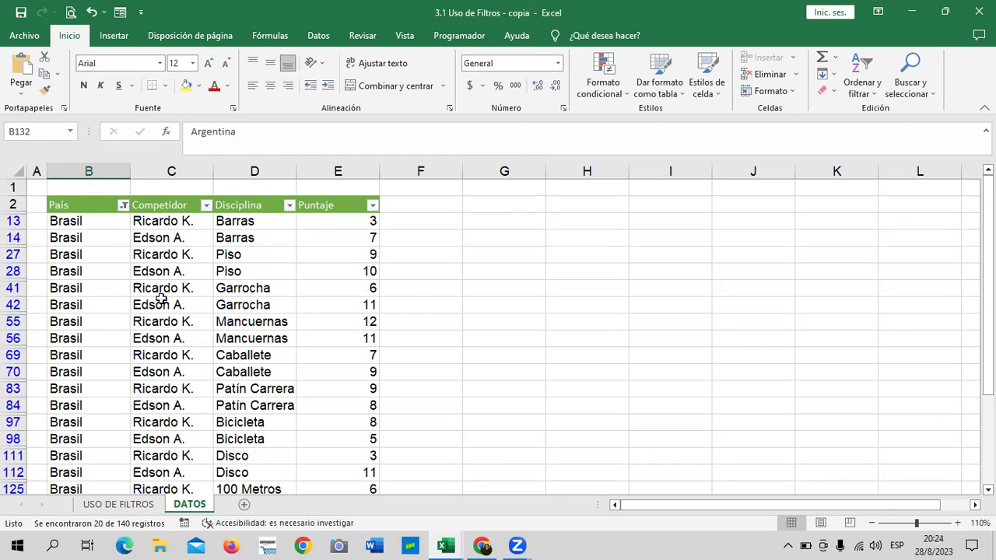
scroll(160, 300, "down", 2)
scroll(153, 296, "up", 2)
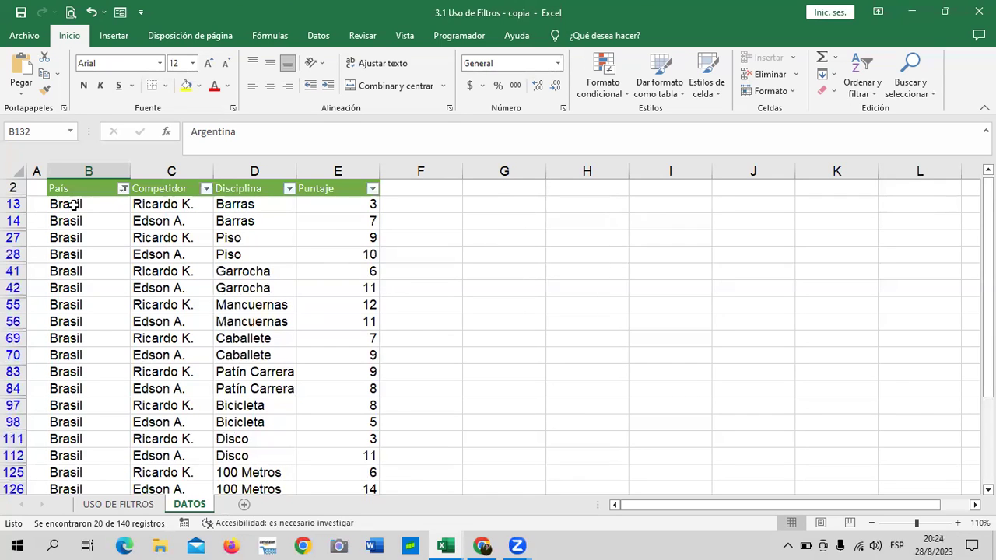
Clear the País filter with Borrar filtro de "País" so every country's rows show
left_click(123, 188)
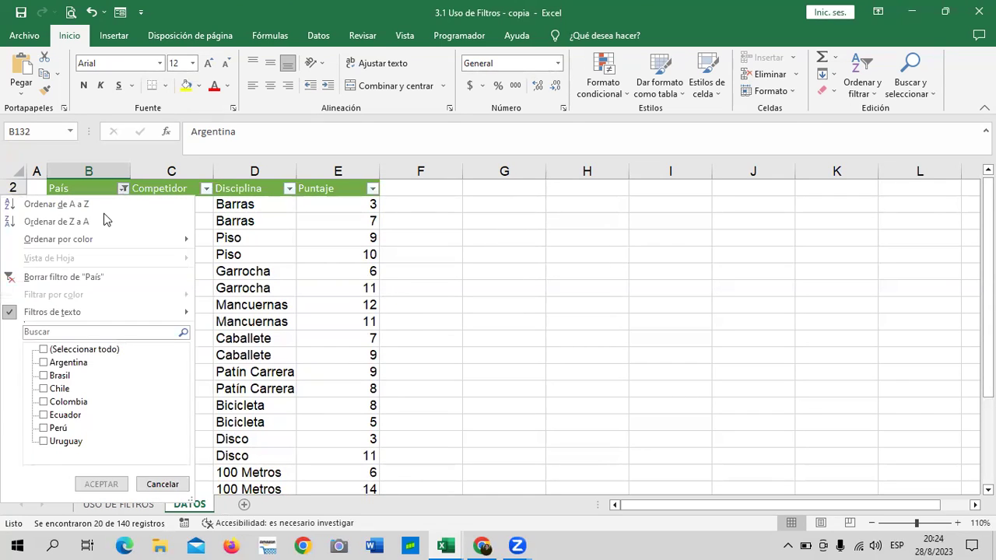
left_click(62, 282)
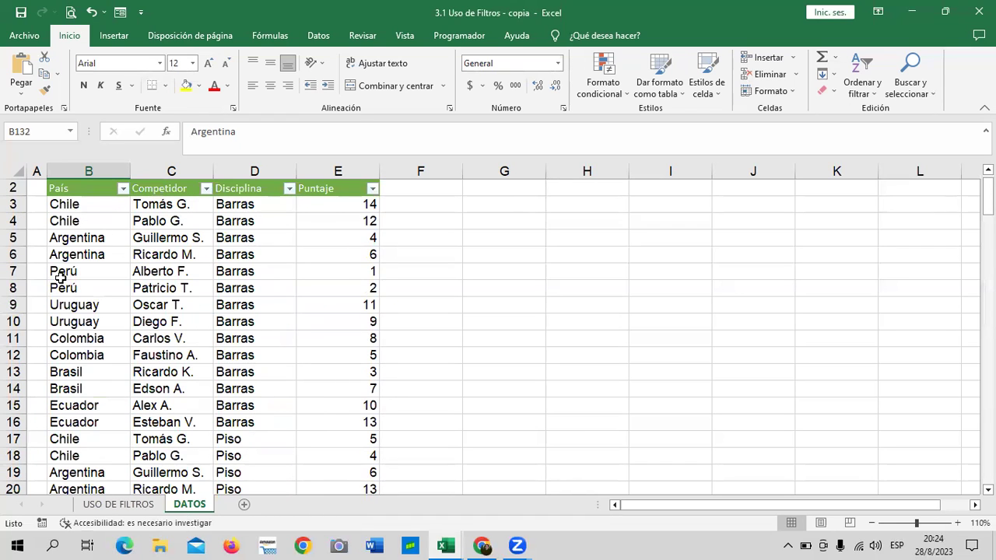
scroll(272, 333, "down", 2)
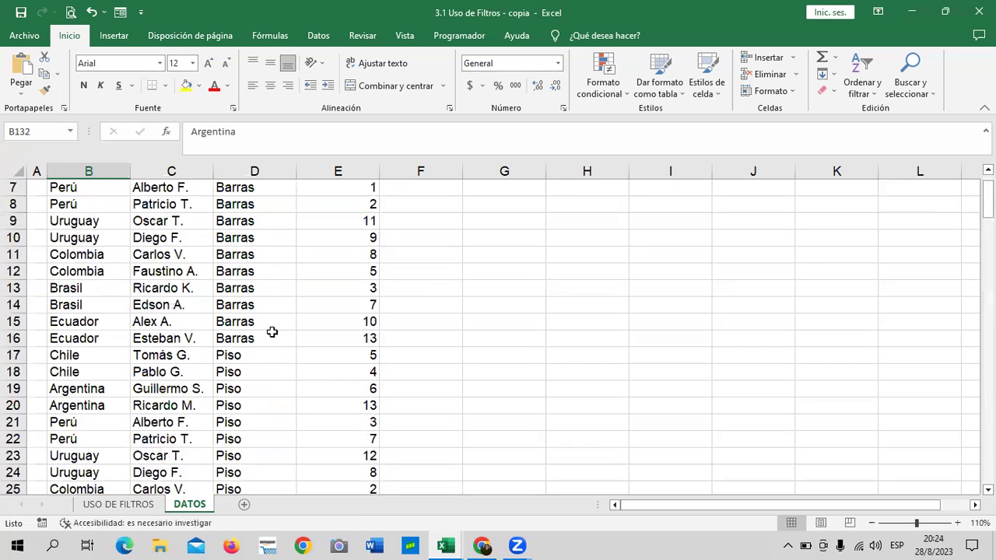
scroll(272, 332, "down", 3)
scroll(271, 332, "down", 4)
scroll(268, 333, "down", 3)
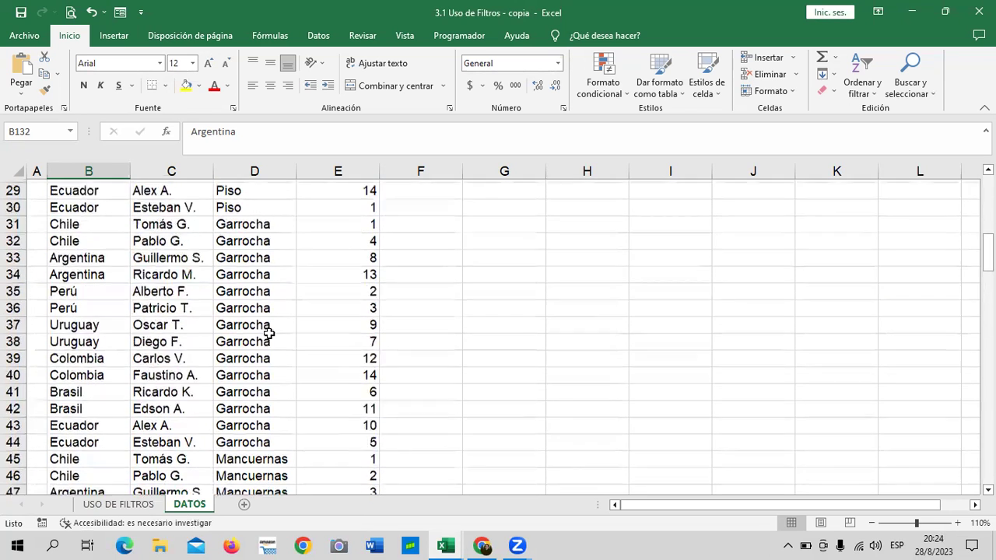
scroll(335, 364, "down", 5)
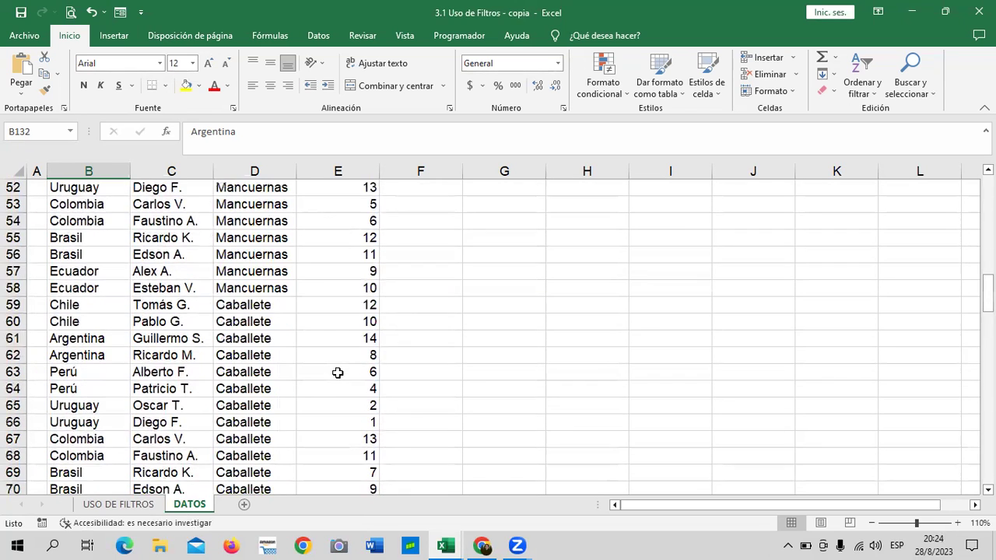
scroll(336, 366, "up", 6)
scroll(336, 367, "up", 6)
scroll(337, 367, "up", 5)
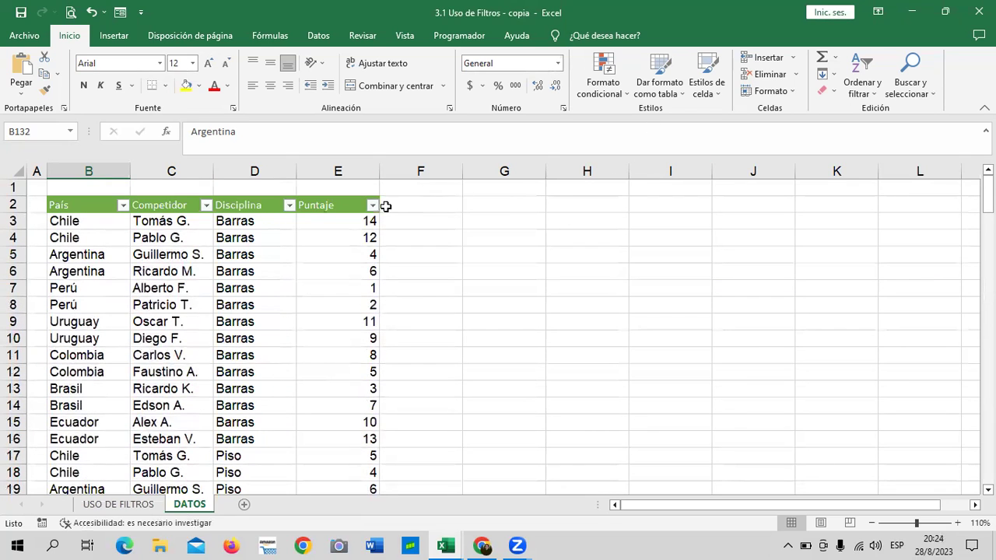
Apply a Puntaje 'Mayor o igual que' 8 number filter and review the 70 of 140 records
left_click(373, 206)
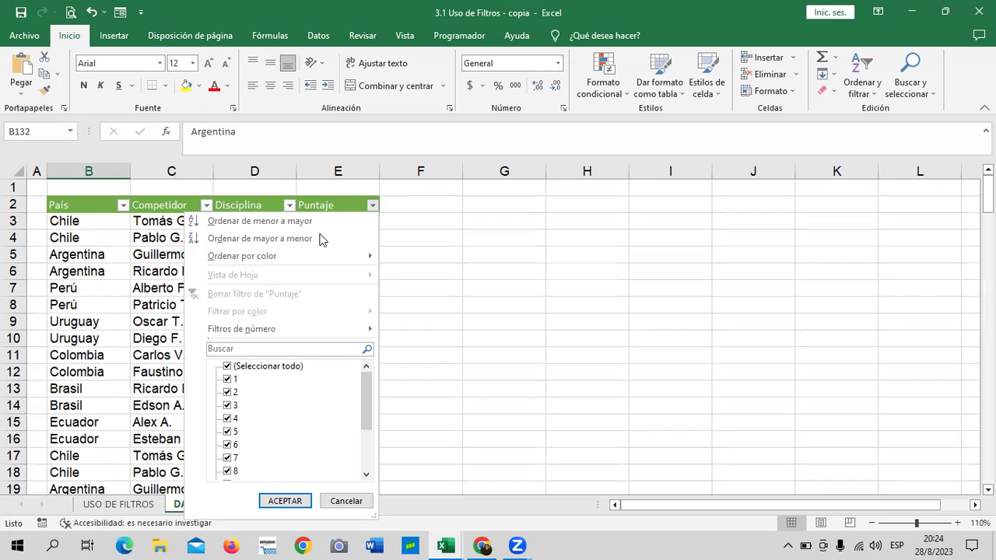
mouse_move(288, 329)
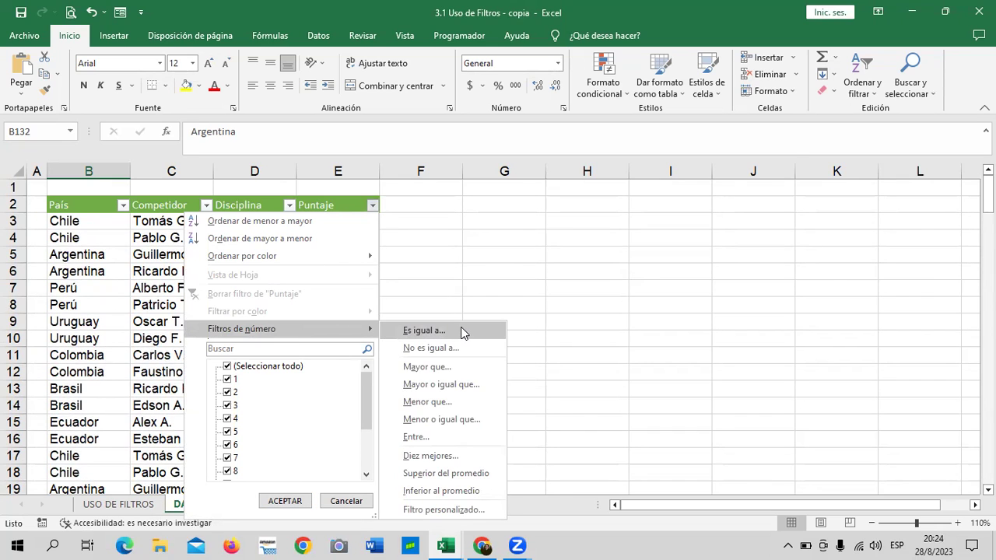
left_click(481, 386)
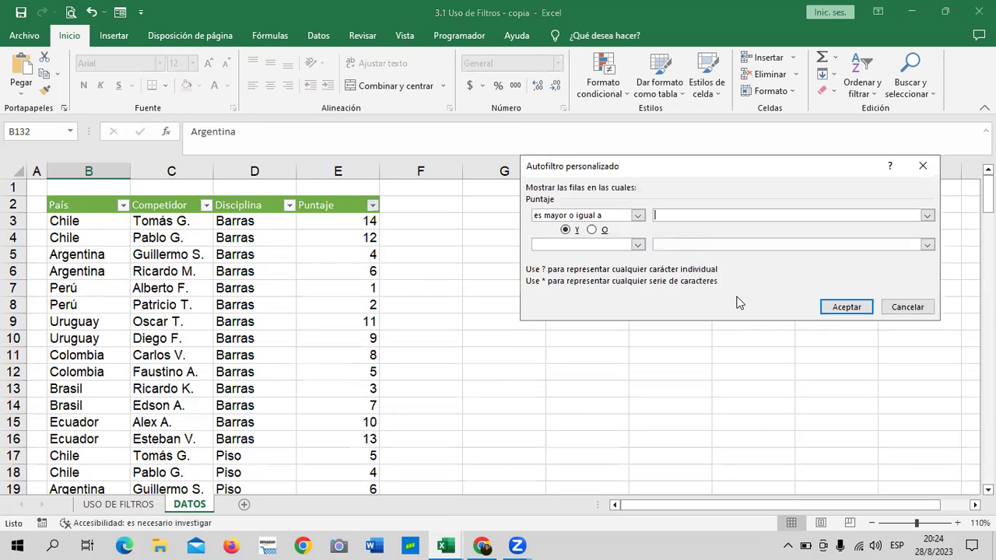
type("8")
left_click(835, 309)
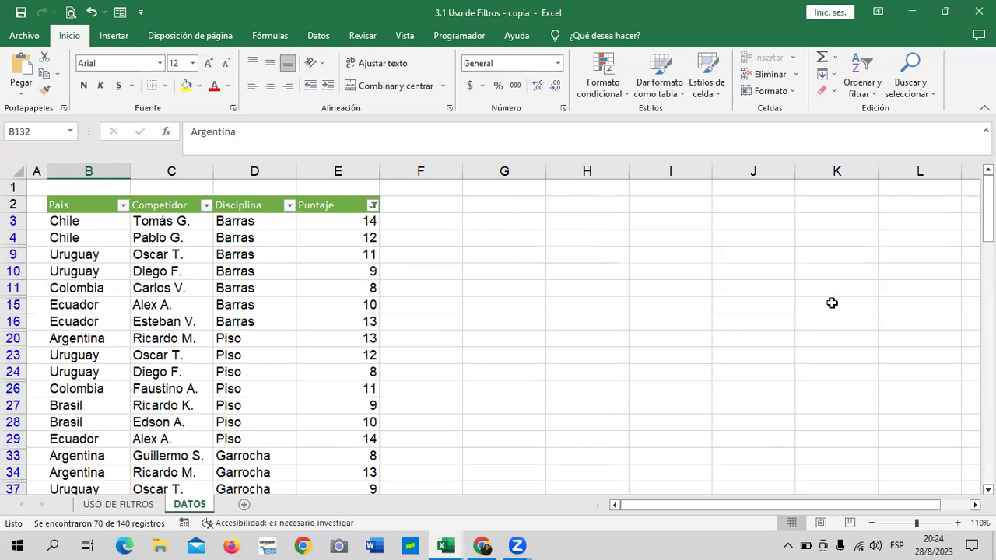
scroll(467, 319, "down", 2)
scroll(467, 319, "down", 3)
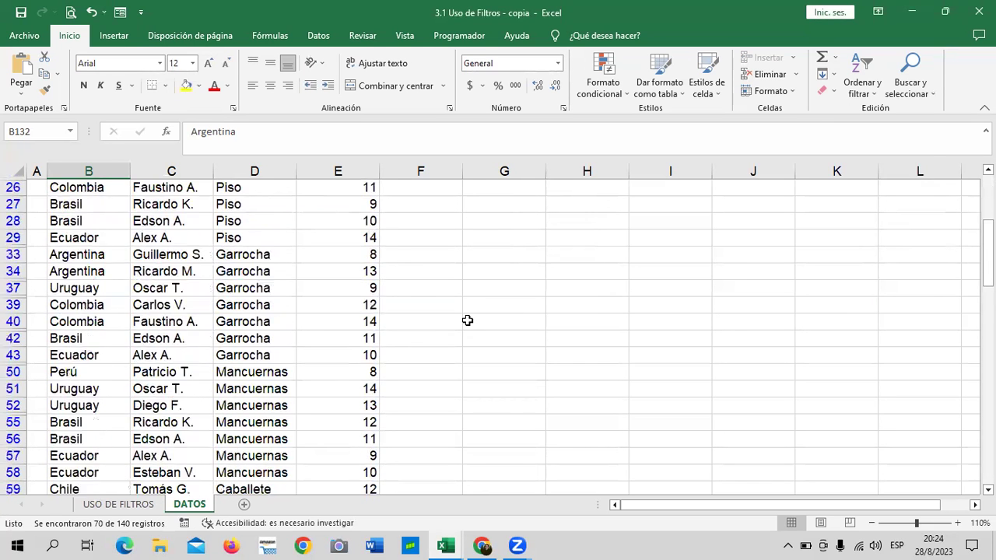
scroll(467, 321, "down", 4)
scroll(467, 321, "down", 2)
scroll(465, 320, "down", 3)
scroll(465, 319, "down", 1)
scroll(460, 327, "down", 2)
scroll(457, 331, "down", 3)
scroll(454, 329, "up", 4)
scroll(454, 330, "up", 8)
scroll(453, 326, "up", 3)
scroll(453, 326, "up", 5)
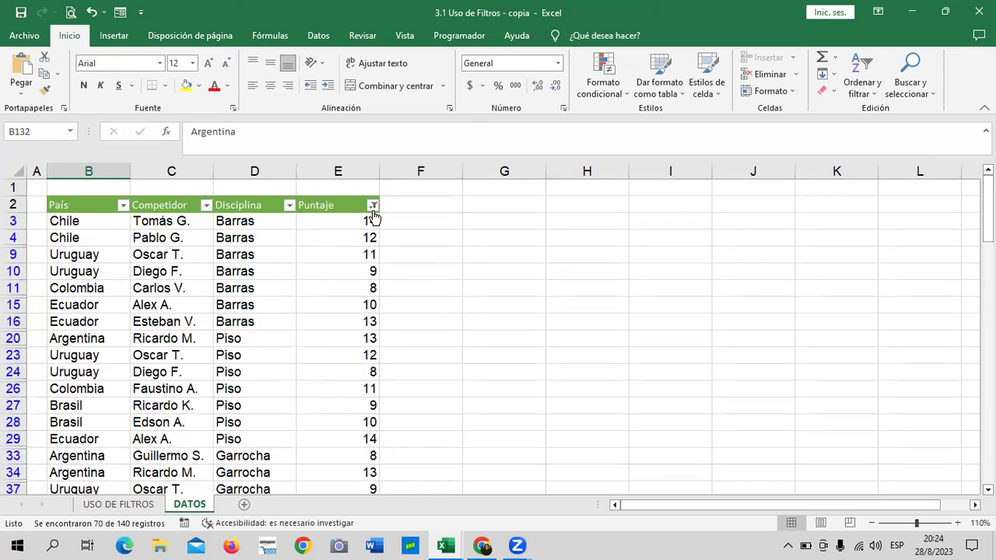
left_click(373, 206)
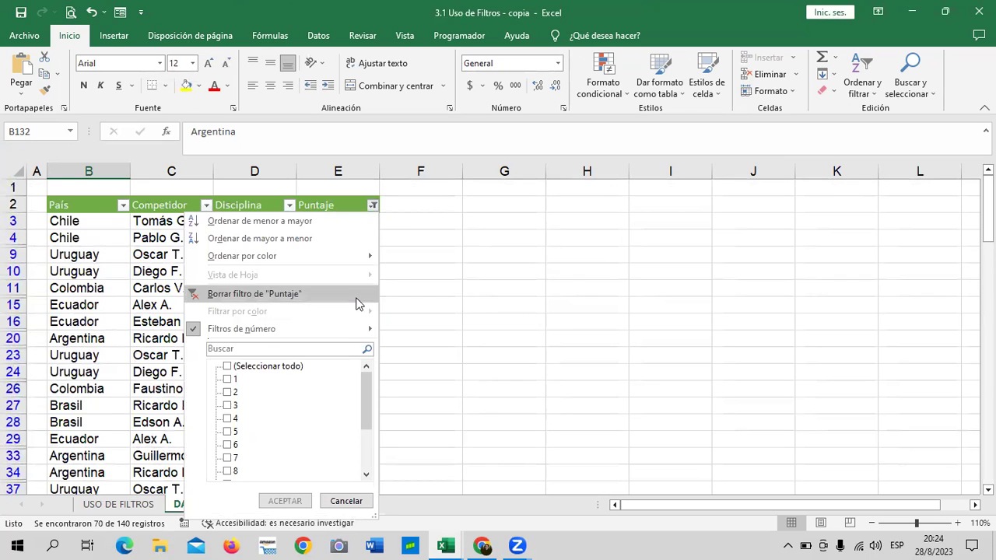
left_click(355, 295)
left_click(373, 205)
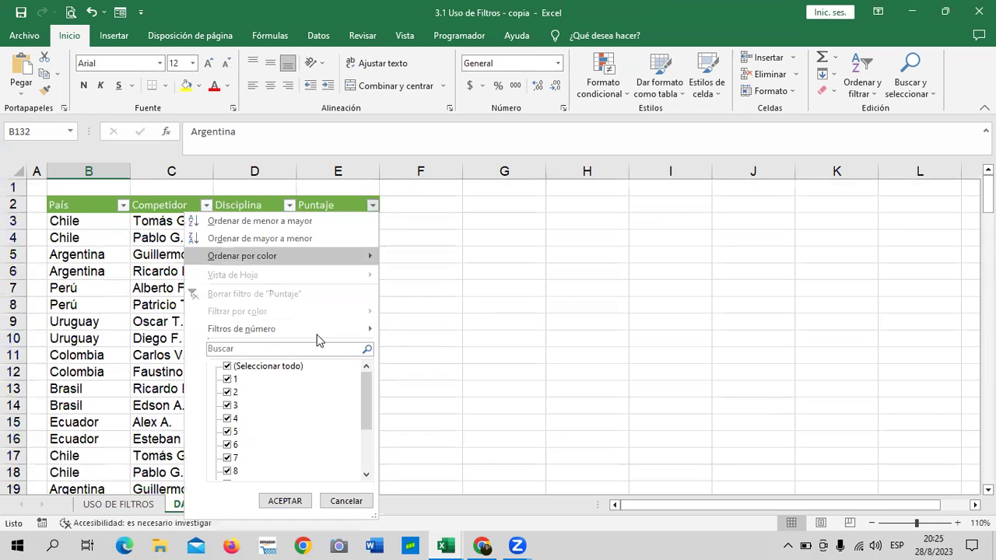
mouse_move(241, 329)
left_click(438, 384)
type("10")
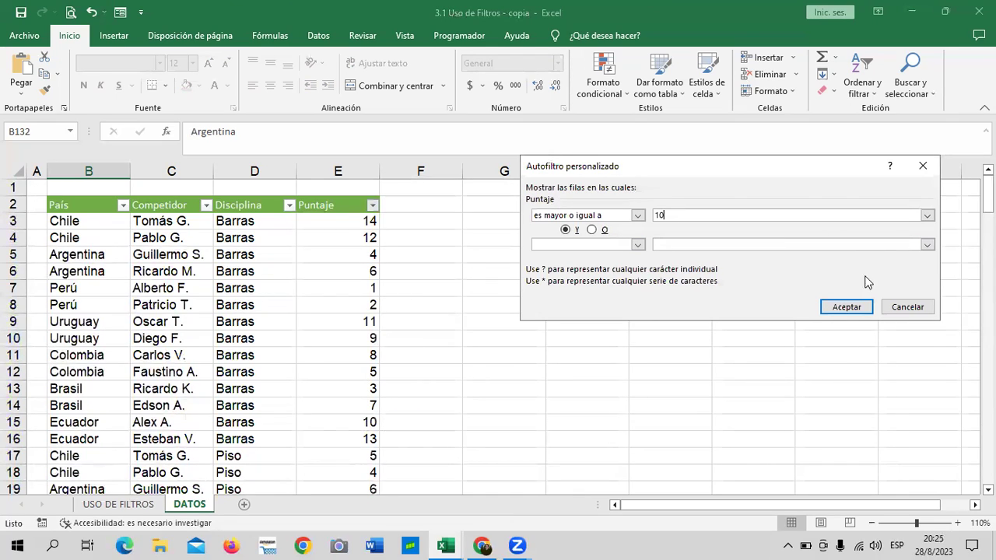
left_click(839, 309)
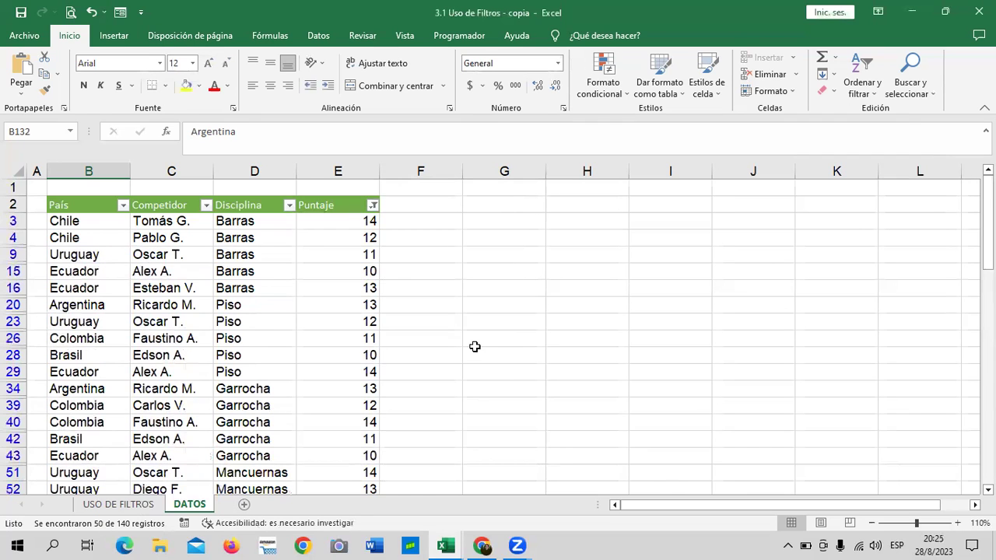
scroll(340, 358, "down", 3)
scroll(340, 358, "down", 3)
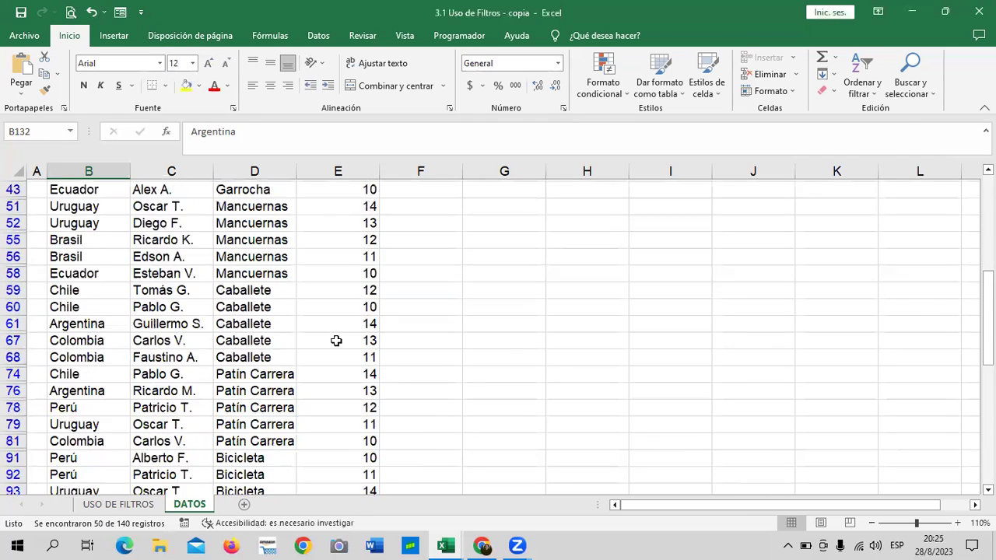
scroll(340, 343, "down", 5)
scroll(339, 338, "down", 2)
scroll(340, 338, "down", 2)
scroll(341, 335, "up", 1)
scroll(340, 332, "up", 3)
scroll(341, 330, "up", 2)
scroll(343, 329, "up", 2)
scroll(343, 328, "up", 2)
scroll(343, 328, "up", 2)
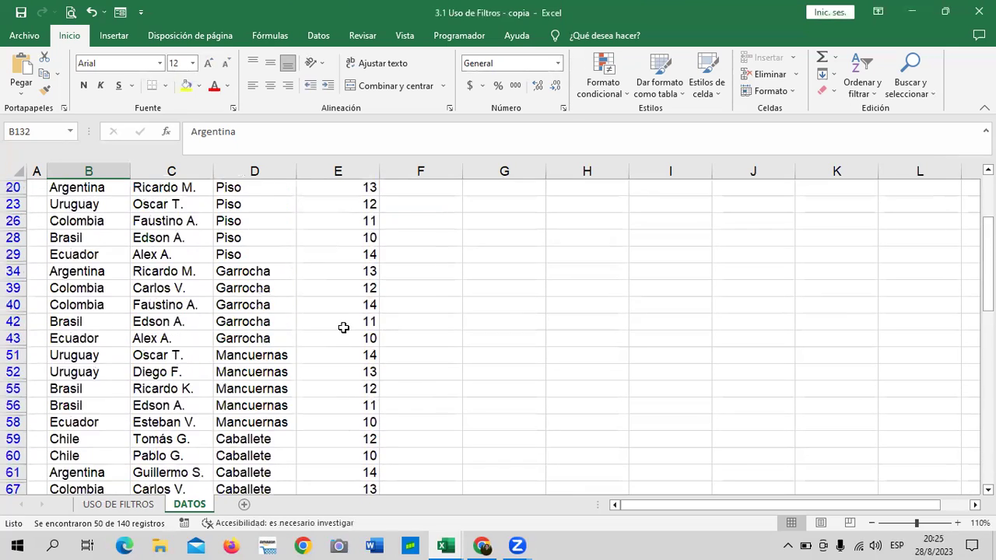
scroll(343, 328, "up", 2)
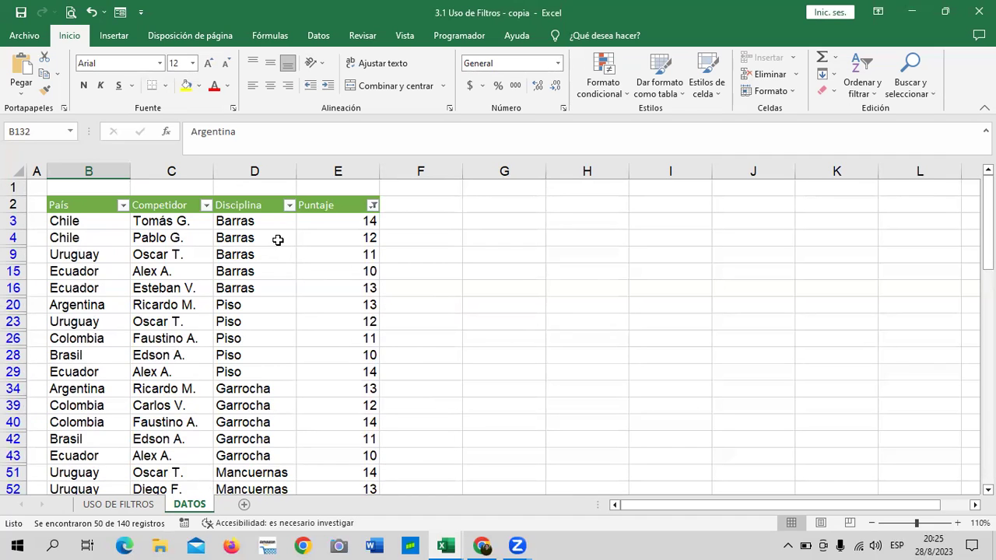
scroll(320, 258, "down", 3)
scroll(320, 258, "down", 2)
scroll(320, 258, "down", 2)
scroll(319, 258, "down", 2)
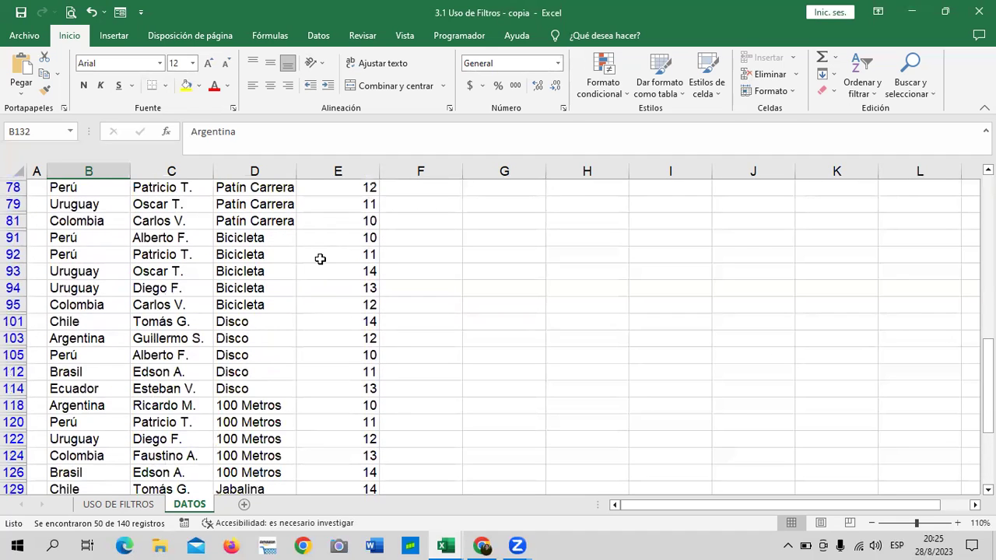
scroll(320, 258, "up", 7)
scroll(320, 258, "up", 3)
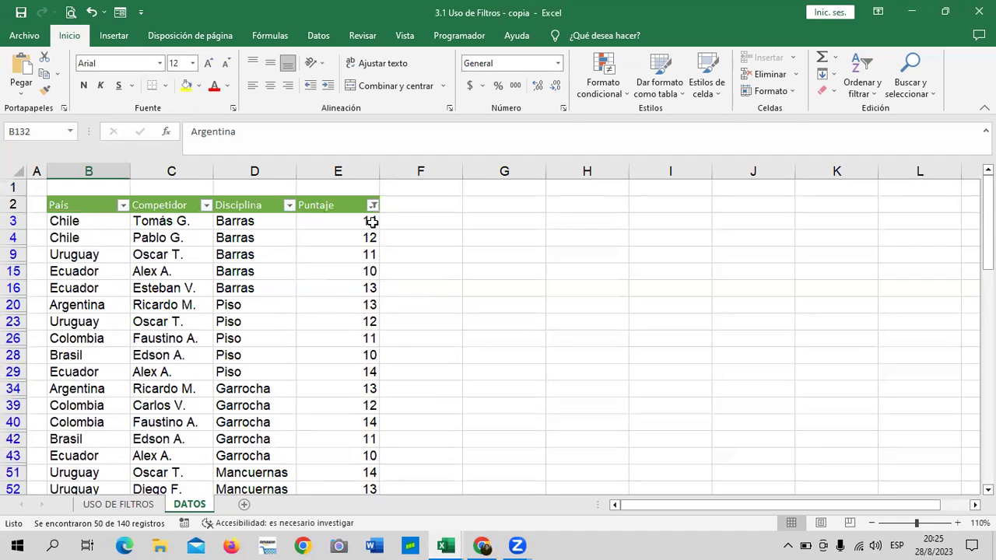
Filter Puntaje to values of 12 or more, replacing the previous threshold of 10
left_click(371, 205)
mouse_move(241, 329)
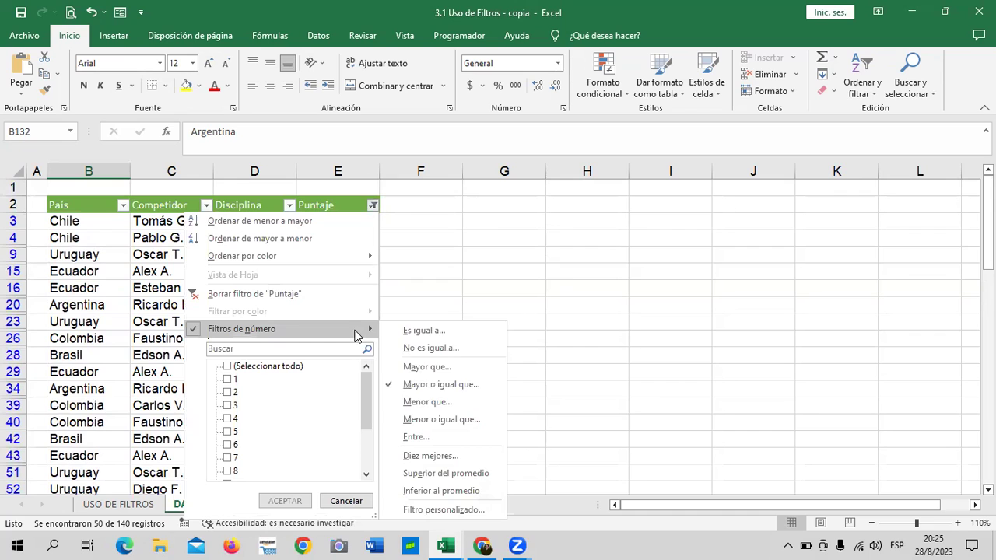
left_click(489, 387)
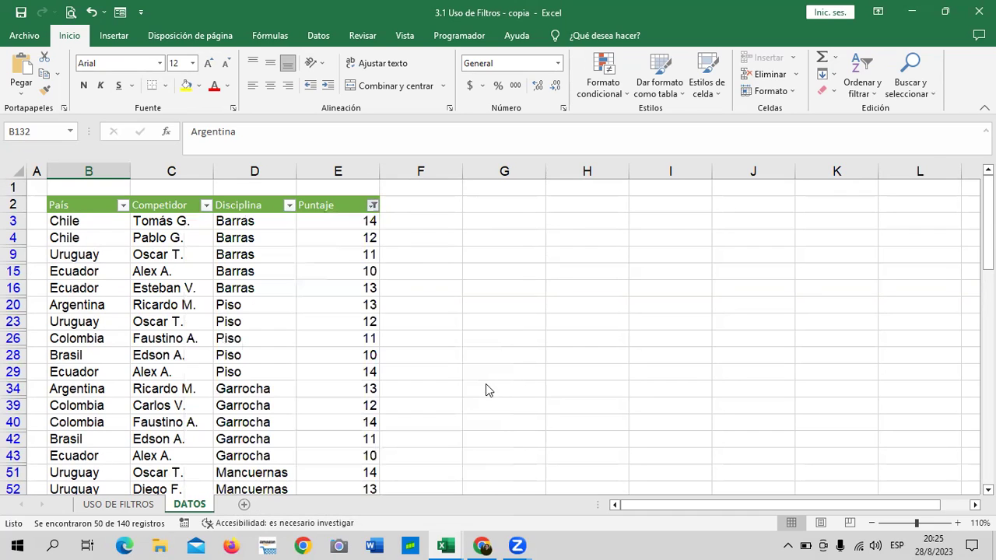
key("BackSpace")
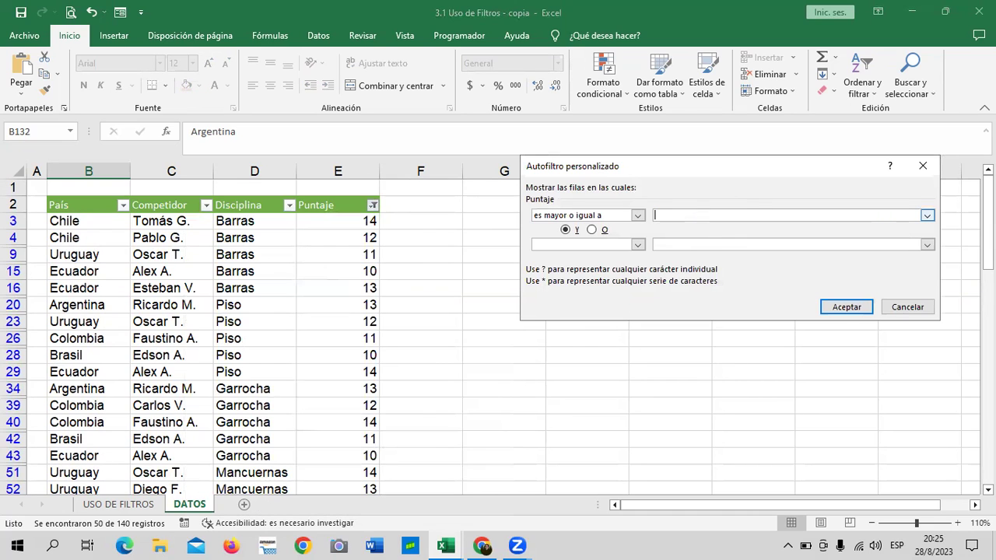
type("12")
left_click(846, 308)
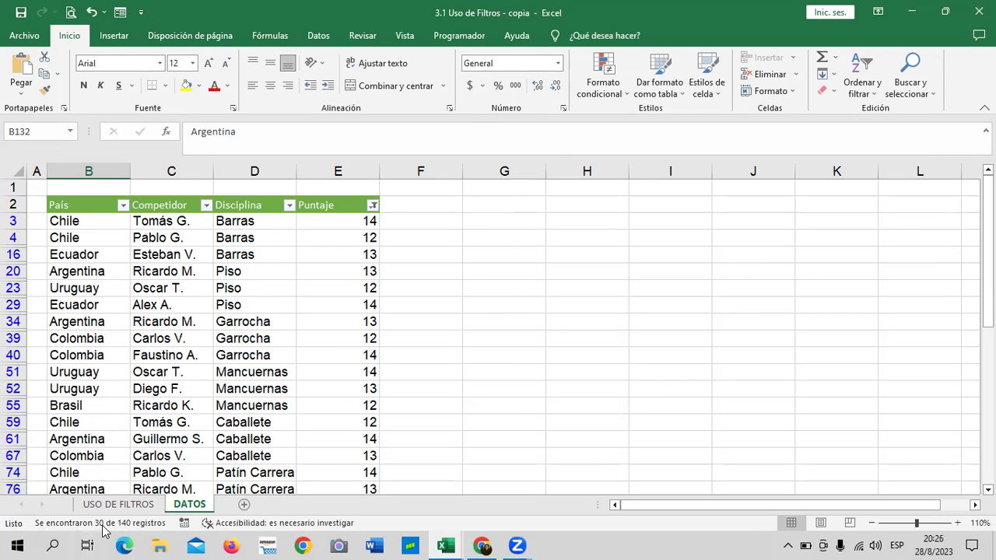
Review the filtered rows, then clear the Puntaje filter so every record shows
scroll(234, 355, "down", 1)
scroll(234, 358, "down", 1)
scroll(237, 362, "down", 3)
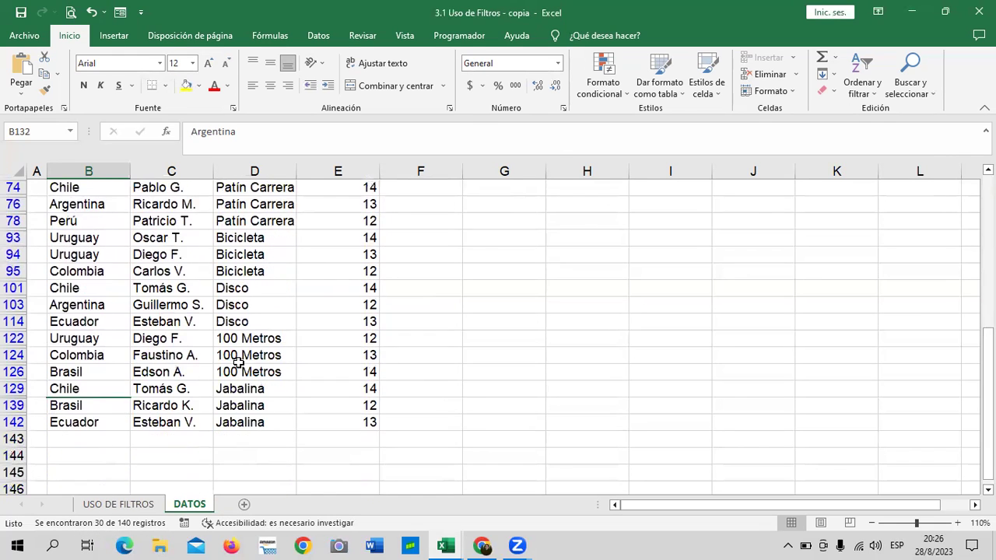
scroll(238, 361, "down", 1)
scroll(238, 363, "up", 2)
scroll(238, 362, "up", 2)
scroll(238, 363, "up", 1)
scroll(239, 363, "up", 2)
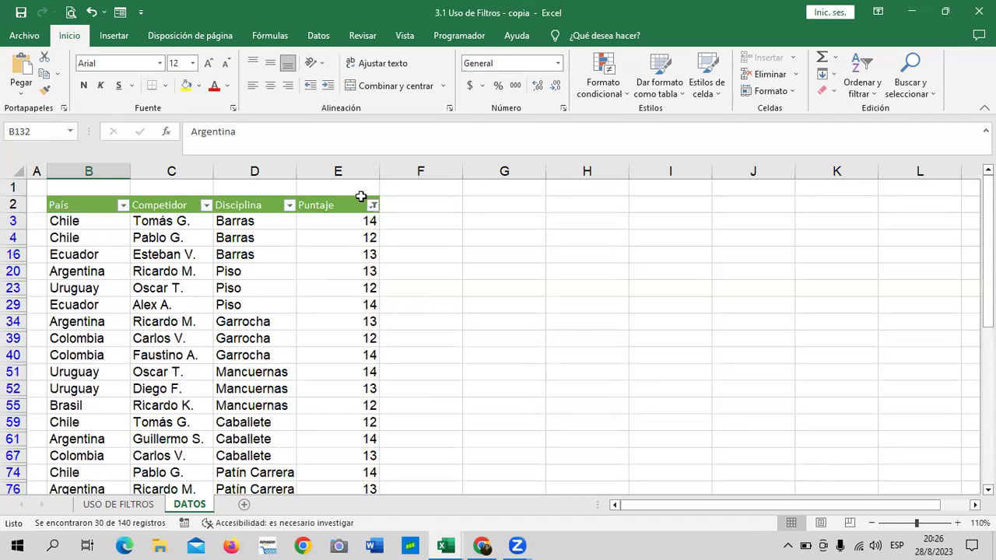
left_click(372, 205)
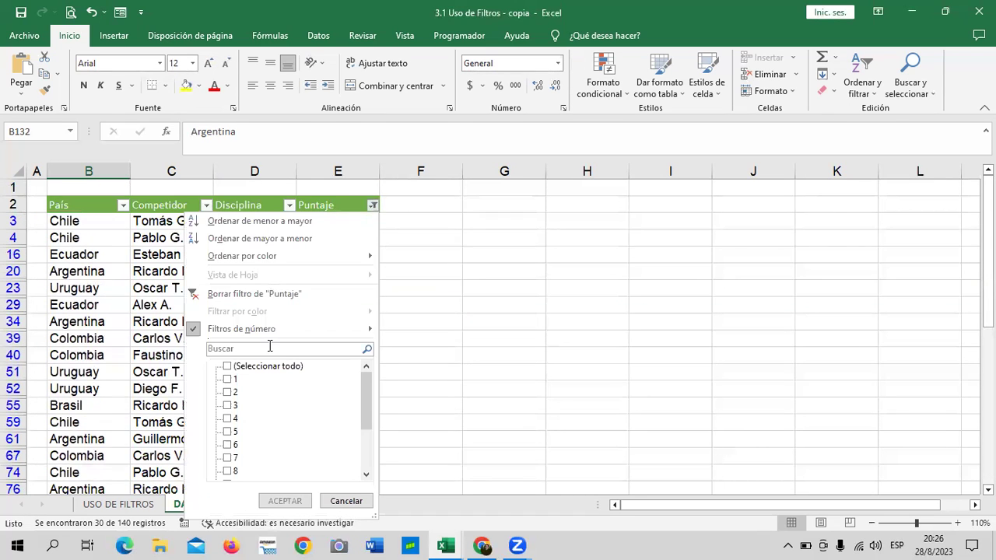
left_click(237, 301)
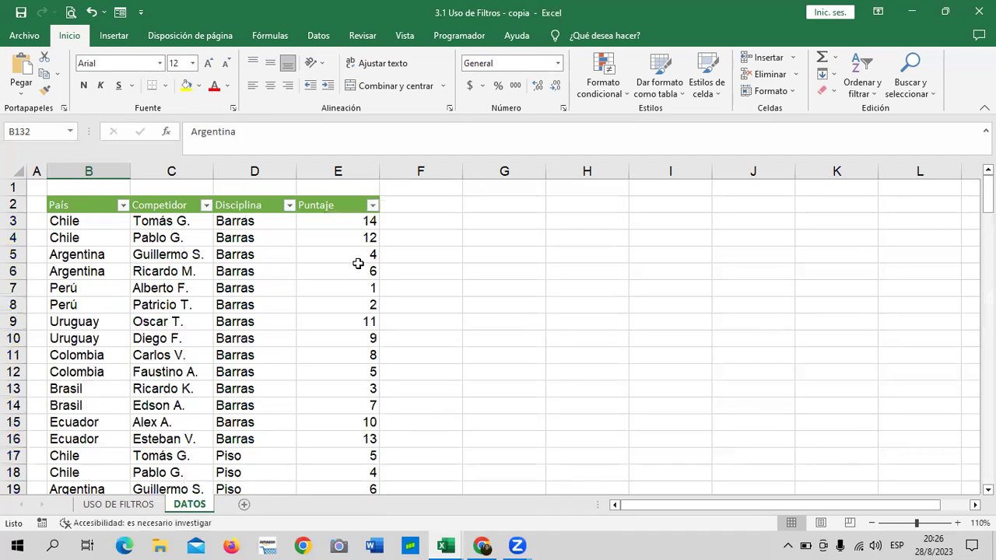
Move from the DATOS sheet to the USO DE FILTROS sales sheet
scroll(244, 345, "down", 5)
scroll(243, 345, "down", 8)
scroll(238, 342, "down", 10)
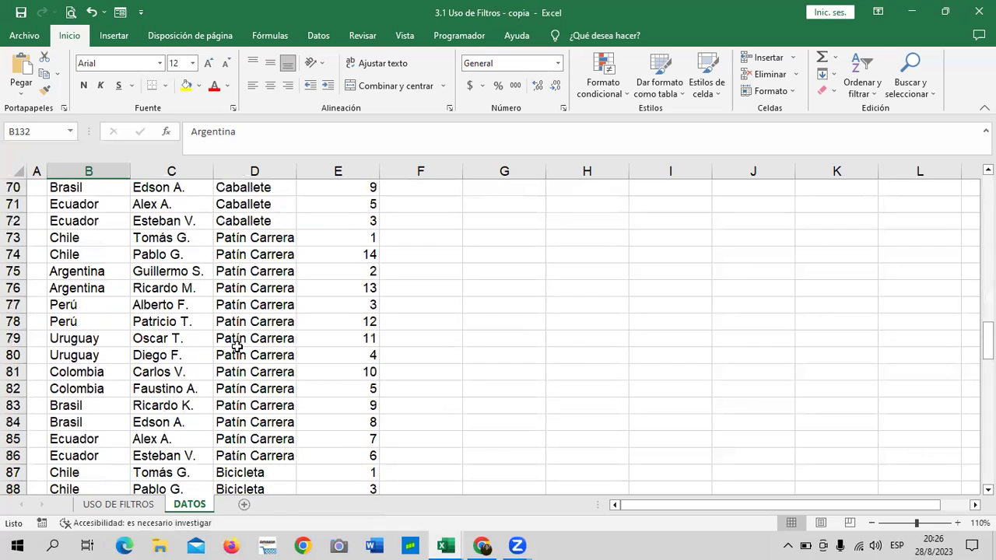
left_click(118, 505)
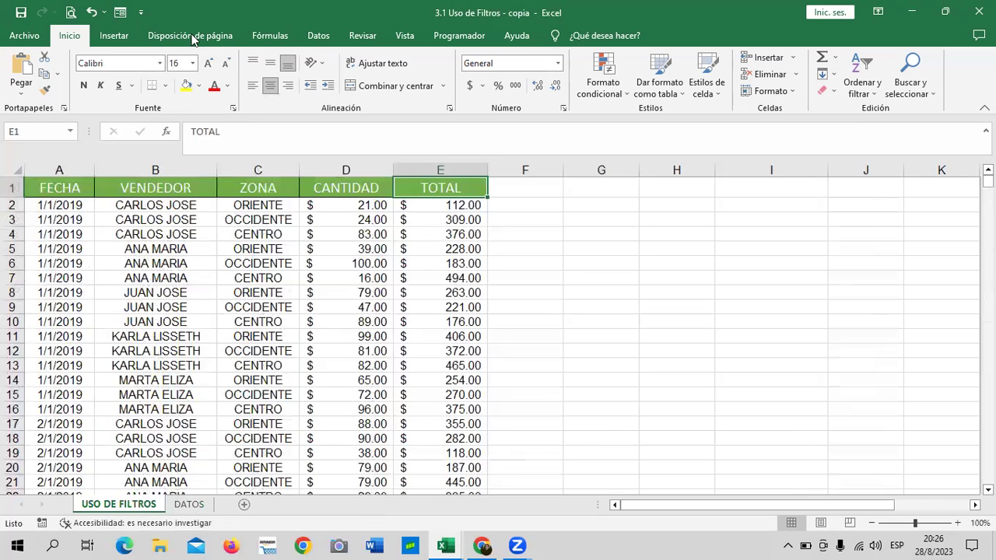
left_click(268, 251)
left_click(189, 504)
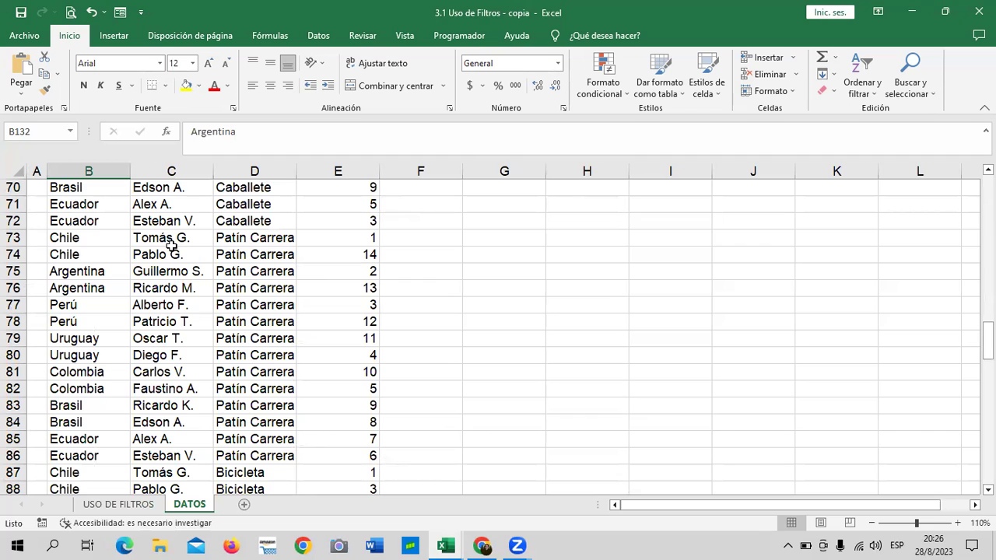
left_click(144, 504)
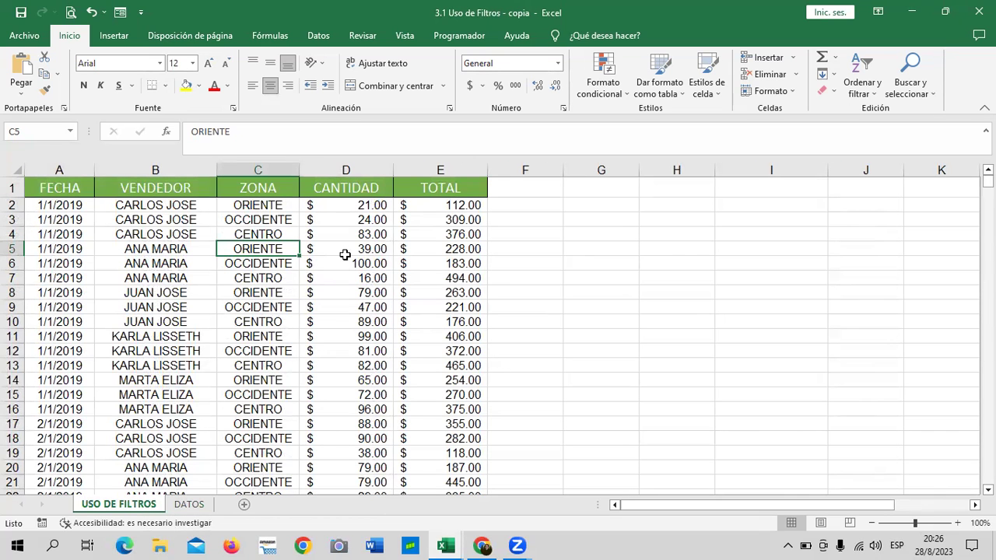
Select a cell inside the sales table and bring up the Ordenar y filtrar options
scroll(256, 304, "down", 6)
scroll(254, 323, "down", 7)
scroll(255, 323, "down", 7)
scroll(255, 323, "up", 5)
scroll(255, 323, "up", 8)
scroll(255, 323, "up", 7)
scroll(255, 323, "up", 6)
left_click(154, 308)
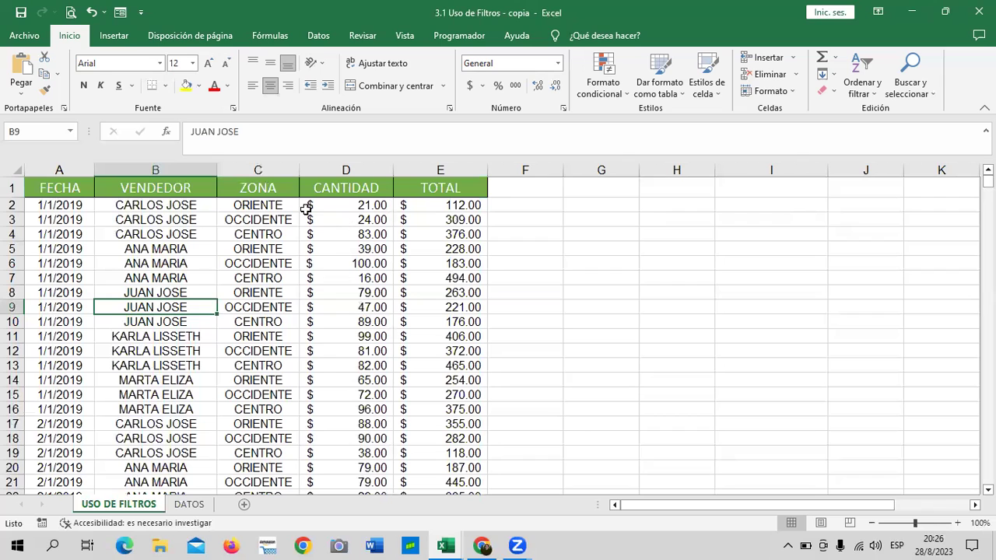
left_click(268, 190)
left_click(231, 296)
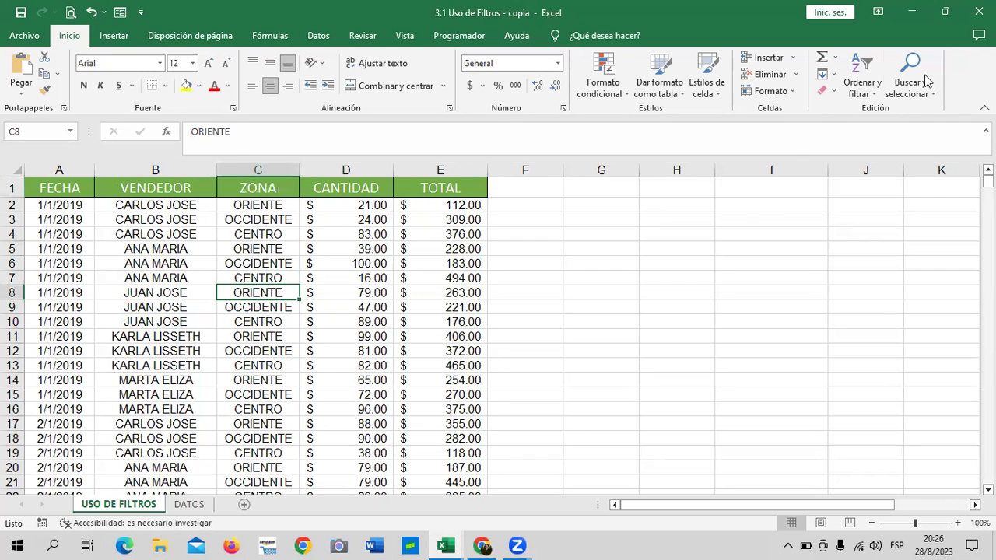
left_click(865, 84)
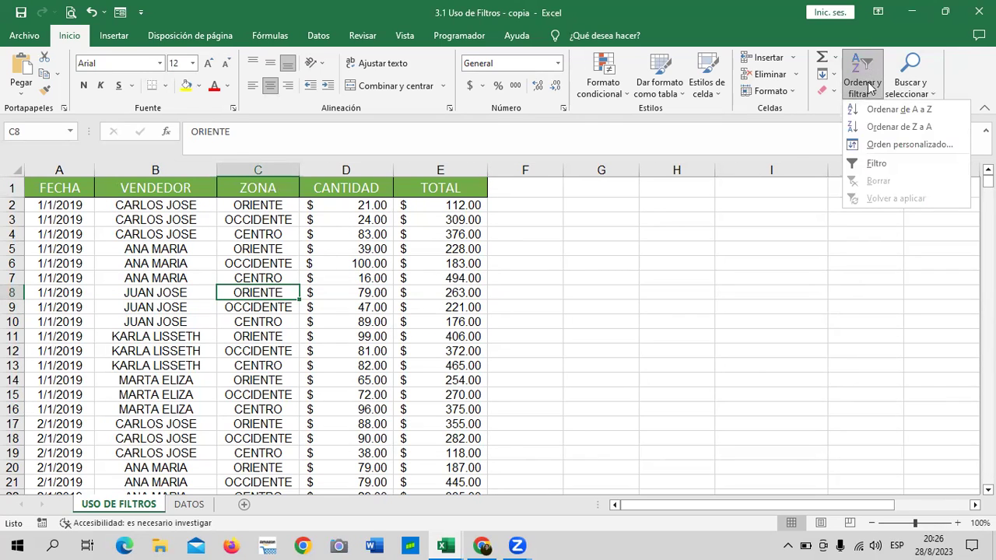
Turn on Filtro and limit ZONA to CENTRO, leaving 5480 of 16440 records shown
key("Return")
left_click(292, 190)
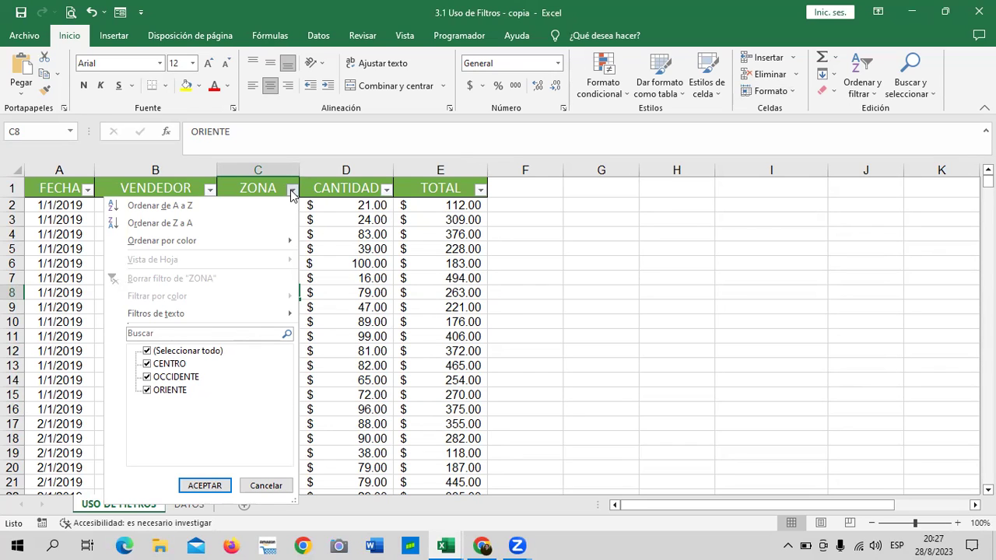
left_click(155, 351)
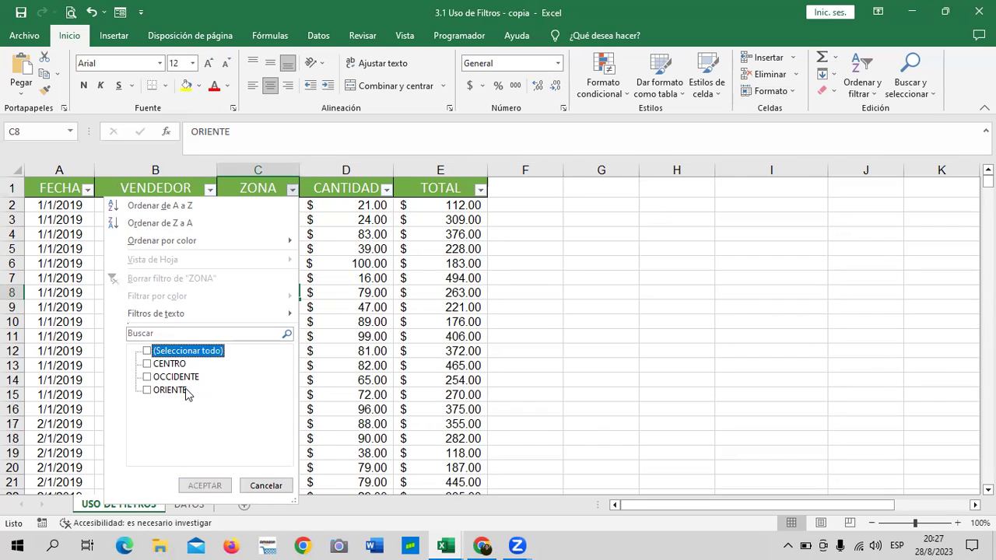
left_click(147, 363)
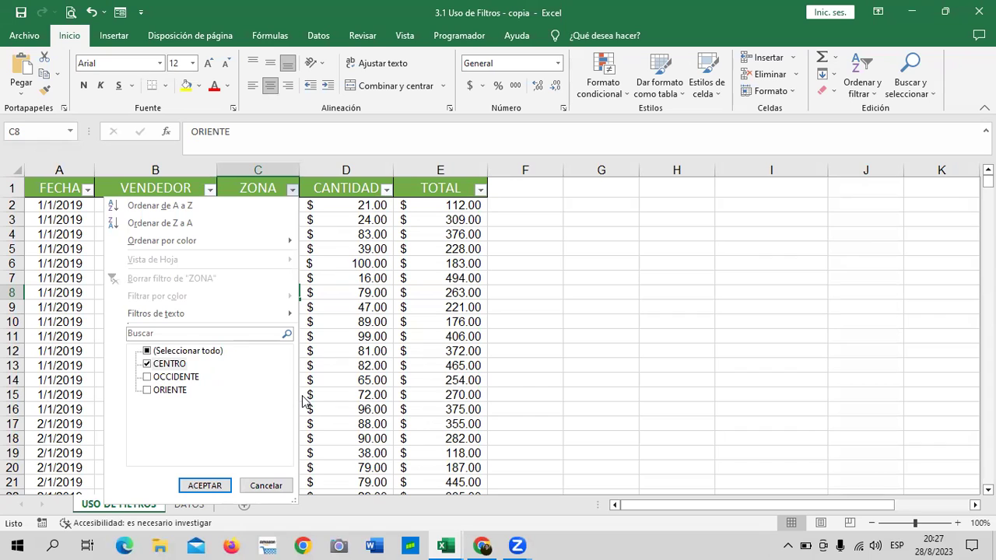
left_click(211, 485)
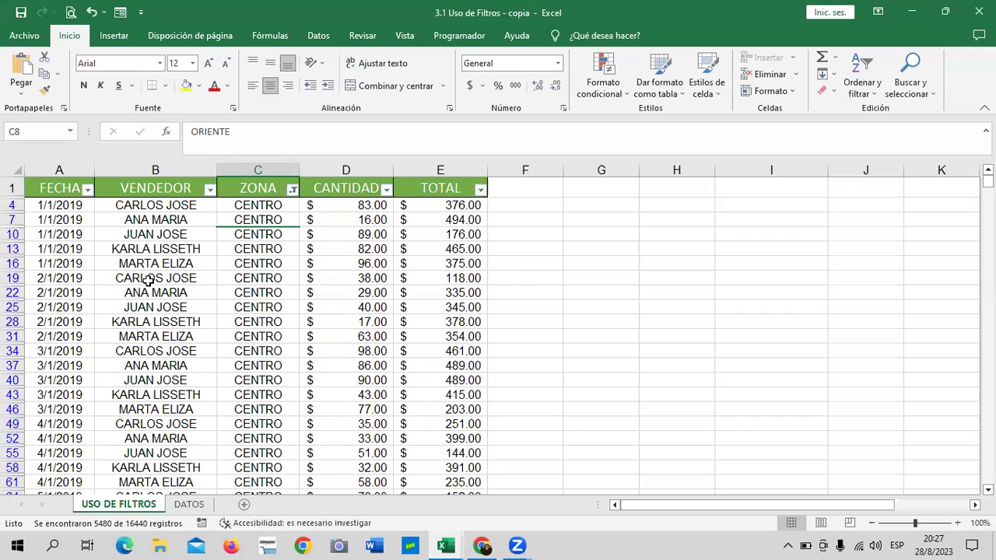
Filter the VENDEDOR column so only the one chosen seller's rows remain
scroll(148, 282, "down", 1)
scroll(160, 287, "down", 1)
scroll(167, 289, "up", 2)
left_click(209, 190)
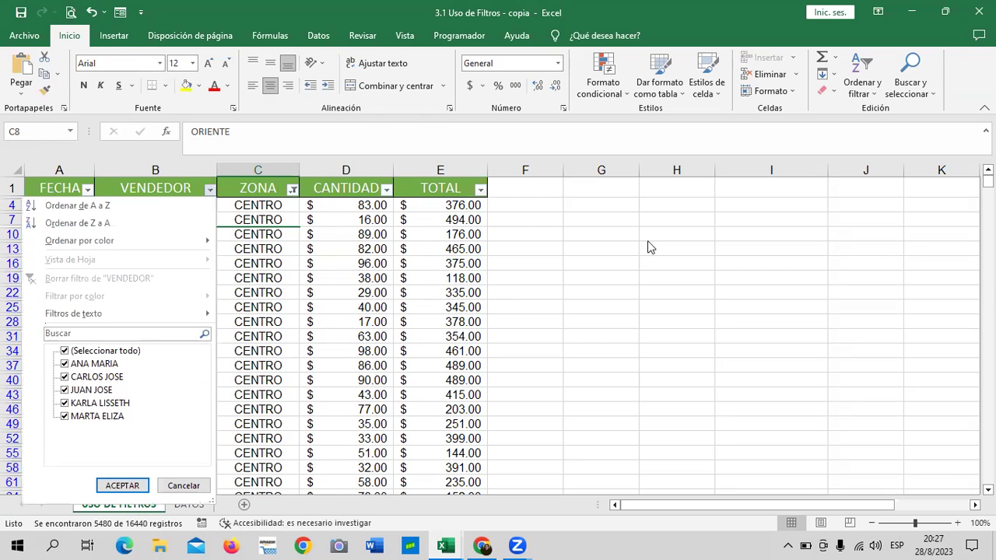
left_click(70, 352)
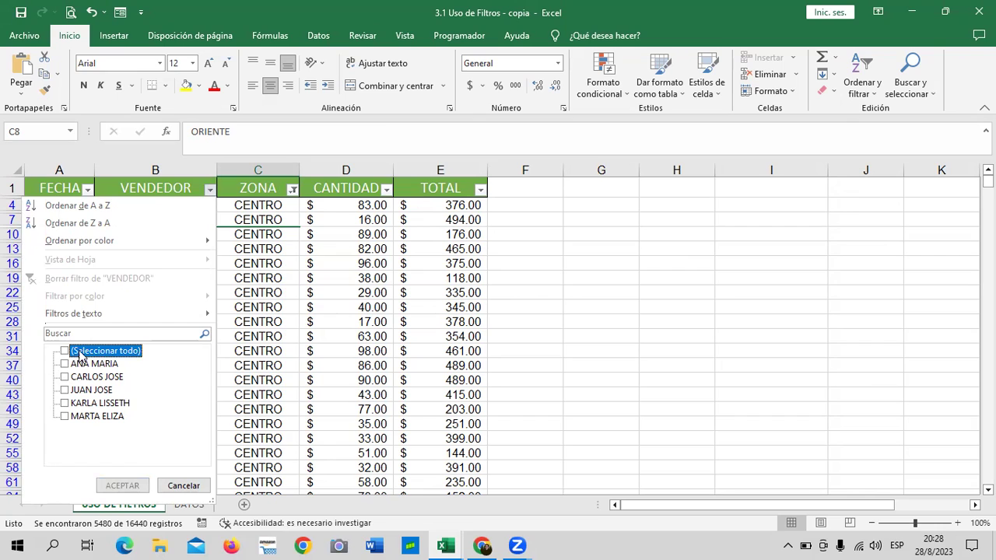
left_click(65, 418)
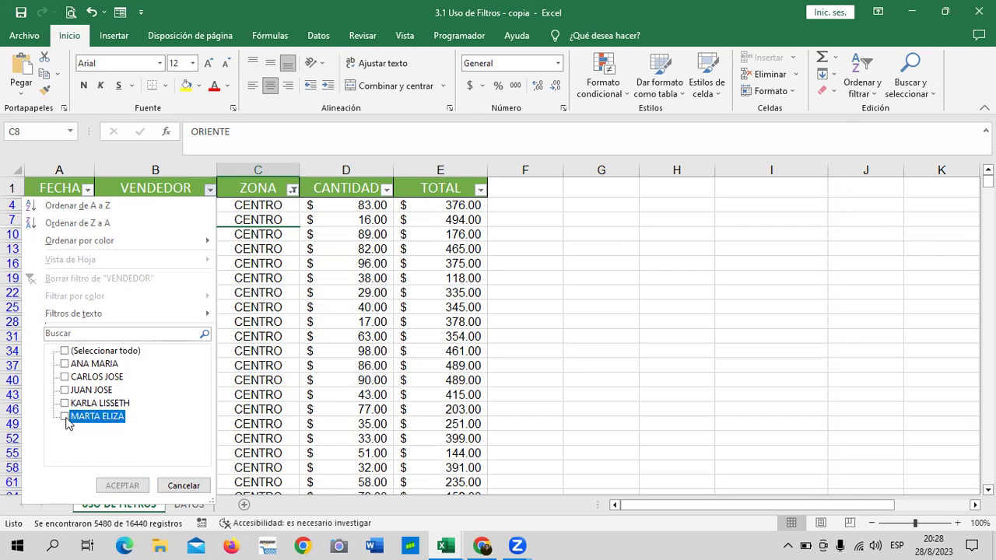
left_click(127, 484)
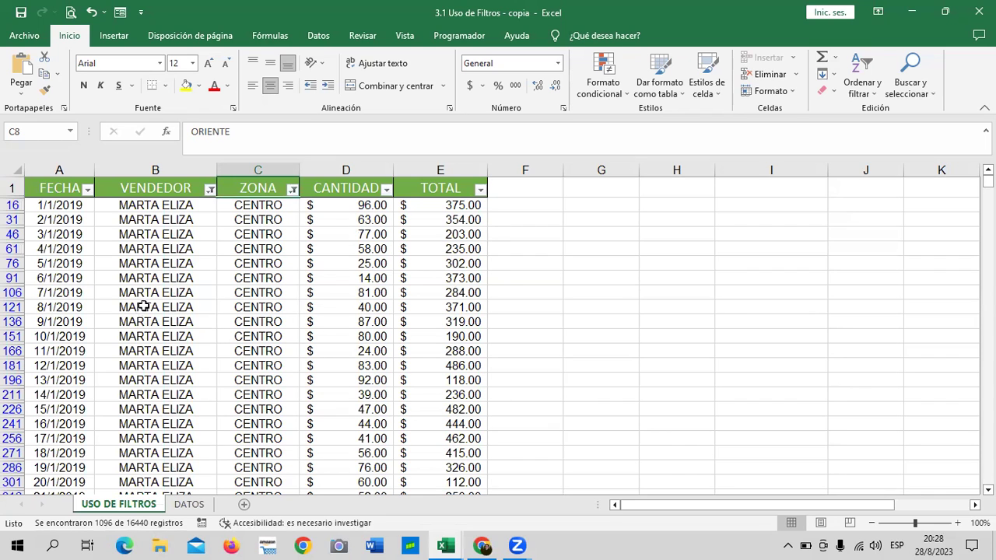
scroll(164, 292, "down", 2)
scroll(161, 306, "down", 2)
scroll(161, 306, "down", 2)
scroll(161, 303, "down", 2)
scroll(161, 308, "down", 2)
scroll(167, 327, "up", 2)
scroll(173, 333, "up", 2)
scroll(175, 330, "up", 4)
scroll(175, 331, "up", 2)
left_click(88, 193)
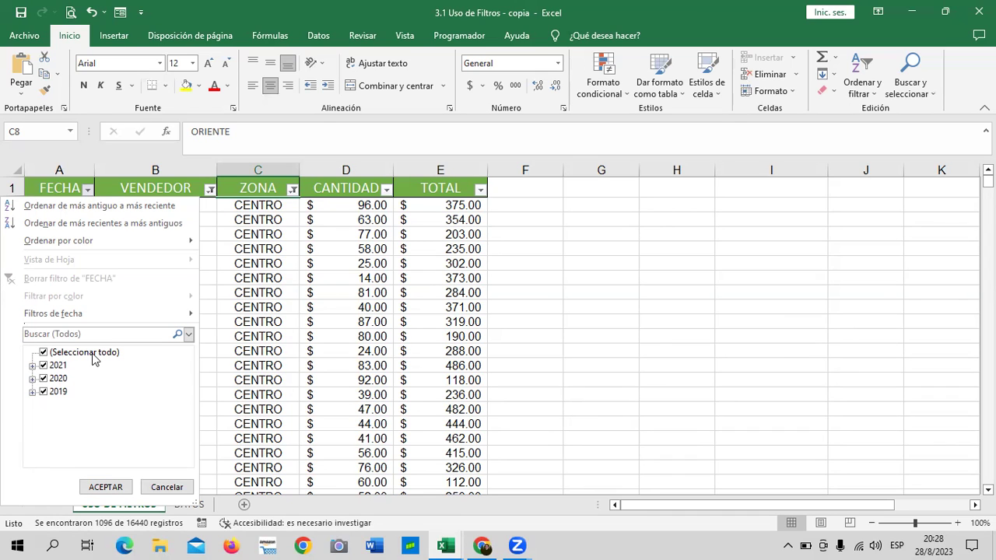
left_click(32, 368)
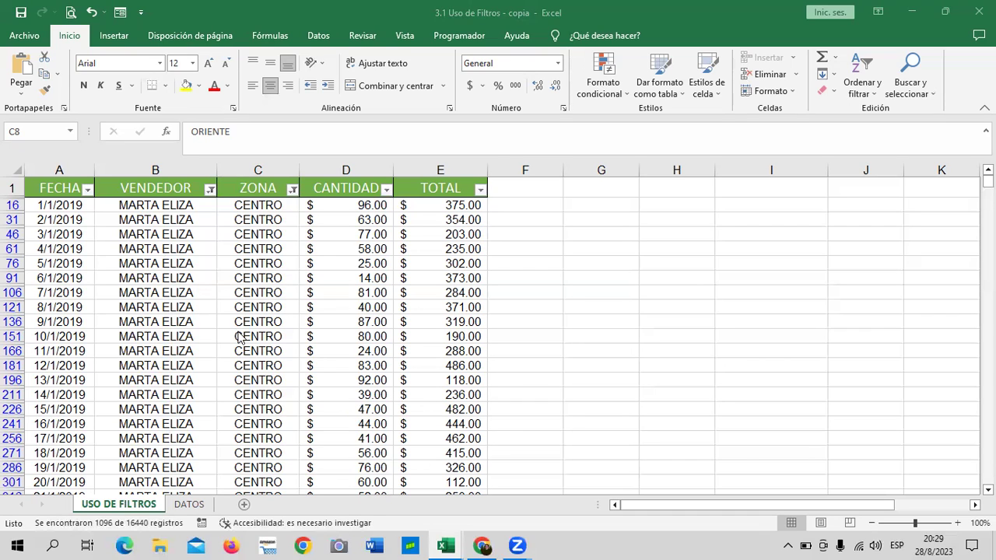
scroll(208, 350, "down", 4)
scroll(212, 341, "up", 3)
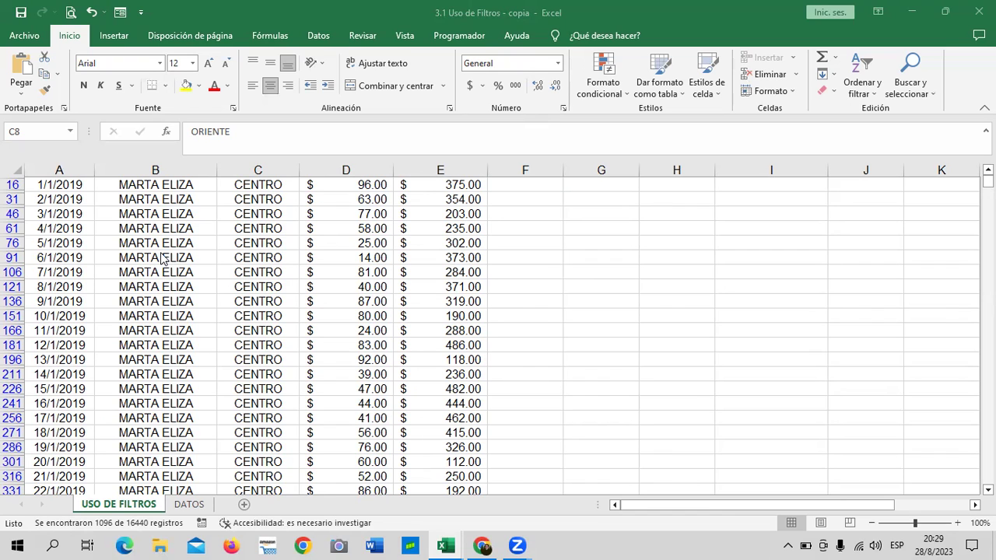
scroll(168, 257, "up", 1)
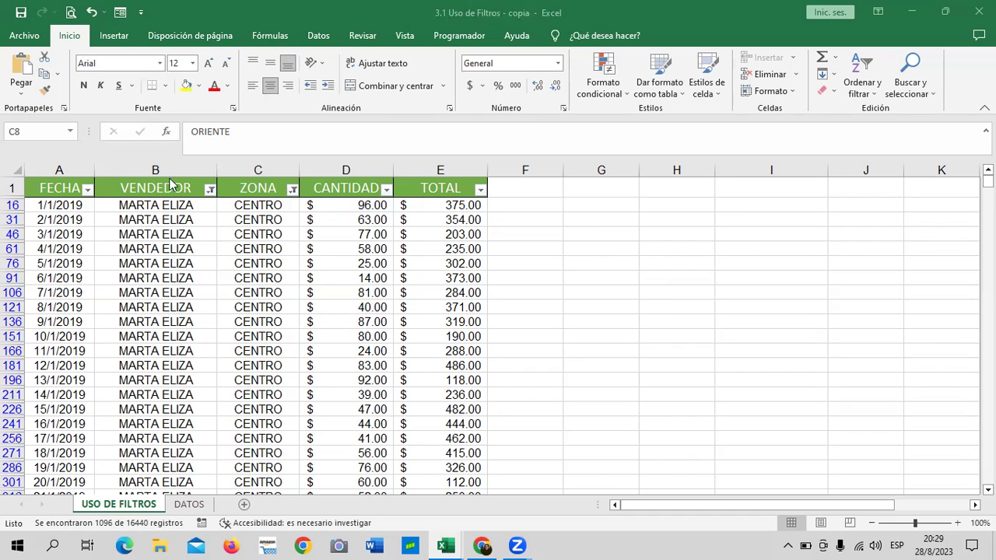
left_click(210, 190)
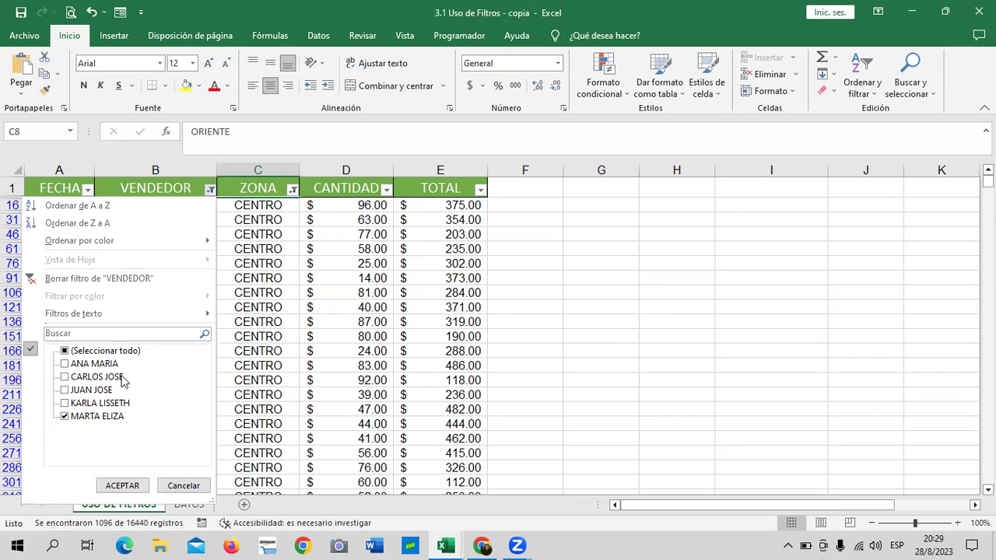
left_click(126, 487)
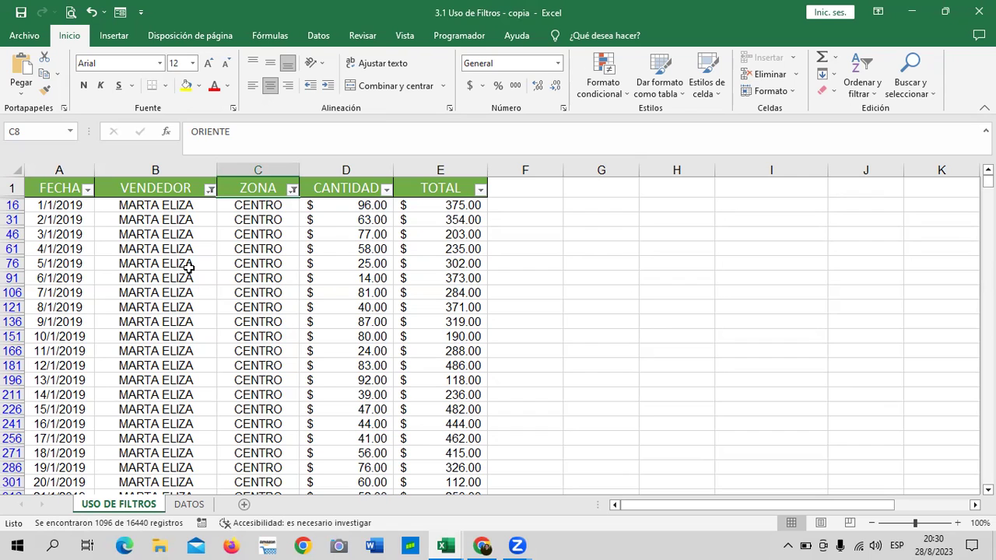
scroll(243, 300, "down", 2)
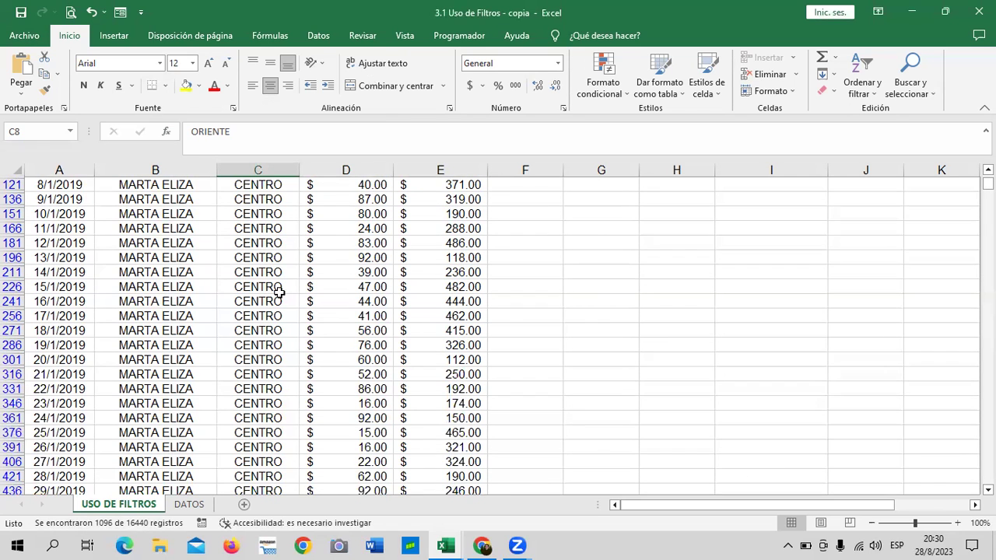
scroll(279, 292, "down", 3)
scroll(249, 312, "down", 2)
scroll(231, 335, "down", 1)
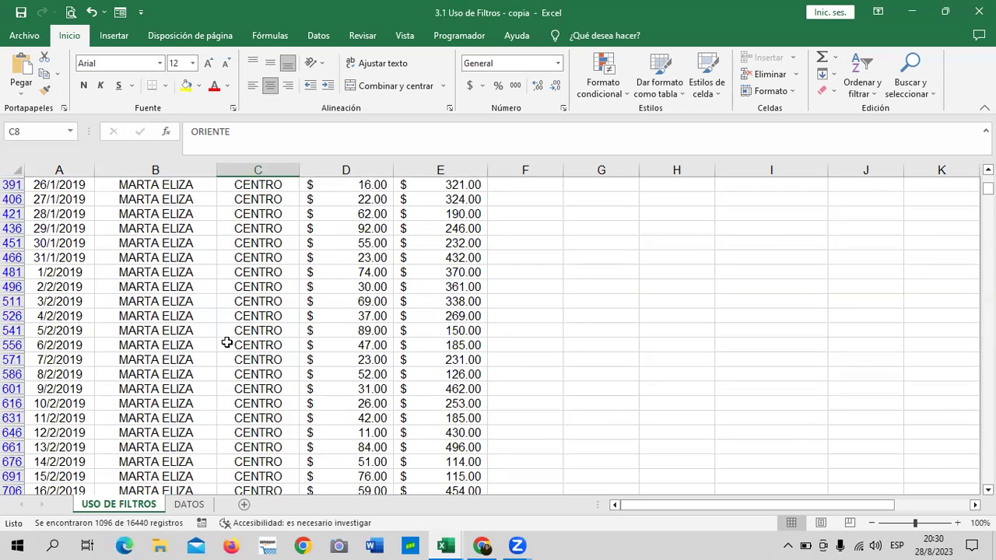
scroll(227, 344, "up", 4)
scroll(227, 349, "up", 2)
scroll(226, 353, "up", 3)
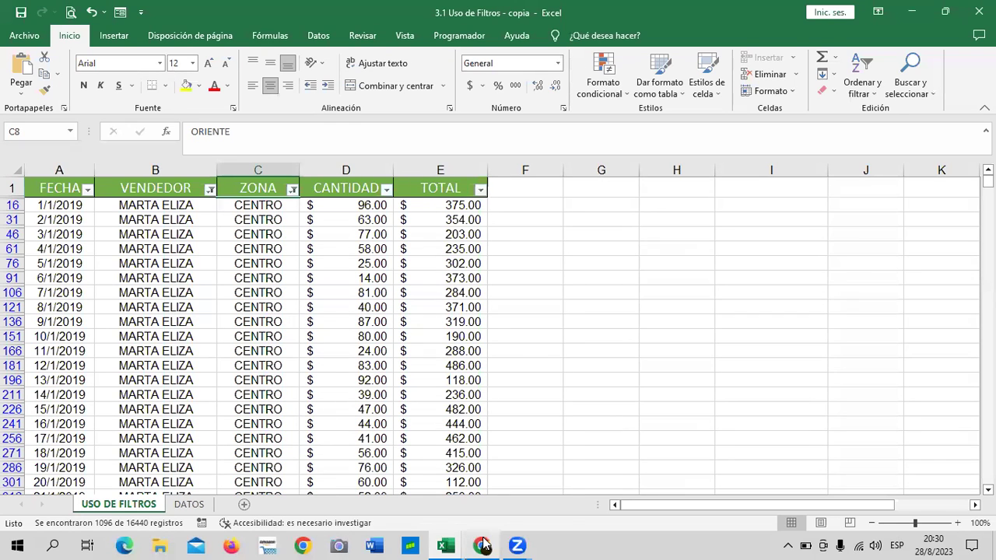
mouse_move(482, 546)
left_click(481, 484)
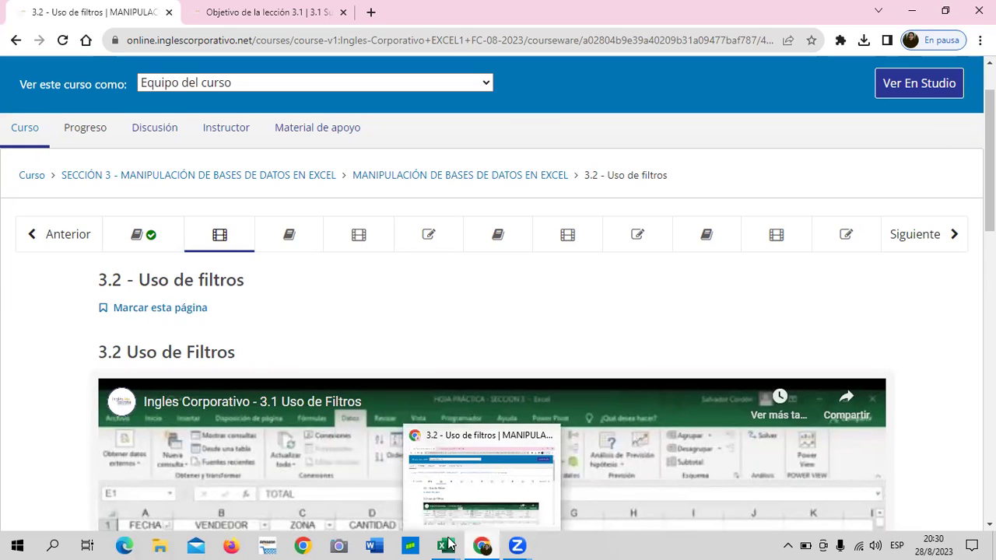
mouse_move(445, 546)
left_click(268, 487)
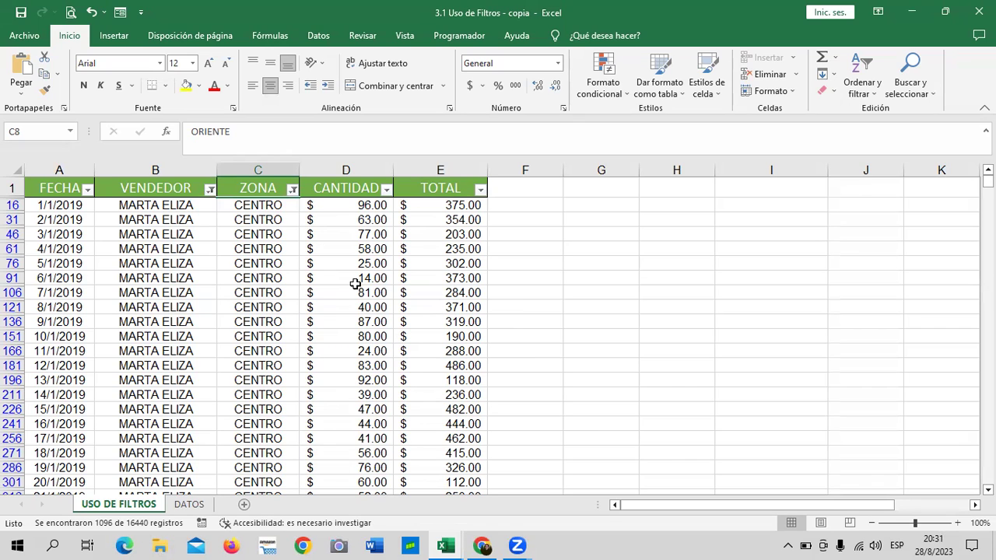
In the FECHA filter list, uncheck 2019 and 2021 so only 2020 stays checked
scroll(214, 313, "down", 3)
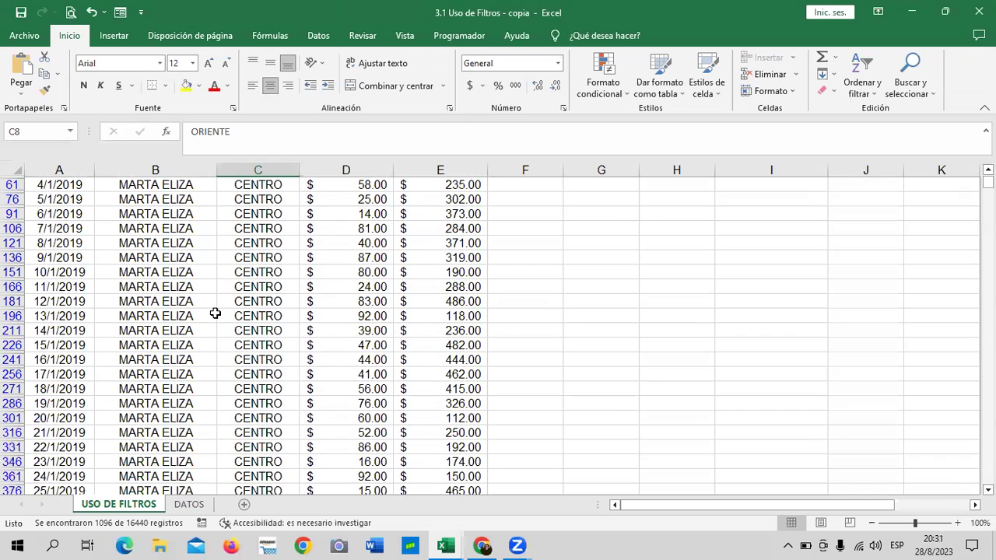
scroll(214, 313, "down", 2)
scroll(214, 313, "up", 2)
scroll(214, 312, "up", 4)
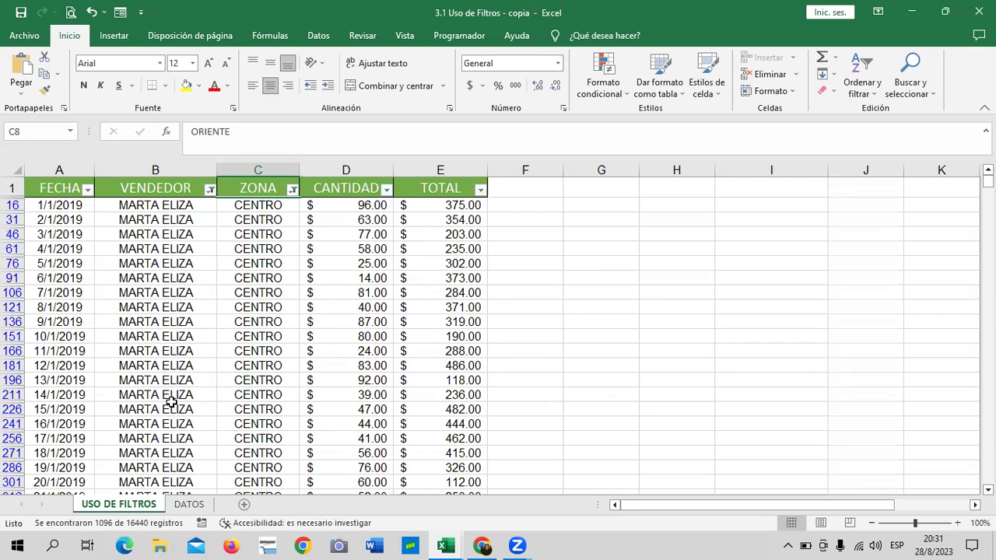
left_click(88, 190)
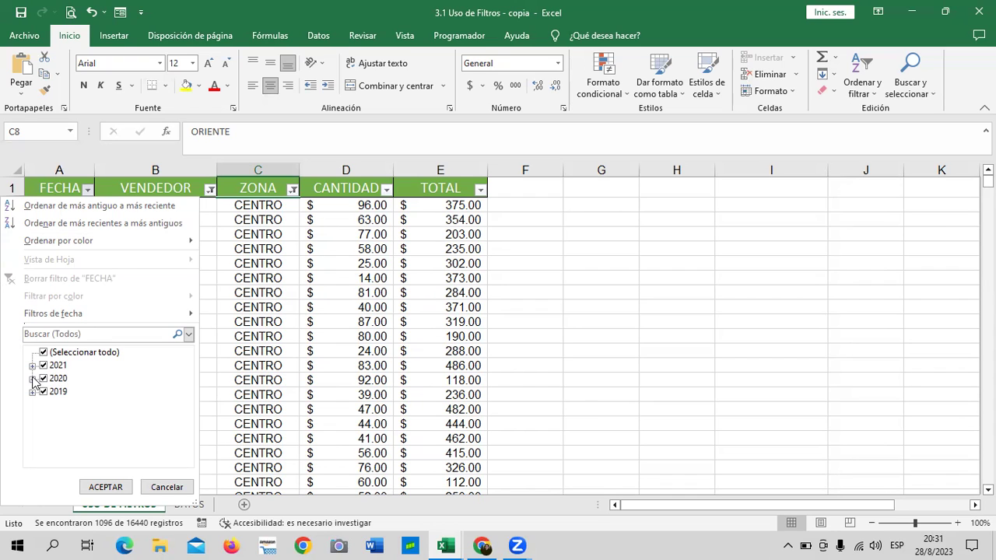
mouse_move(53, 313)
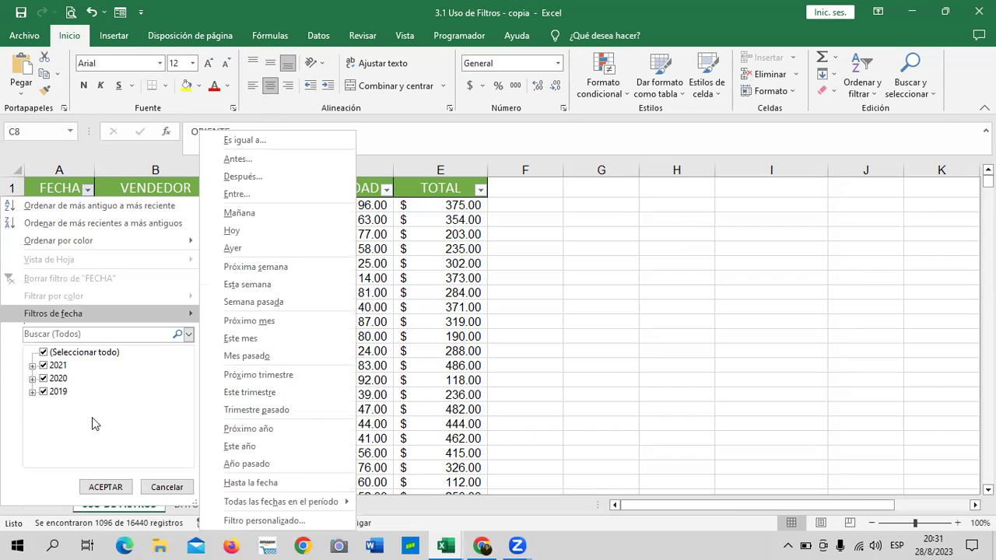
left_click(32, 366)
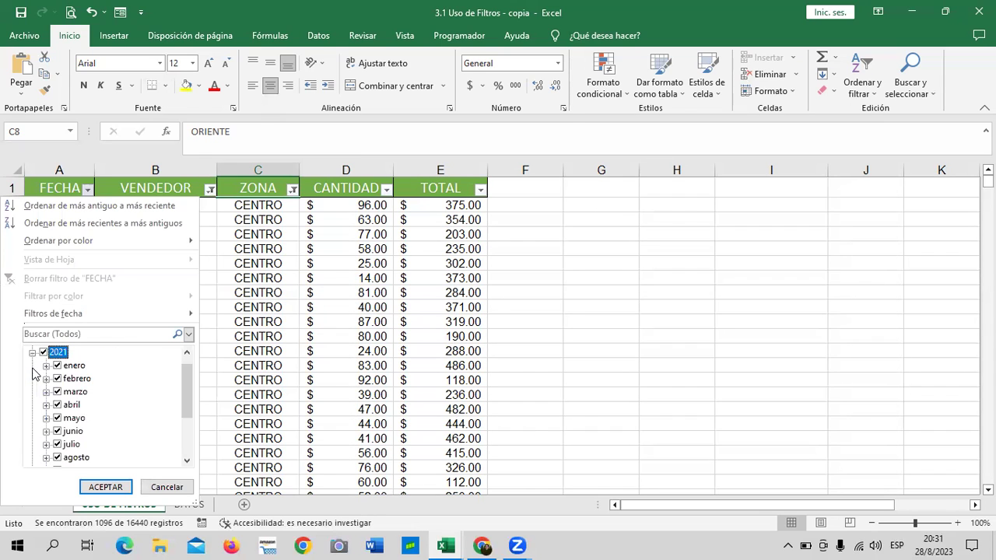
mouse_move(187, 389)
left_mouse_down()
mouse_move(174, 427)
mouse_move(179, 367)
left_mouse_up()
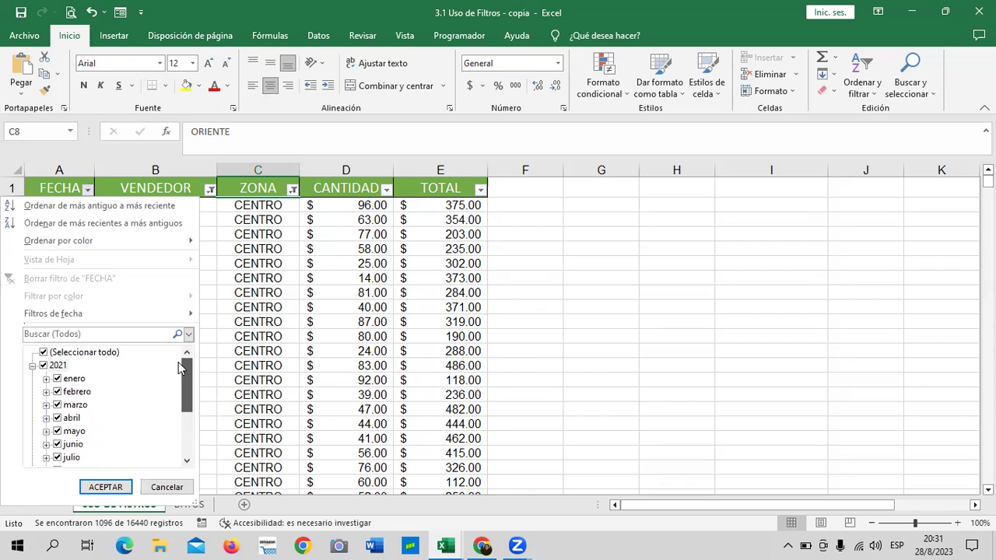
left_click(46, 380)
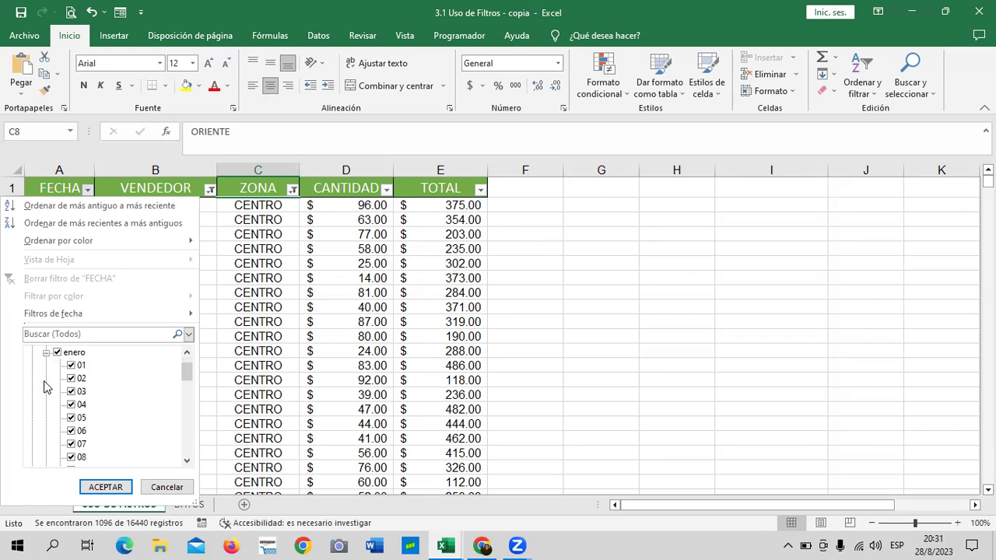
mouse_move(187, 372)
left_mouse_down()
mouse_move(185, 454)
mouse_move(187, 367)
left_mouse_up()
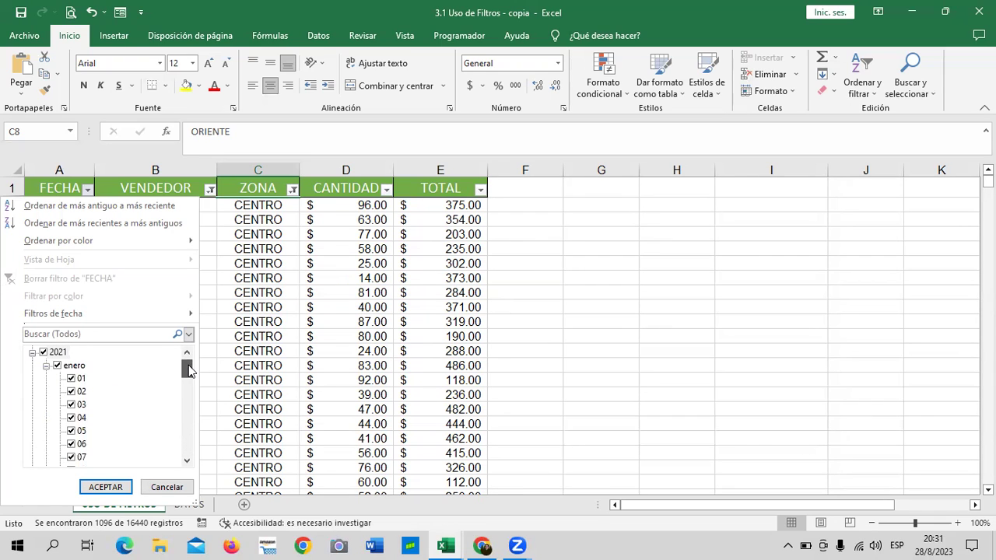
left_click(46, 366)
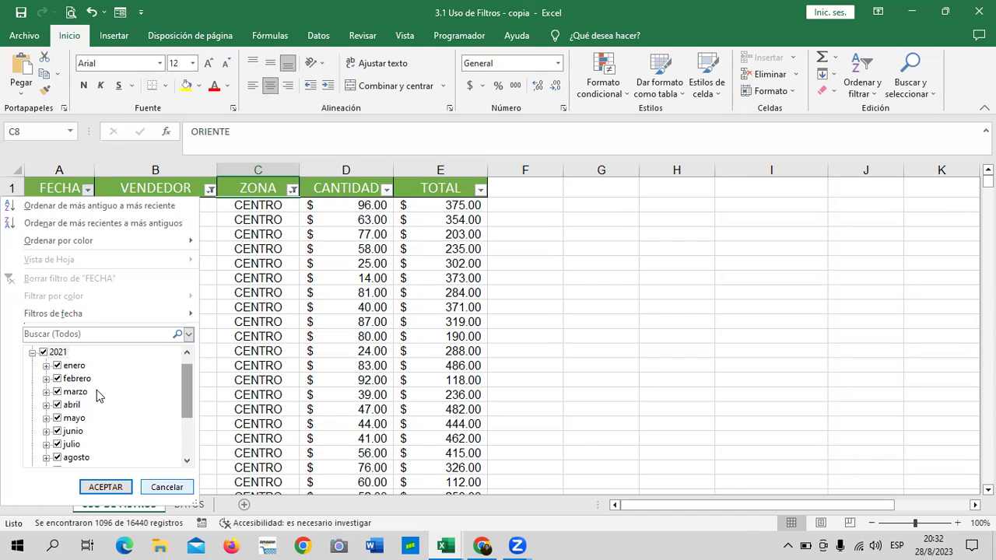
left_click(32, 353)
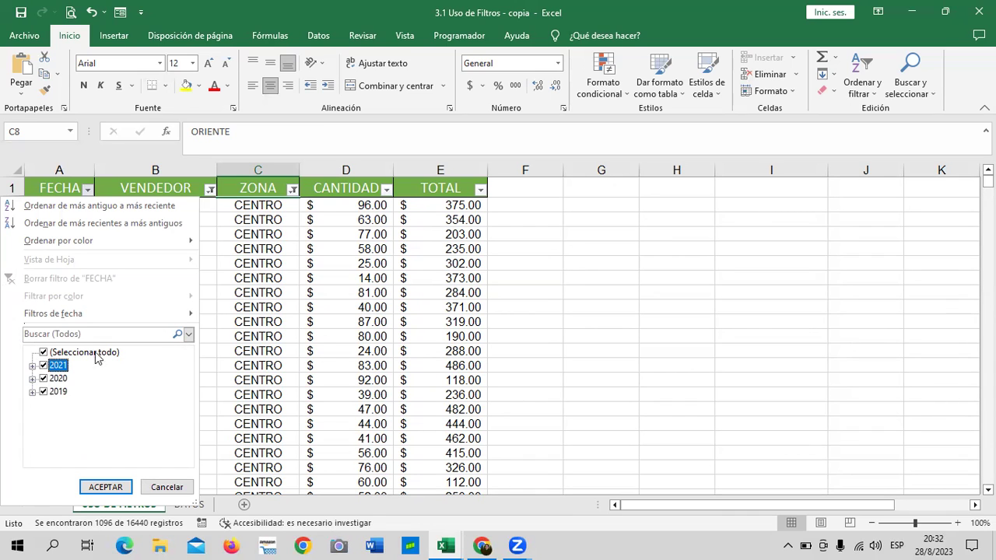
left_click(40, 392)
left_click(44, 366)
left_click(108, 487)
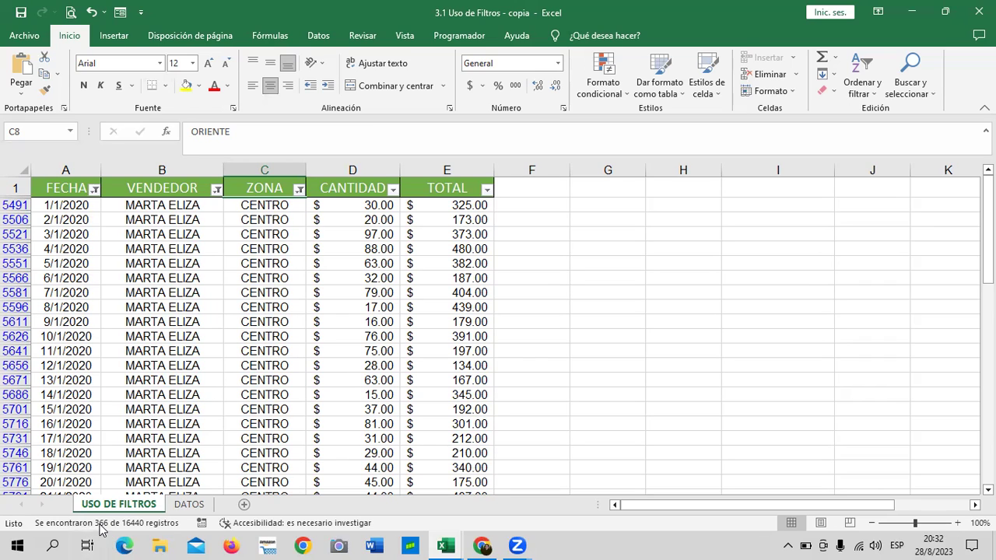
scroll(466, 404, "down", 3)
scroll(256, 375, "down", 3)
scroll(256, 374, "down", 2)
scroll(256, 374, "down", 2)
scroll(255, 376, "down", 4)
scroll(253, 378, "down", 2)
scroll(253, 378, "down", 2)
scroll(253, 377, "down", 2)
scroll(253, 378, "down", 2)
scroll(253, 377, "down", 2)
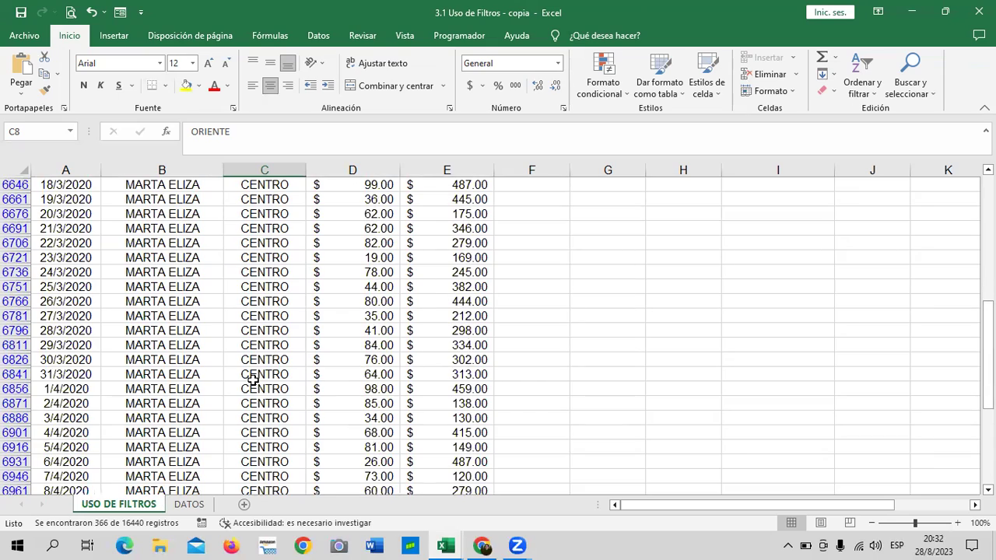
scroll(253, 378, "down", 2)
scroll(251, 375, "down", 2)
scroll(234, 377, "down", 4)
scroll(231, 368, "down", 3)
scroll(230, 367, "down", 2)
scroll(226, 367, "down", 2)
scroll(224, 367, "down", 4)
scroll(202, 397, "down", 1)
scroll(183, 385, "down", 2)
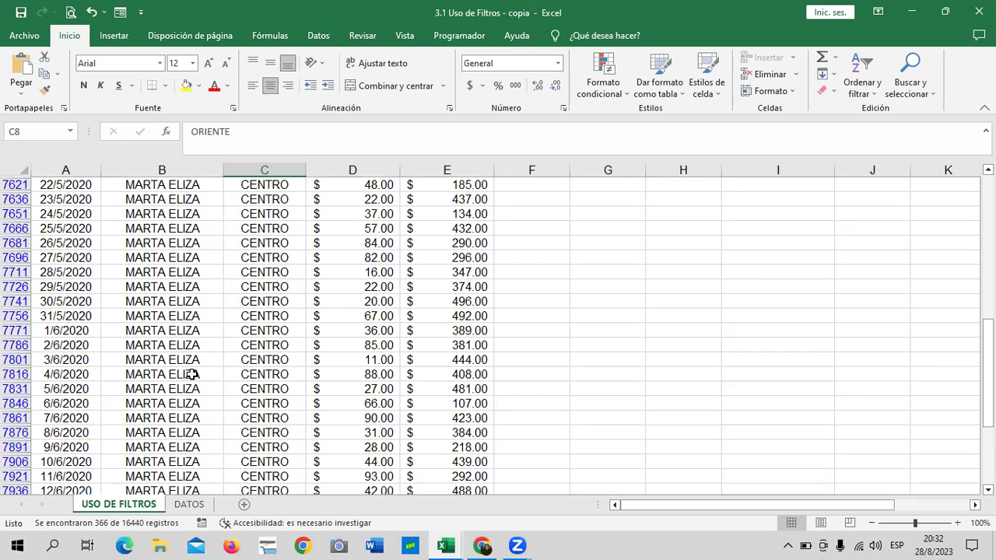
scroll(191, 374, "down", 4)
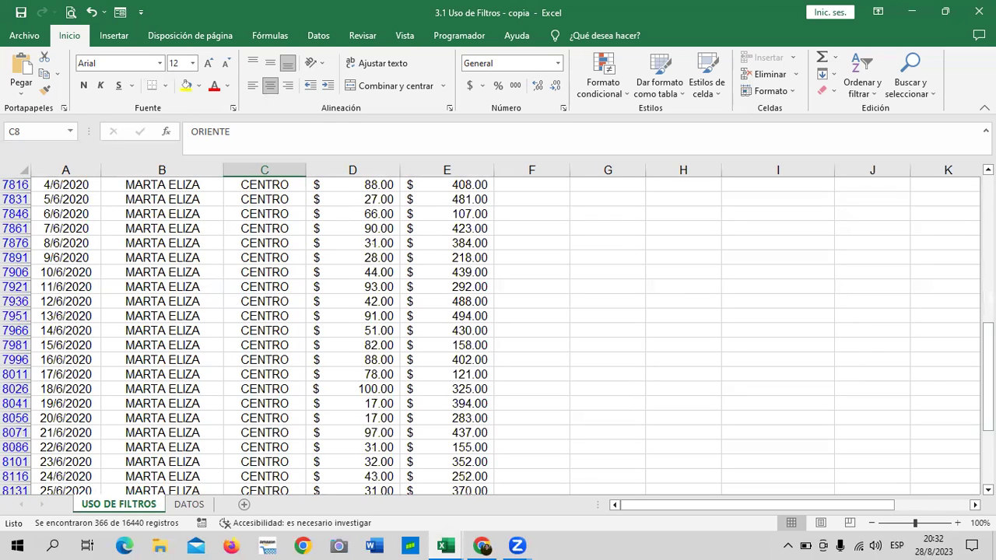
left_click_drag(988, 421, 988, 290)
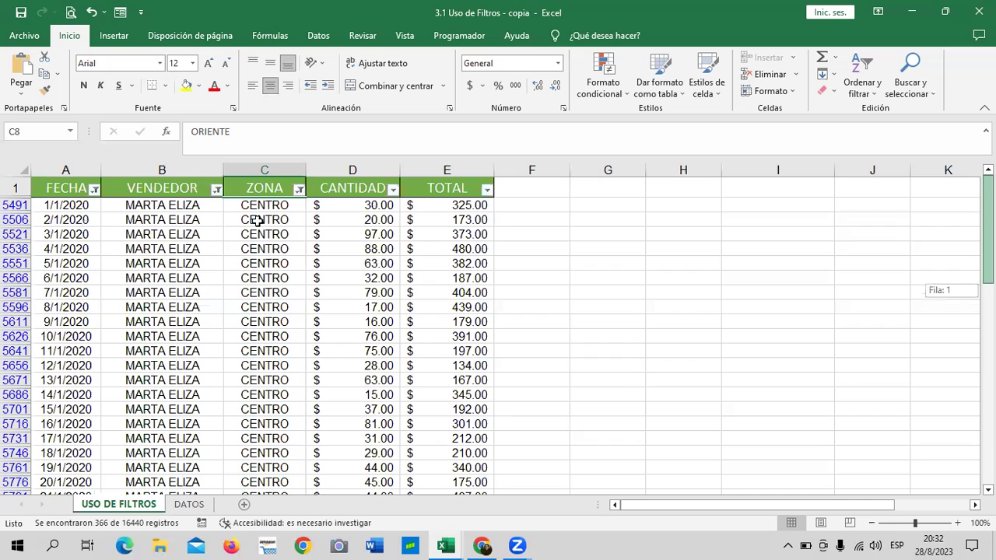
Expand 2020 in the FECHA filter and uncheck December 2020
left_click(94, 189)
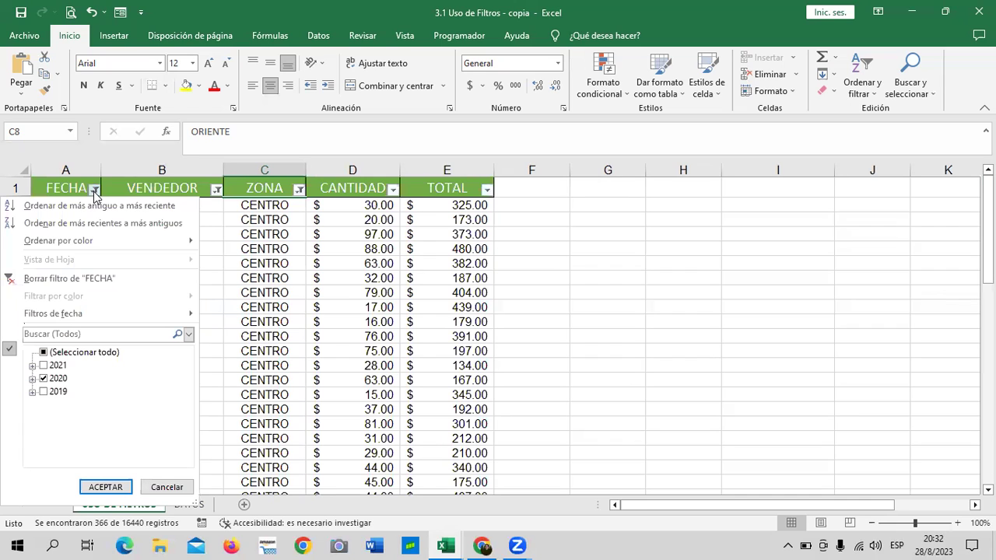
left_click(33, 379)
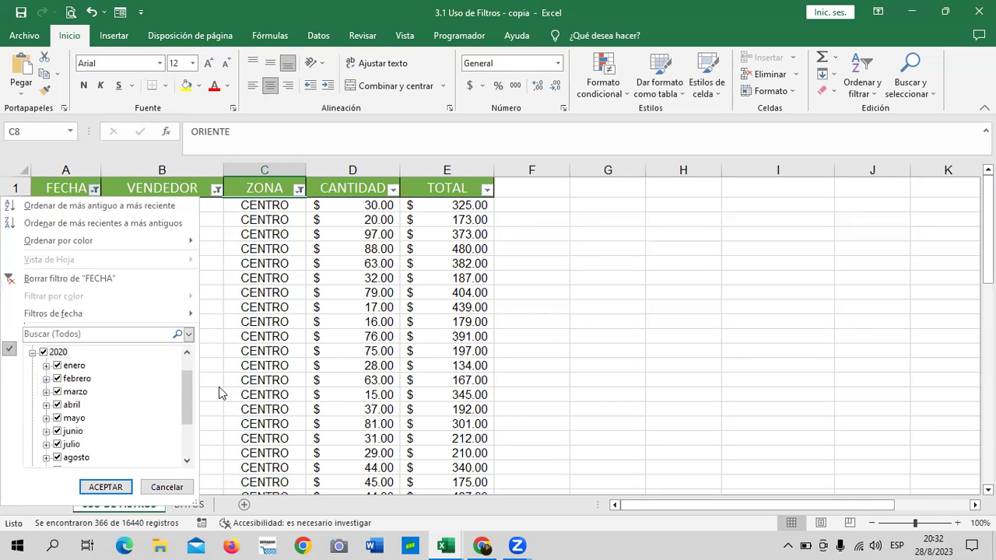
left_click_drag(183, 394, 183, 404)
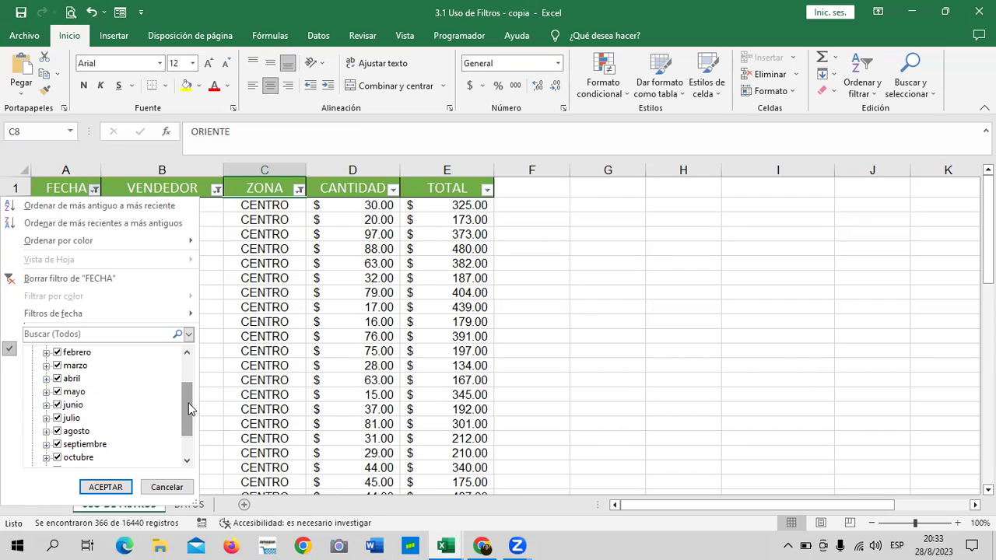
left_click_drag(185, 425, 185, 442)
left_click(66, 441)
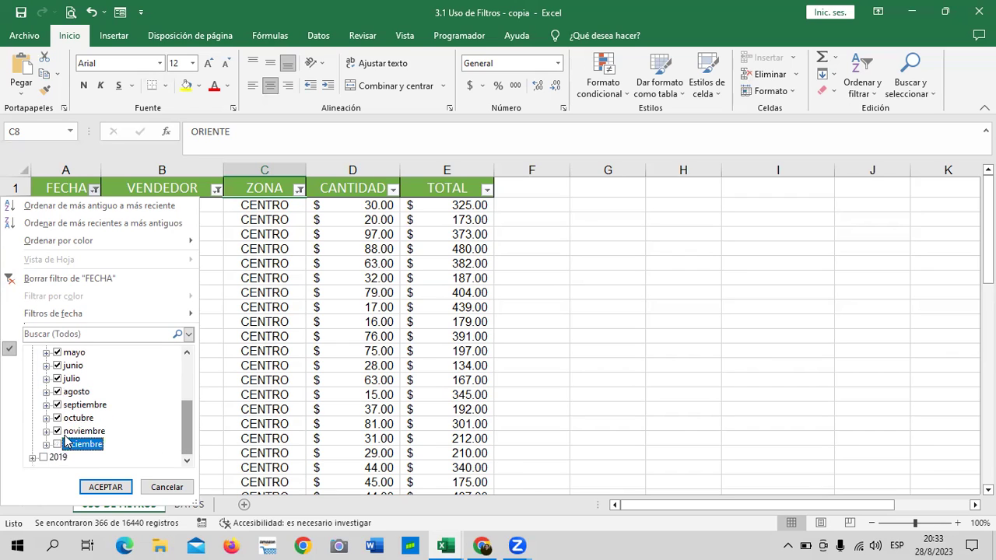
double_click(67, 405)
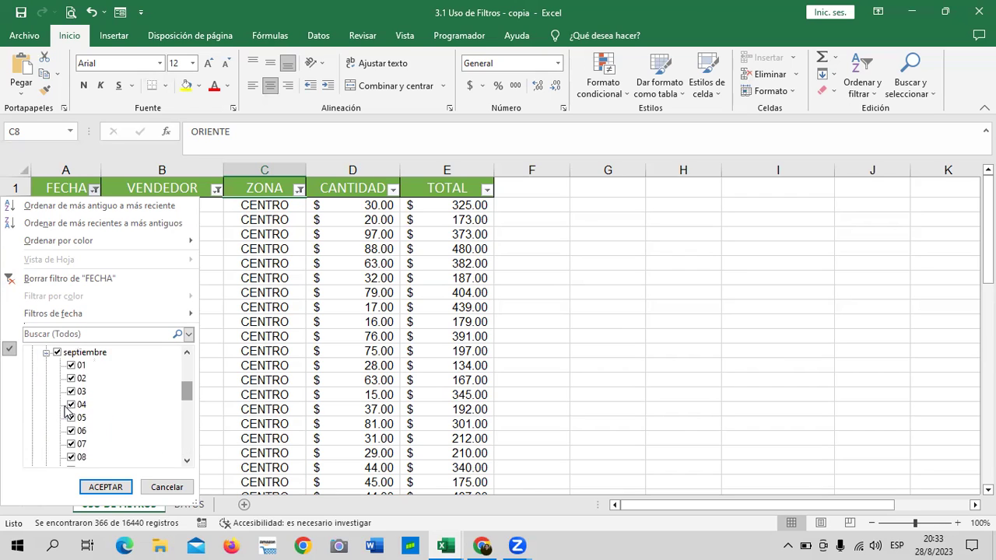
Uncheck September, August and July 2020 and apply, keeping January–June (182 records)
left_click(47, 352)
left_click(47, 405)
left_click(46, 353)
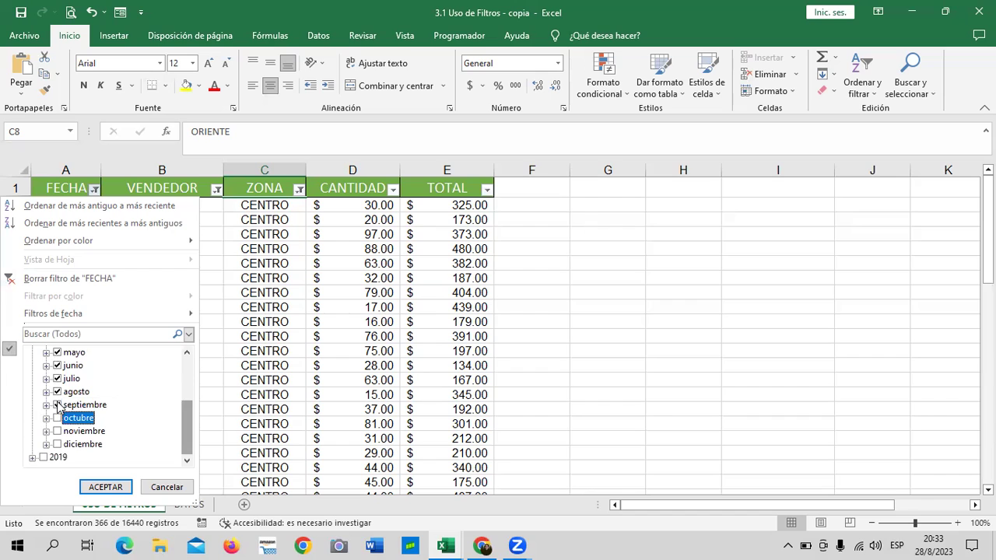
left_click(57, 406)
left_click(57, 392)
left_click(60, 377)
left_click_drag(182, 419, 187, 373)
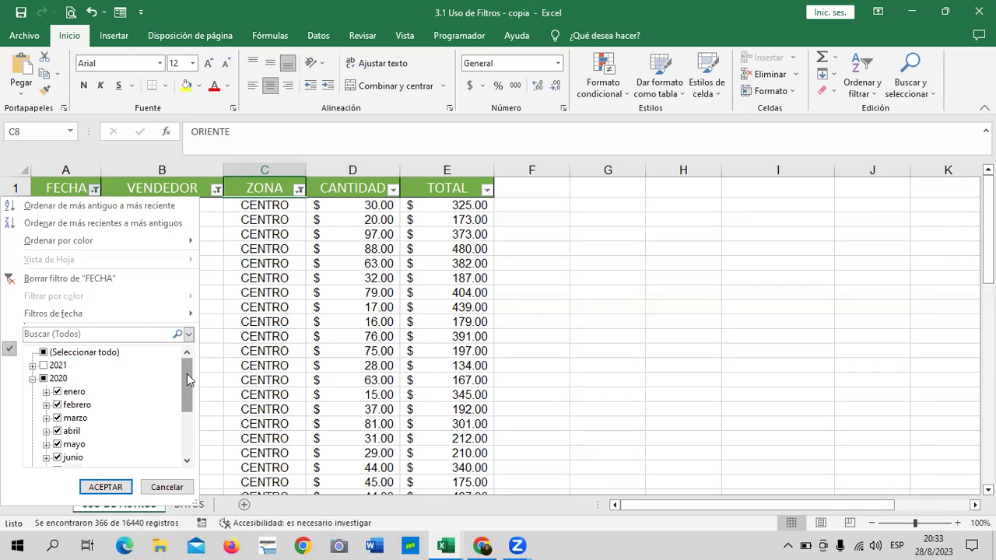
left_click(115, 487)
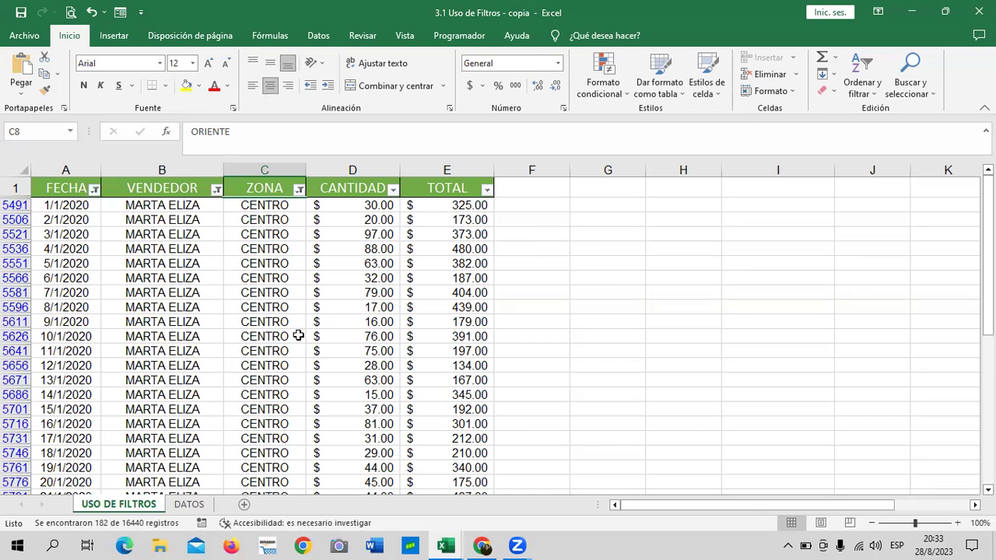
scroll(278, 331, "down", 1)
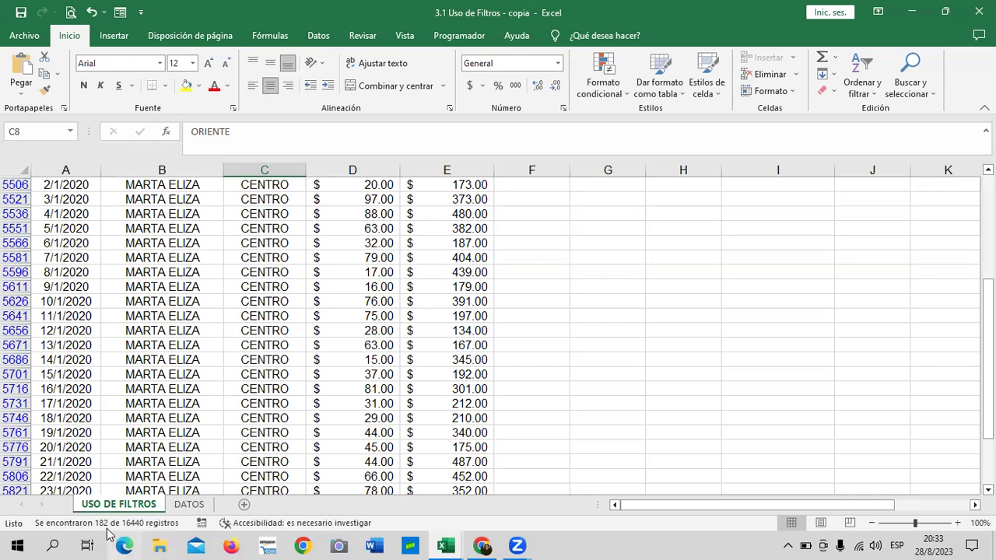
scroll(235, 301, "up", 1)
scroll(236, 301, "down", 2)
scroll(235, 301, "down", 2)
scroll(236, 301, "down", 4)
scroll(236, 302, "up", 1)
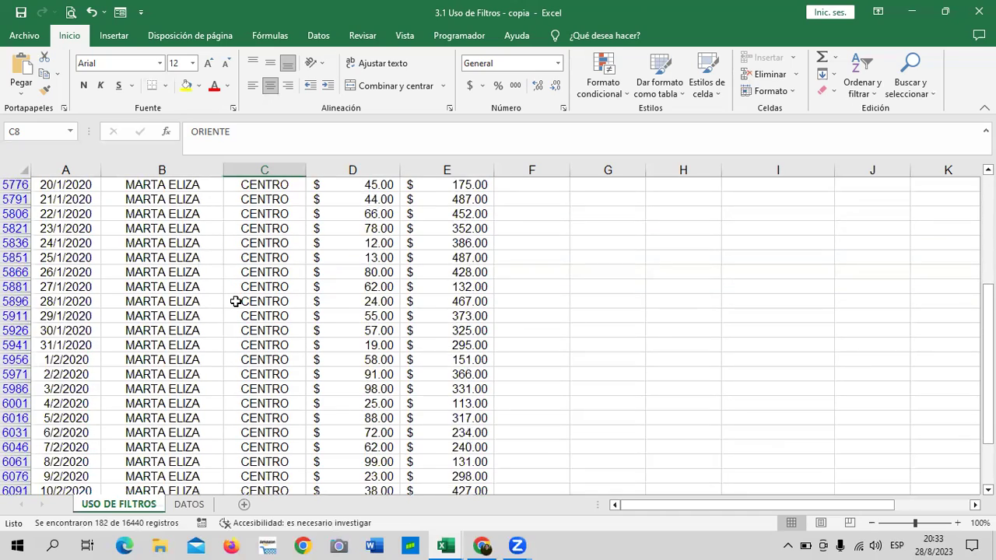
scroll(236, 301, "down", 3)
scroll(236, 301, "down", 3)
scroll(236, 301, "down", 4)
scroll(236, 301, "down", 2)
scroll(236, 301, "down", 2)
scroll(236, 301, "down", 4)
scroll(236, 302, "down", 2)
scroll(236, 301, "down", 3)
scroll(236, 301, "down", 3)
scroll(236, 302, "down", 2)
scroll(236, 301, "down", 4)
scroll(234, 311, "down", 2)
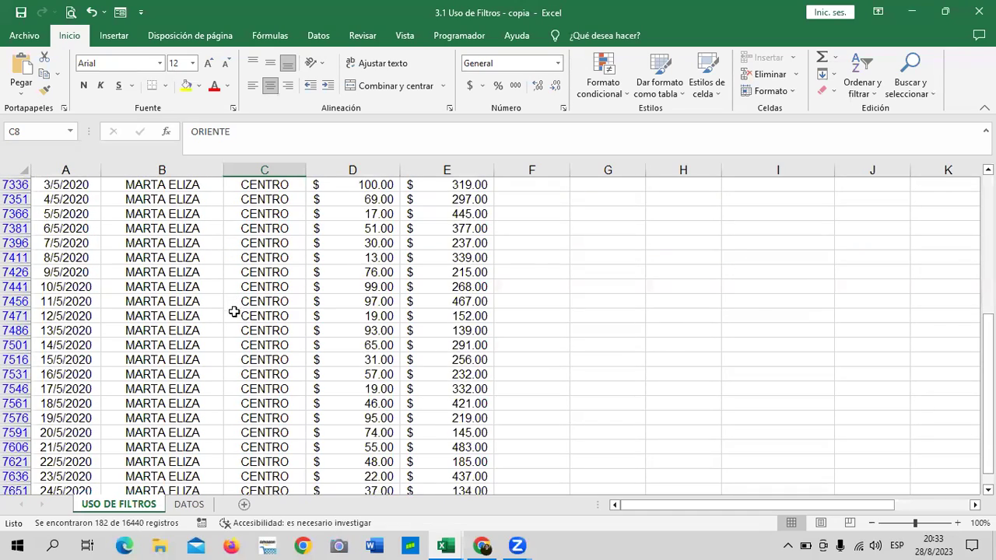
scroll(234, 311, "down", 2)
scroll(234, 317, "down", 2)
scroll(234, 318, "down", 1)
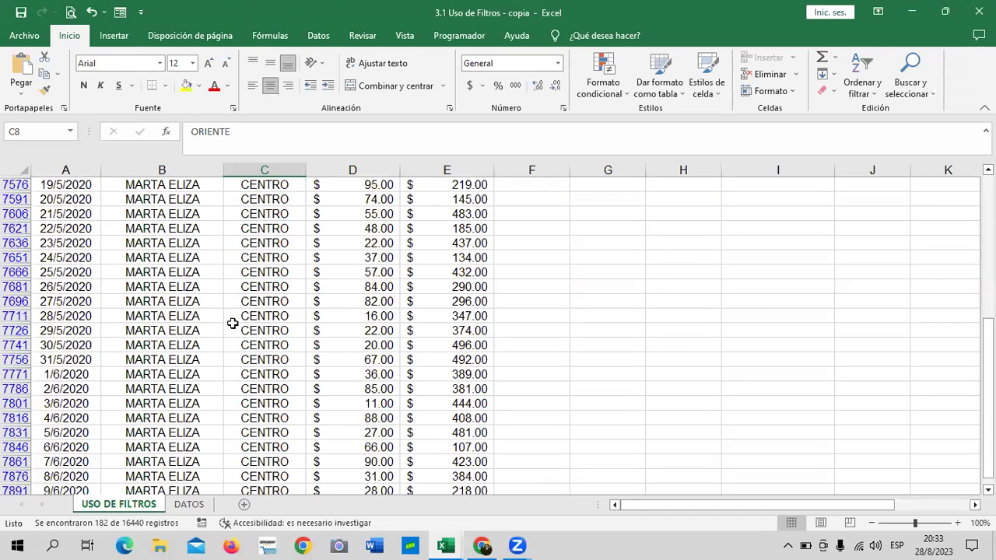
scroll(234, 318, "down", 2)
scroll(231, 326, "down", 2)
scroll(232, 321, "down", 3)
scroll(233, 316, "up", 1)
scroll(236, 315, "up", 4)
scroll(236, 314, "up", 2)
scroll(236, 315, "up", 5)
scroll(238, 312, "up", 2)
scroll(241, 300, "up", 4)
scroll(245, 284, "up", 2)
scroll(245, 269, "up", 4)
scroll(247, 259, "up", 3)
scroll(247, 259, "up", 3)
scroll(246, 259, "up", 1)
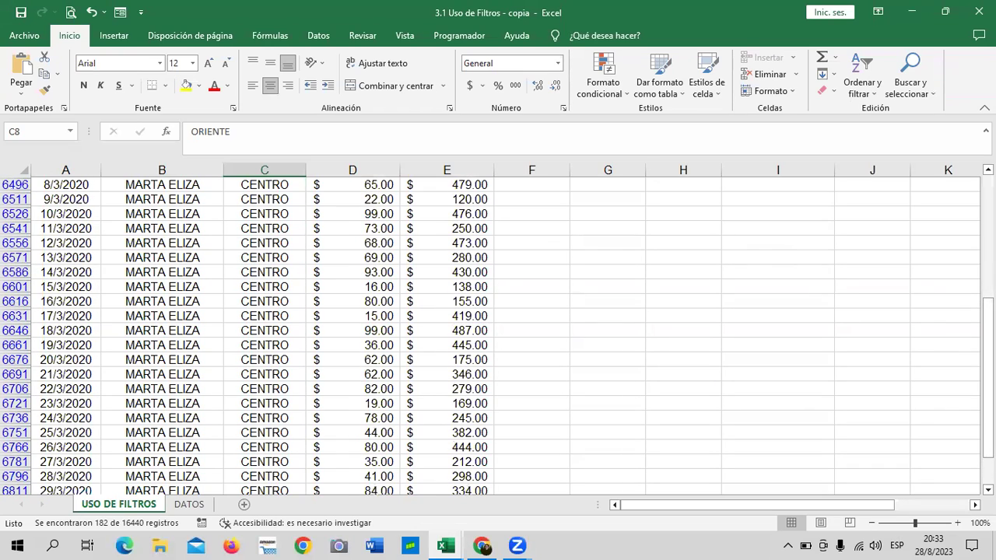
left_click_drag(987, 336, 987, 186)
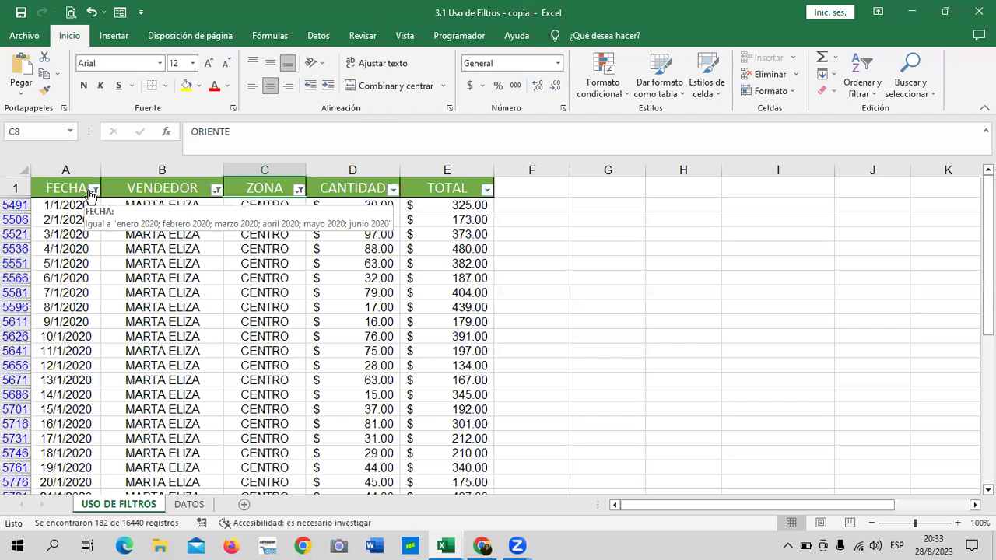
Apply a CANTIDAD 'greater than or equal to 50' number filter, leaving 102 records
left_click(392, 191)
mouse_move(262, 314)
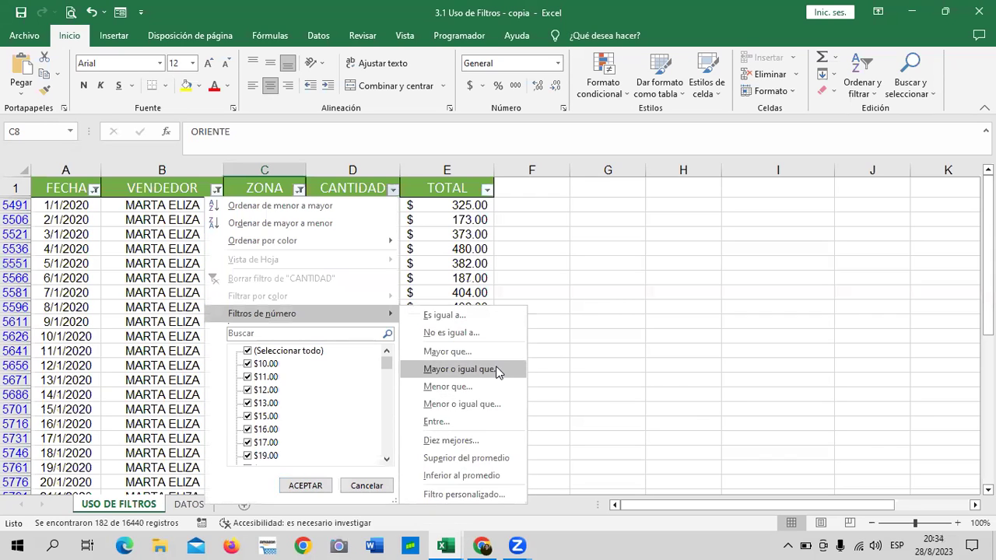
left_click(494, 369)
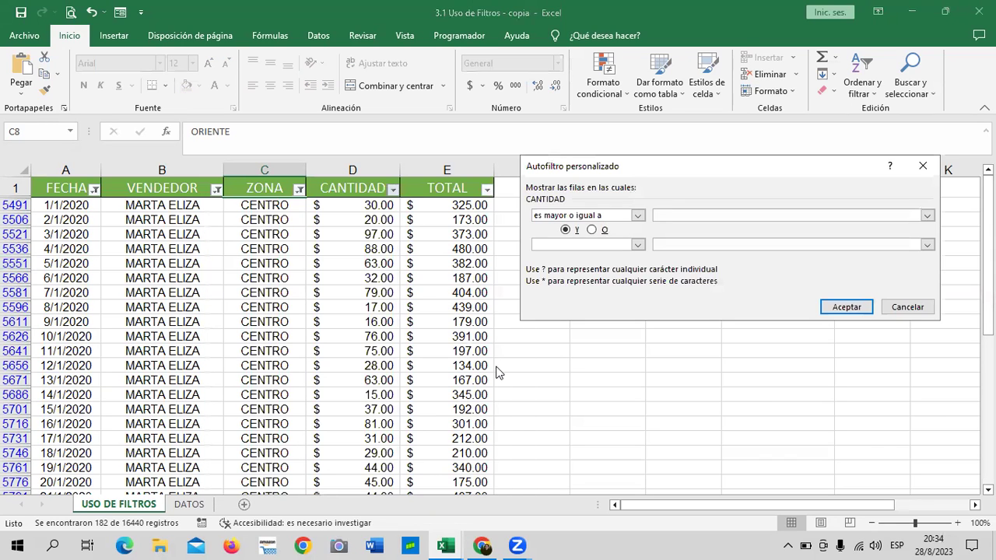
type("50")
left_click(847, 306)
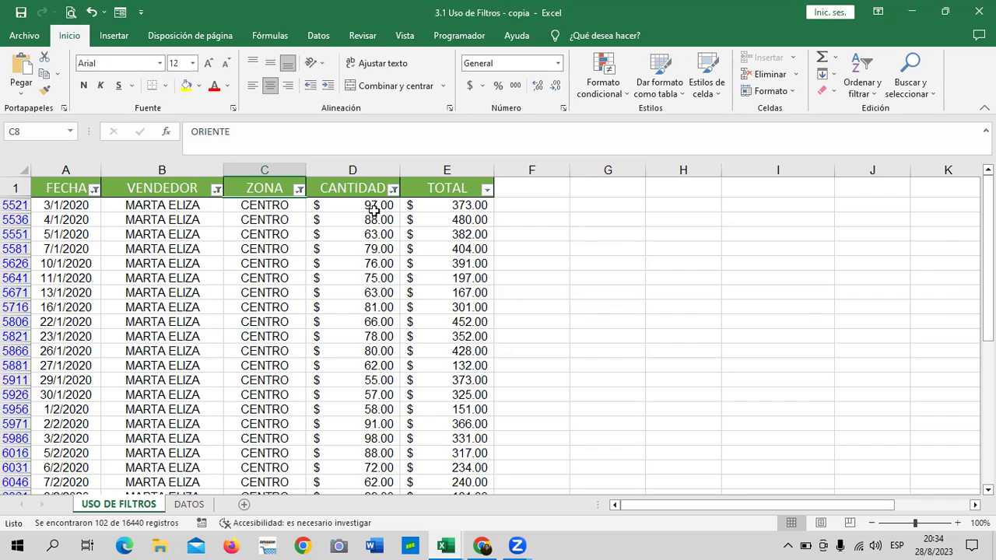
scroll(329, 225, "down", 1)
scroll(331, 249, "down", 2)
scroll(363, 246, "down", 3)
scroll(363, 246, "down", 3)
scroll(363, 246, "down", 1)
scroll(366, 246, "up", 3)
scroll(373, 245, "up", 2)
scroll(373, 245, "up", 3)
scroll(373, 244, "up", 1)
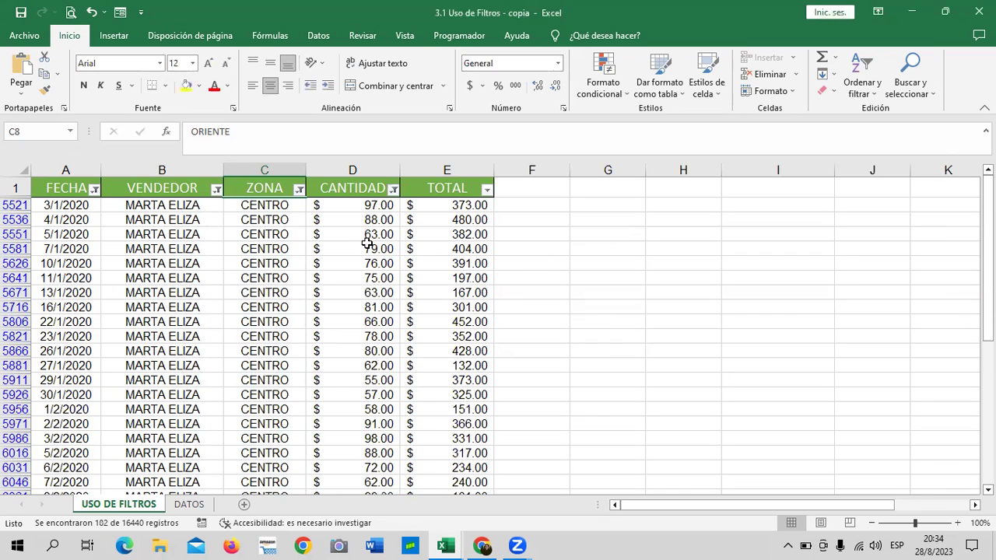
Change the CANTIDAD minimum to 60 and review the 87 remaining rows
left_click(394, 191)
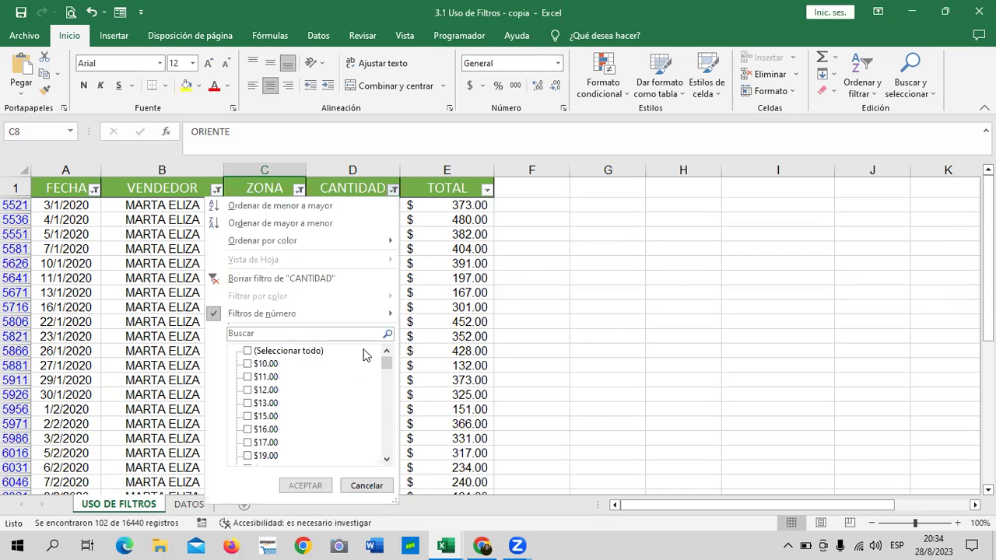
mouse_move(263, 313)
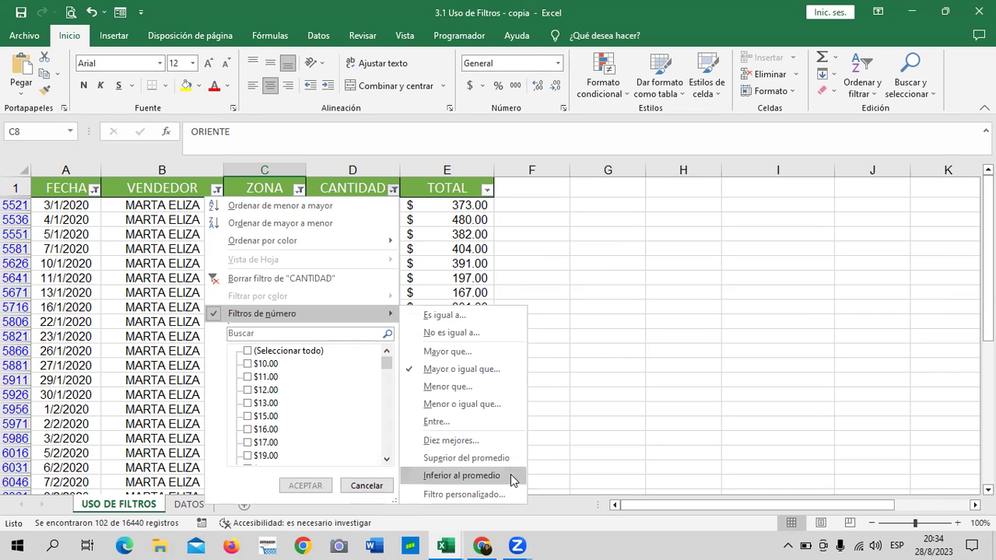
left_click(487, 370)
type("60")
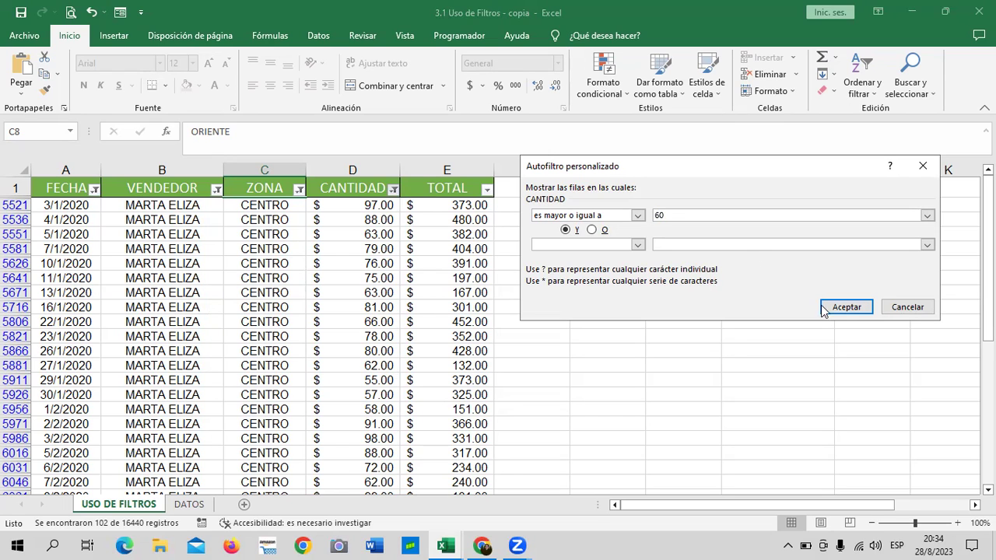
left_click(833, 306)
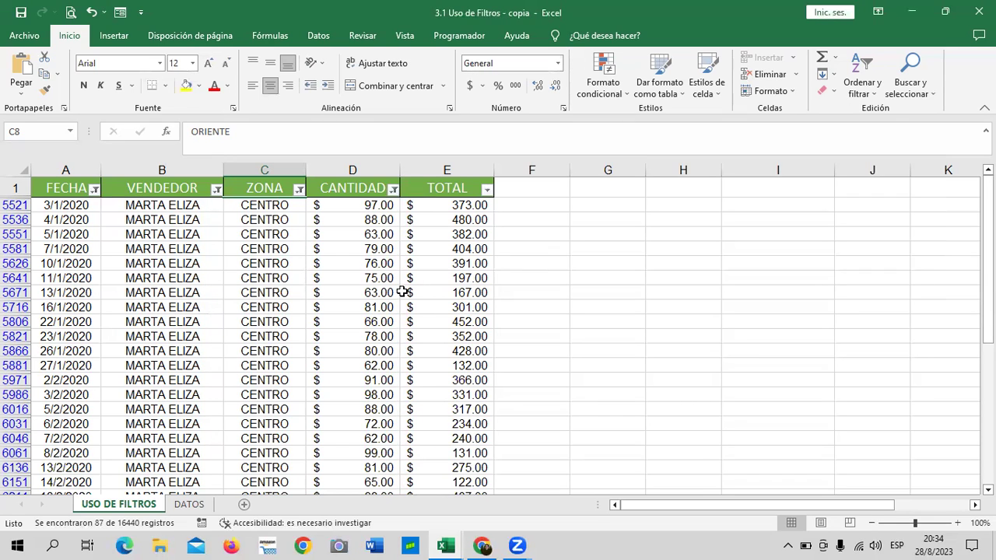
scroll(401, 292, "down", 2)
scroll(399, 294, "down", 2)
scroll(393, 296, "down", 5)
scroll(388, 299, "down", 2)
scroll(386, 300, "down", 4)
scroll(386, 299, "down", 2)
scroll(385, 300, "down", 2)
scroll(384, 300, "down", 2)
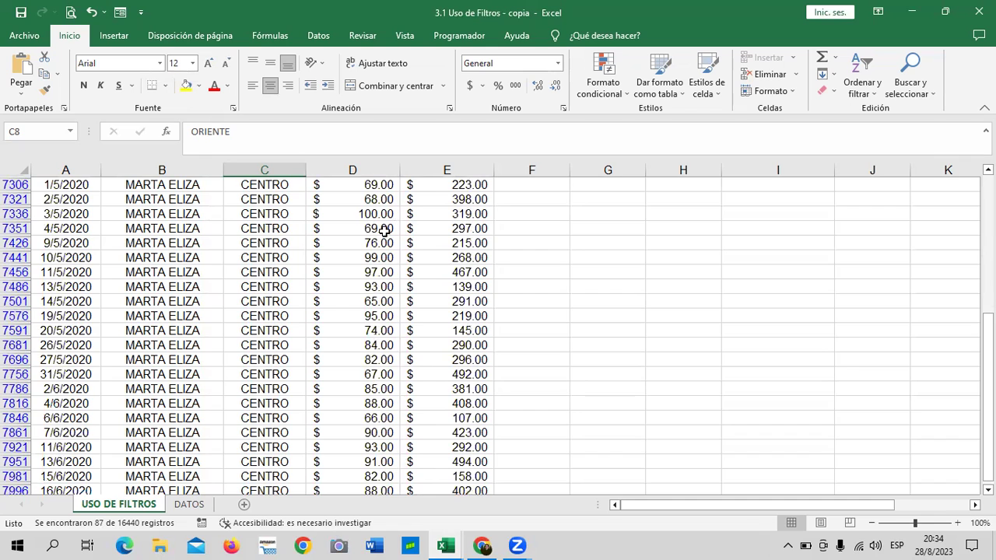
scroll(374, 249, "up", 2)
scroll(367, 261, "up", 4)
scroll(367, 262, "up", 3)
left_click_drag(988, 322, 989, 202)
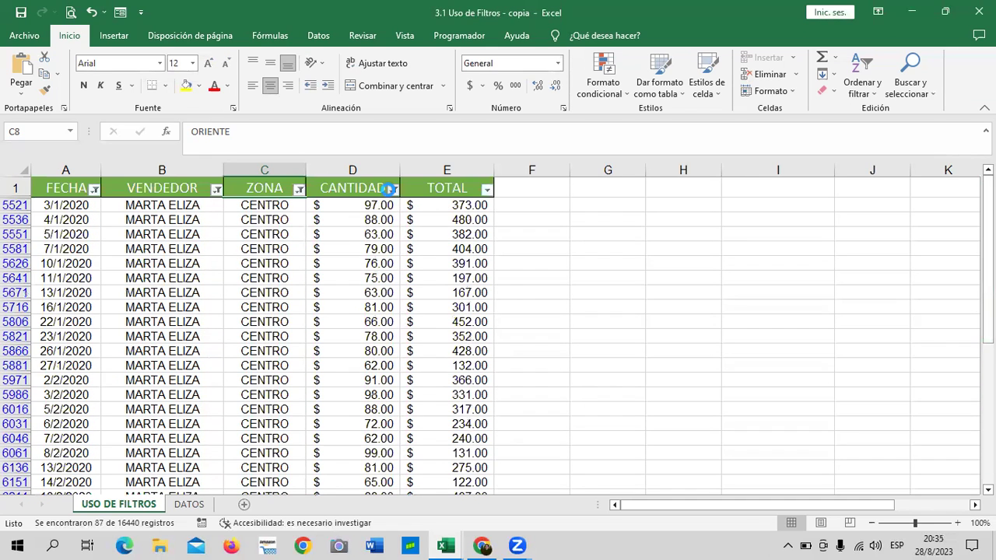
Set the CANTIDAD filter to at least 100, then check all years in the FECHA filter
left_click(393, 189)
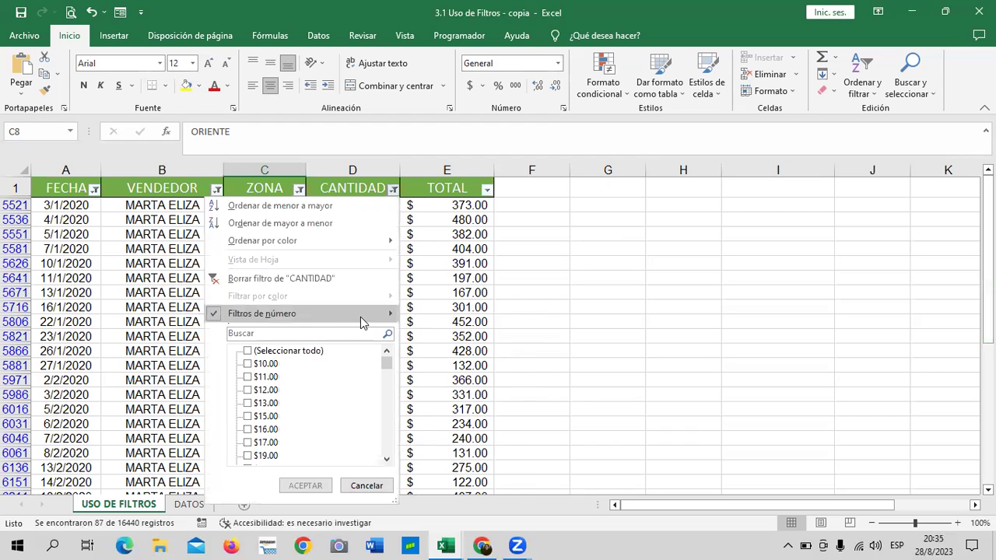
mouse_move(308, 313)
left_click(505, 378)
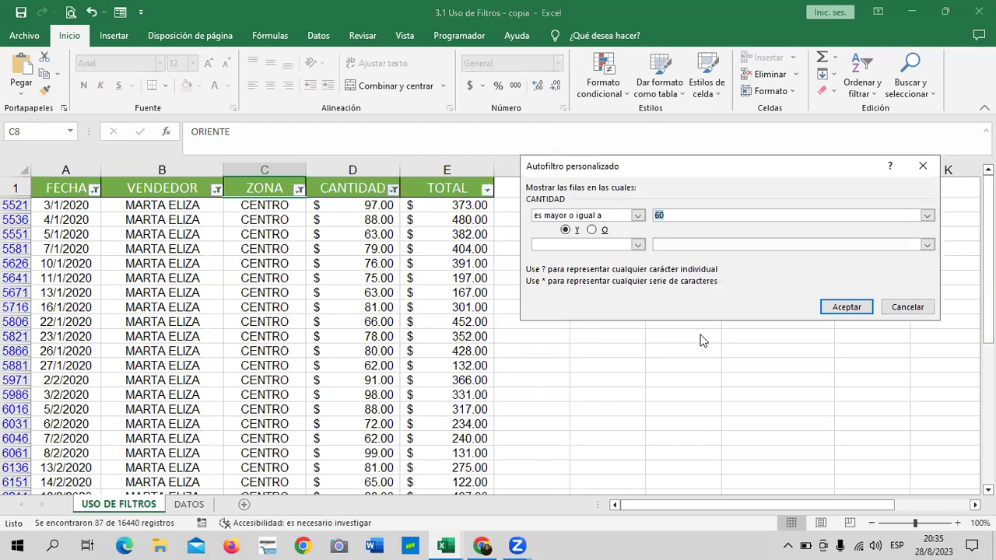
type("100")
left_click(852, 306)
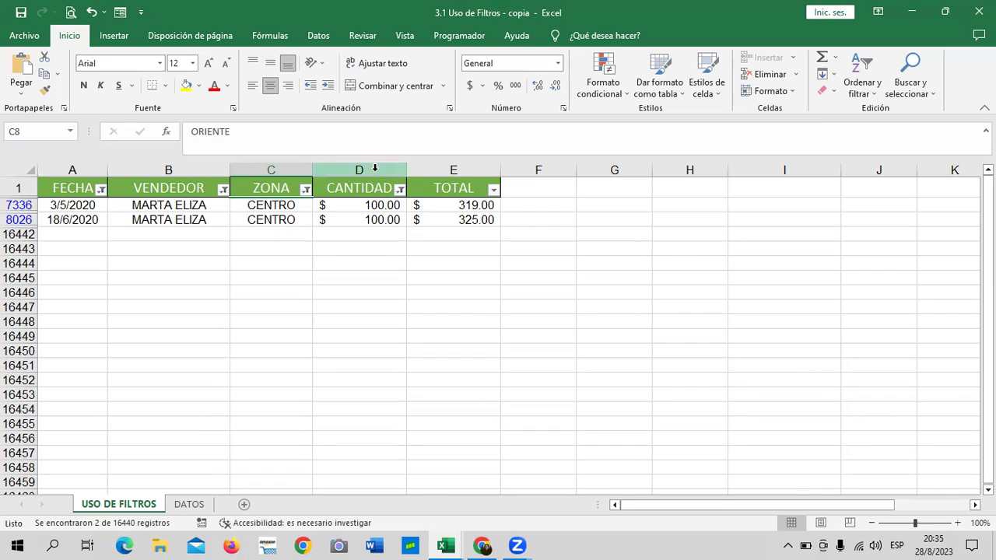
left_click(101, 190)
left_click(44, 352)
Apply the all-years FECHA filter and re-include every zone in the ZONA filter
left_click(107, 489)
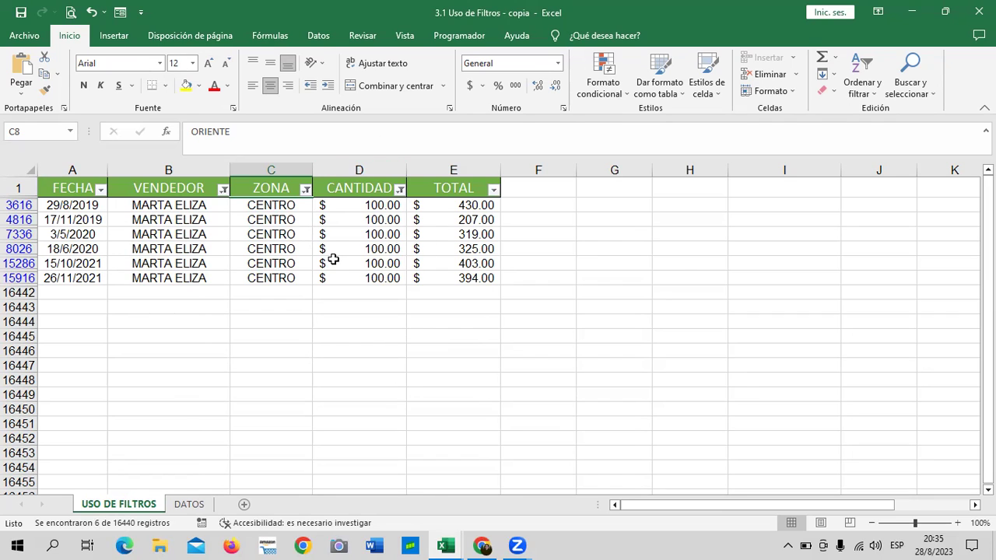
left_click(306, 189)
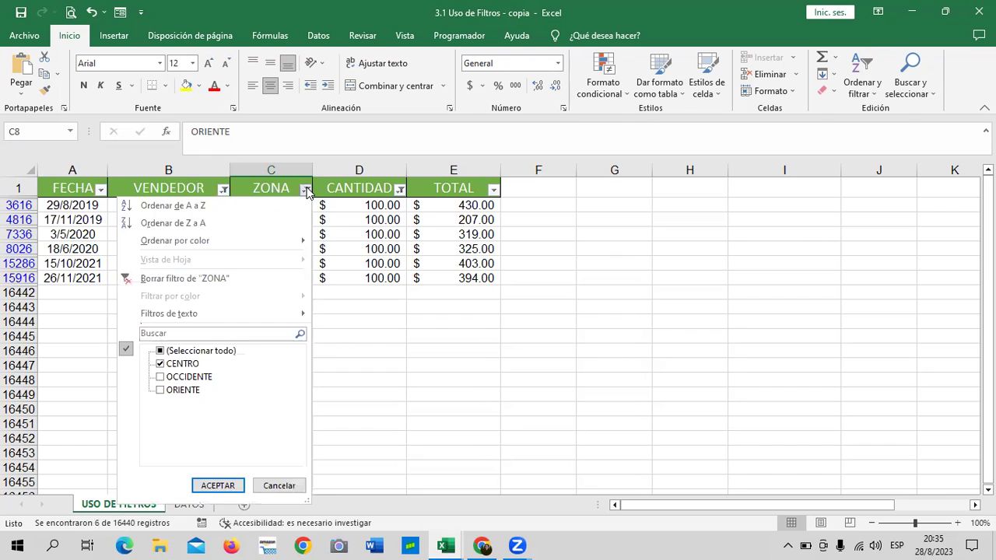
left_click(212, 352)
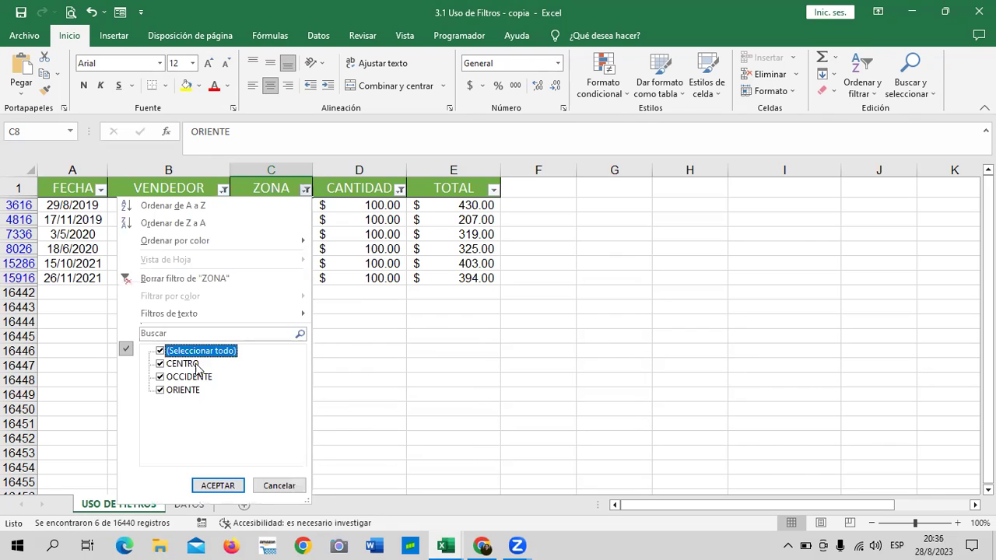
left_click(217, 485)
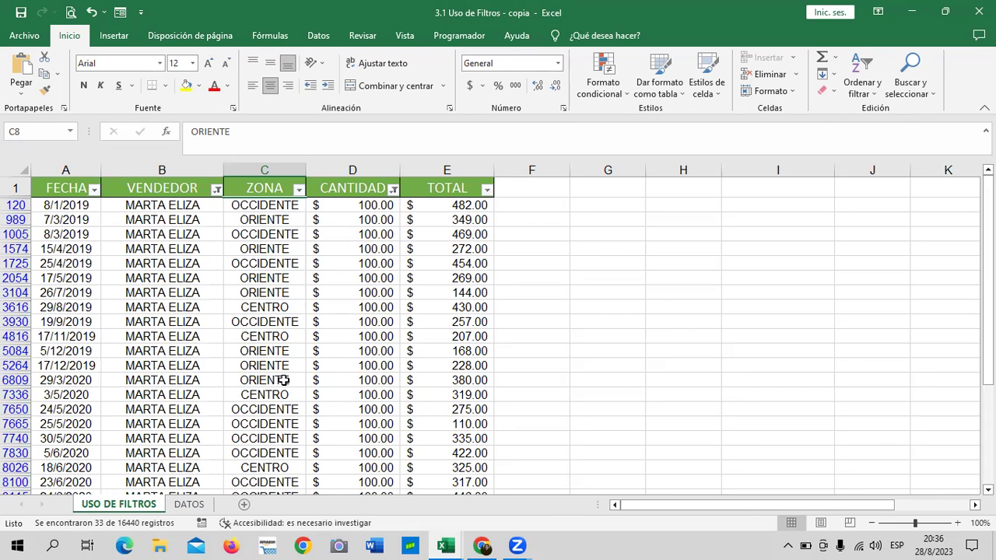
scroll(283, 375, "down", 2)
scroll(283, 376, "down", 2)
scroll(283, 376, "down", 2)
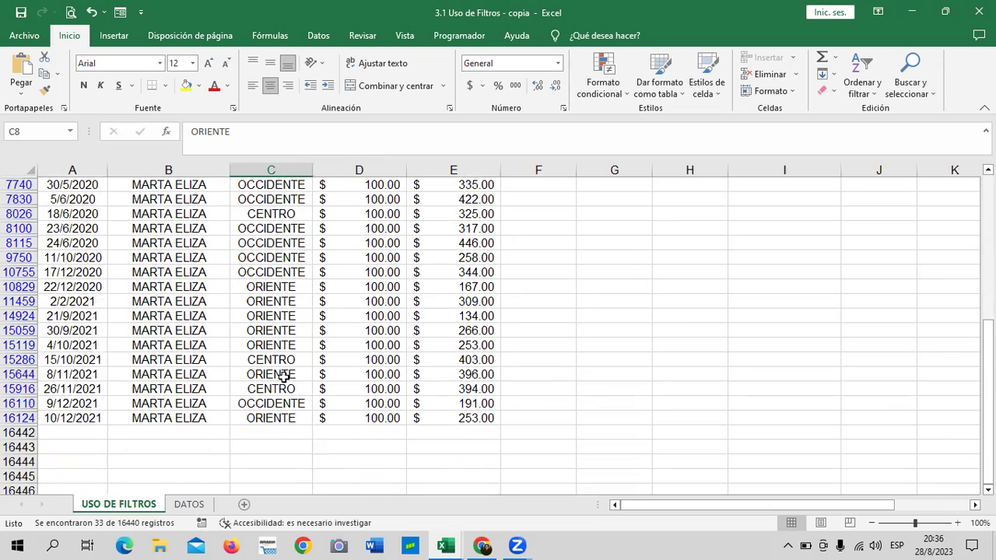
scroll(283, 376, "up", 3)
scroll(283, 376, "up", 2)
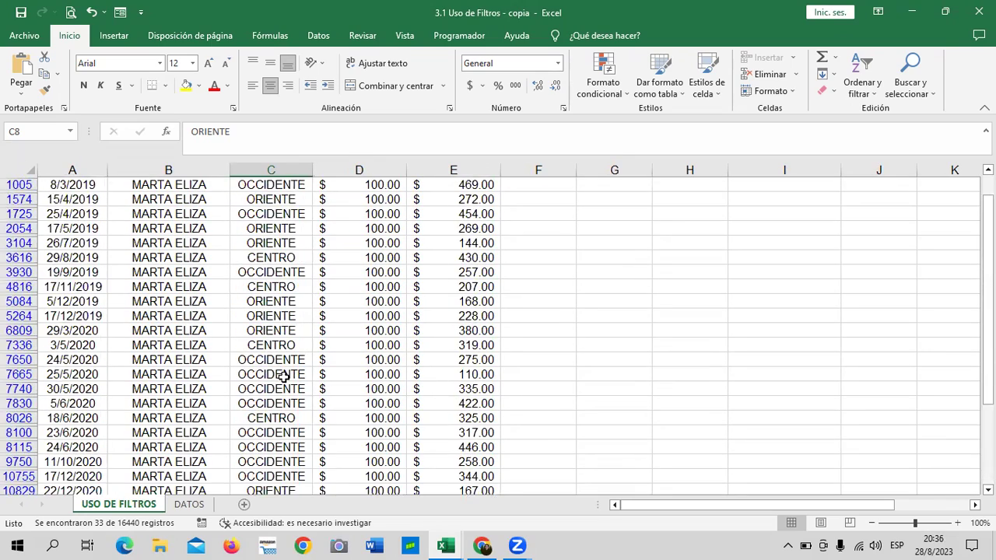
scroll(284, 376, "up", 1)
Re-include every vendor in the VENDEDOR filter
left_click(216, 189)
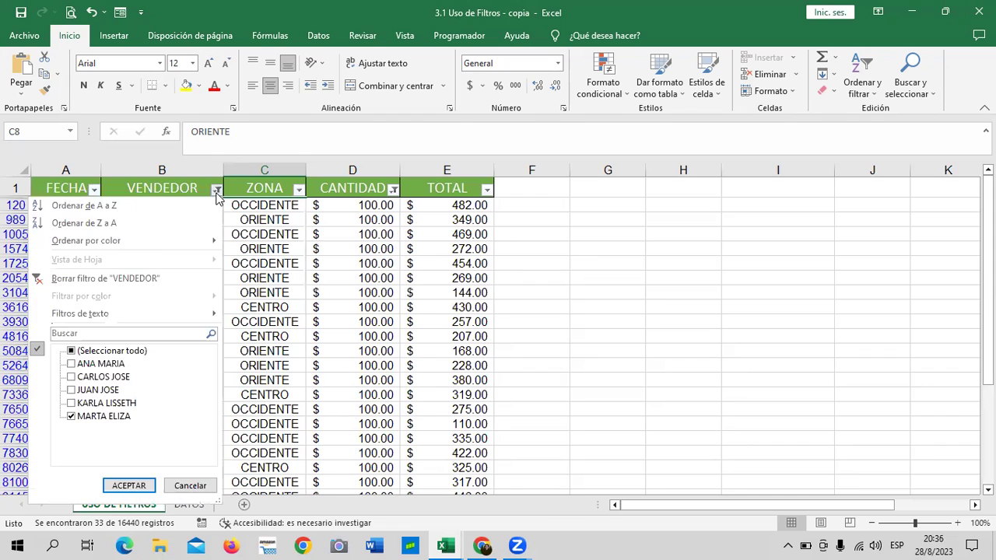
left_click(121, 351)
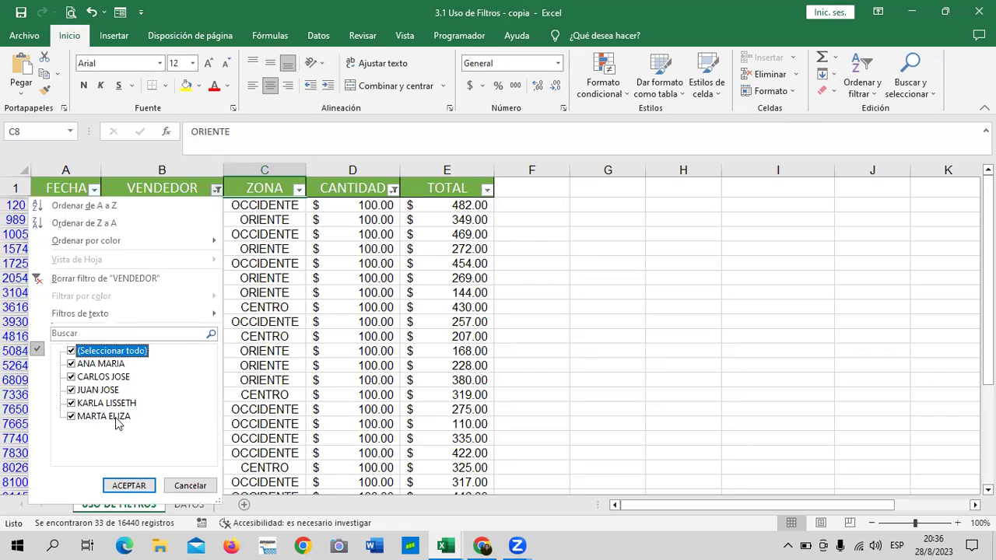
left_click(126, 486)
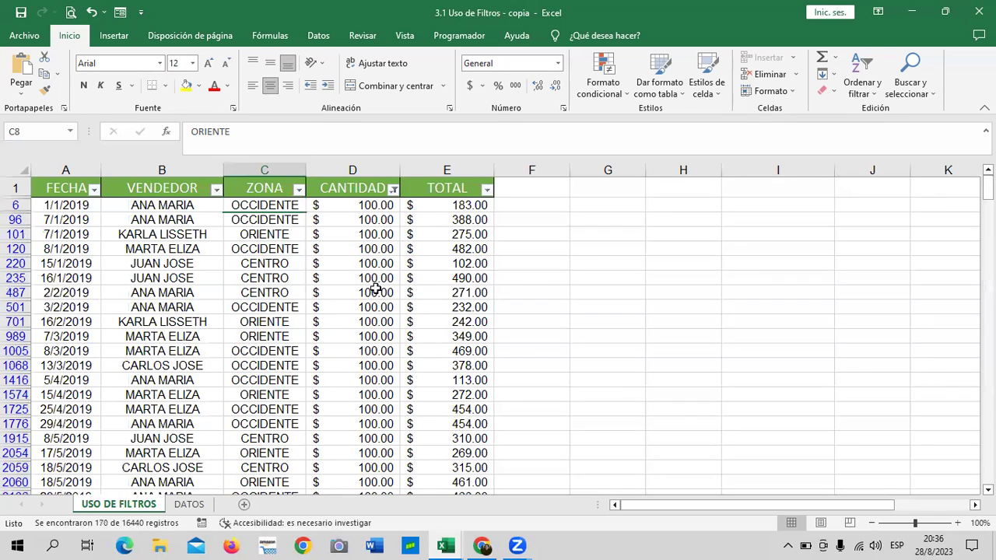
scroll(315, 327, "down", 1)
scroll(315, 331, "down", 3)
scroll(313, 336, "down", 3)
scroll(312, 336, "up", 4)
scroll(315, 331, "up", 3)
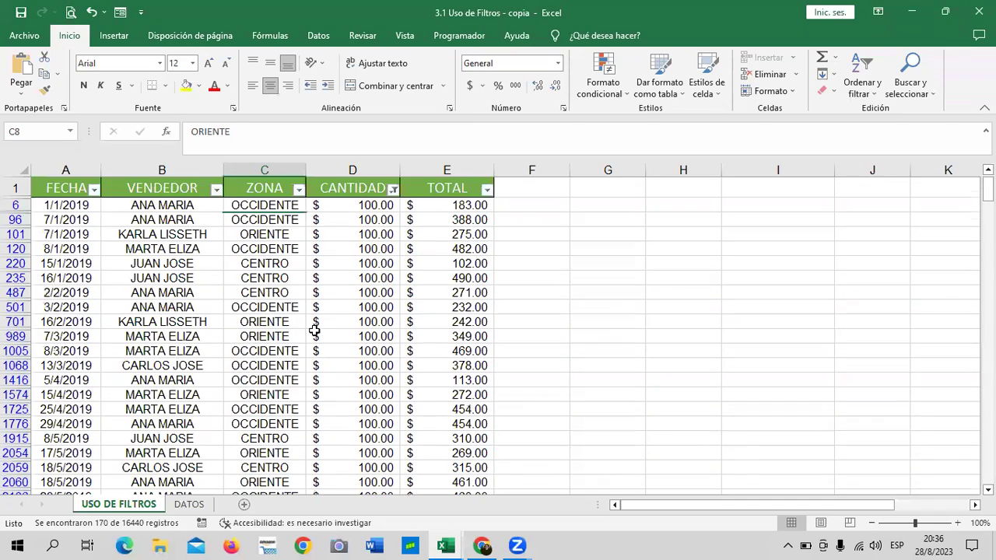
Clear the filter on the CANTIDAD column
left_click(393, 189)
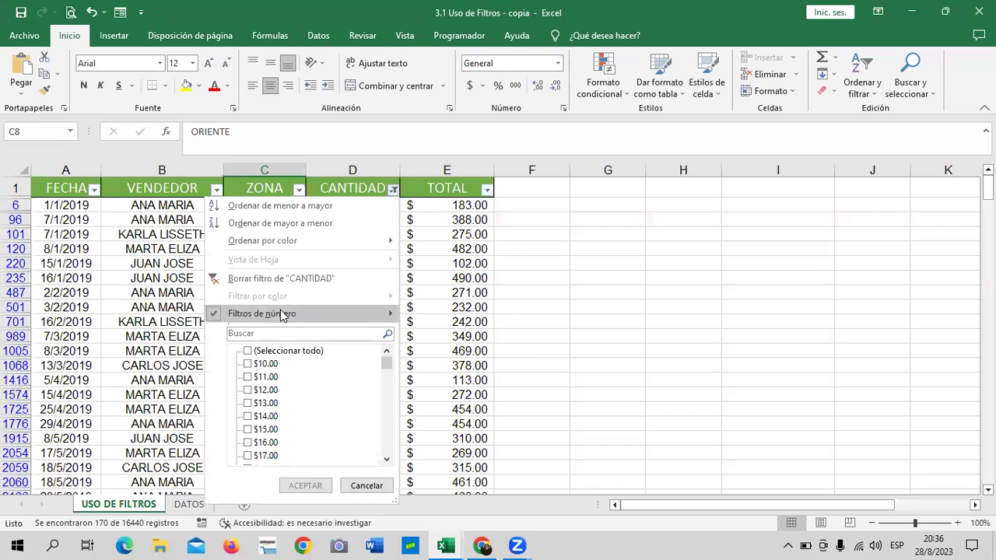
left_click(284, 278)
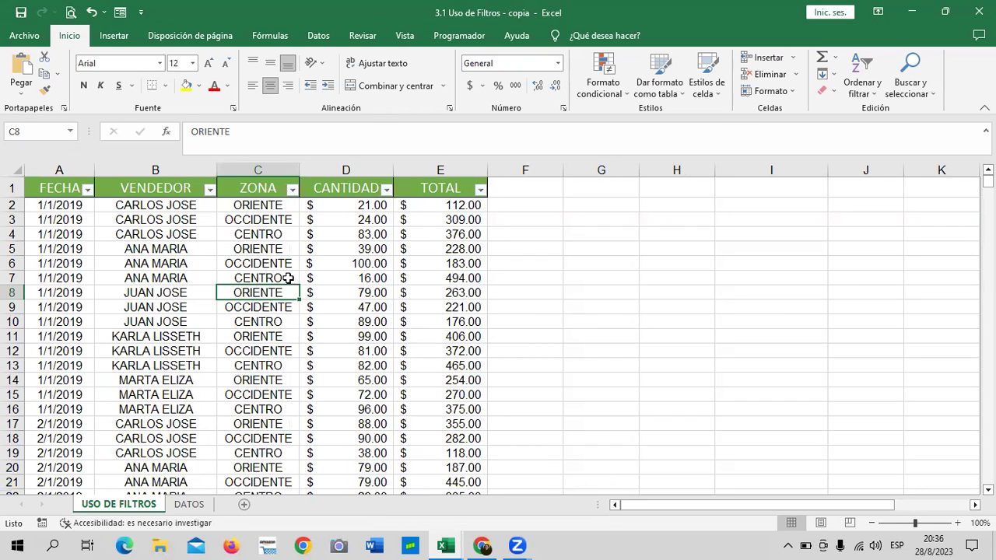
scroll(296, 407, "down", 10)
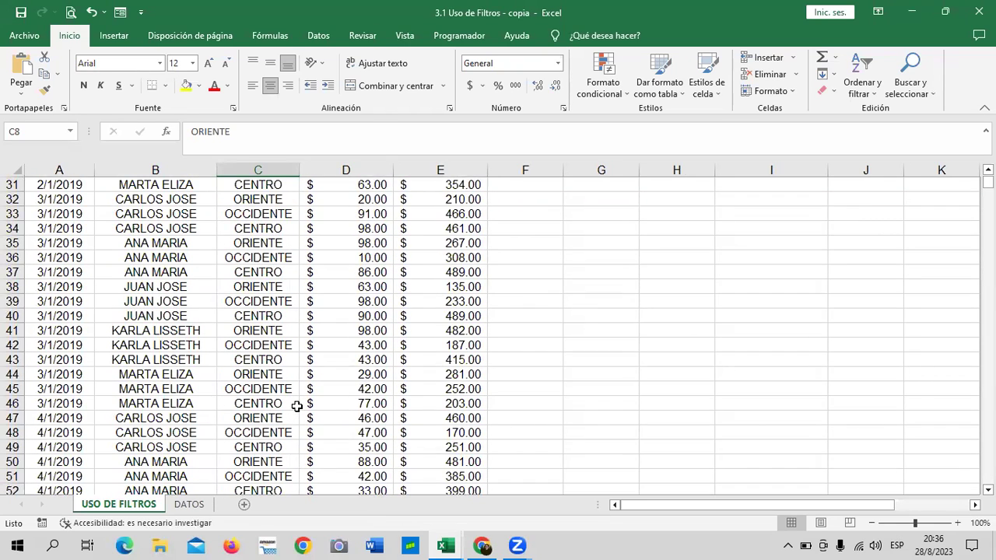
scroll(297, 406, "up", 10)
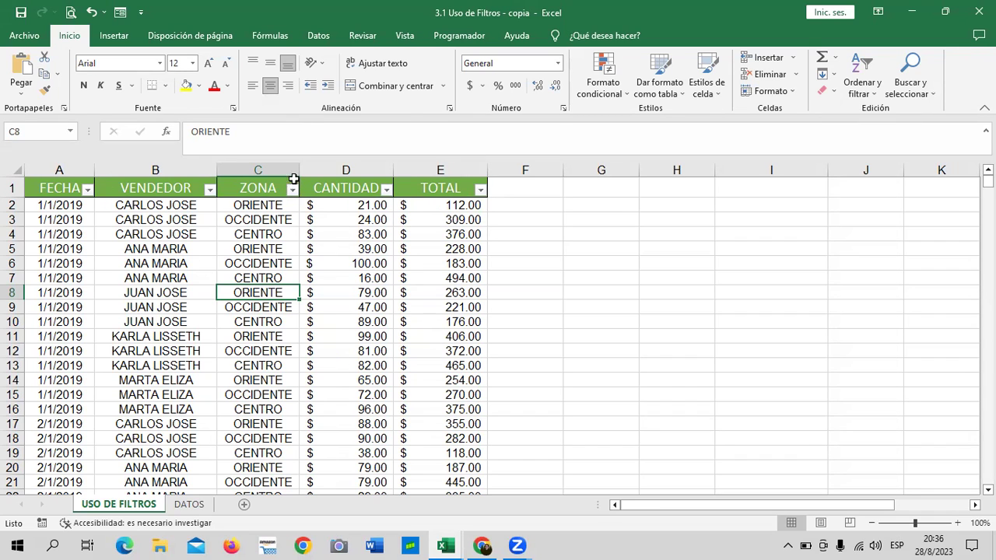
Turn filtering off for the table and go to the Uso de filtros course page
left_click(871, 76)
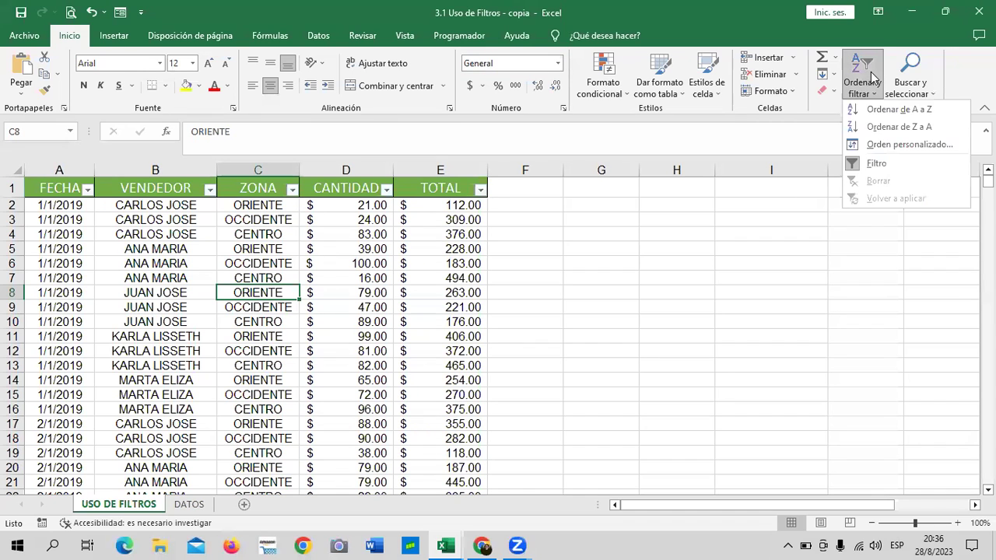
left_click(877, 163)
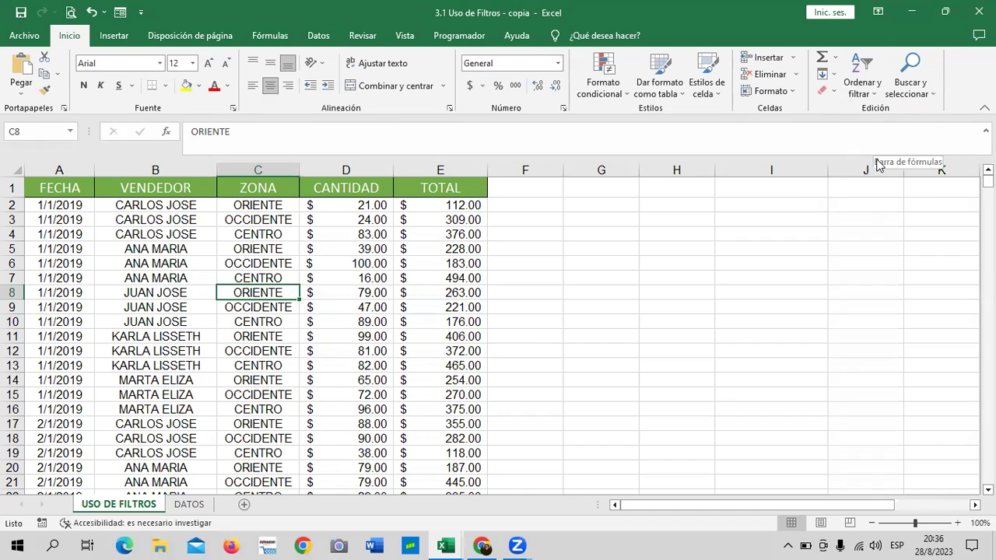
left_click(313, 261)
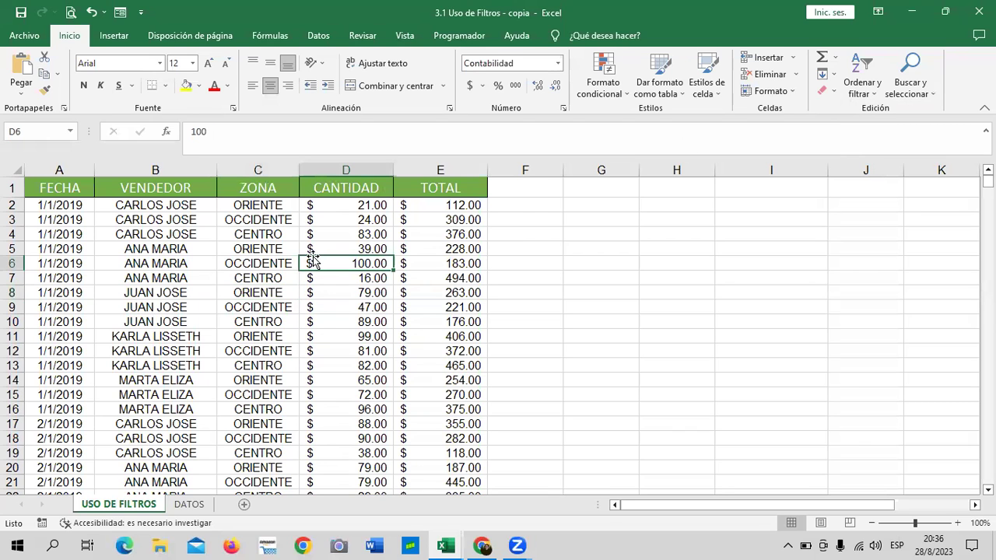
left_click(482, 545)
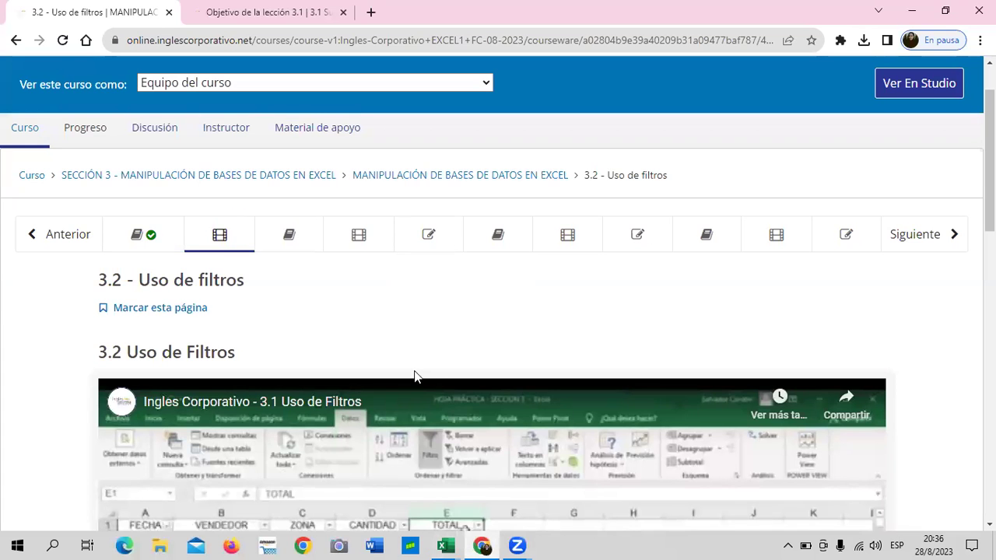
Scroll down to the embedded 3.1 Uso de Filtros video and start playback
scroll(415, 377, "down", 1)
scroll(414, 377, "down", 1)
scroll(412, 376, "down", 2)
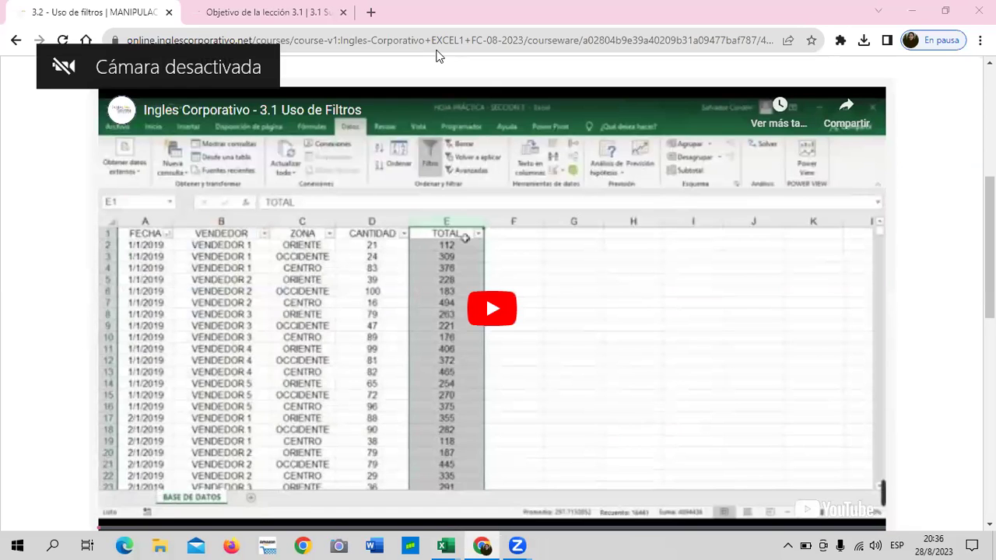
left_click(490, 299)
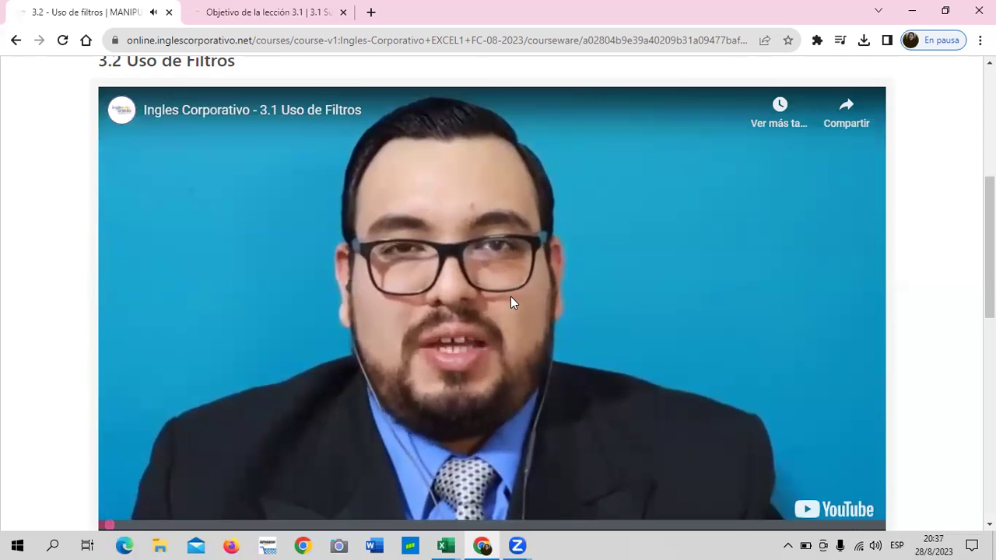
scroll(135, 350, "down", 1)
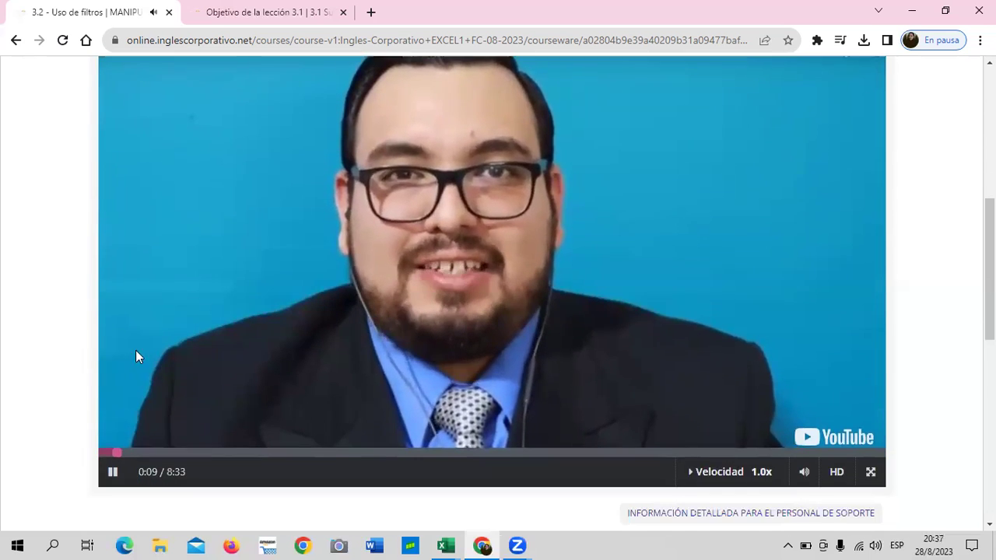
Watch the 3.1 Uso de Filtros video to its end screen, raising the volume midway
scroll(219, 372, "up", 1)
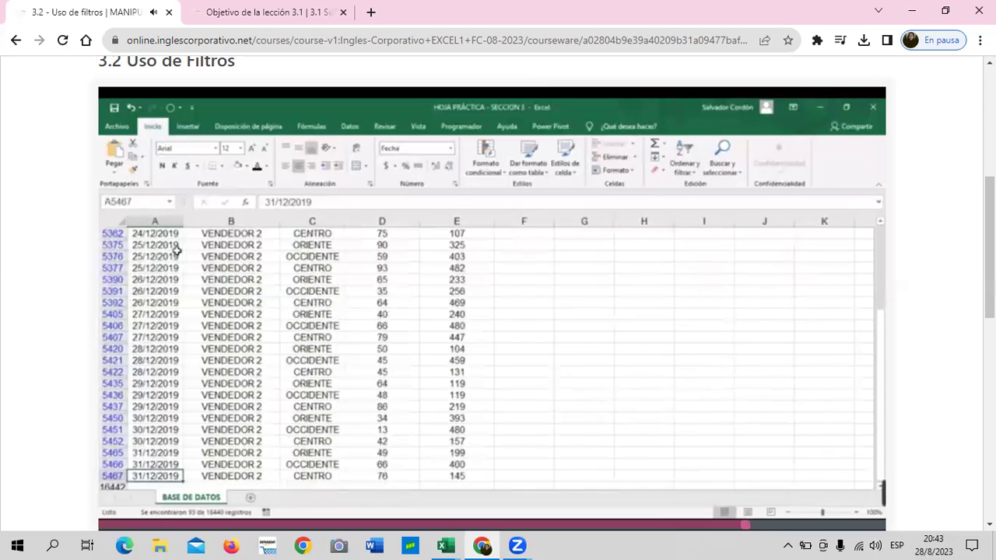
key("XF86AudioRaiseVolume")
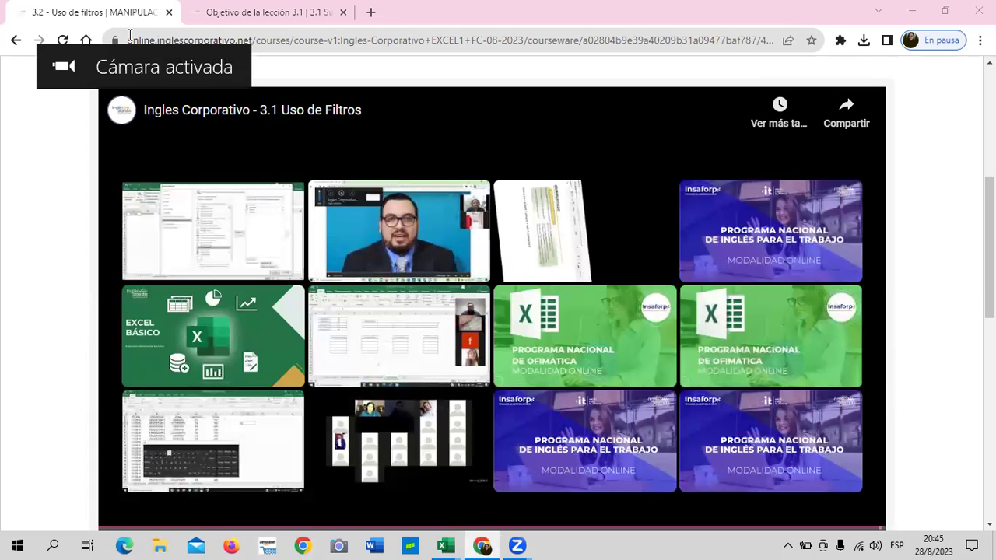
Switch to the '3.1 Uso de Filtros - copia' workbook and return to header cell A1
scroll(389, 428, "down", 1)
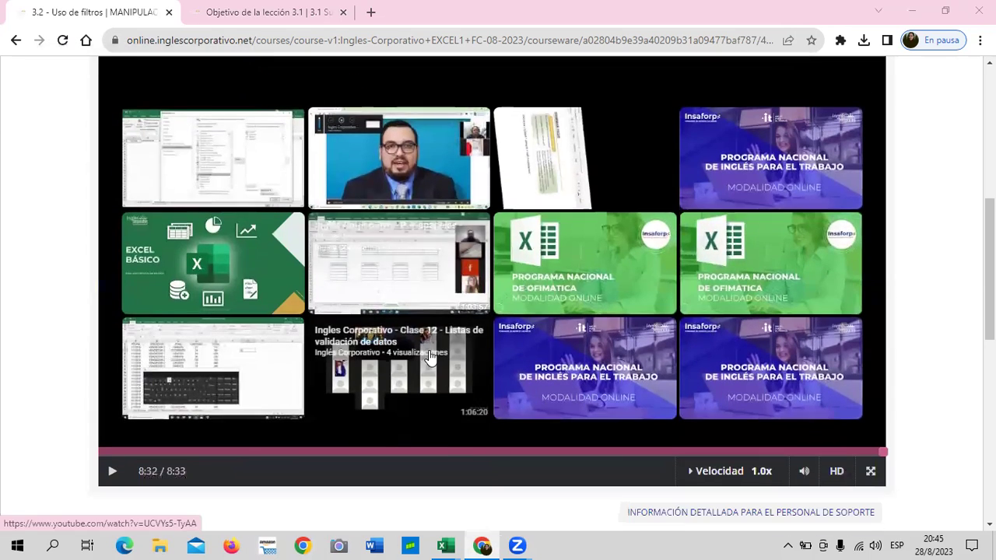
mouse_move(445, 545)
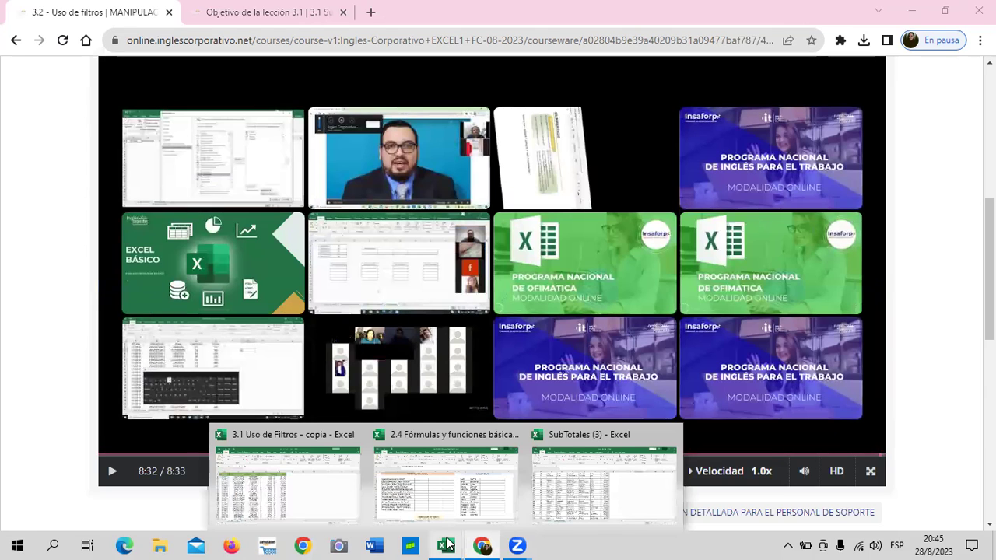
left_click(278, 497)
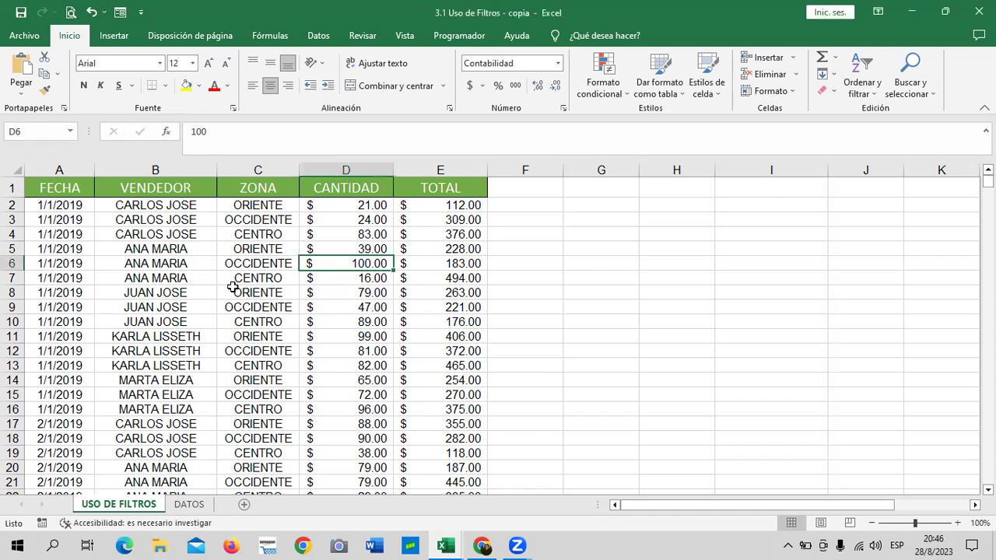
left_click(51, 190)
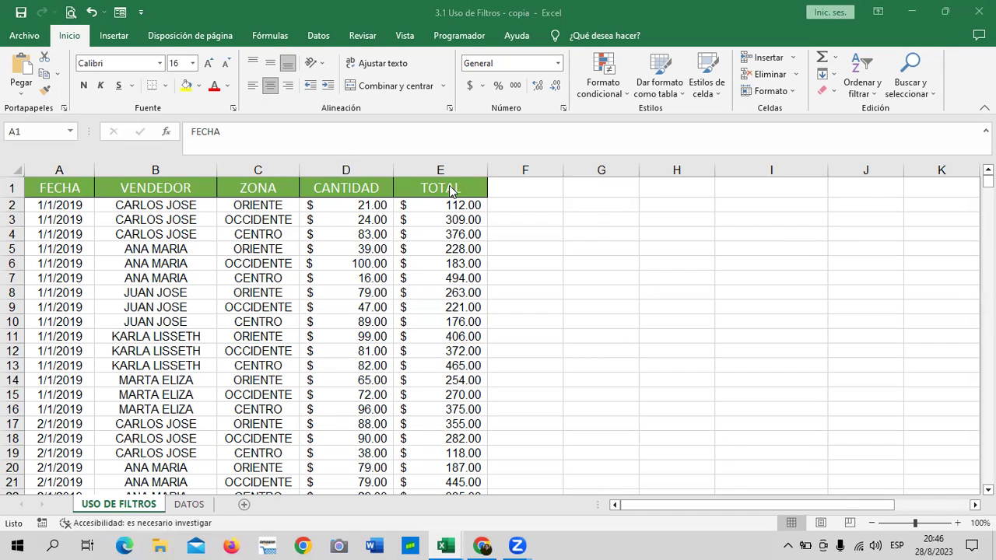
left_click(266, 183)
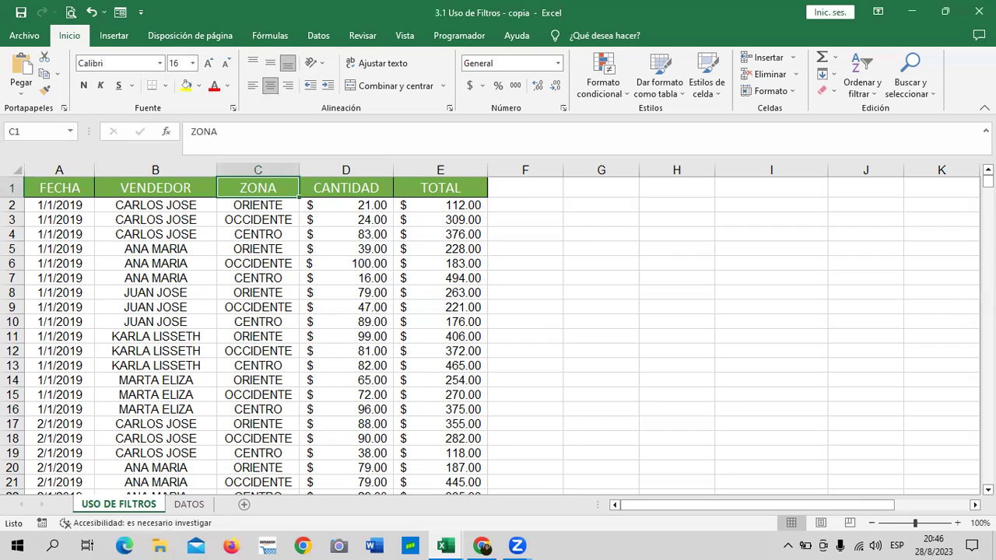
key("ctrl+Home")
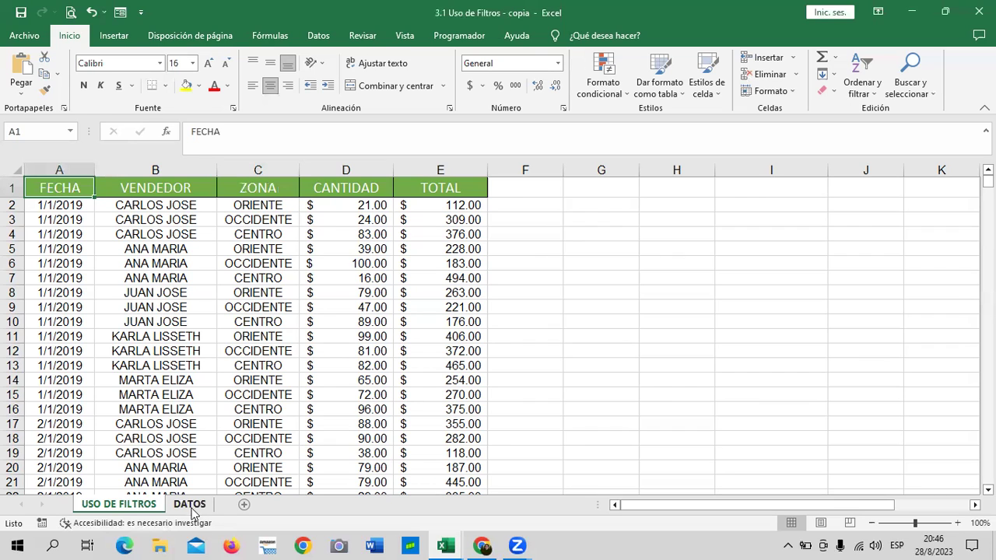
On the DATOS sheet, remove the AutoFilter arrows from the table headers and show the Datos tab
left_click(189, 505)
scroll(274, 405, "up", 2)
scroll(274, 406, "up", 10)
scroll(273, 406, "up", 10)
scroll(275, 401, "up", 1)
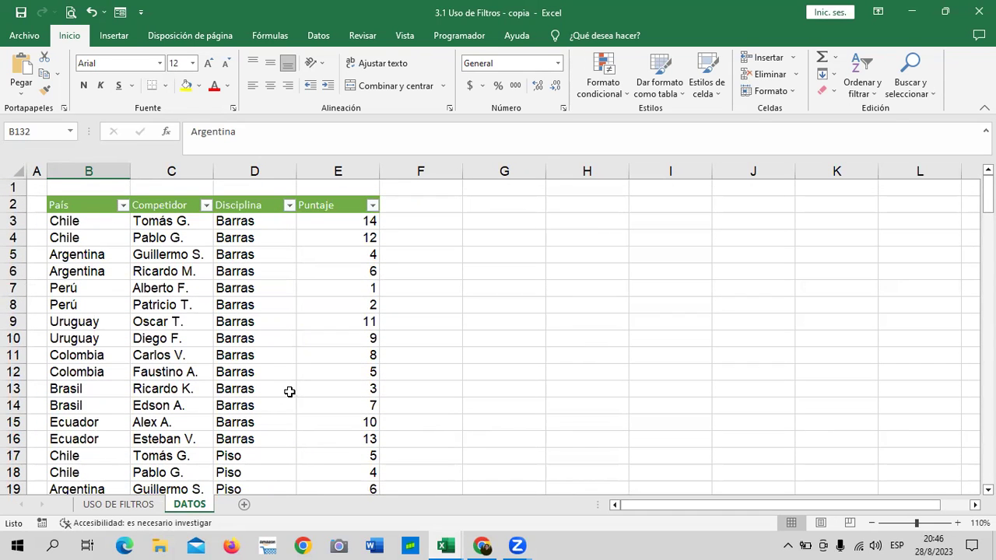
left_click(251, 204)
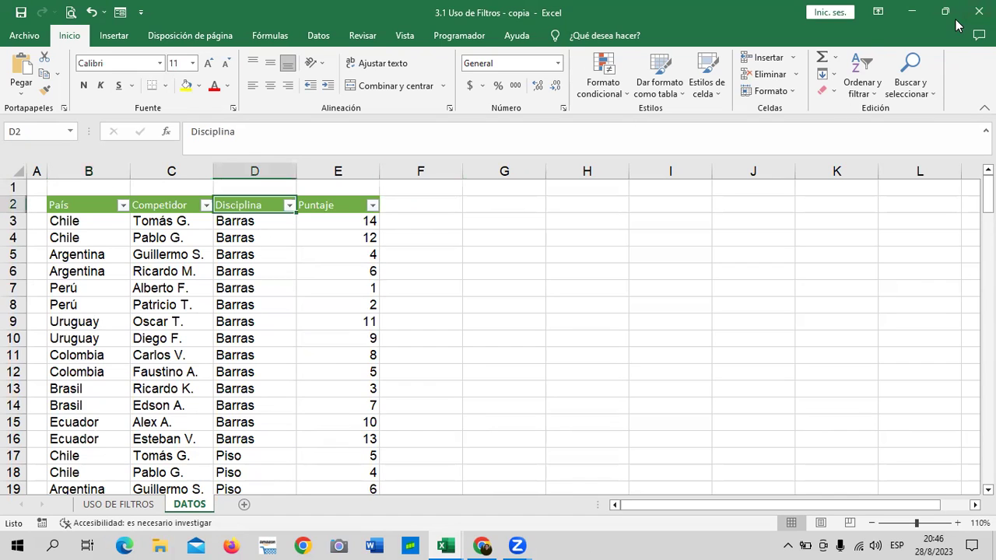
left_click(864, 81)
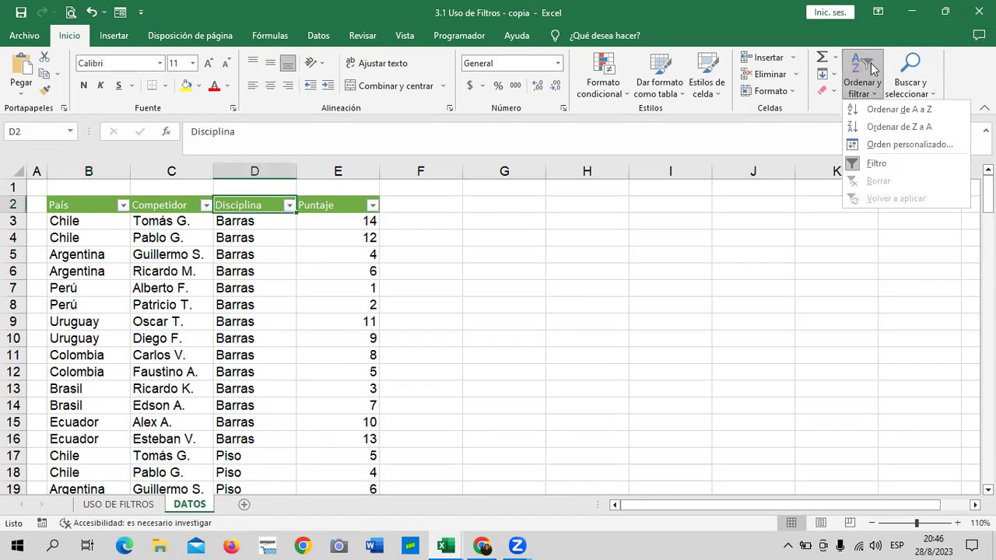
left_click(900, 166)
left_click(179, 320)
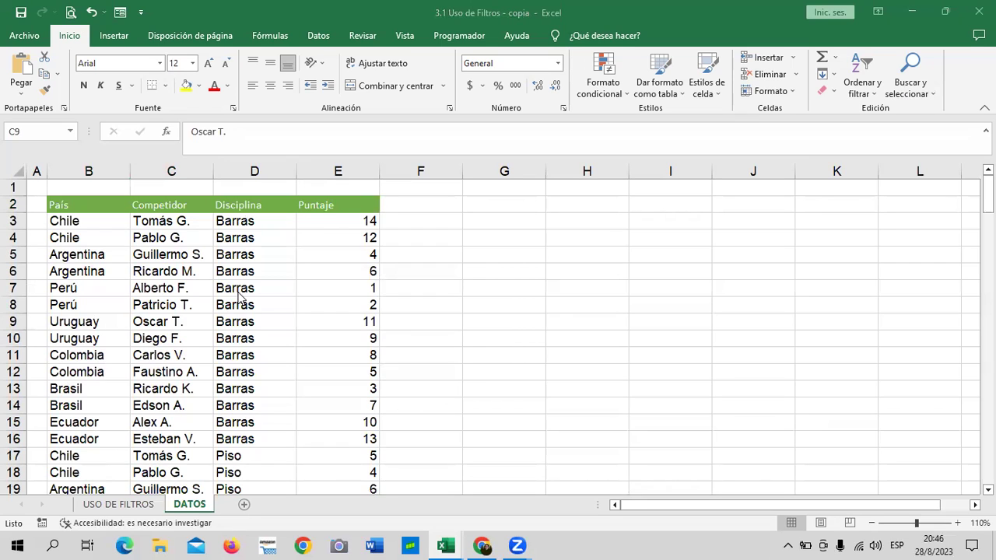
left_click(319, 38)
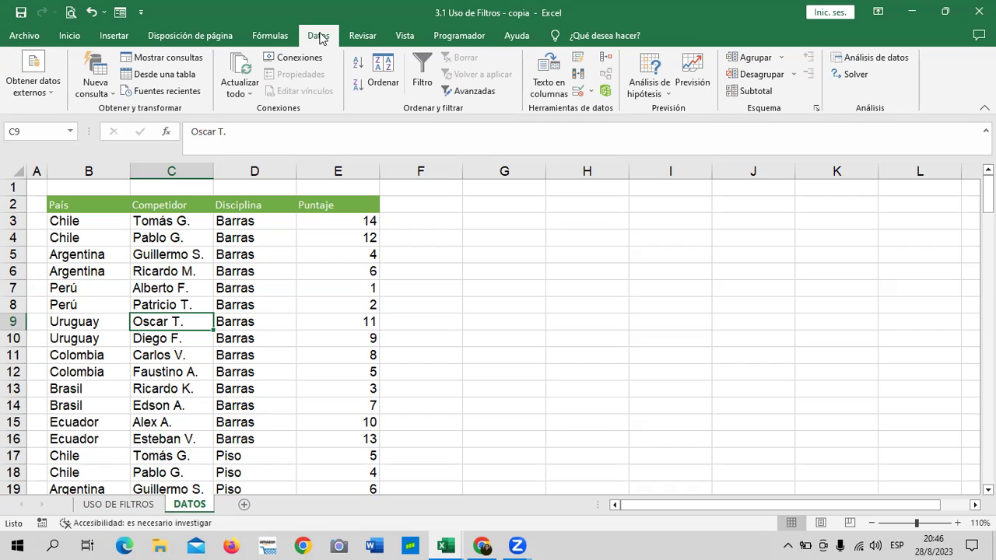
Copy the País, Competidor, Disciplina, Puntaje header row from B2:E2 into H2:K2
left_click(255, 238)
left_click_drag(70, 204, 329, 204)
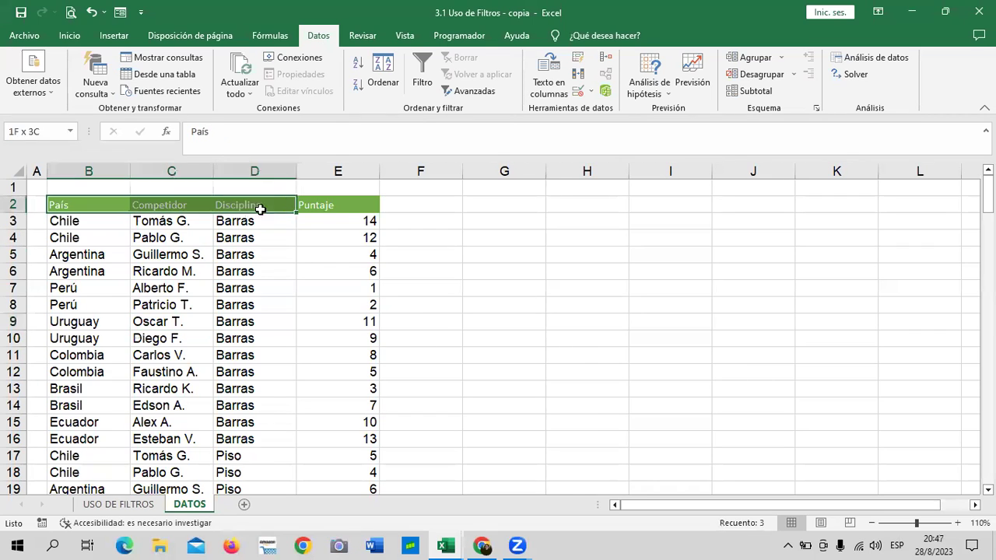
right_click(329, 204)
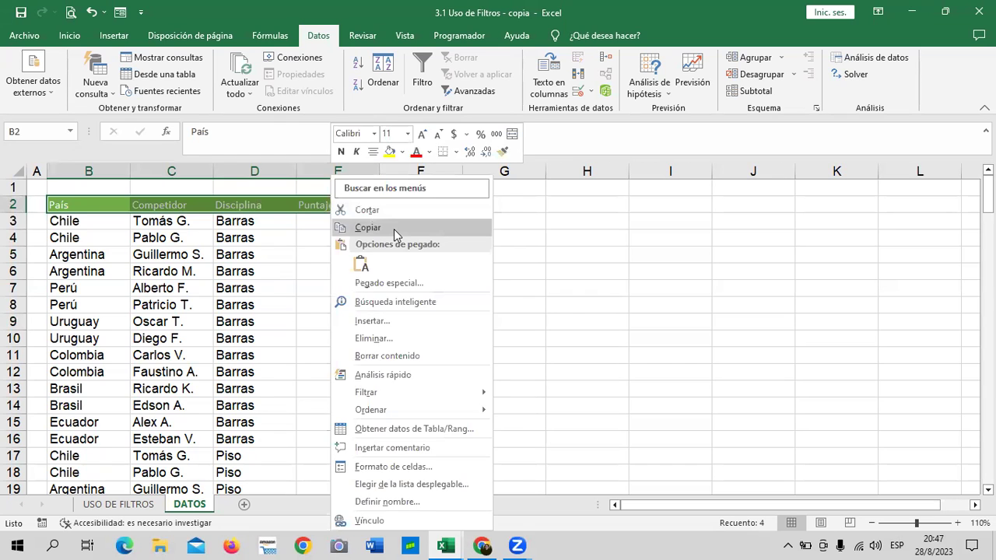
left_click(394, 229)
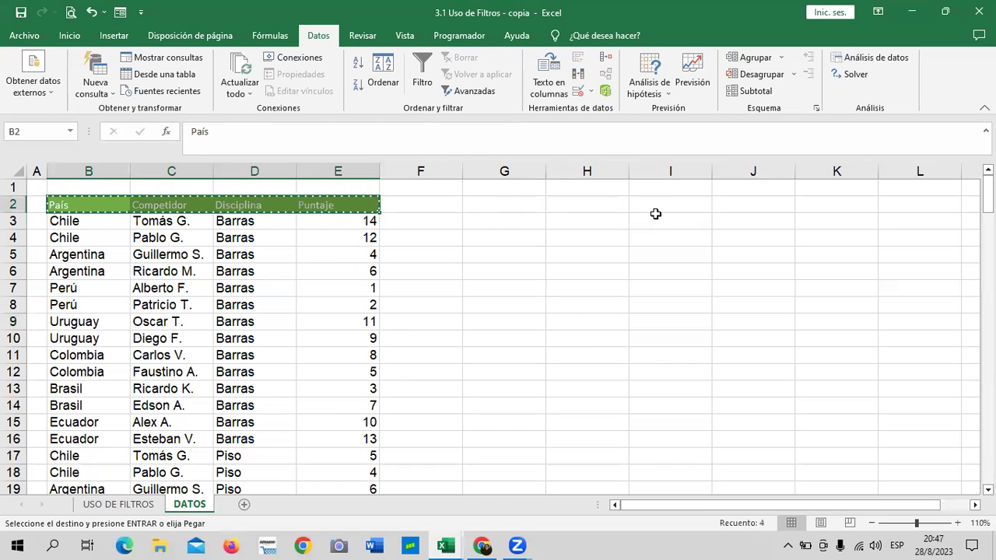
left_click(601, 203)
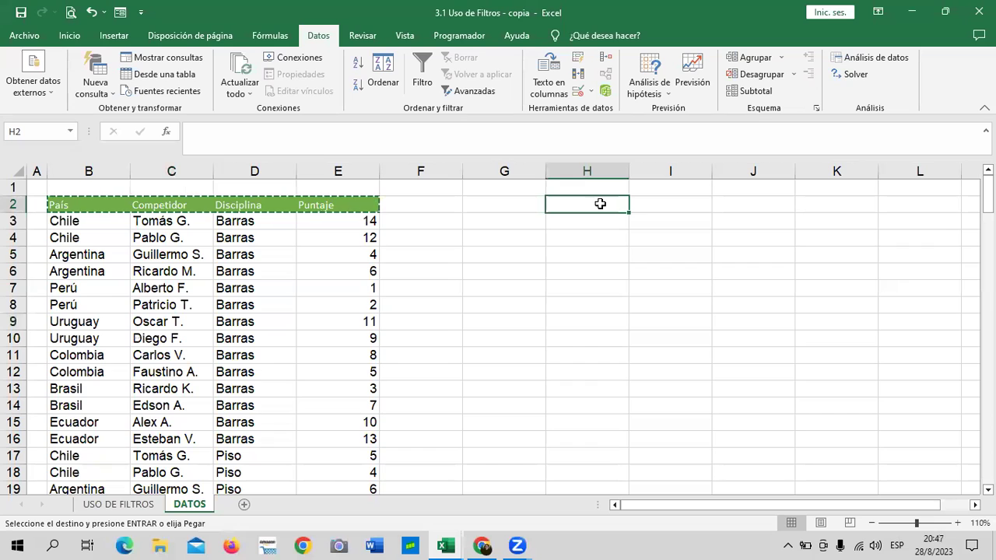
key("ctrl+v")
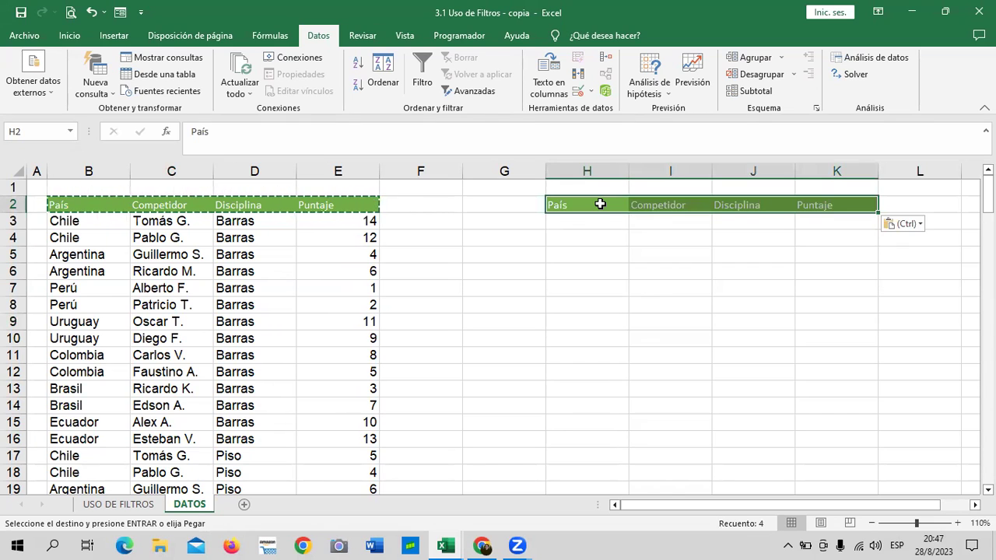
key("Escape")
left_click(614, 254)
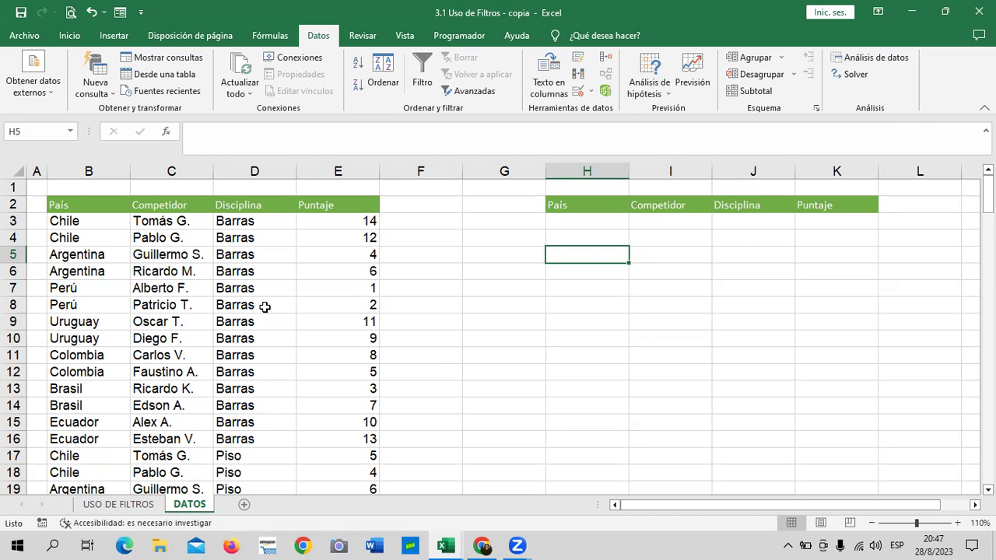
Copy a 'Disco' cell from column D into J3 under the Disciplina header
scroll(264, 307, "down", 2)
scroll(264, 308, "down", 3)
scroll(264, 310, "down", 1)
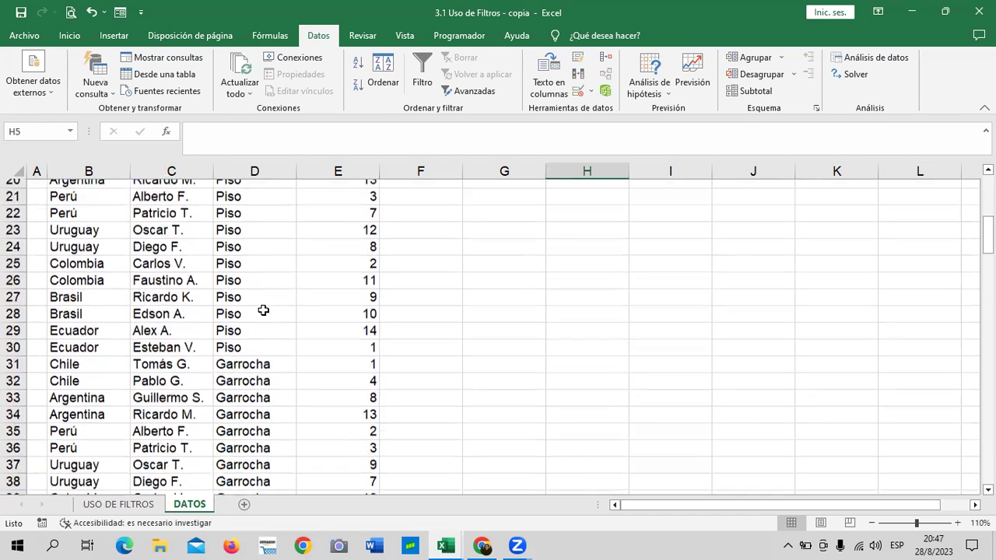
scroll(264, 311, "down", 8)
scroll(297, 316, "down", 3)
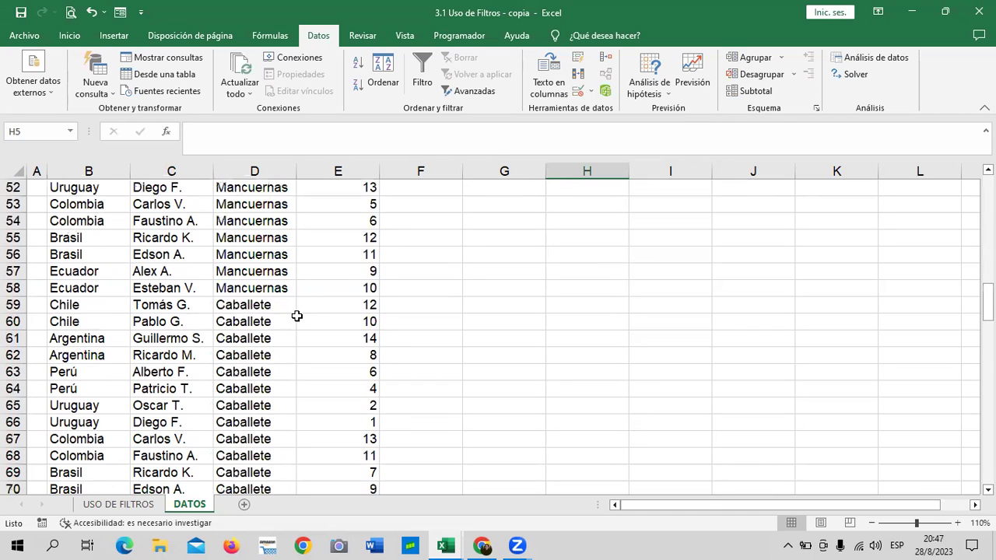
scroll(275, 334, "down", 6)
scroll(276, 334, "down", 2)
scroll(275, 333, "down", 3)
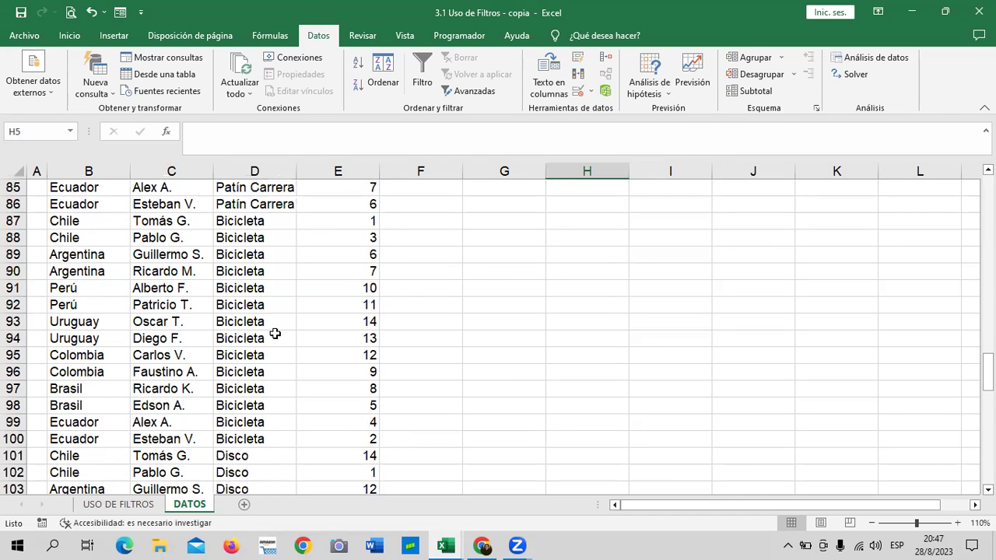
scroll(275, 334, "down", 4)
left_click(238, 274)
right_click(239, 276)
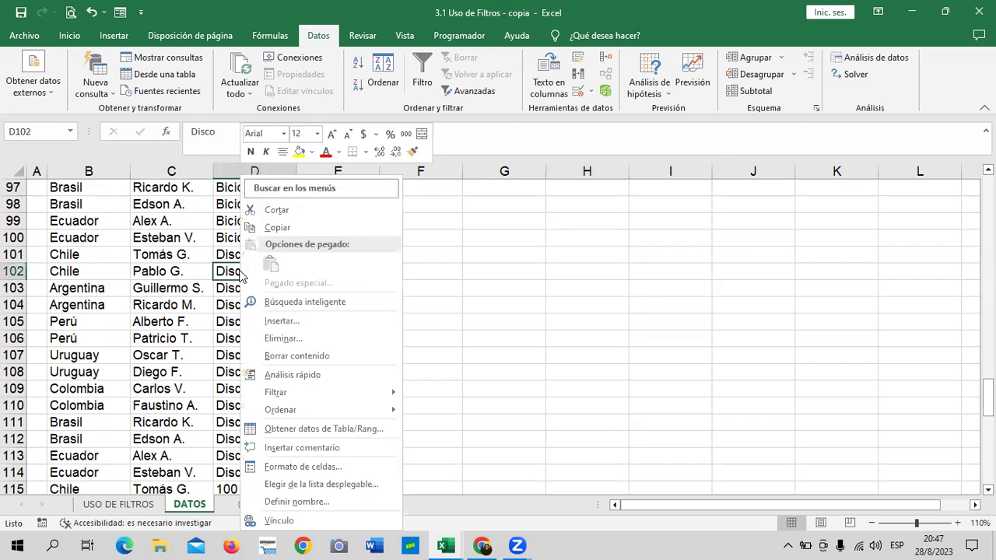
left_click(272, 227)
scroll(615, 304, "up", 5)
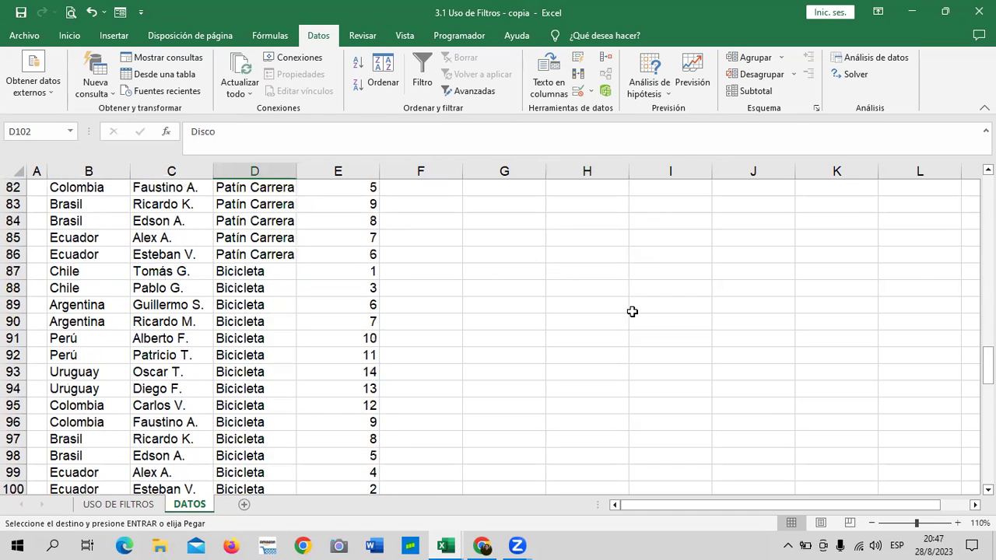
scroll(632, 312, "up", 11)
scroll(622, 313, "up", 5)
scroll(622, 315, "up", 11)
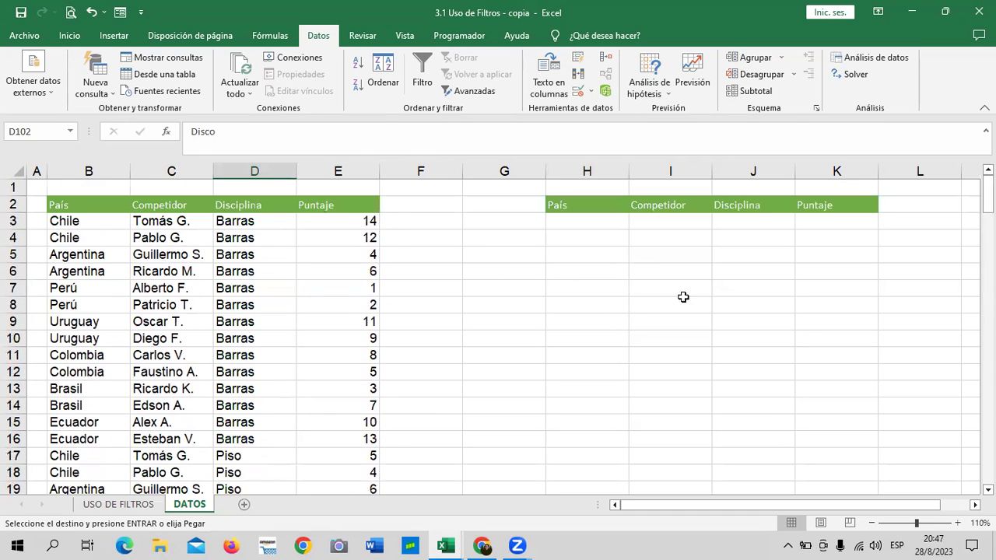
left_click(749, 221)
key("ctrl+v")
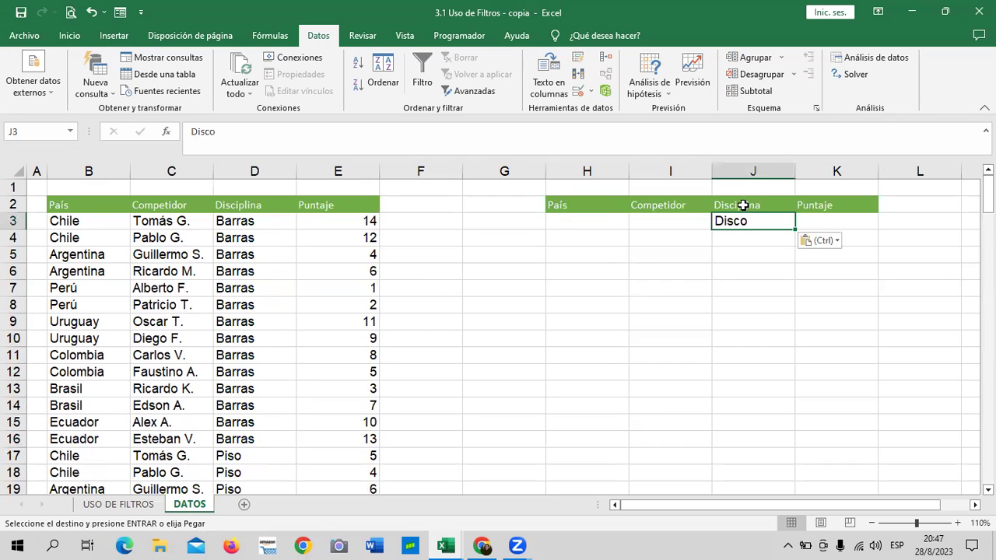
key("Escape")
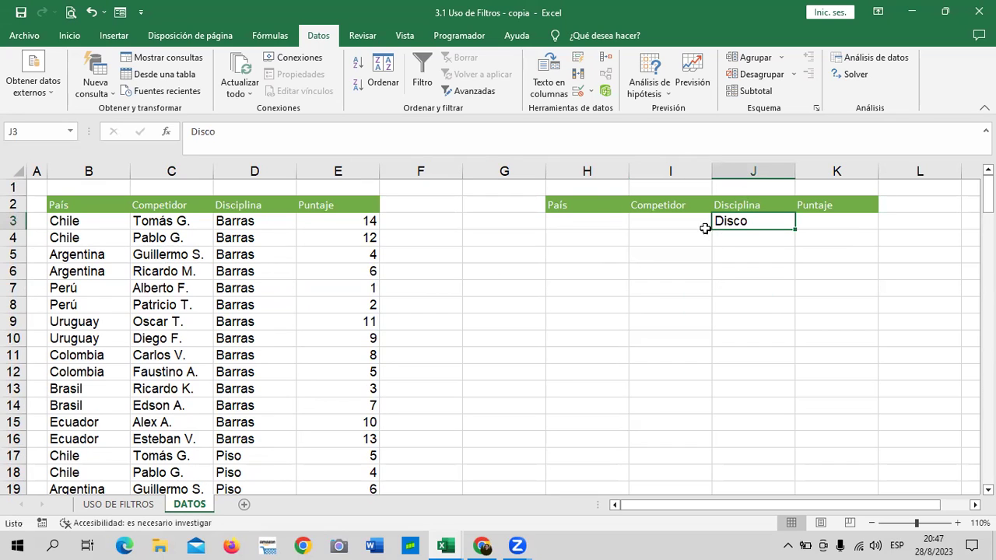
Check the H2:K3 criteria block and put the active cell back inside the data table
left_click(586, 205)
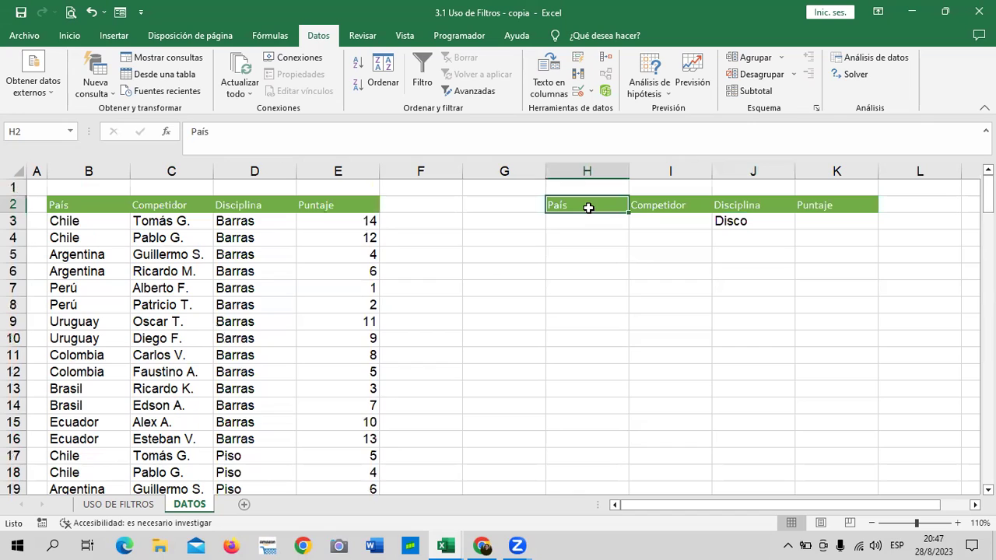
left_click(753, 220)
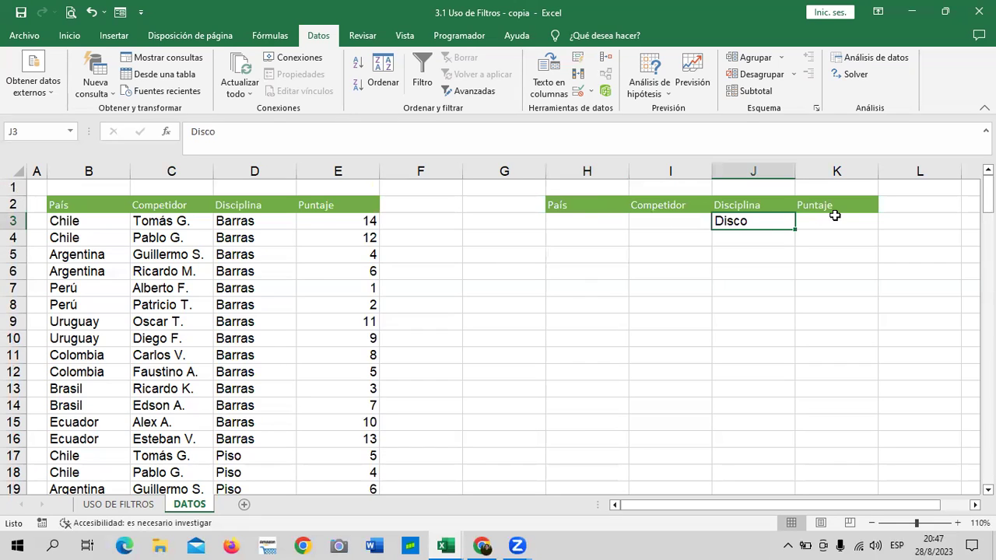
left_click(745, 265)
left_click(749, 222)
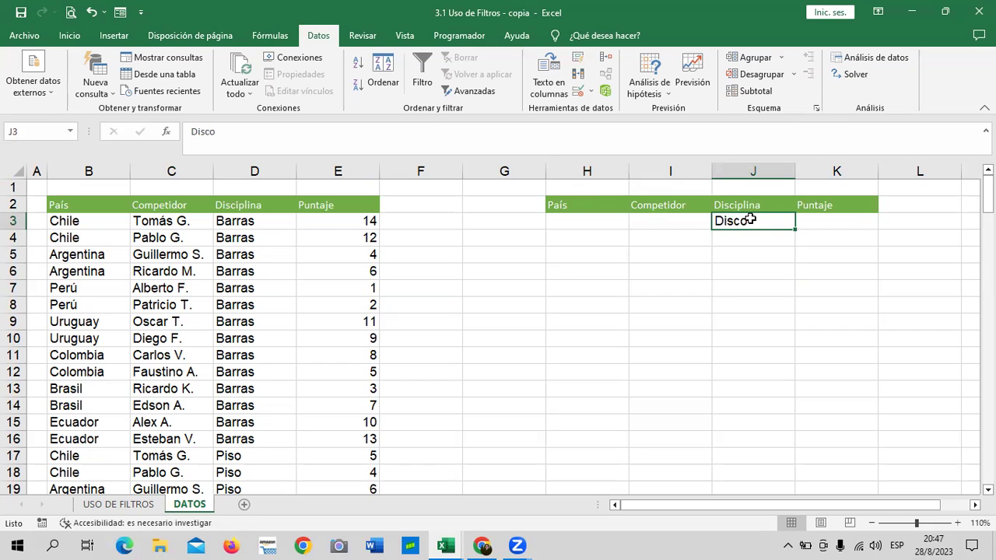
left_click(227, 268)
left_click(167, 322)
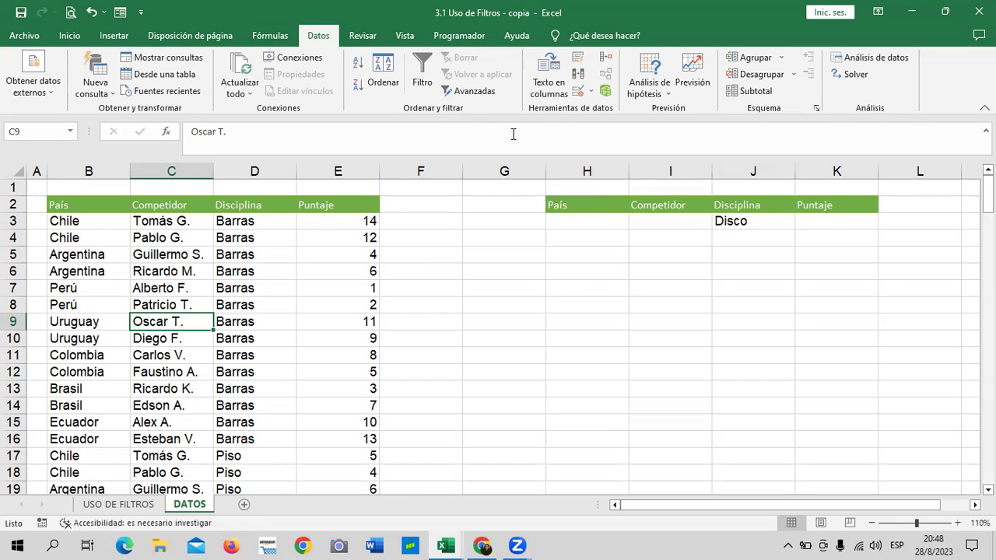
Set Advanced Filter to copy elsewhere, with list range $B$2:$E$142 and criteria DATOS!$H$2:$K$3
left_click(469, 93)
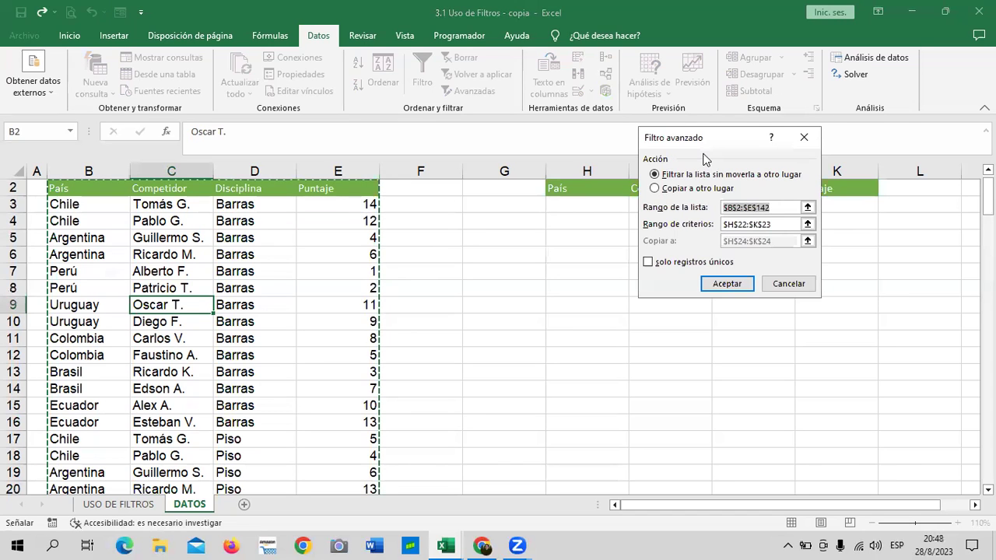
left_click_drag(735, 139, 600, 215)
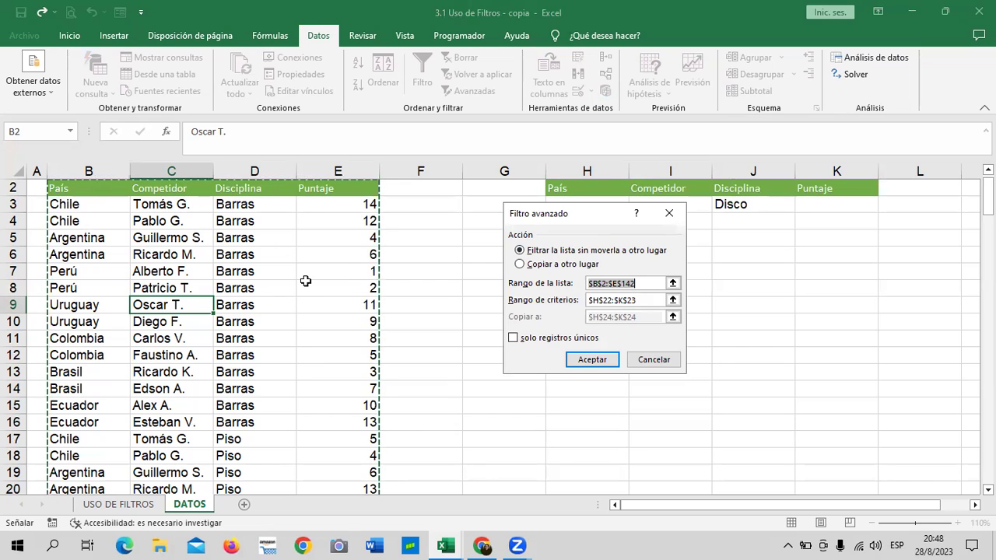
left_click(520, 265)
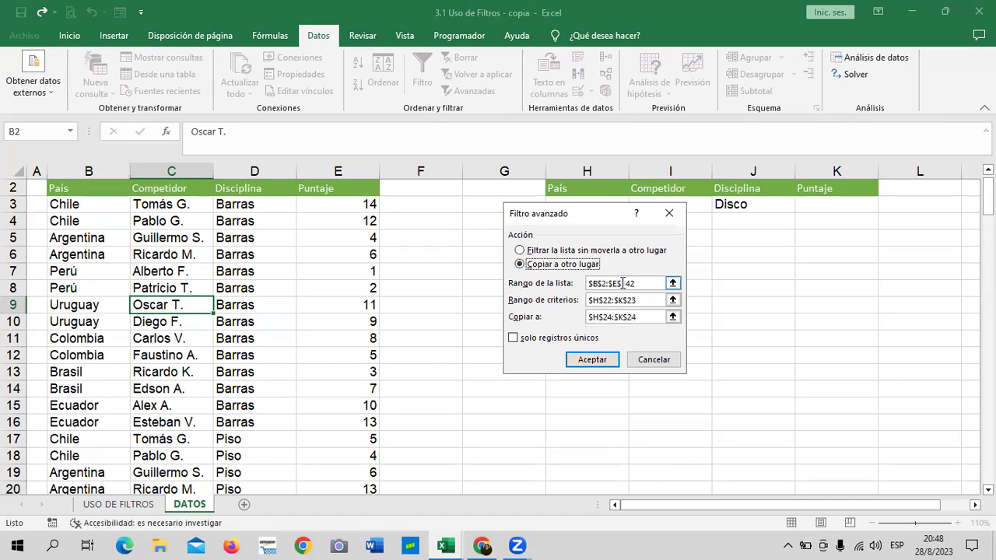
left_click(648, 283)
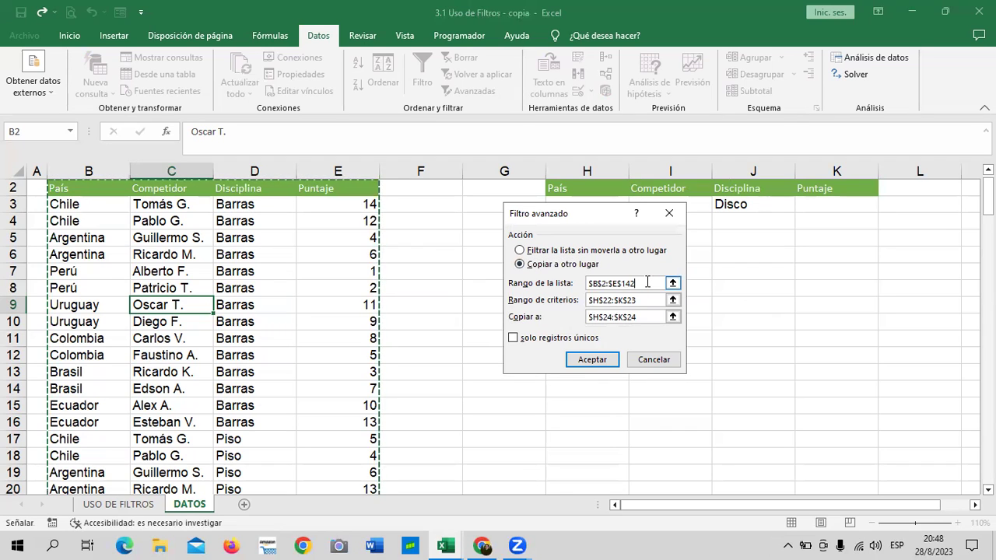
left_click(649, 300)
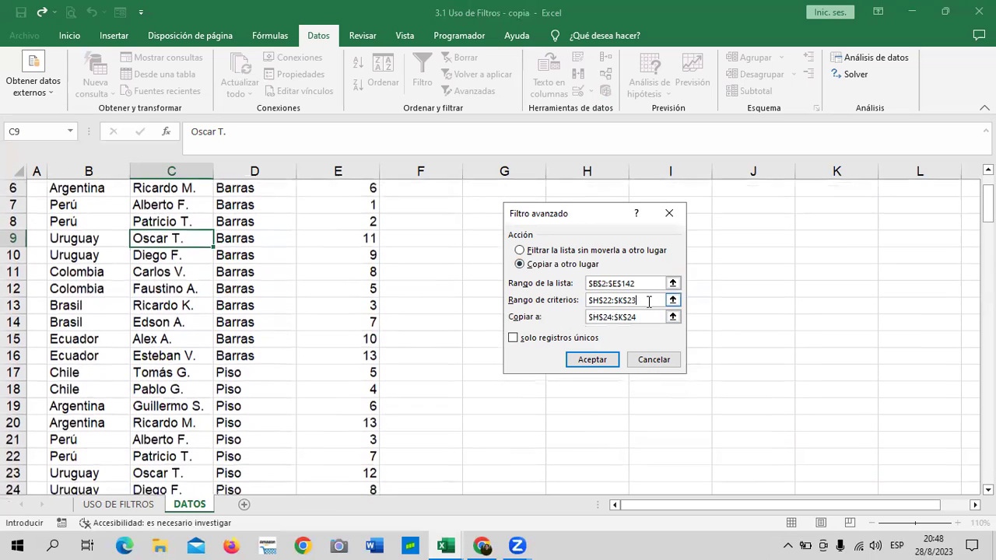
left_click(671, 301)
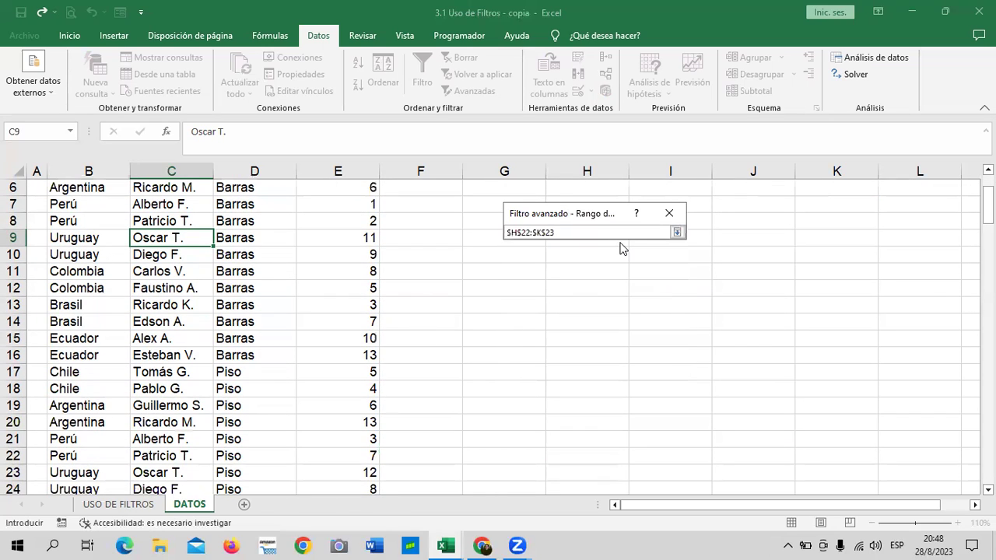
key("BackSpace")
key("BackSpace")
key("BackSpace")
scroll(623, 248, "up", 2)
left_click_drag(607, 218, 620, 287)
left_click_drag(584, 204, 832, 221)
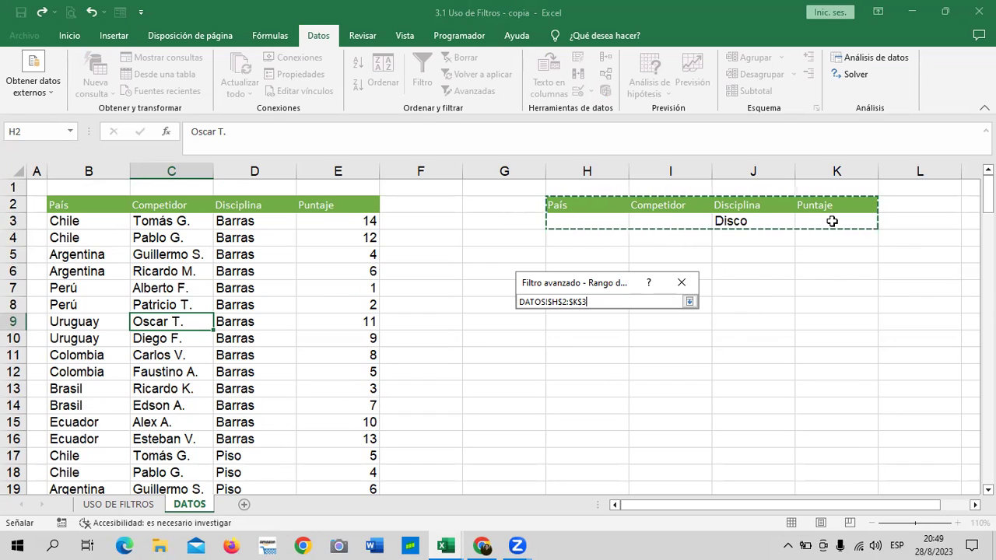
left_click(689, 302)
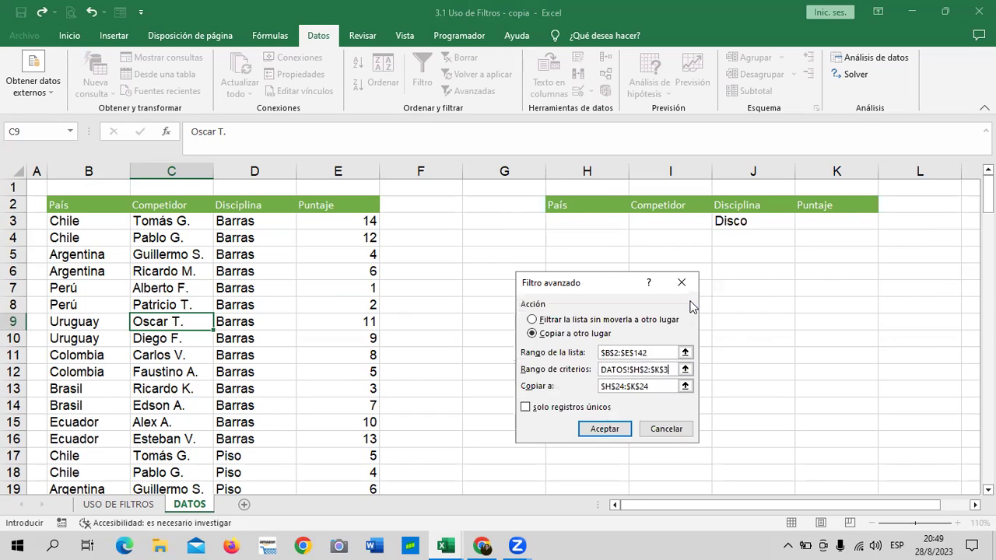
left_click_drag(615, 281, 578, 242)
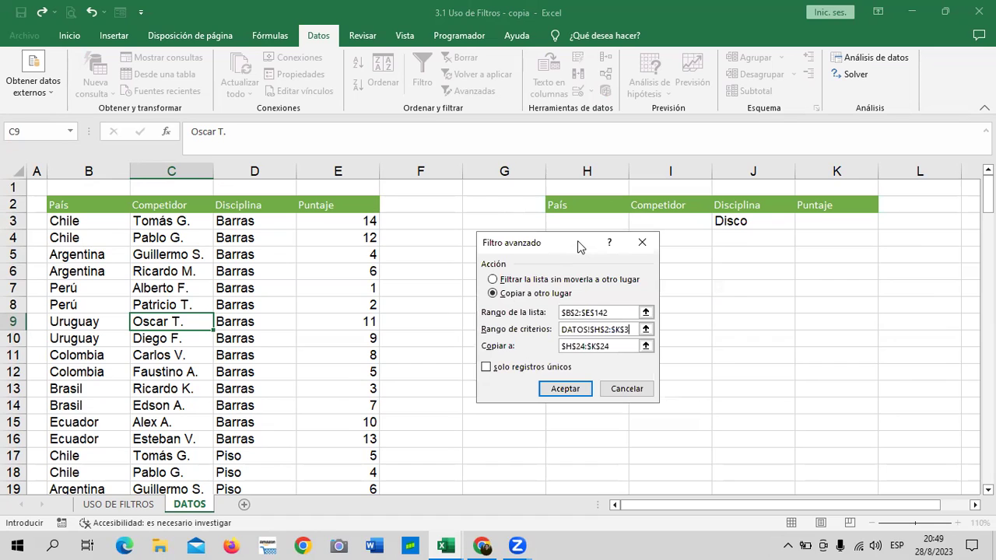
Run the Advanced Filter with output H4:K4 and unique records only, copying Disco rows to H4:K18
left_click(566, 332)
left_click(645, 346)
scroll(645, 345, "down", 1)
scroll(645, 345, "down", 1)
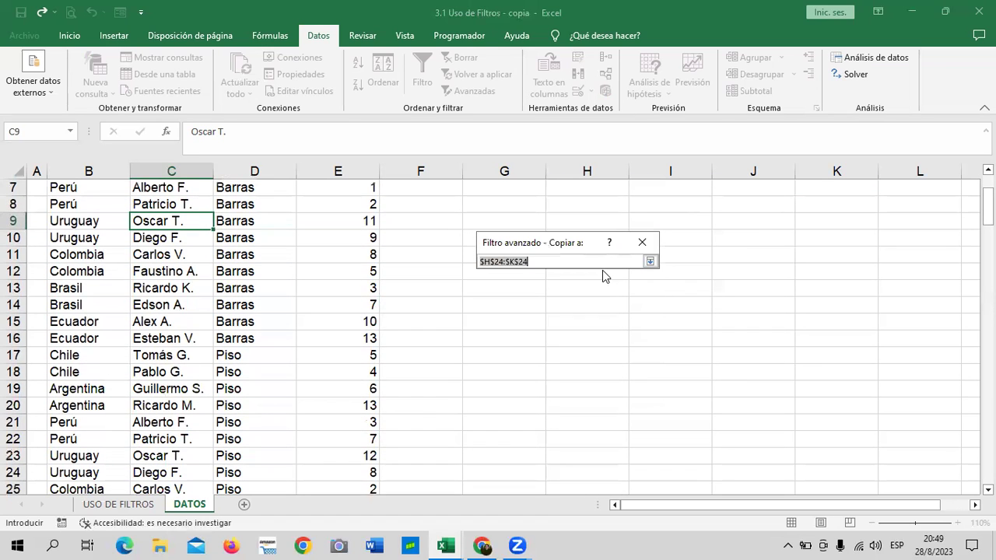
key("BackSpace")
scroll(725, 340, "up", 2)
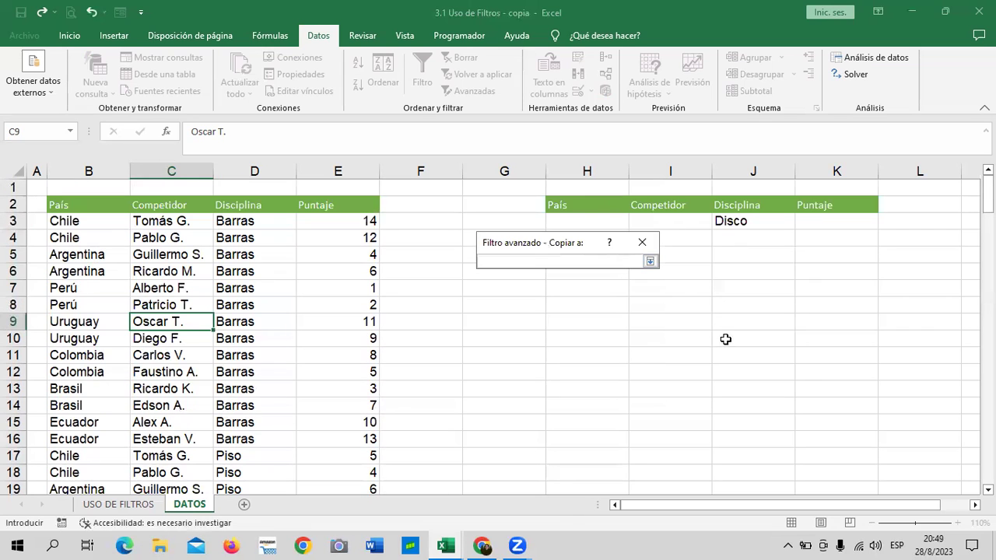
left_click_drag(564, 237, 839, 244)
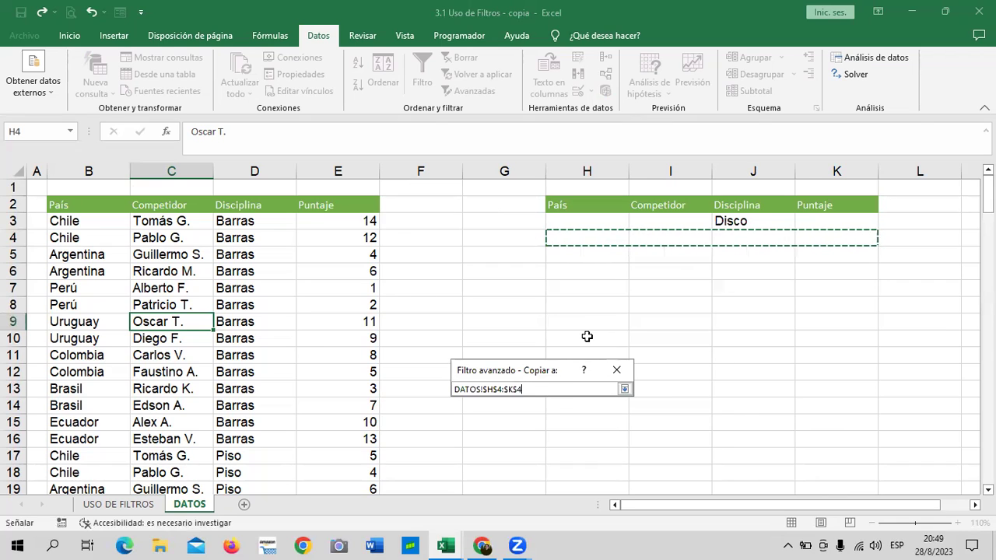
left_click(625, 388)
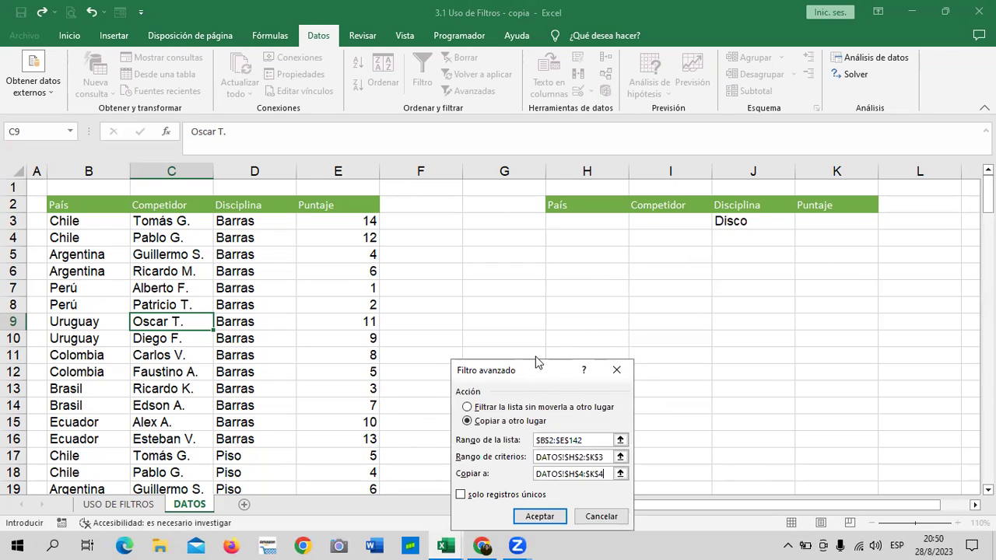
left_click_drag(537, 363, 531, 259)
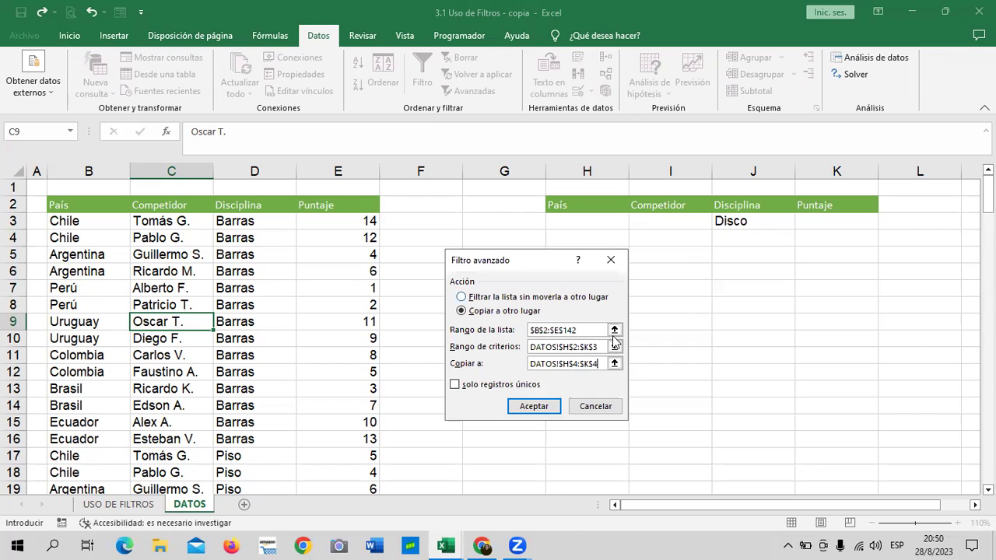
left_click(455, 385)
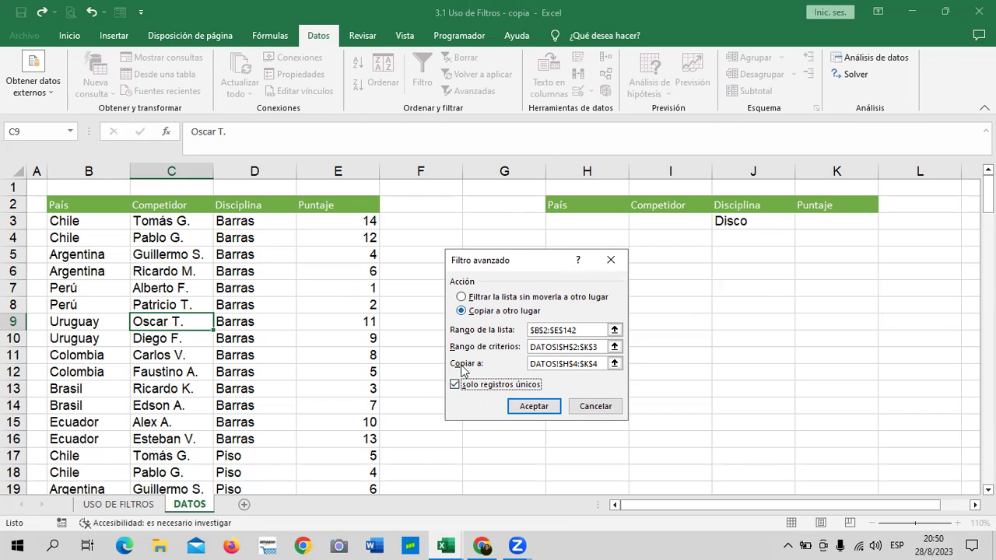
left_click(530, 406)
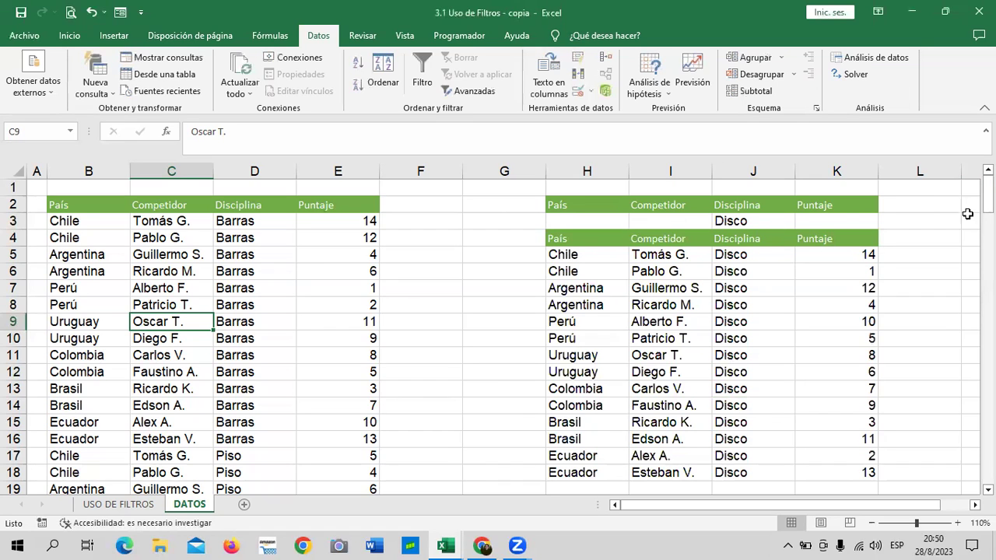
left_click(752, 222)
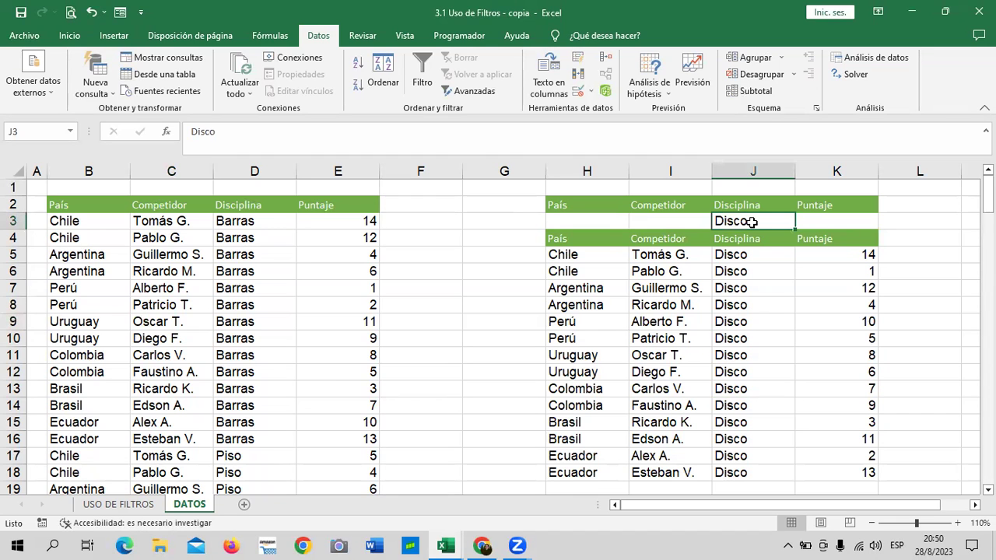
left_click_drag(988, 191, 988, 201)
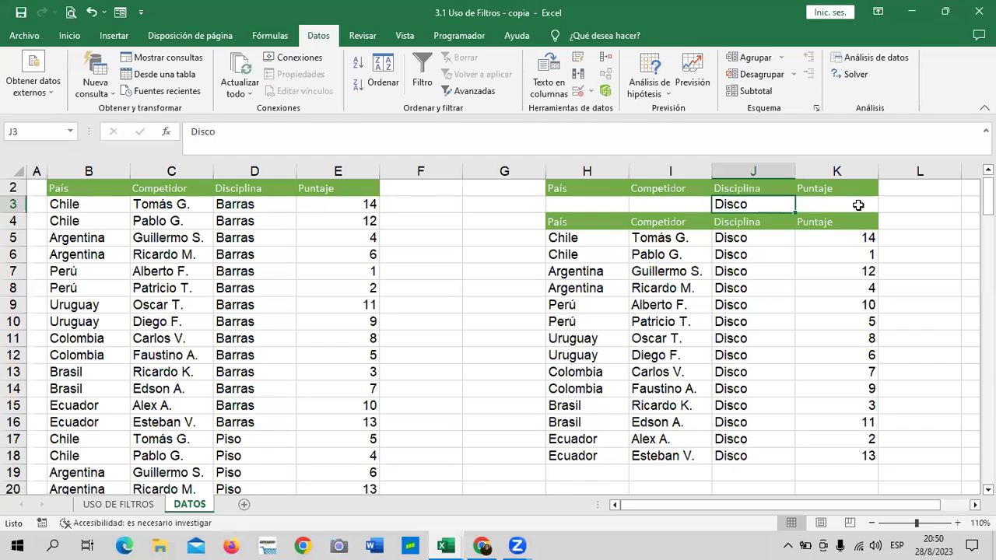
left_click_drag(988, 191, 988, 191)
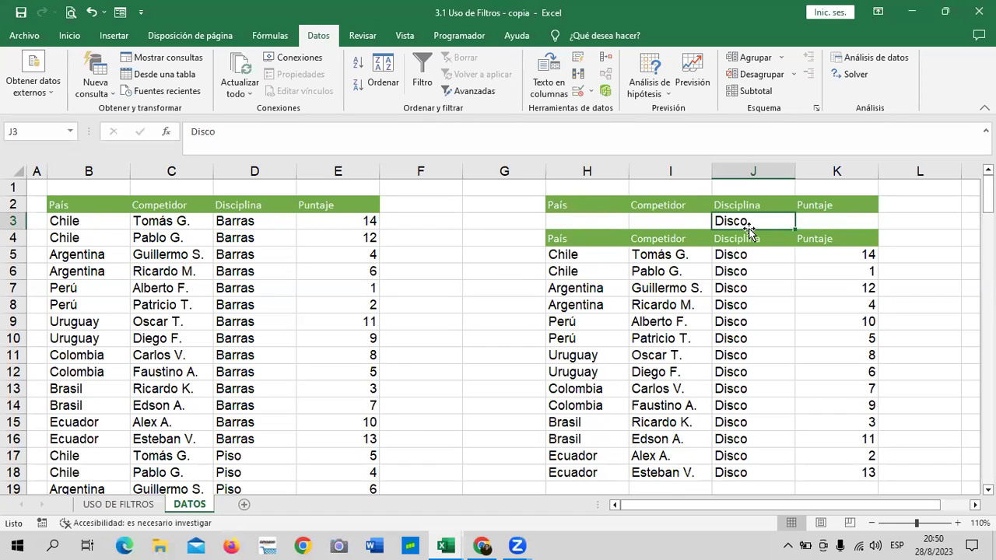
Copy the H2:K2 header row and paste it into H22:K22
left_click_drag(568, 205, 847, 203)
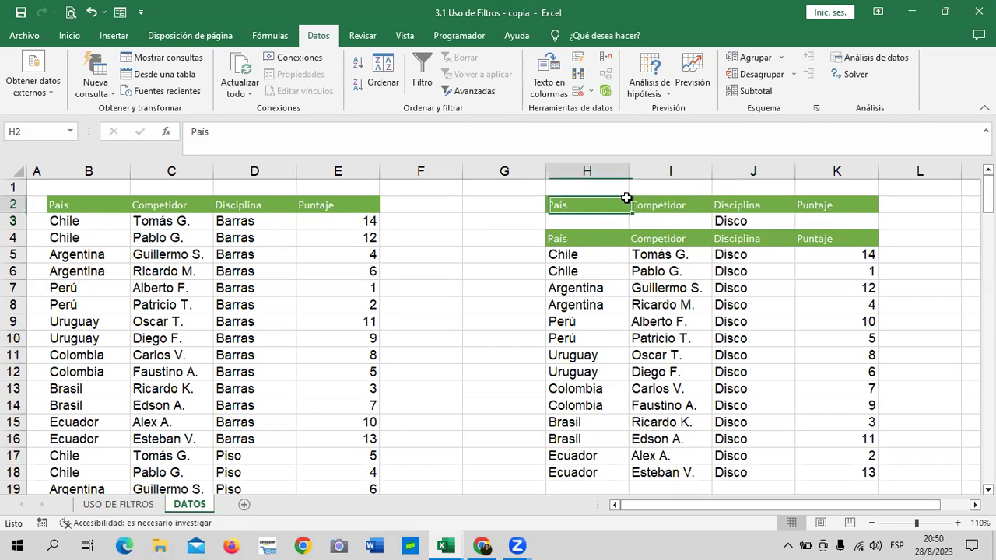
right_click(847, 204)
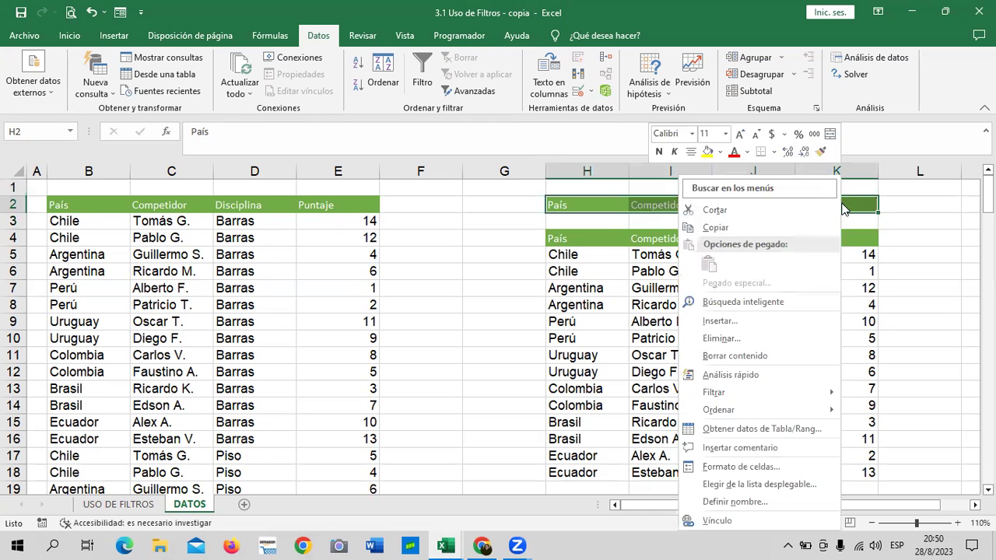
left_click(801, 226)
scroll(792, 234, "down", 3)
scroll(789, 318, "down", 3)
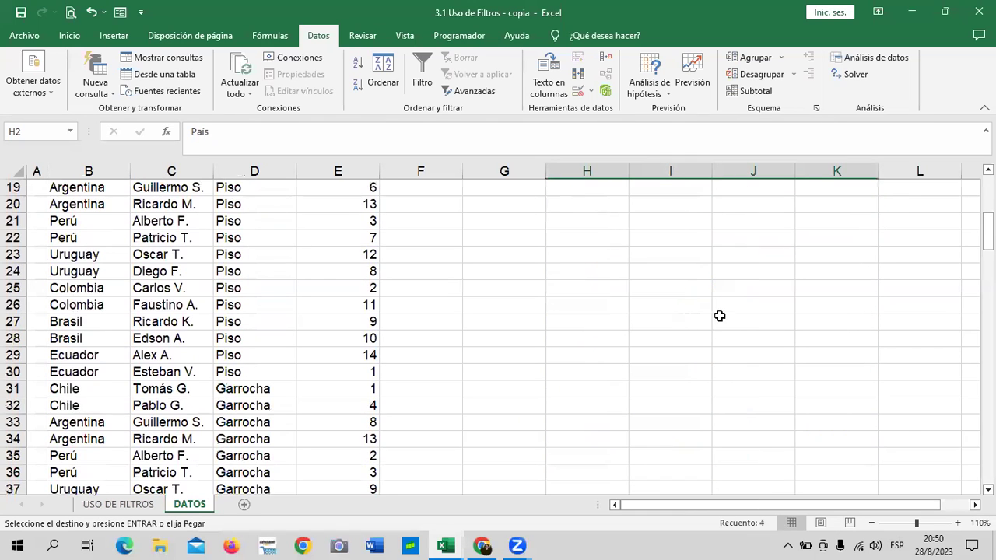
left_click(577, 238)
scroll(584, 257, "up", 1)
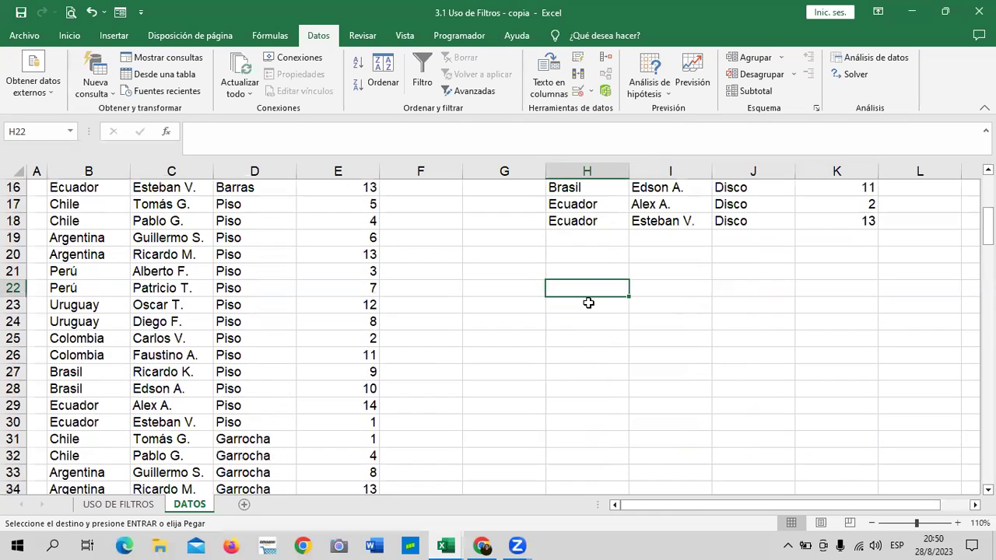
key("ctrl+v")
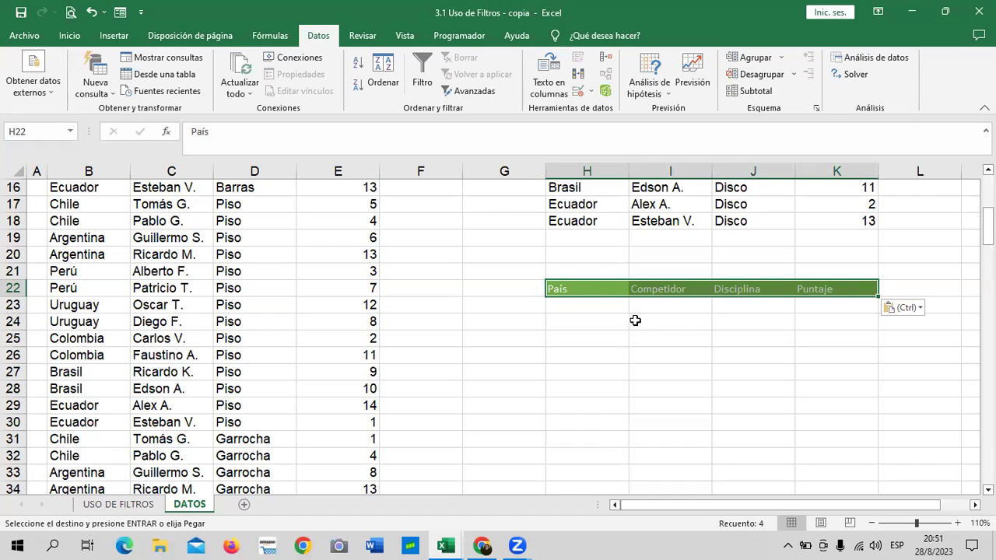
left_click(700, 342)
Enter 'Ecuador' in H23 as the País condition
left_click(611, 310)
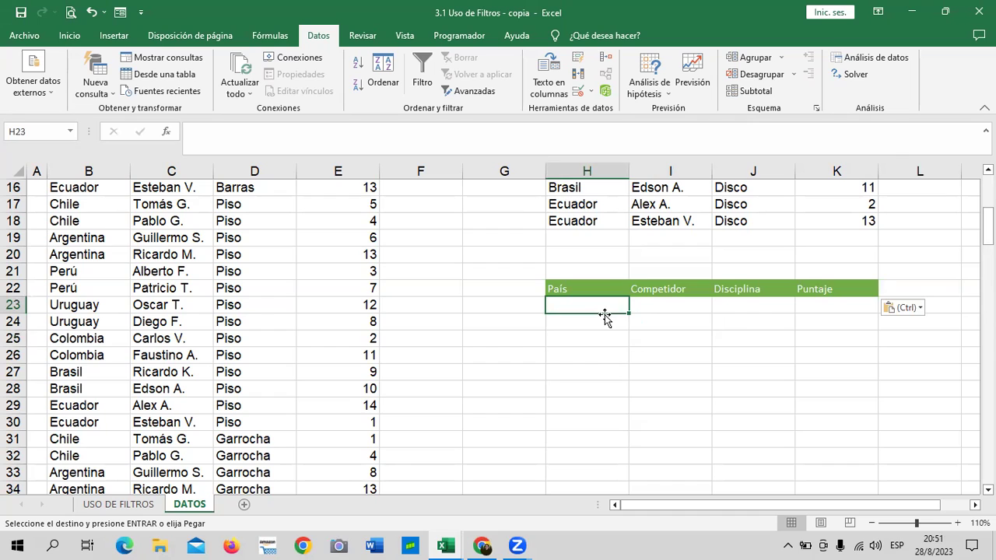
type("Ecuador")
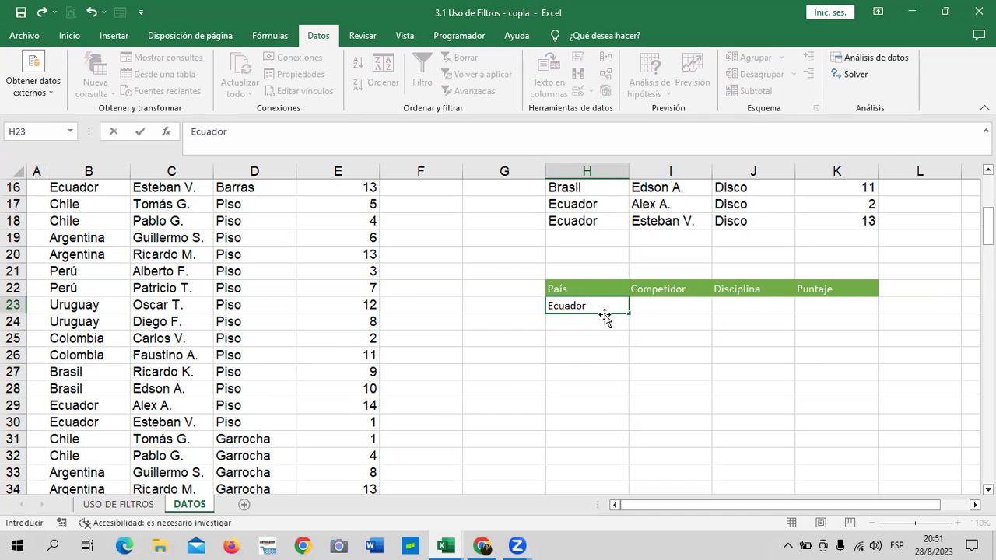
key("Return")
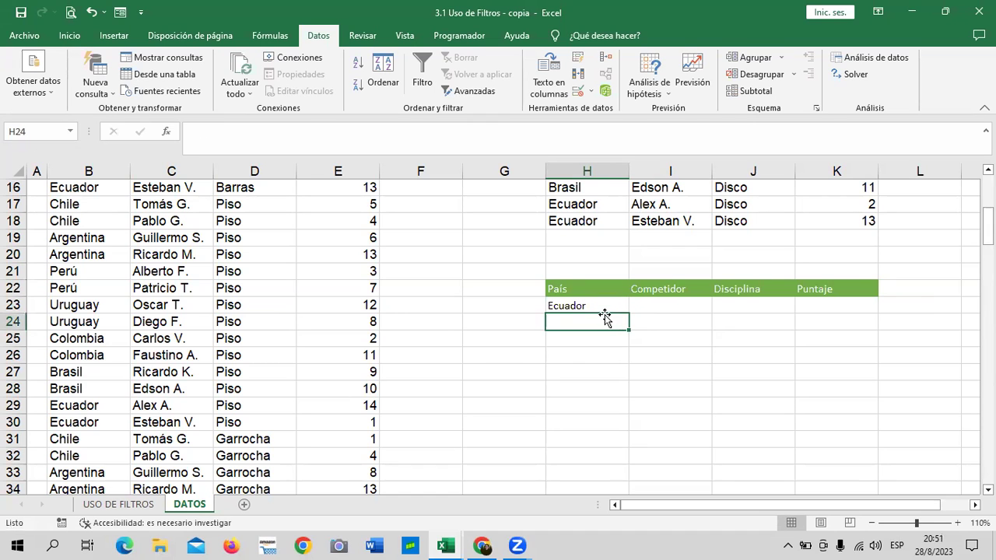
left_click(609, 304)
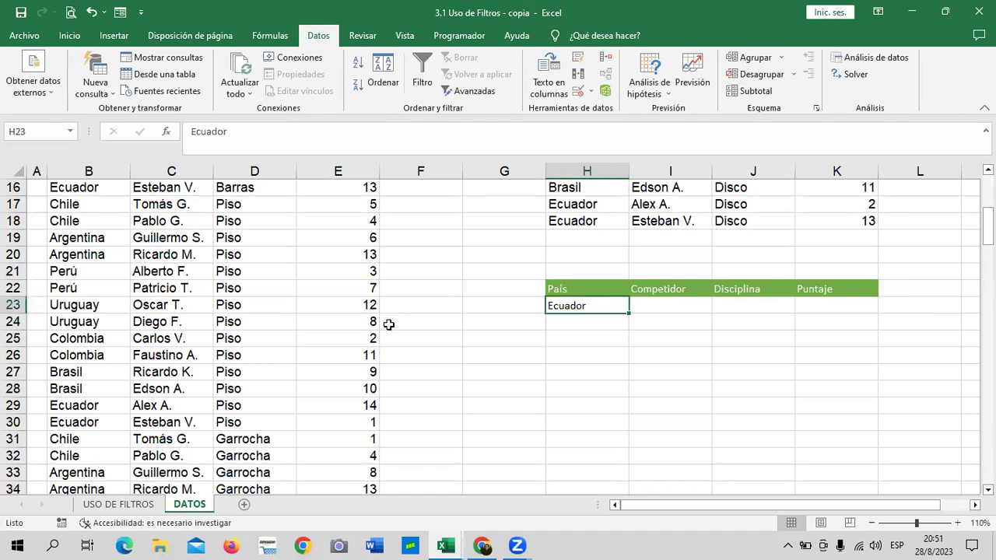
scroll(388, 325, "up", 2)
Open Advanced Filter set to copy elsewhere, with the criteria range changed to H22:K23
left_click(188, 228)
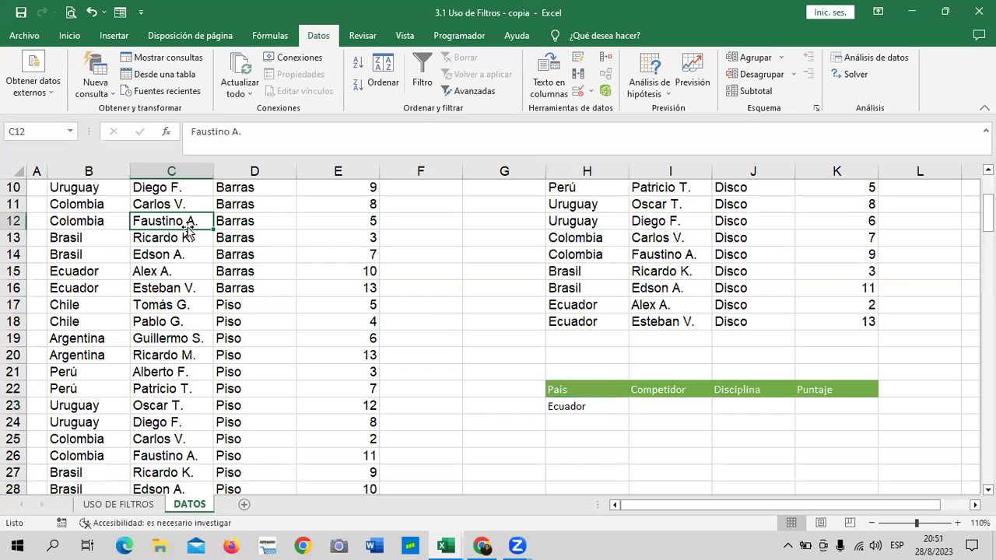
left_click(486, 92)
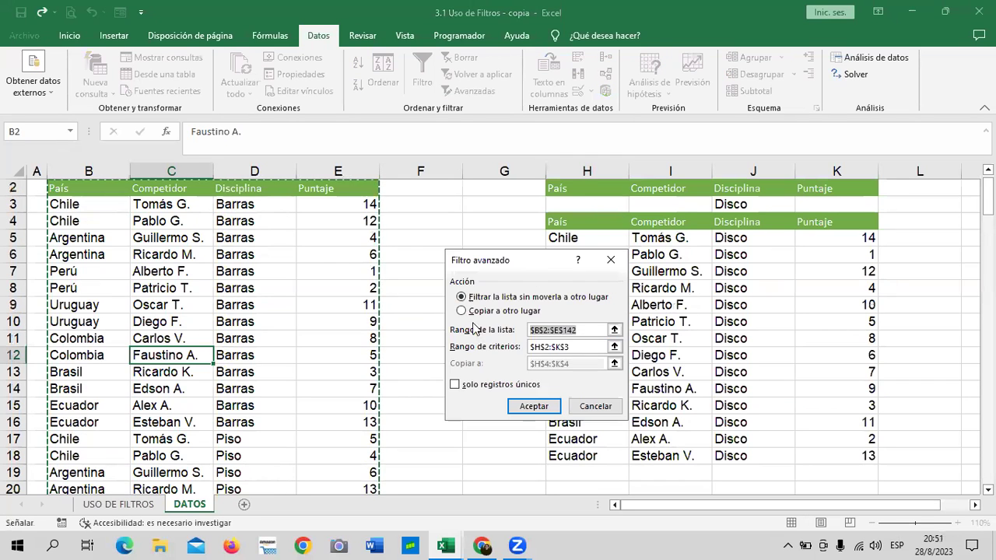
left_click(462, 310)
left_click(583, 330)
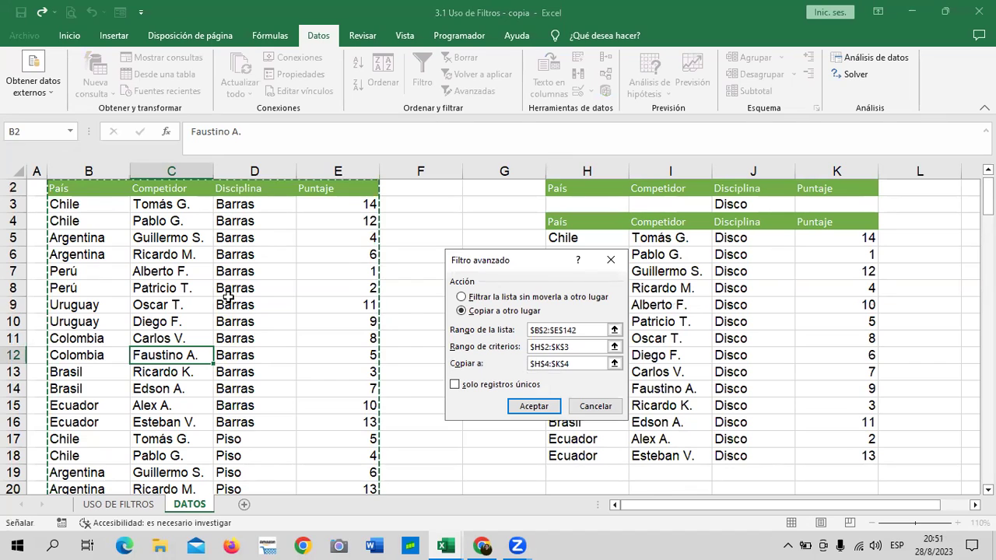
left_click(614, 347)
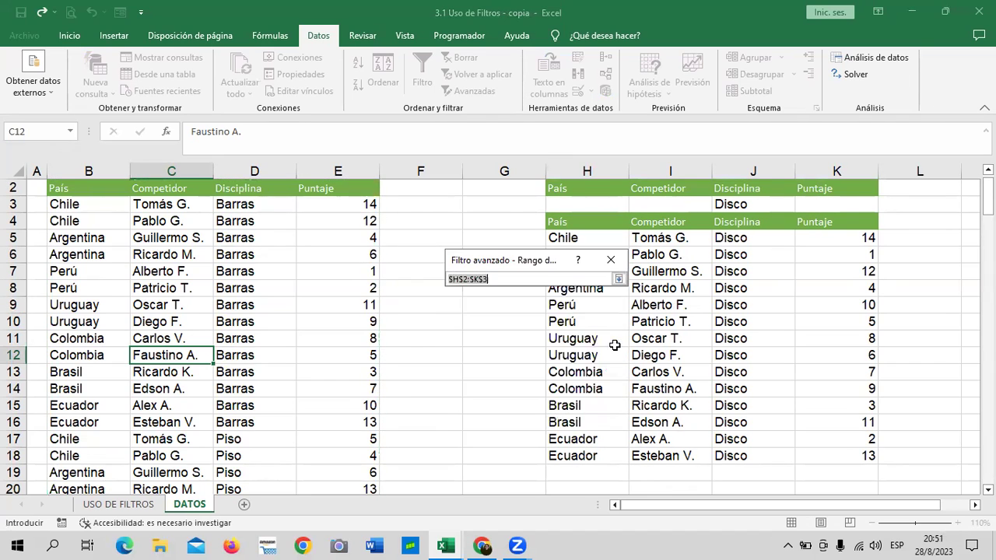
key("BackSpace")
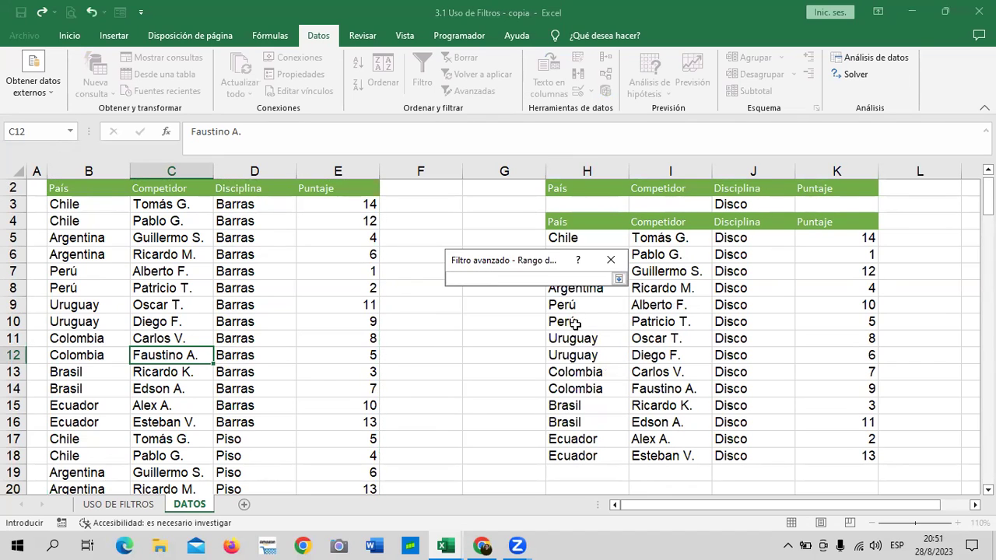
scroll(657, 392, "down", 2)
scroll(646, 383, "down", 1)
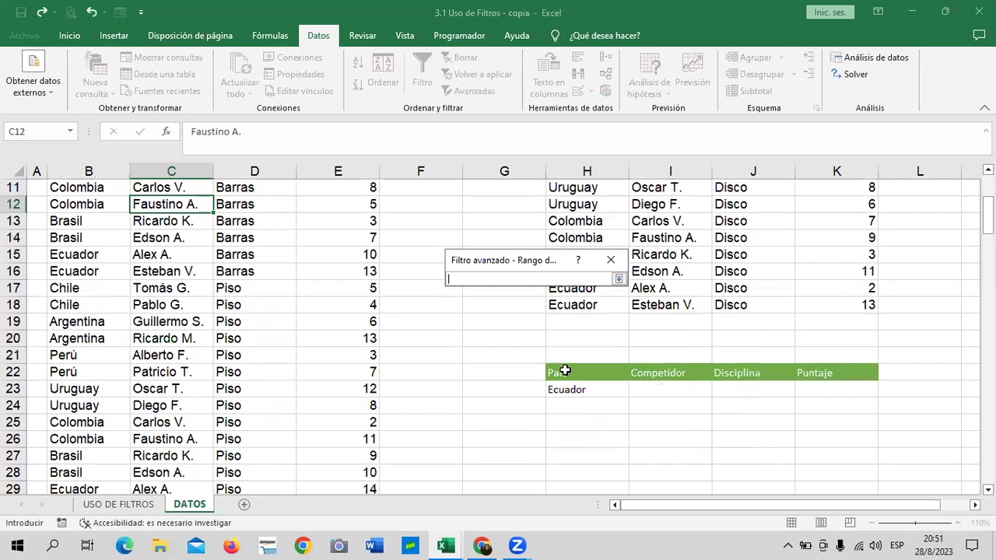
left_click_drag(565, 371, 844, 389)
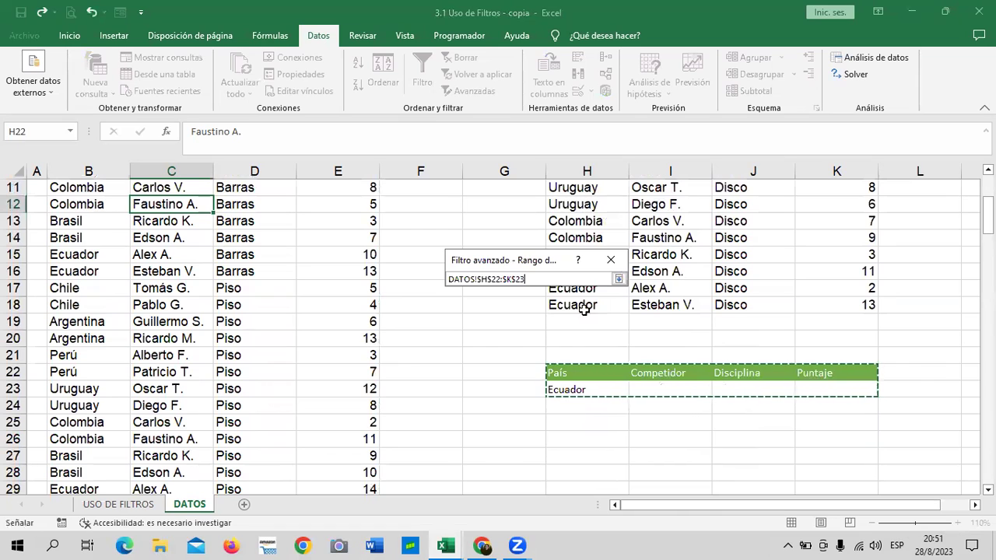
left_click(619, 279)
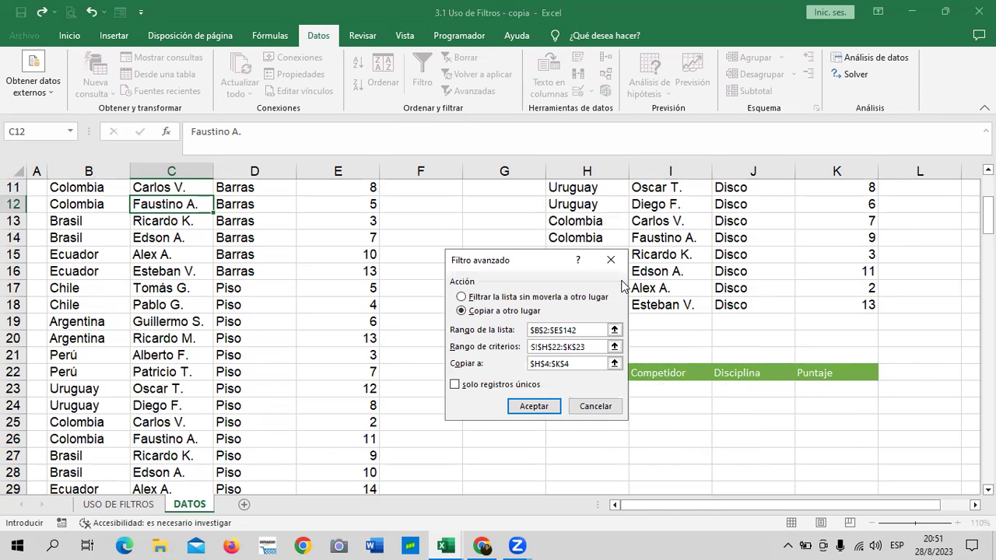
Set the output to H24:K24, keep unique records only, and run the Ecuador filter
left_click(614, 363)
scroll(612, 360, "up", 2)
scroll(567, 347, "up", 1)
key("BackSpace")
scroll(659, 457, "down", 3)
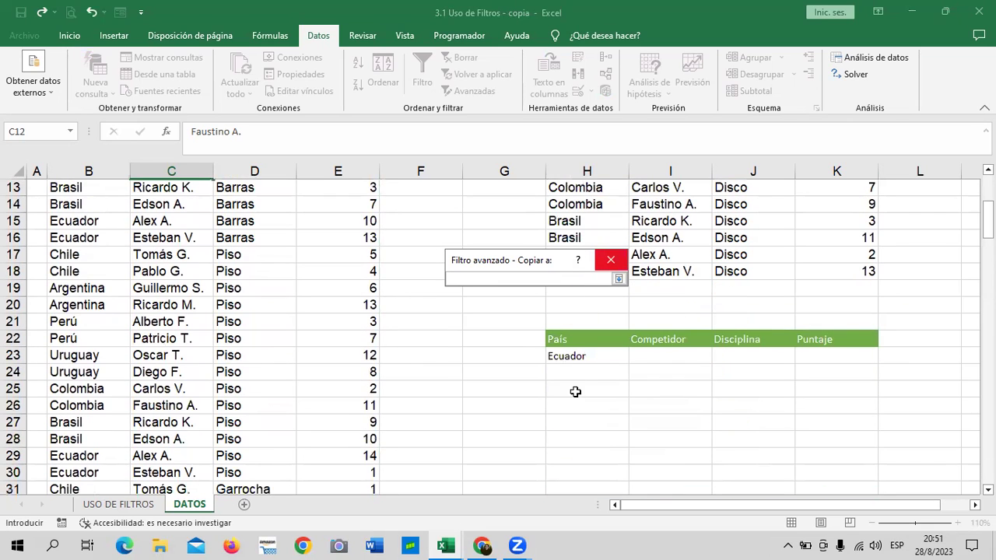
left_click_drag(561, 373, 852, 373)
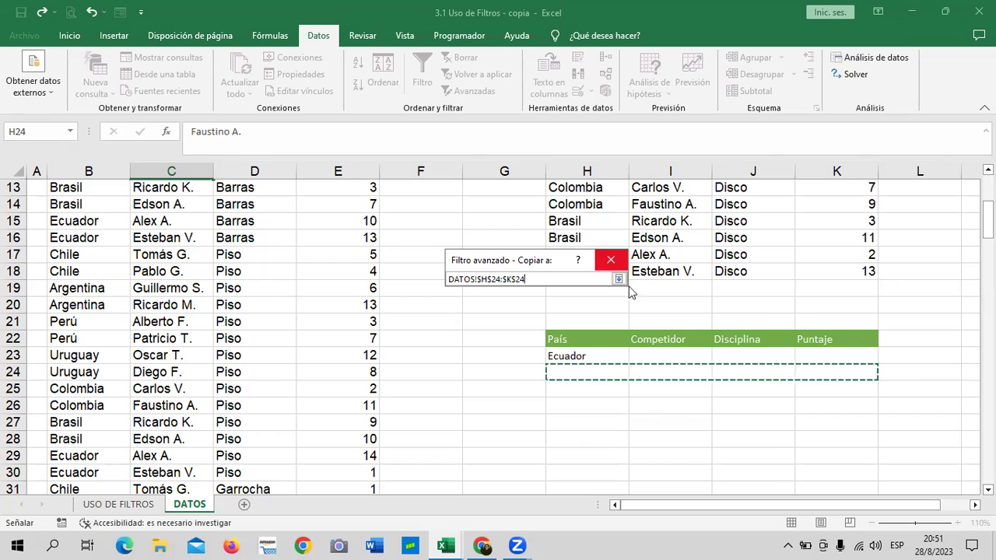
left_click(619, 278)
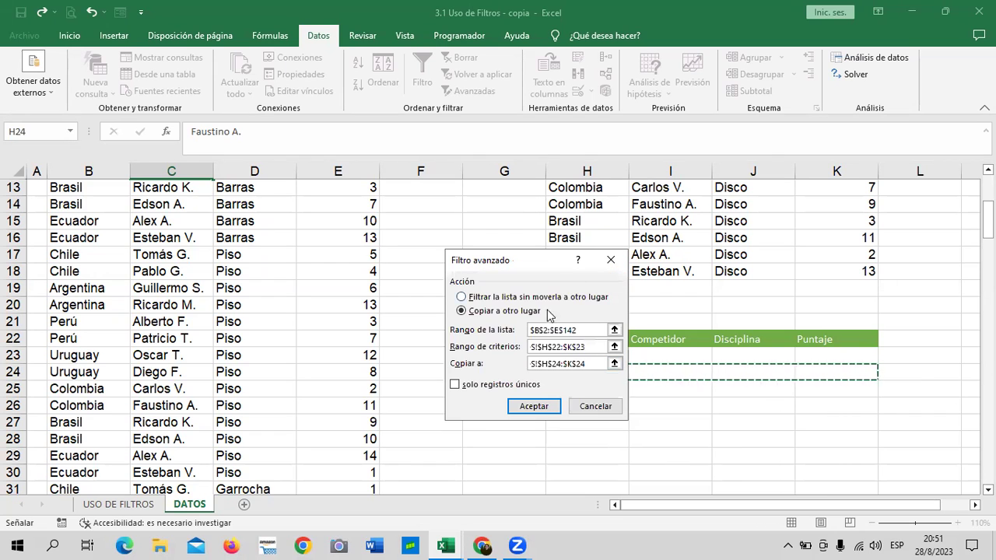
left_click(455, 386)
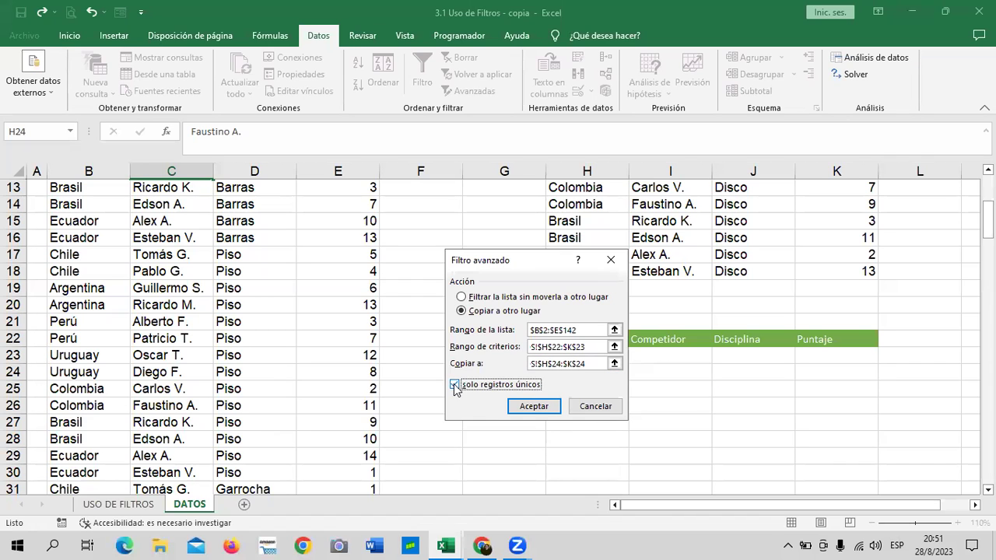
left_click(541, 406)
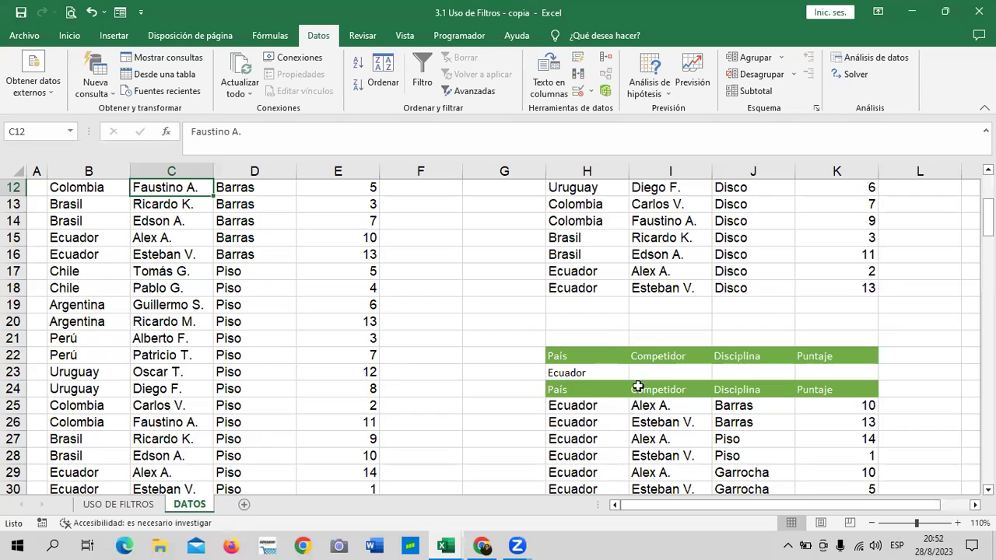
scroll(638, 386, "down", 3)
scroll(638, 386, "down", 2)
scroll(638, 386, "down", 2)
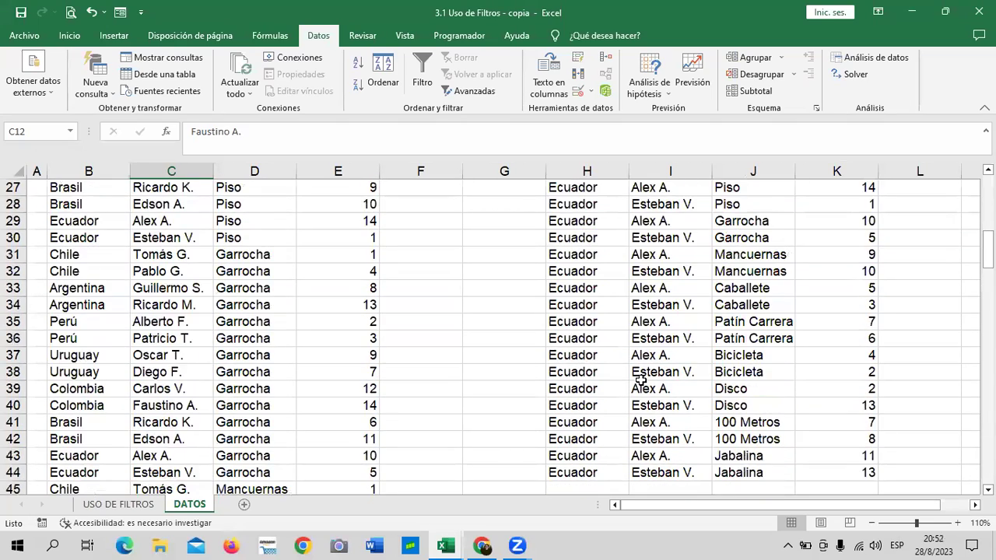
scroll(638, 382, "down", 1)
scroll(674, 442, "up", 2)
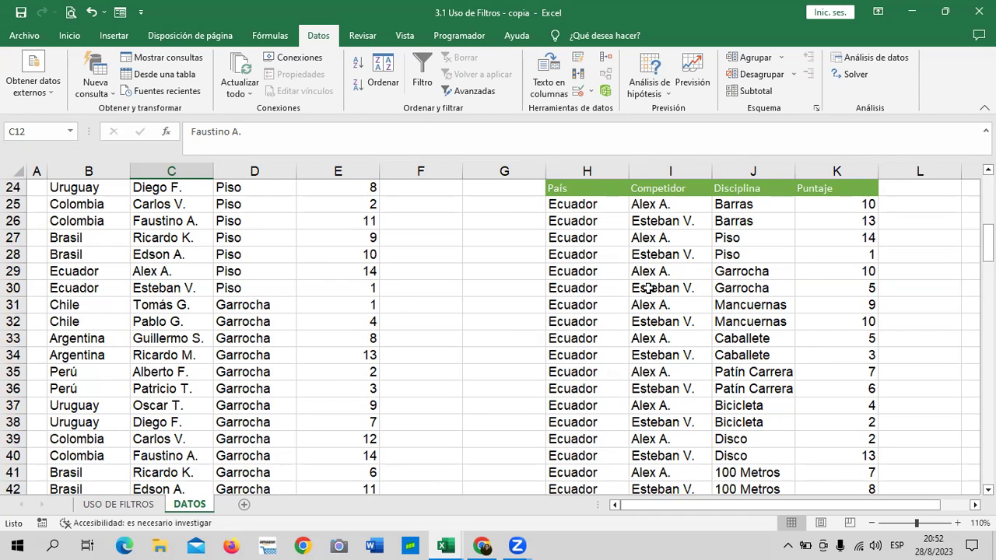
scroll(656, 303, "down", 2)
scroll(665, 311, "down", 2)
scroll(671, 320, "up", 4)
scroll(677, 350, "up", 2)
scroll(685, 355, "up", 2)
scroll(685, 355, "up", 3)
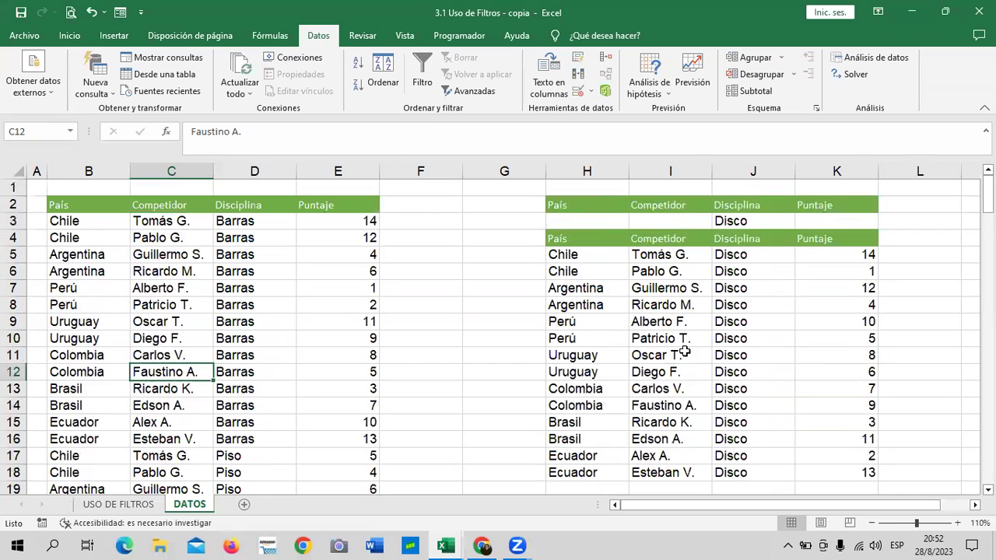
scroll(685, 347, "down", 3)
scroll(685, 346, "up", 3)
left_click(169, 241)
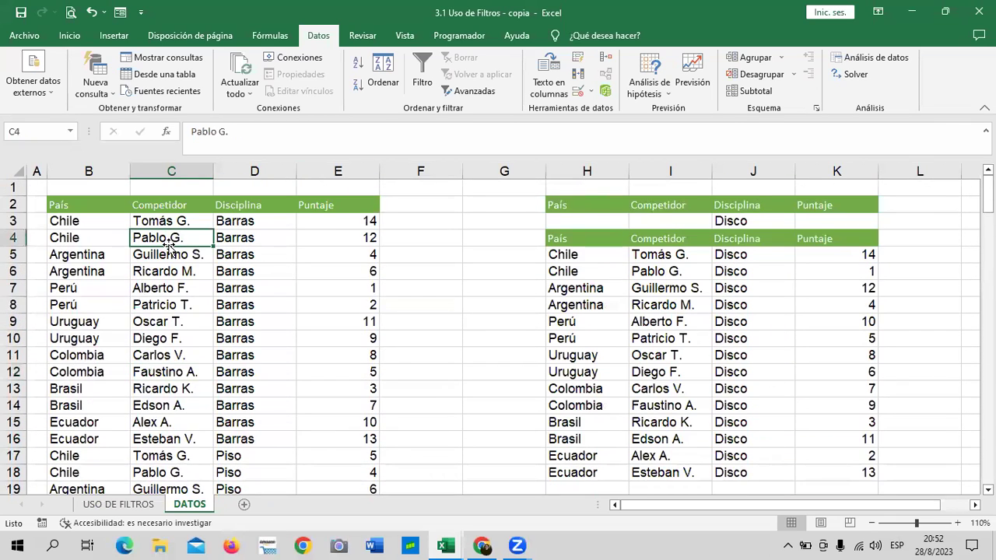
left_click(489, 90)
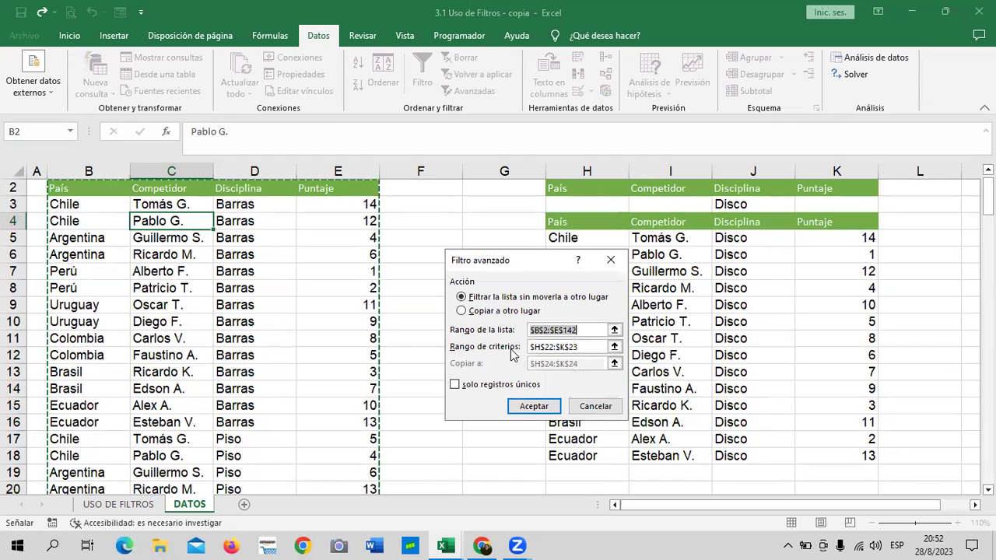
left_click(614, 348)
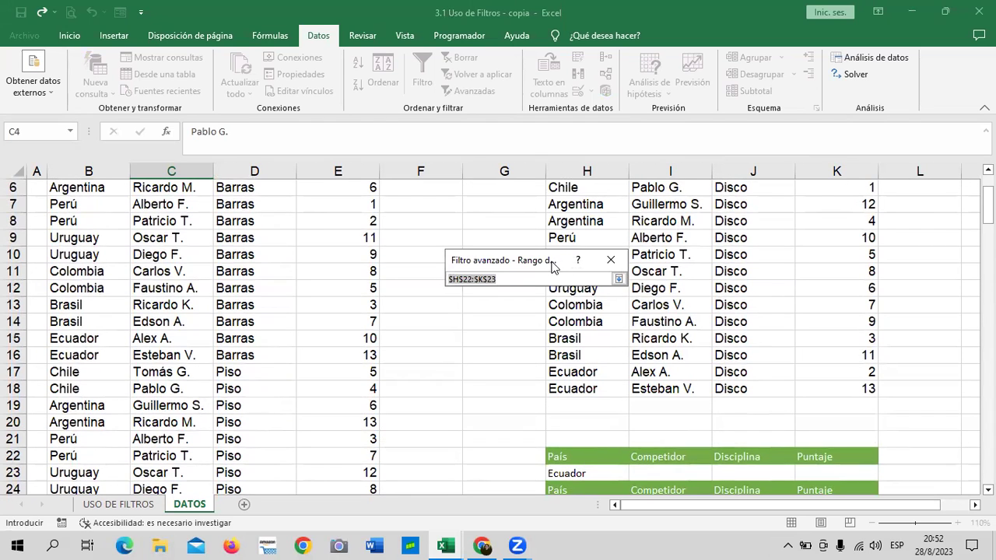
left_click_drag(988, 203, 987, 184)
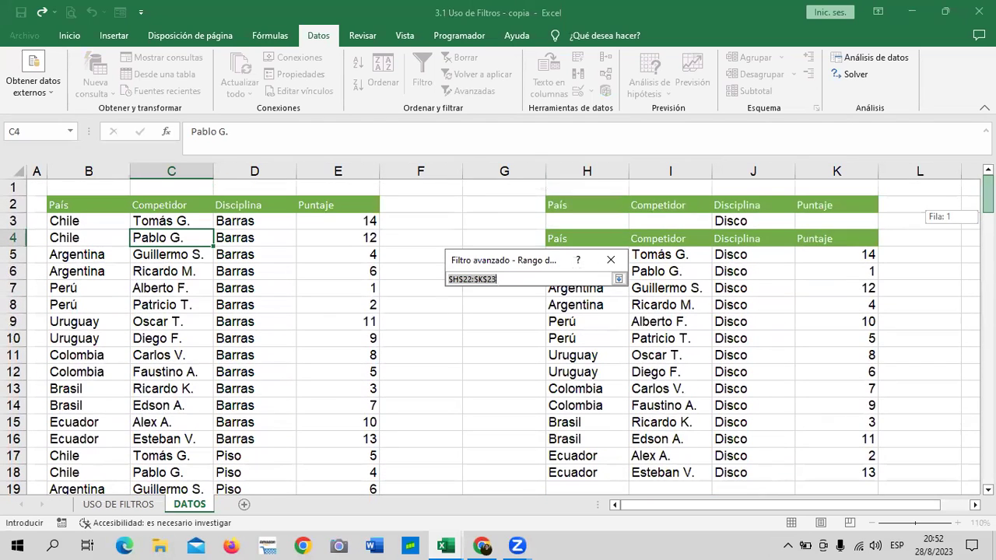
left_click_drag(556, 204, 864, 224)
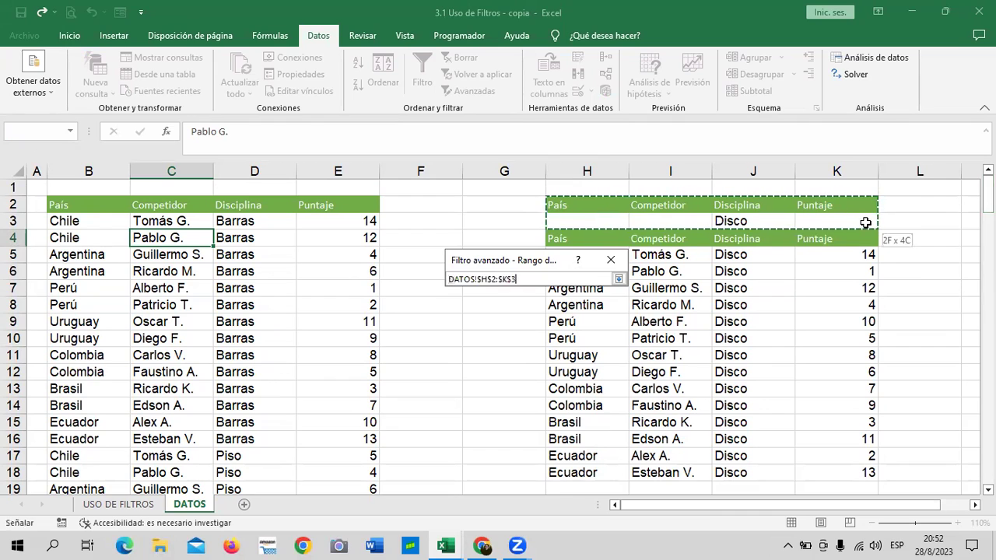
left_click(619, 278)
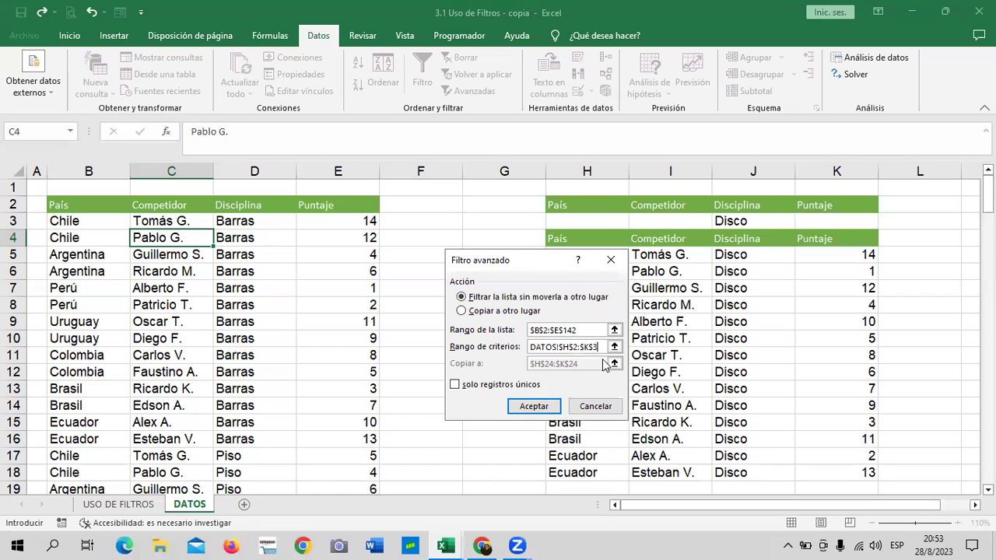
left_click(458, 389)
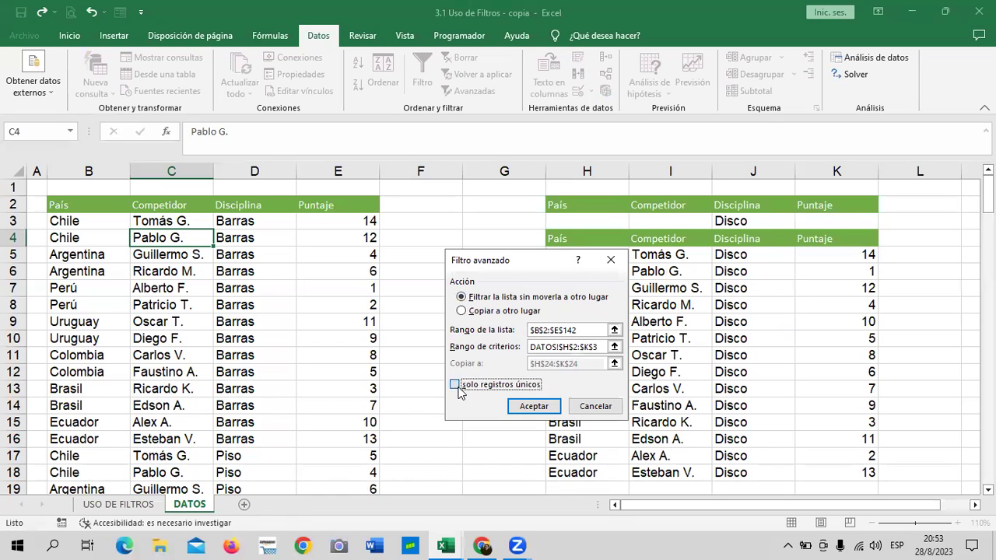
left_click(533, 406)
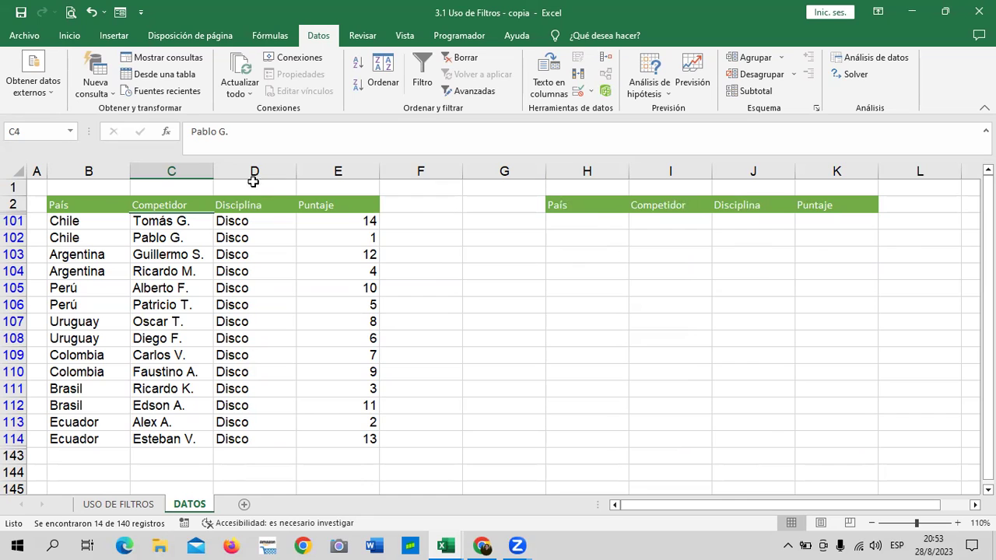
left_click(206, 274)
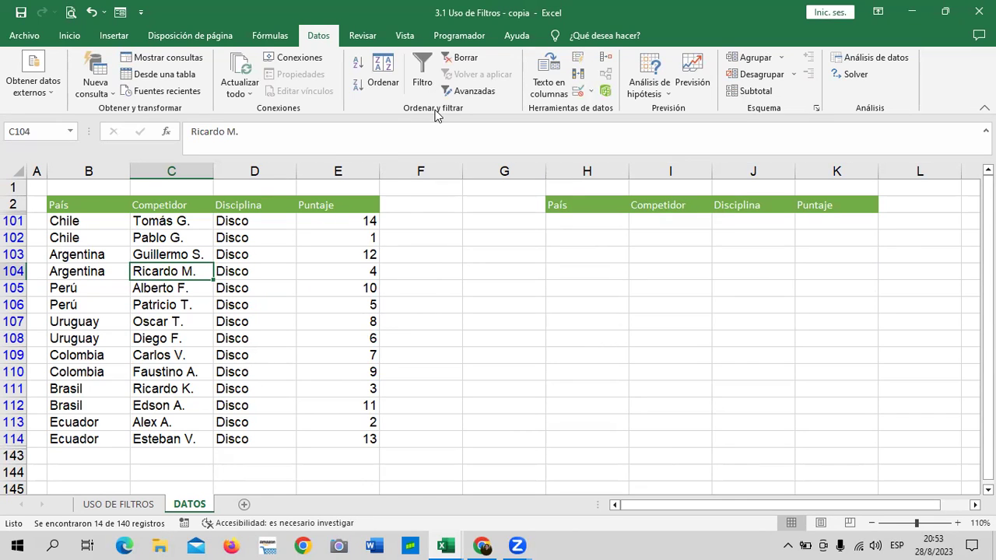
left_click(465, 58)
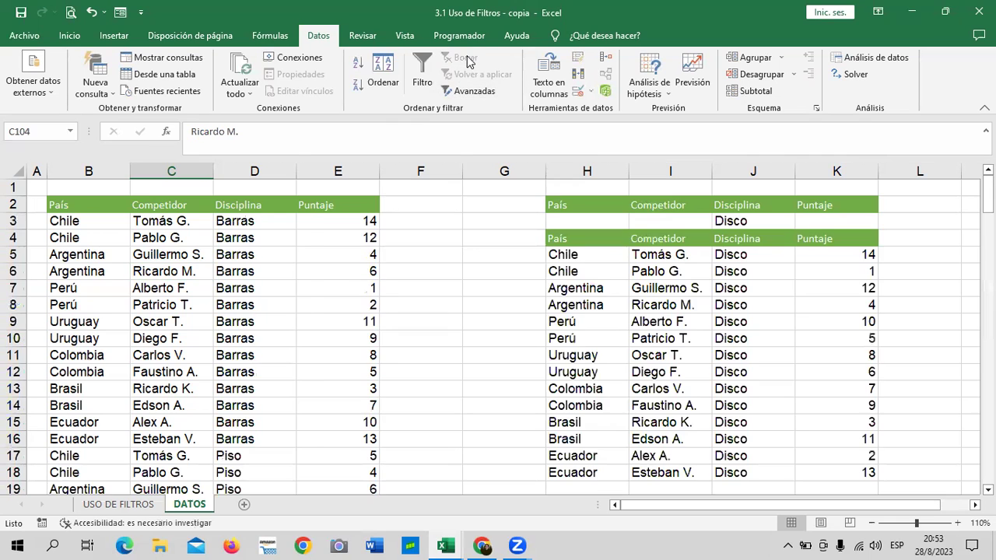
scroll(315, 335, "down", 5)
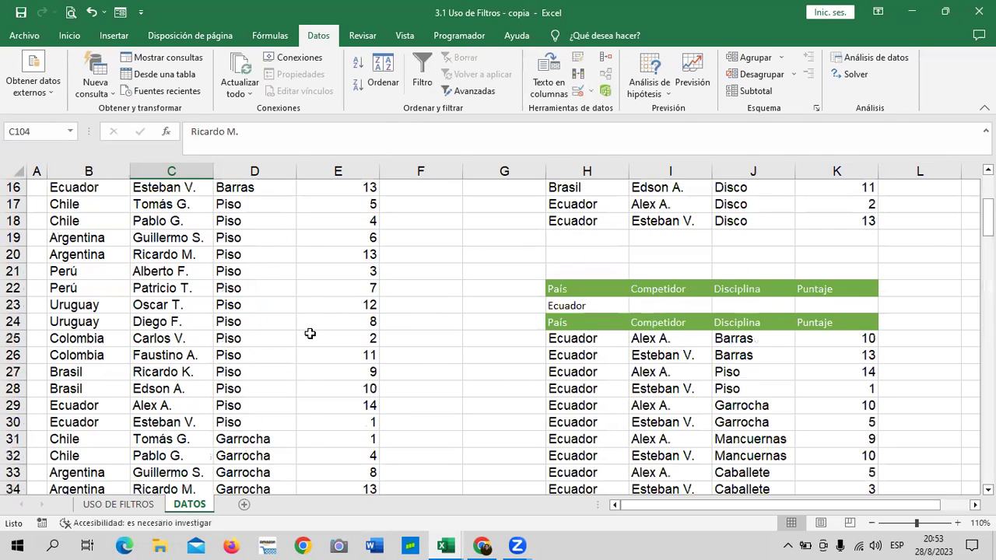
scroll(311, 334, "down", 5)
scroll(310, 335, "down", 3)
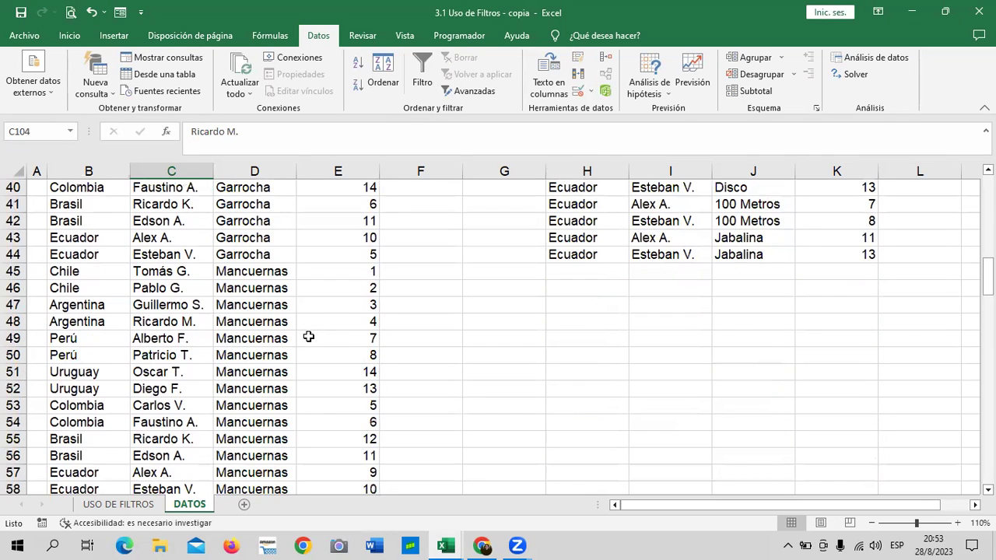
scroll(290, 349, "down", 4)
scroll(290, 348, "up", 8)
scroll(290, 348, "up", 4)
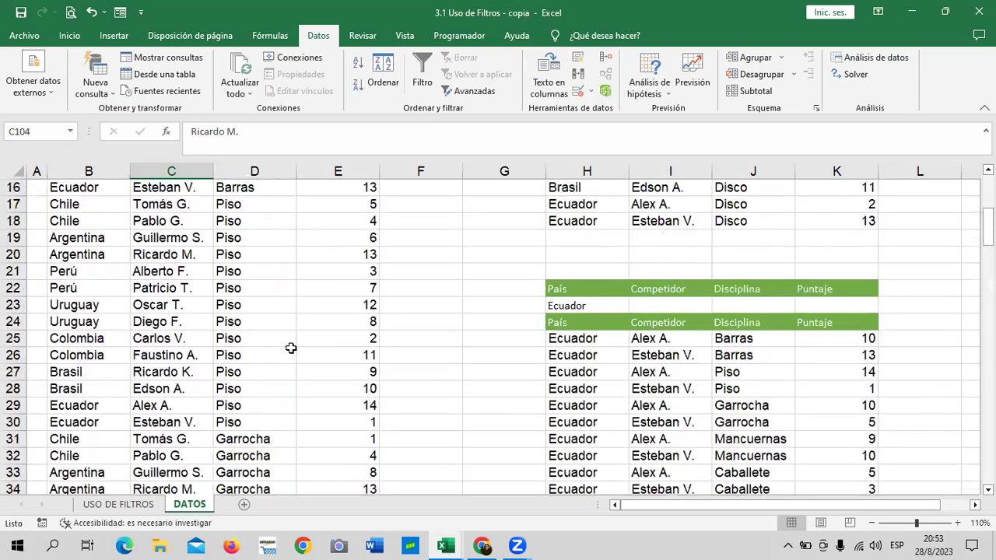
scroll(291, 349, "up", 5)
scroll(289, 348, "down", 3)
scroll(290, 349, "down", 4)
scroll(290, 349, "down", 1)
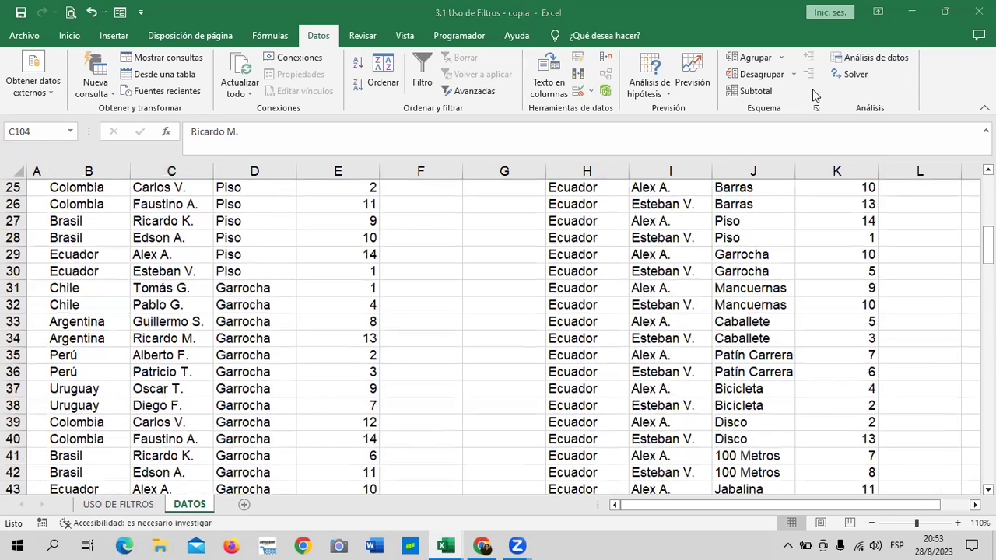
scroll(509, 319, "down", 5)
scroll(509, 329, "down", 1)
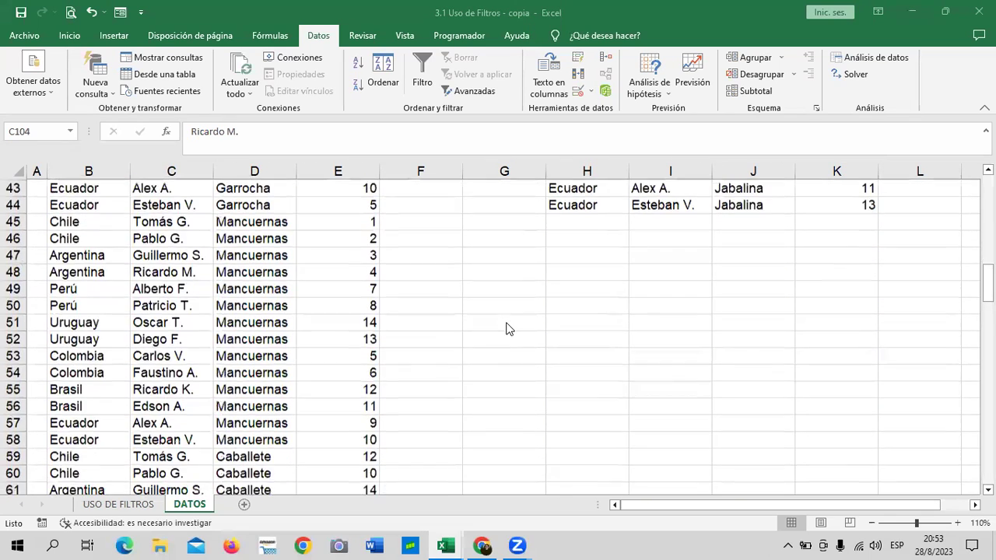
scroll(506, 329, "down", 4)
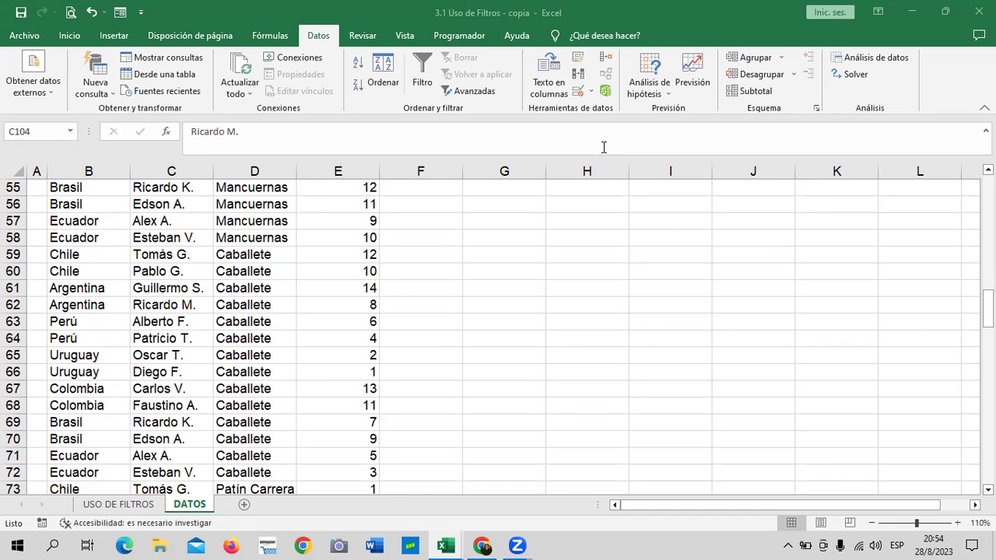
scroll(640, 319, "up", 6)
scroll(642, 330, "up", 4)
scroll(644, 337, "up", 4)
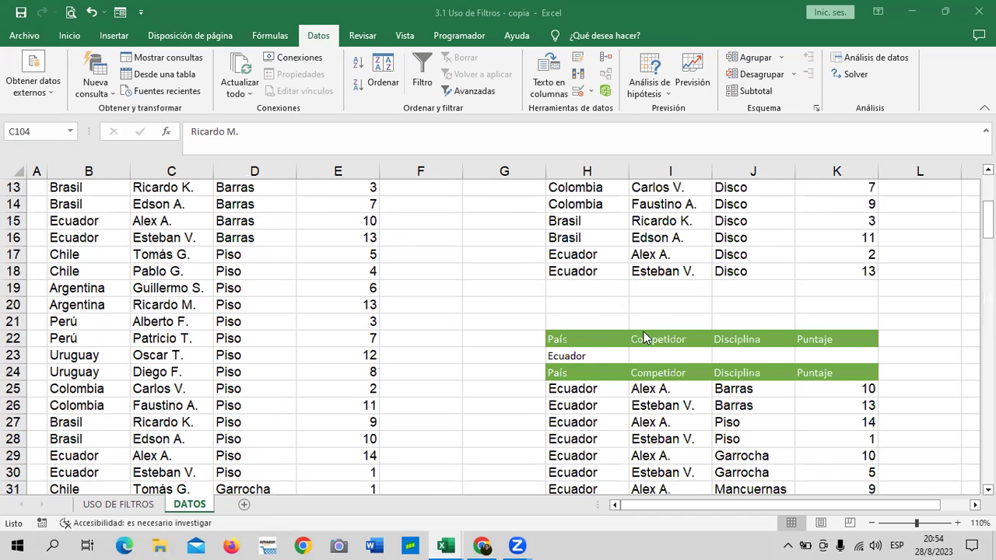
Copy the H22:K22 header row (País, Competidor, Disciplina, Puntaje) and paste it into H49:K49
left_click_drag(576, 339, 817, 339)
right_click(817, 339)
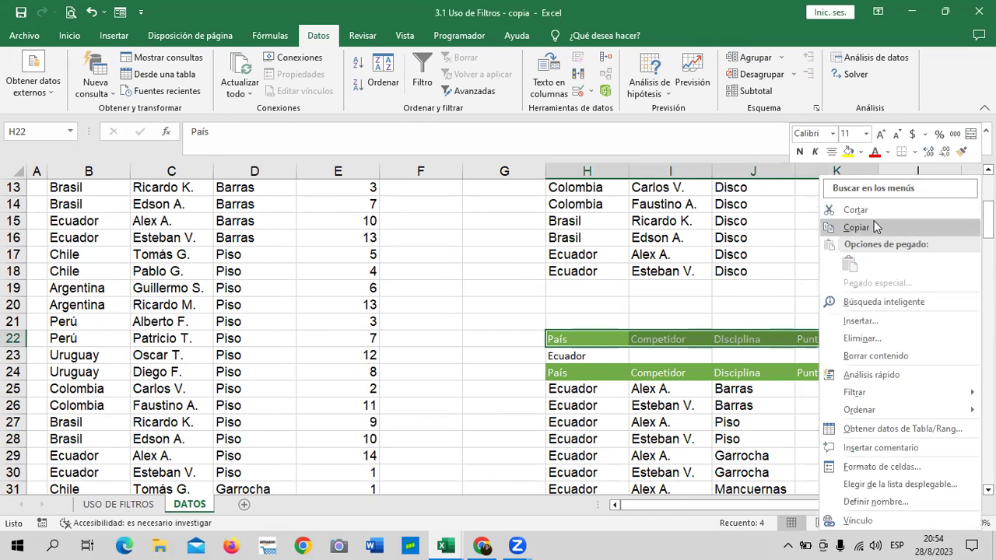
left_click(856, 228)
scroll(678, 329, "down", 6)
scroll(678, 331, "down", 5)
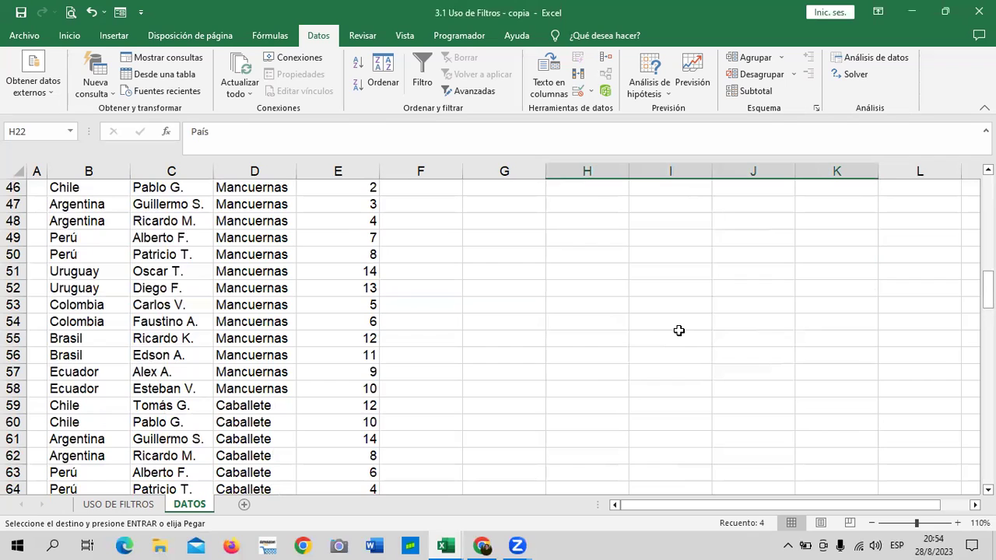
left_click(602, 238)
key("ctrl+v")
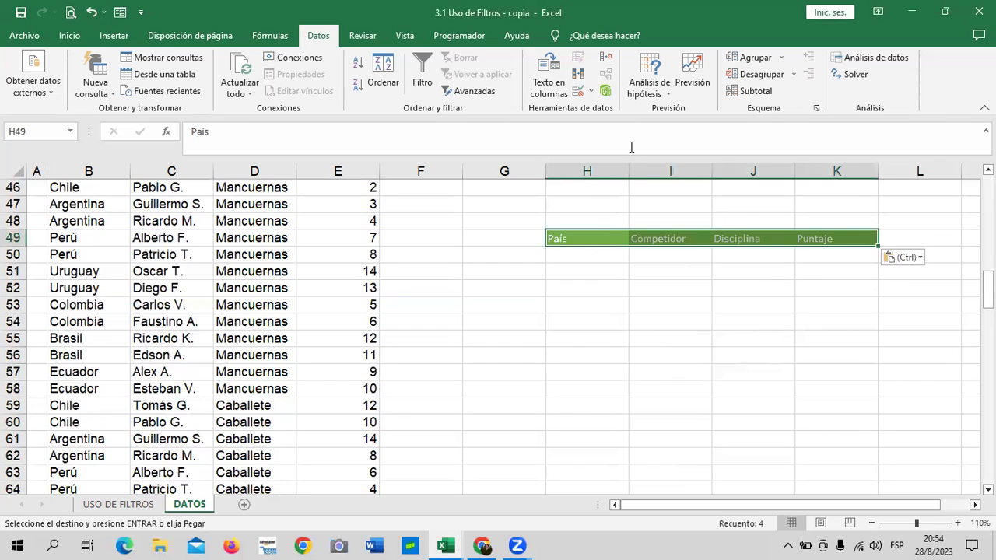
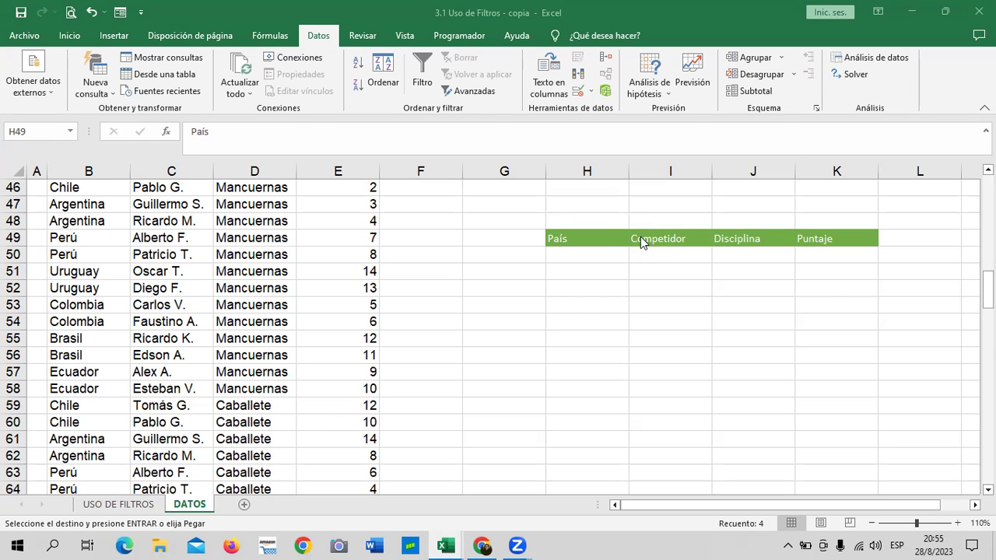
Paste the copied header row into H49:K49 as a new criteria header
scroll(634, 241, "up", 2)
scroll(636, 242, "down", 2)
scroll(525, 307, "up", 3)
scroll(525, 311, "down", 2)
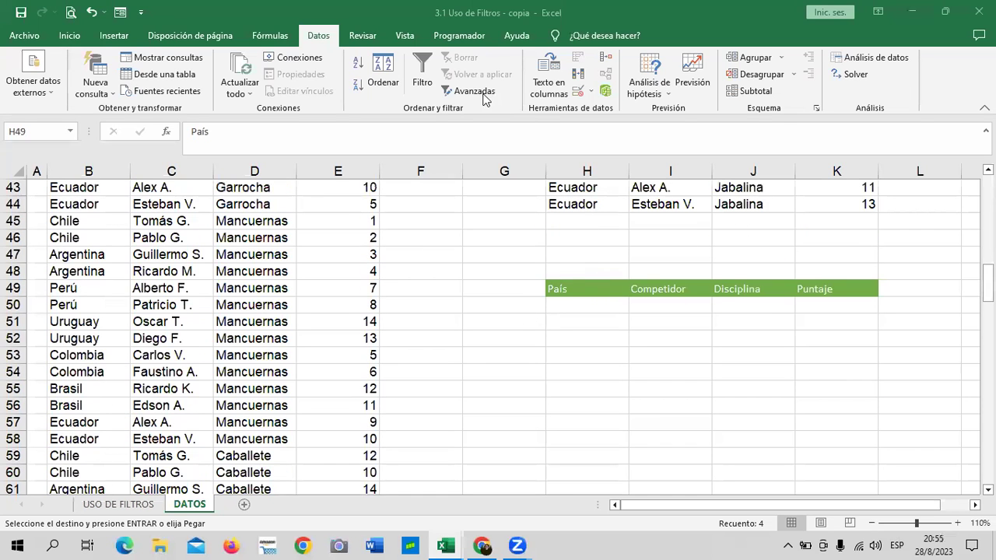
key("ctrl+v")
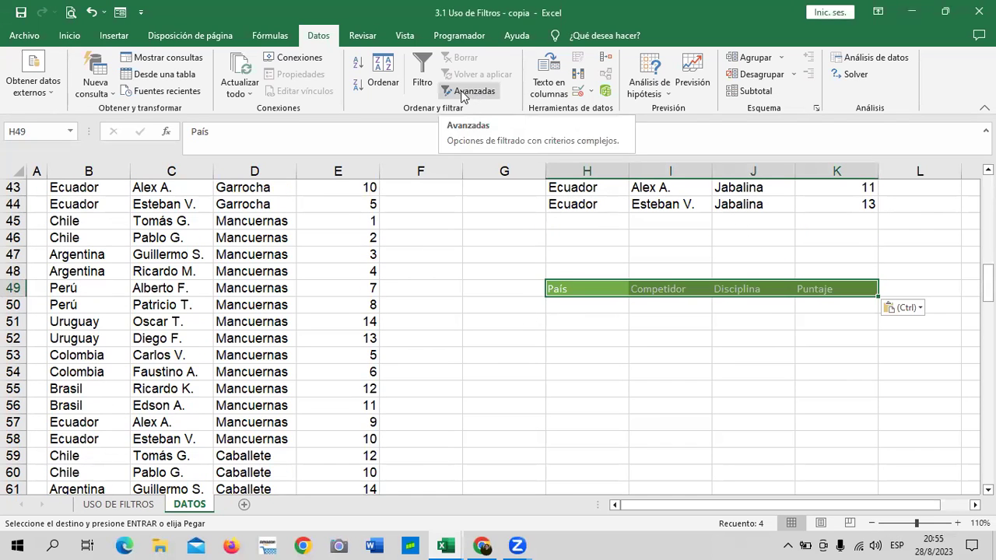
Start an advanced filter, accept the column-label warning, then close it unapplied
left_click(471, 94)
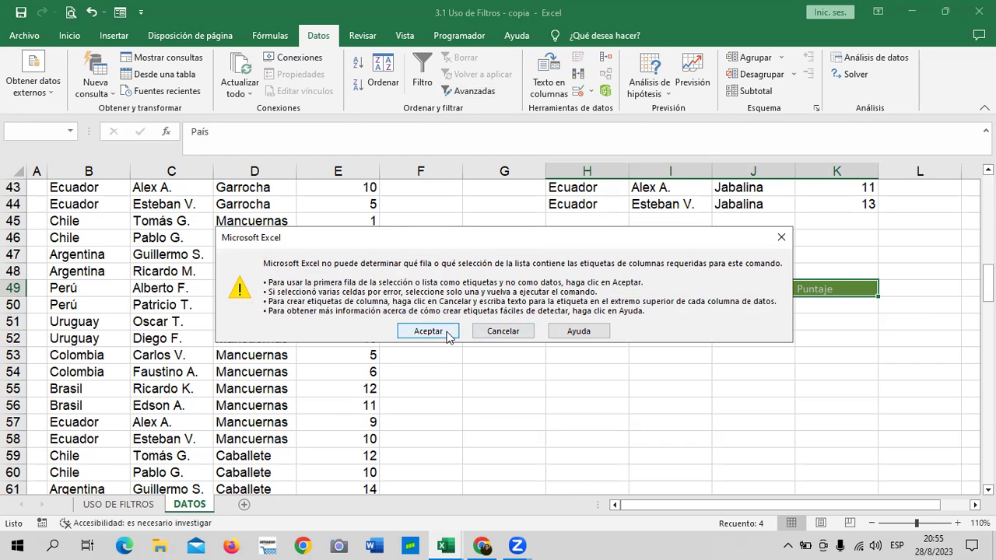
left_click(448, 333)
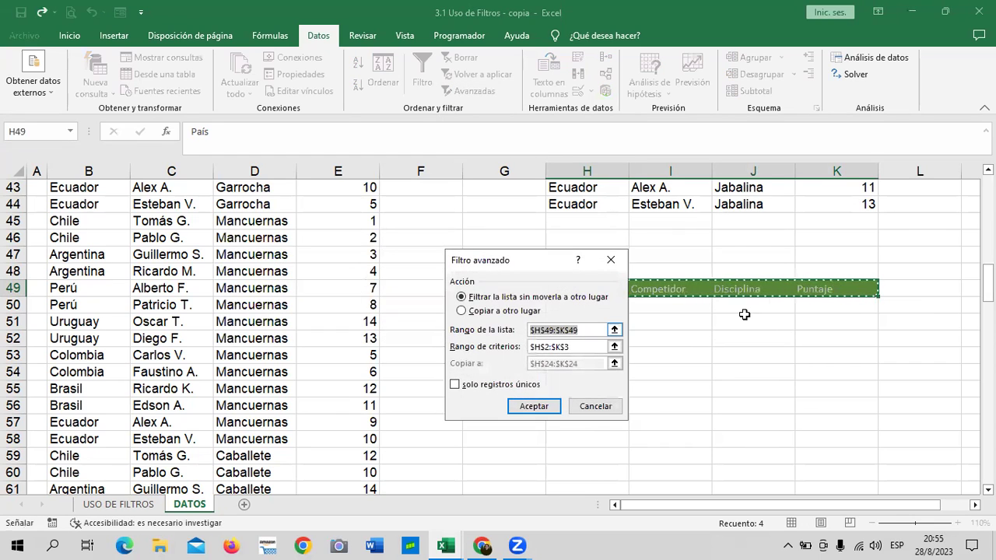
left_click(614, 261)
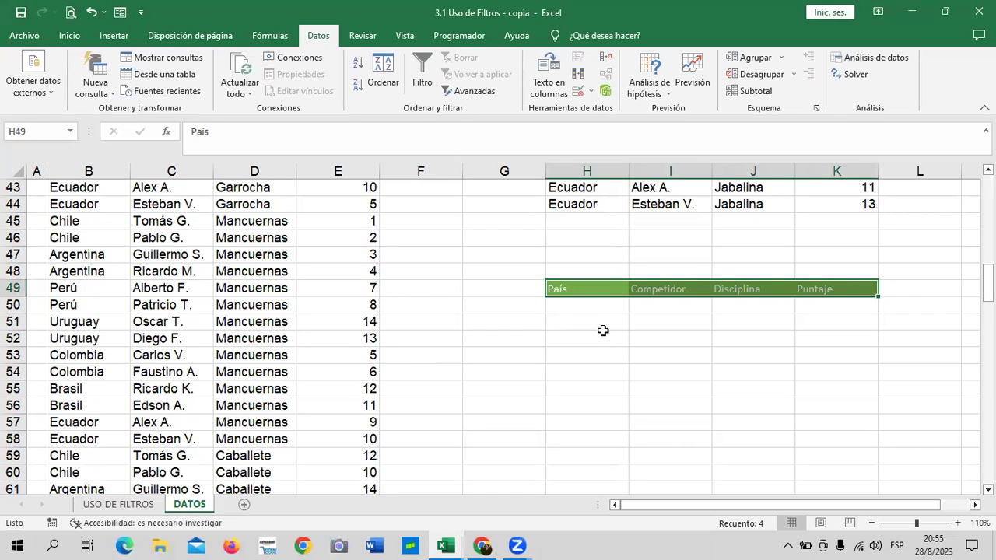
left_click(682, 350)
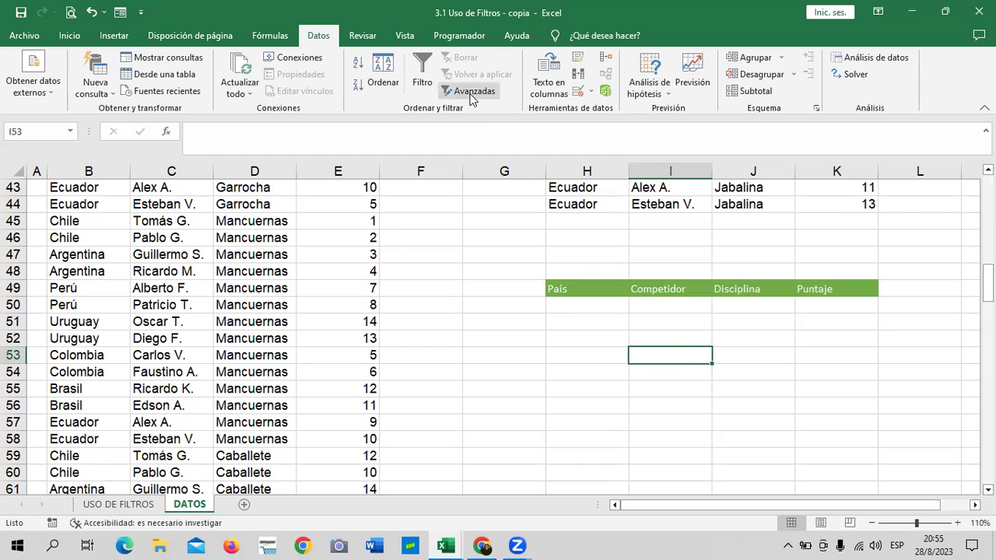
Enter 'Caballete' in J50 under Disciplina, then select a cell in the source data
left_click(601, 306)
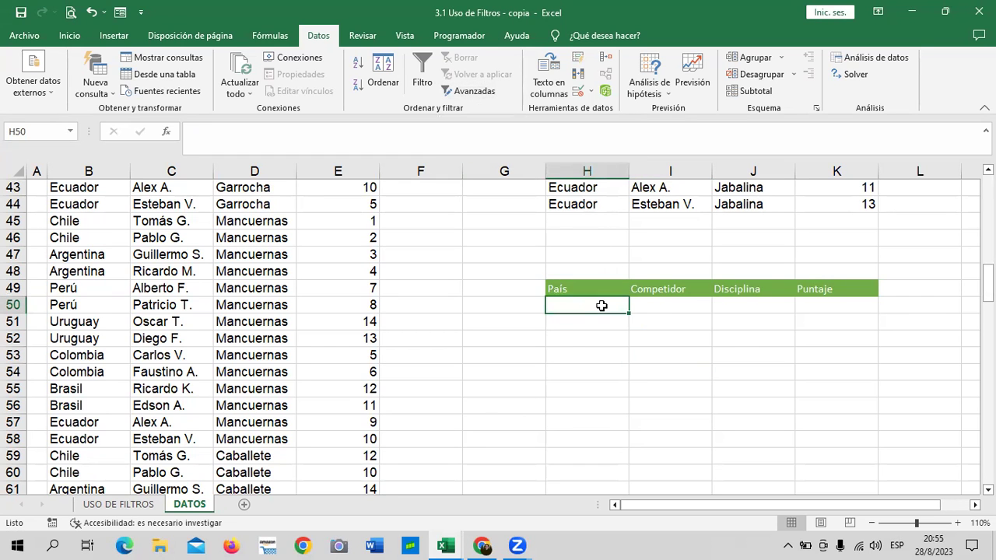
scroll(687, 329, "up", 3)
scroll(687, 331, "down", 2)
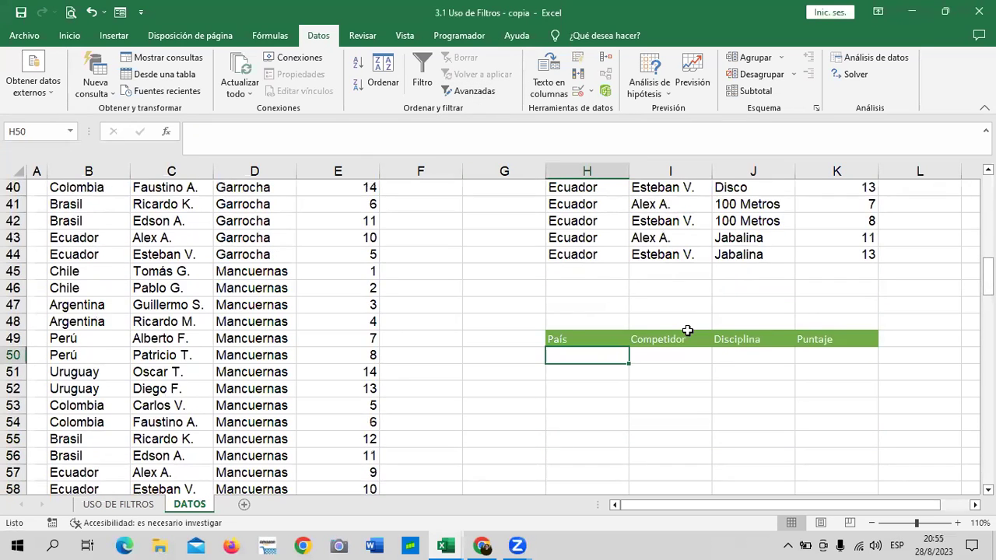
scroll(688, 331, "down", 1)
left_click(738, 302)
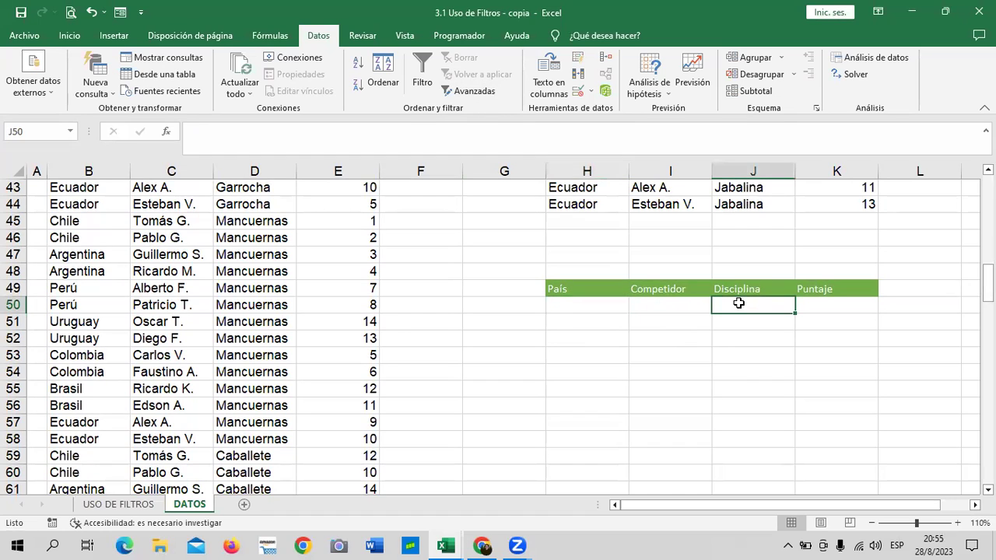
type("CAballete")
key("Return")
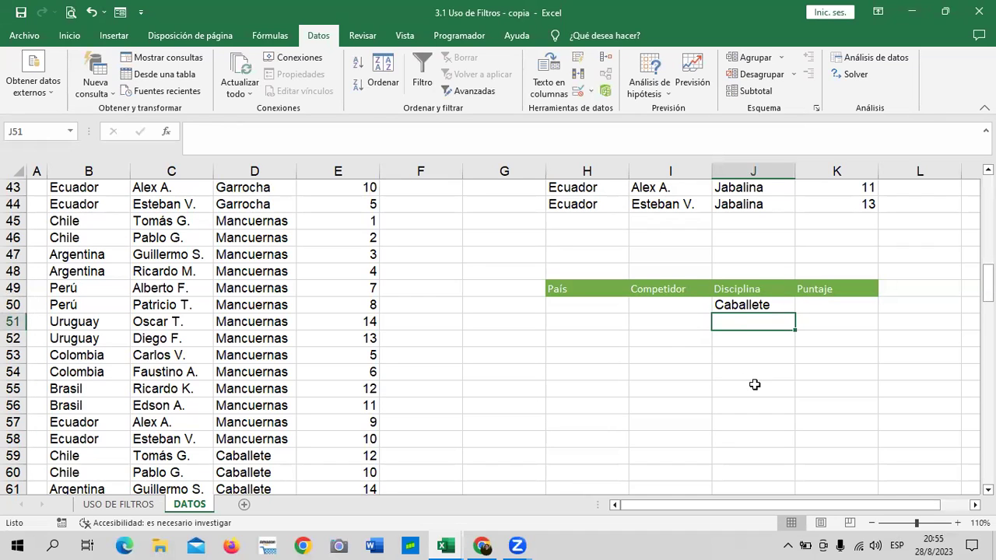
left_click(226, 258)
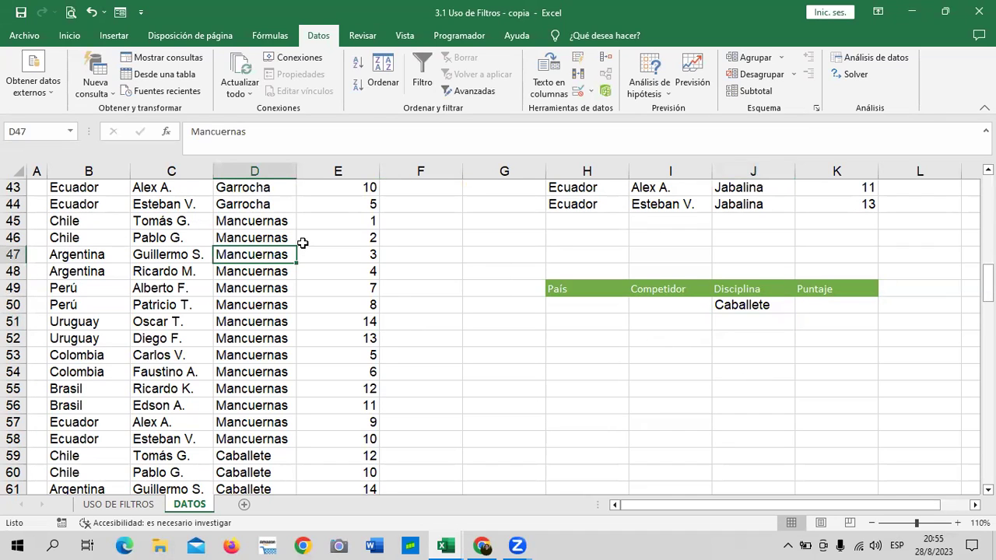
Open Advanced Filter on B2:E142 with 'Copiar a otro lugar' selected
left_click(467, 92)
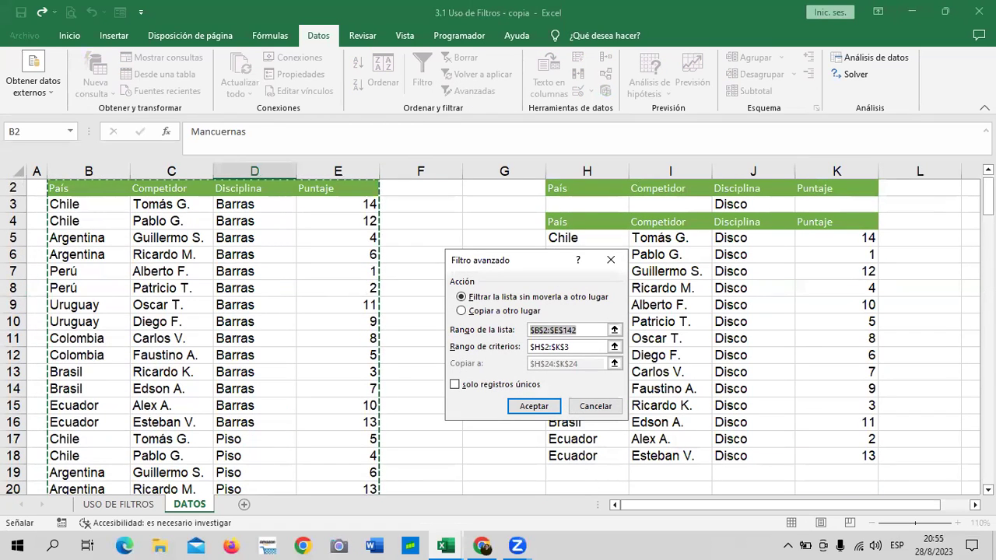
left_click_drag(545, 262, 534, 203)
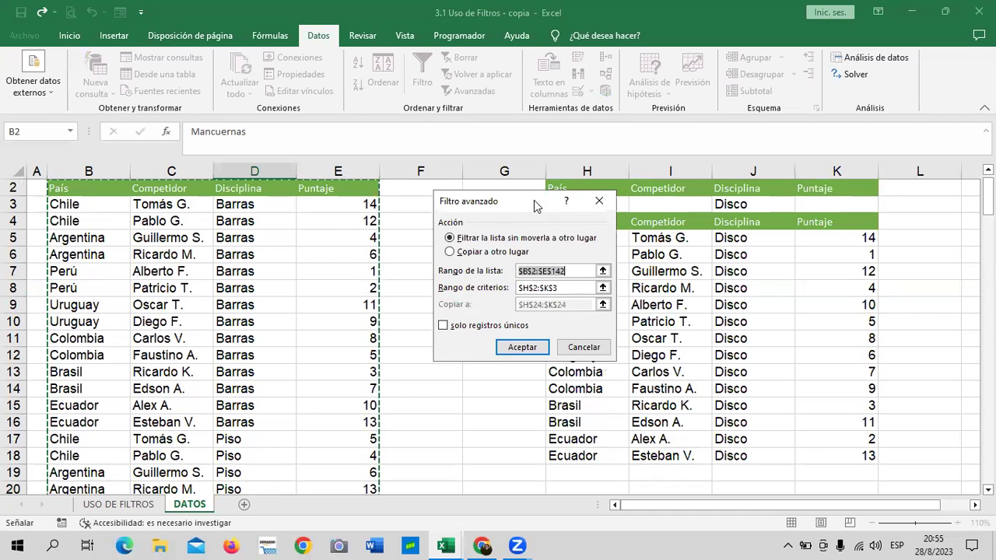
left_click(449, 251)
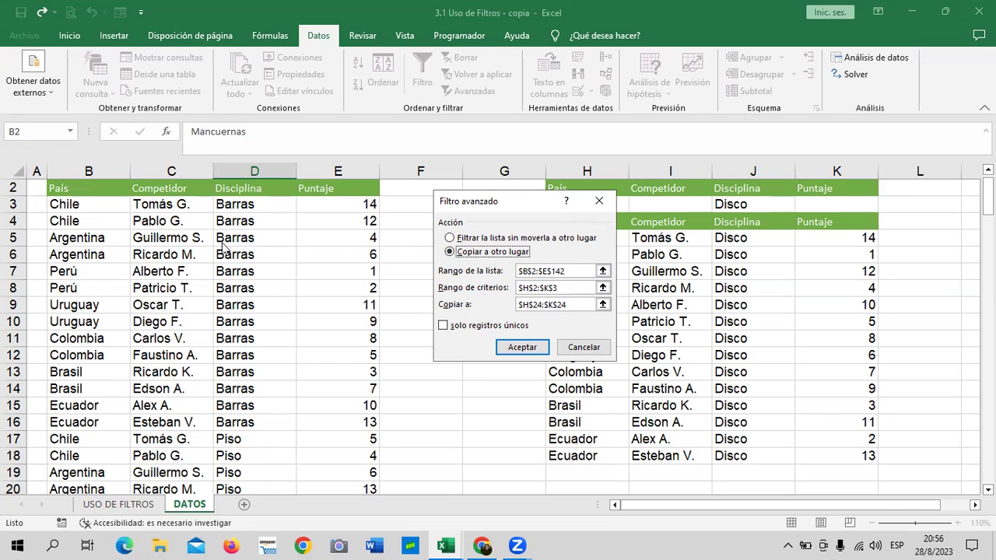
left_click(582, 272)
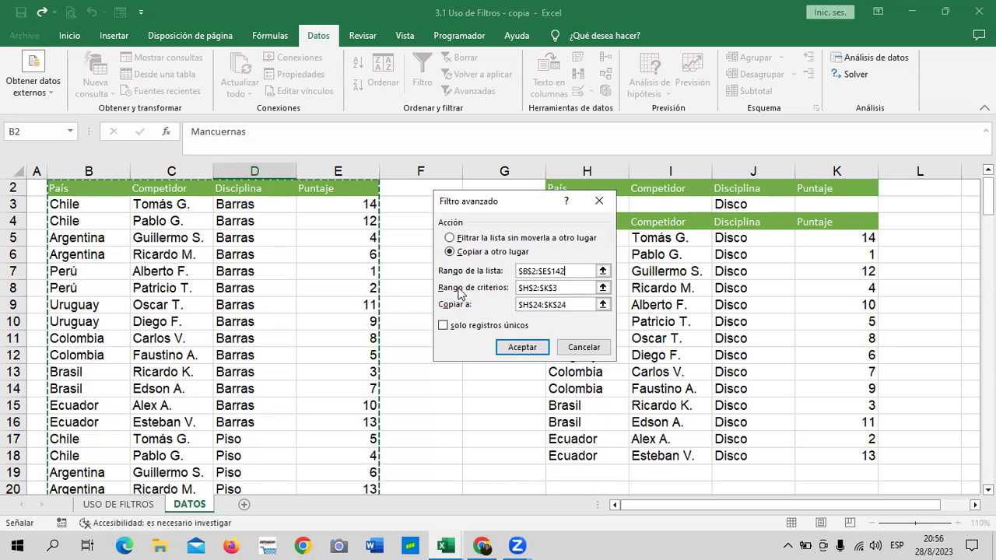
Point the criteria range to the Caballete block DATOS!$H$49:$K$50
left_click(602, 288)
scroll(732, 319, "down", 2)
scroll(731, 320, "down", 3)
scroll(720, 325, "down", 5)
scroll(715, 327, "down", 4)
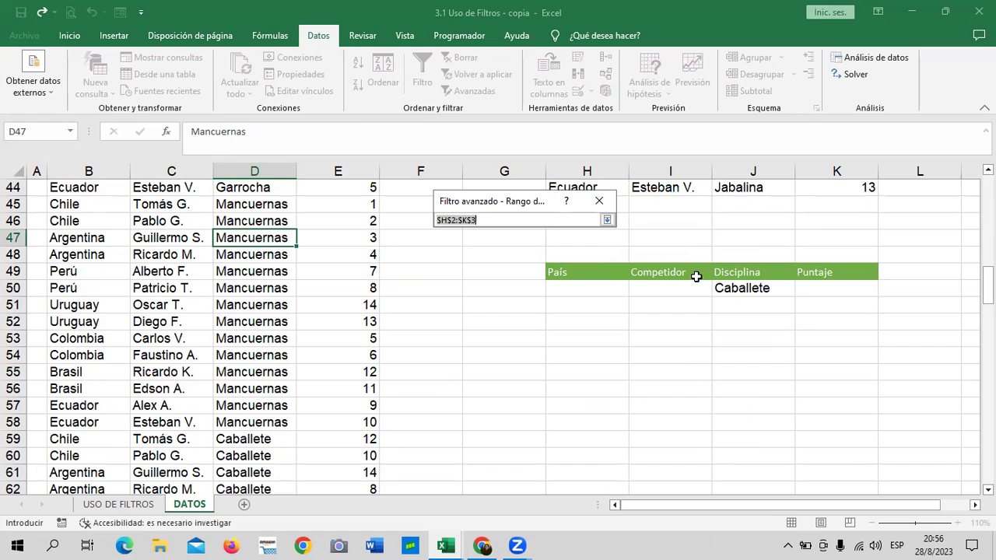
left_click_drag(575, 271, 848, 288)
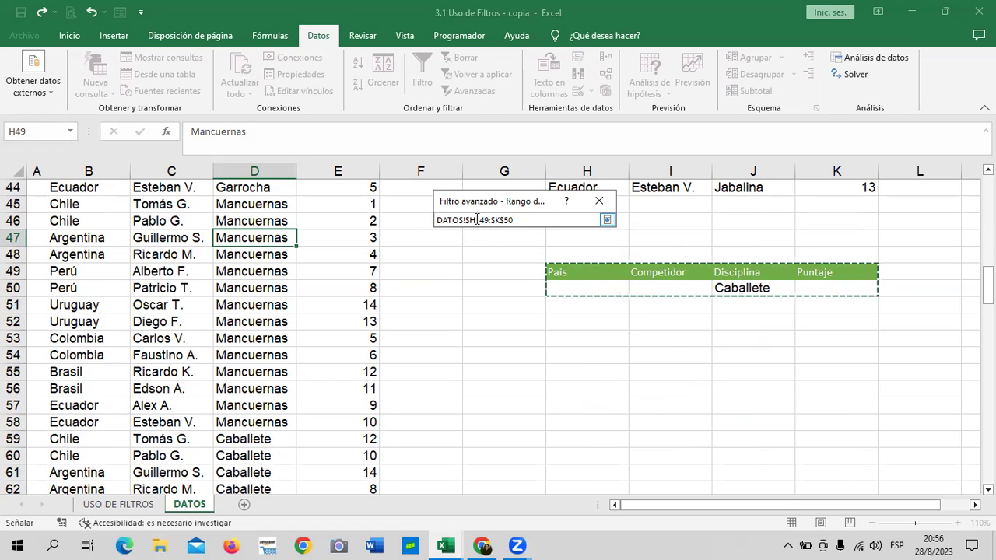
left_click(607, 221)
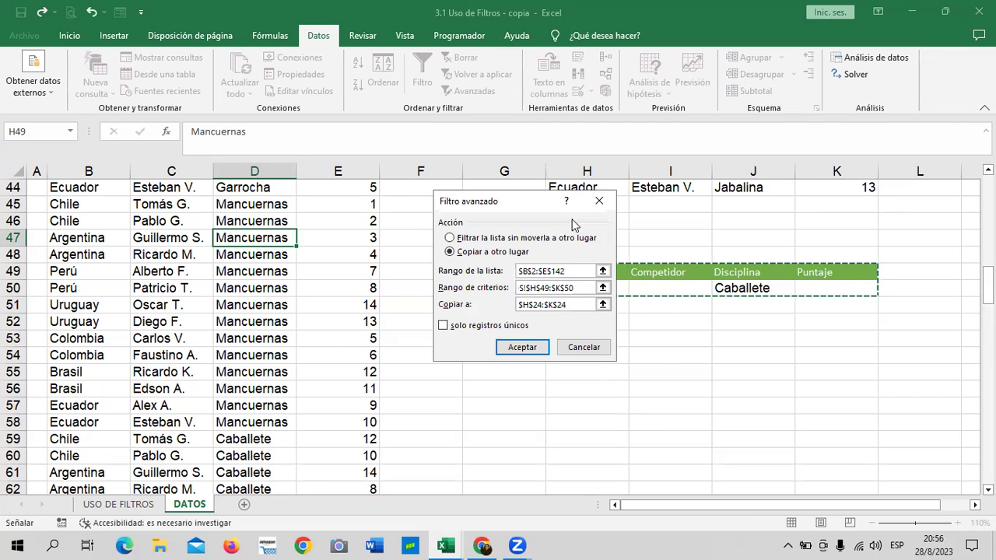
Set the output to H51:K51, tick unique records only, and run the Caballete filter
left_click(604, 305)
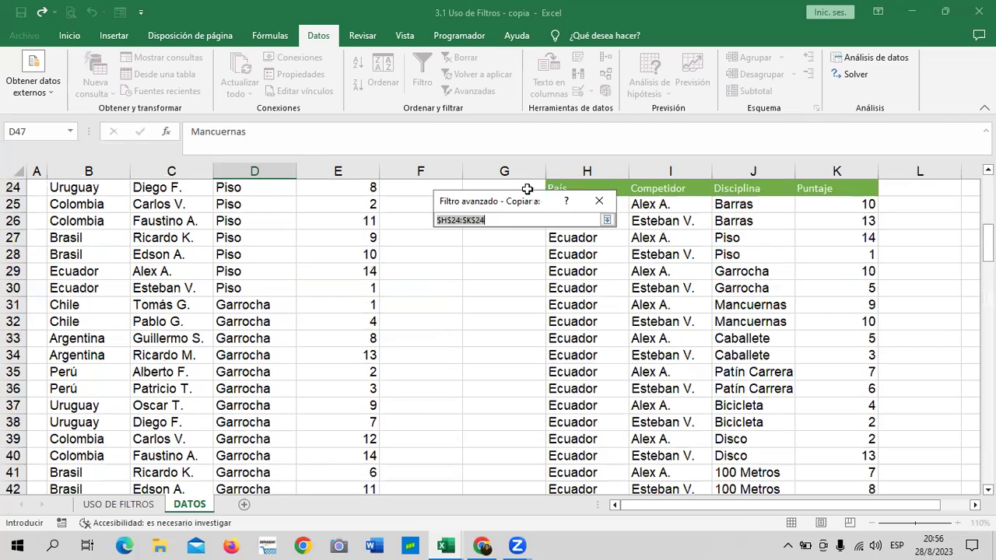
scroll(626, 389, "down", 5)
scroll(647, 360, "down", 5)
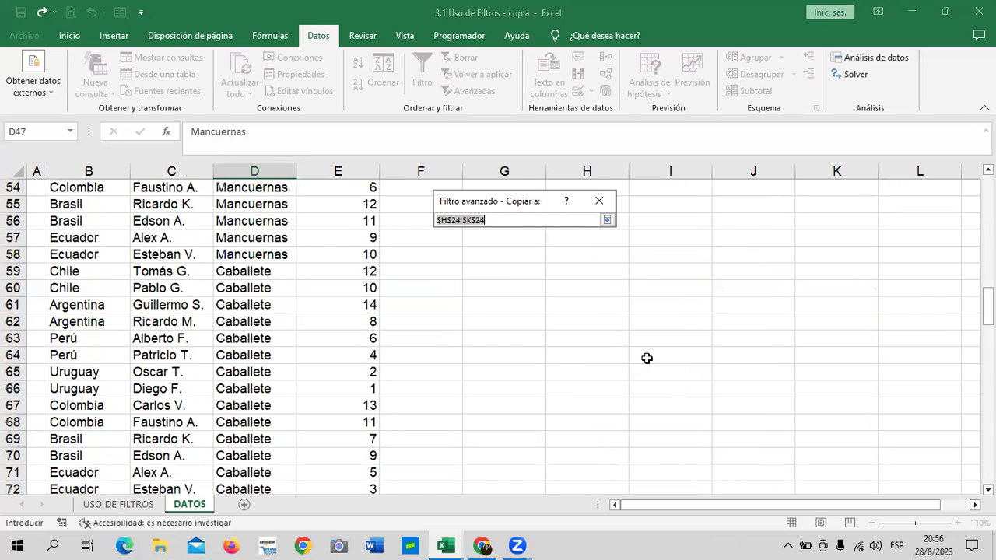
key("BackSpace")
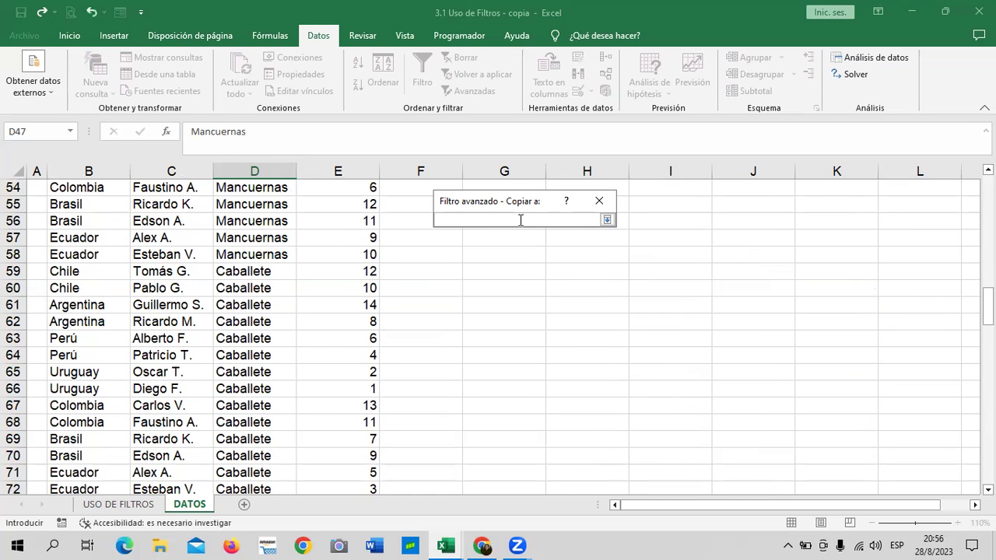
scroll(543, 335, "up", 3)
left_click_drag(565, 289, 836, 295)
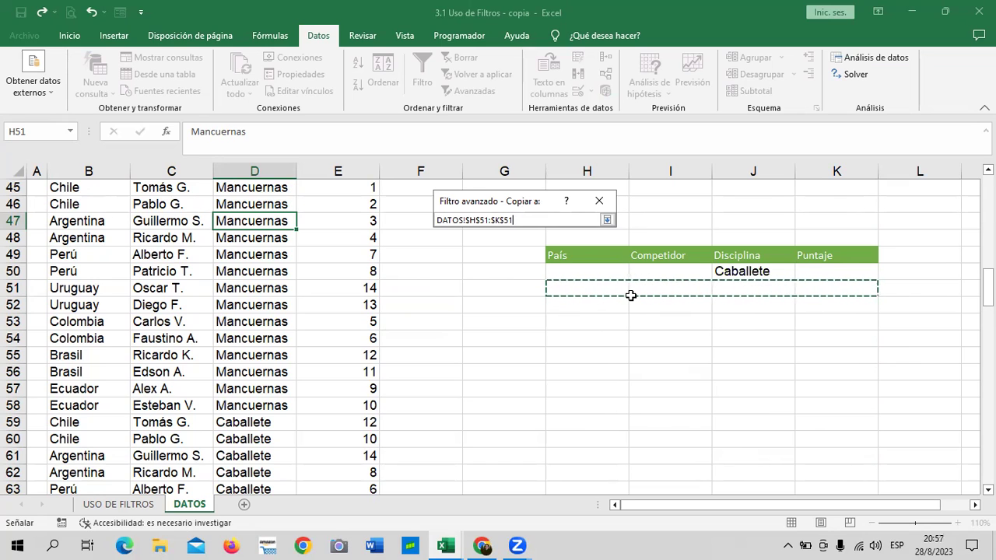
left_click(607, 221)
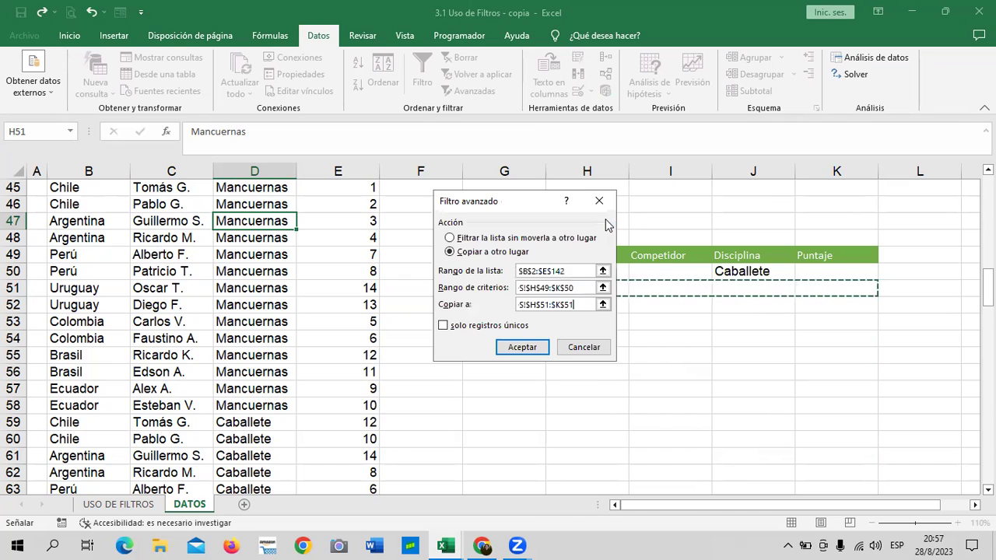
left_click(444, 326)
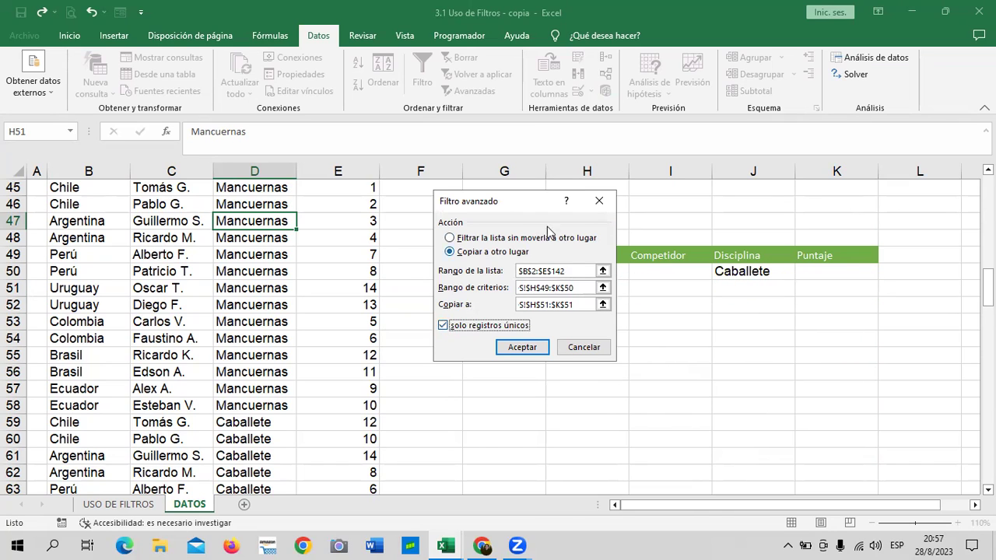
left_click(532, 348)
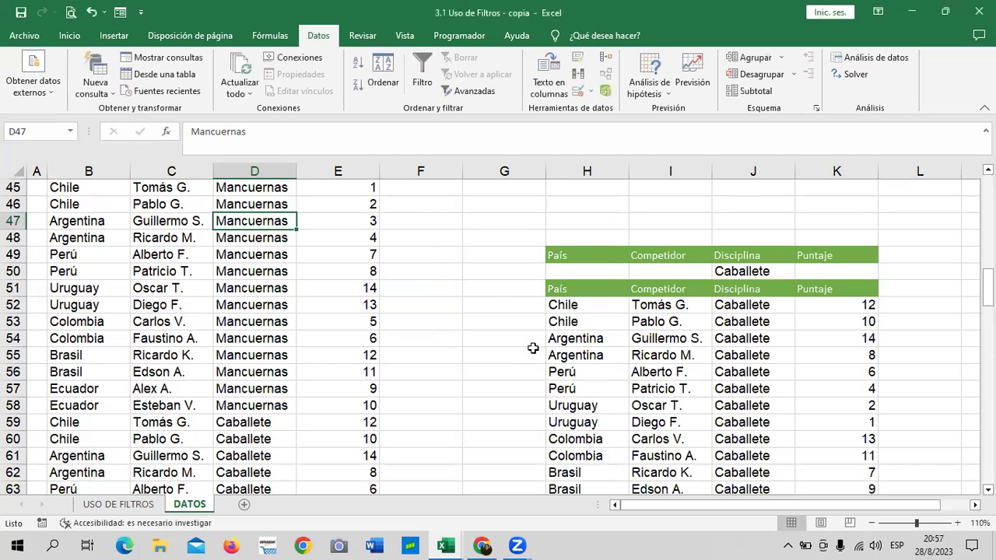
scroll(691, 356, "down", 4)
scroll(688, 356, "up", 4)
scroll(529, 342, "down", 3)
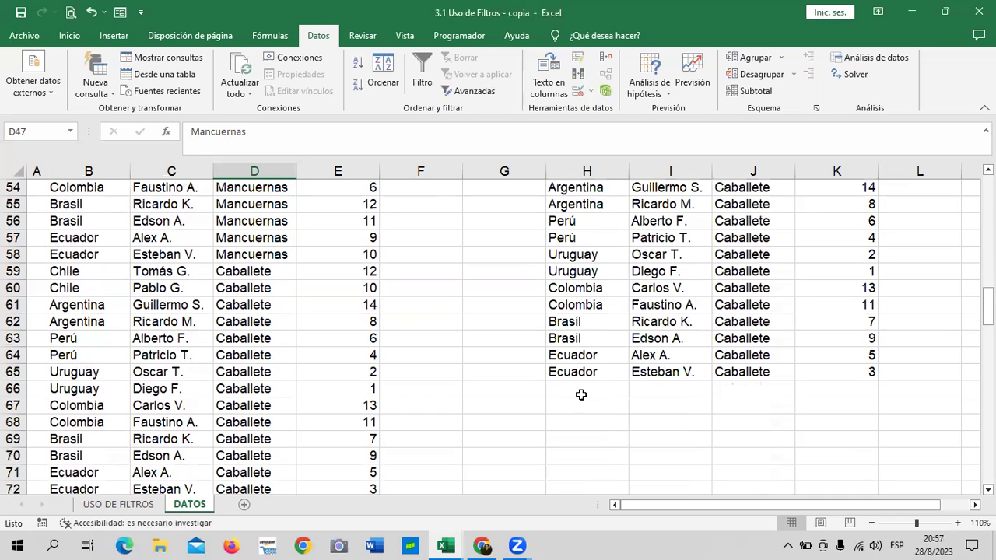
scroll(582, 398, "up", 2)
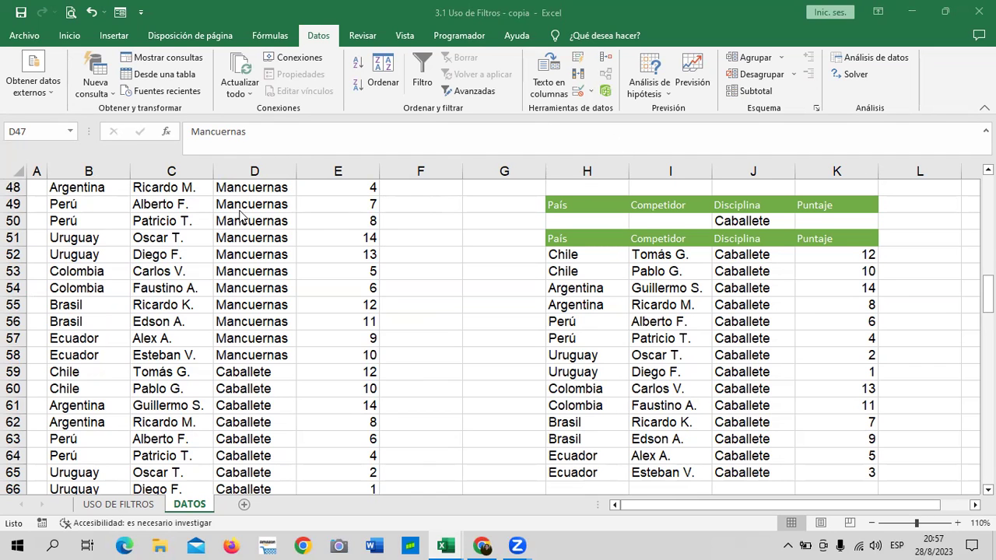
left_click(468, 90)
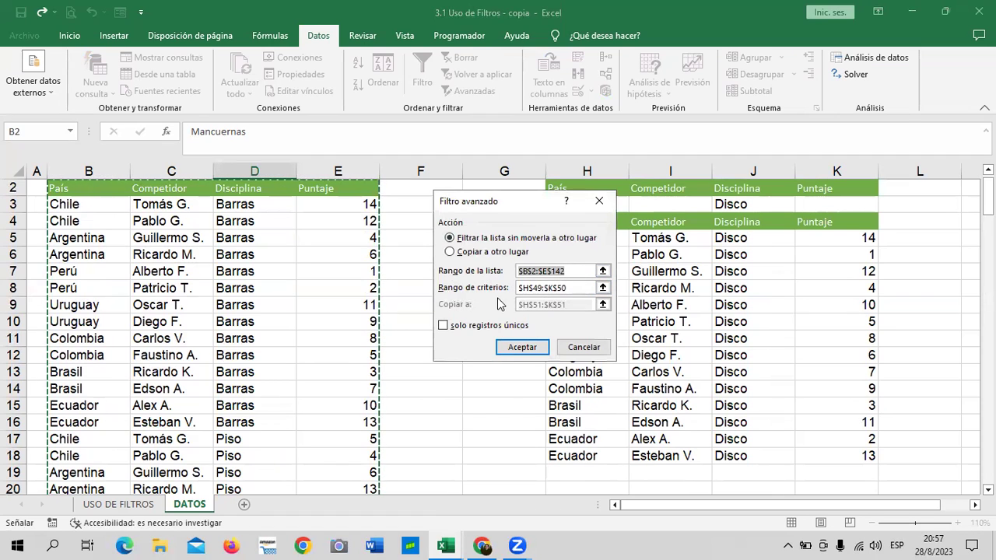
left_click(583, 347)
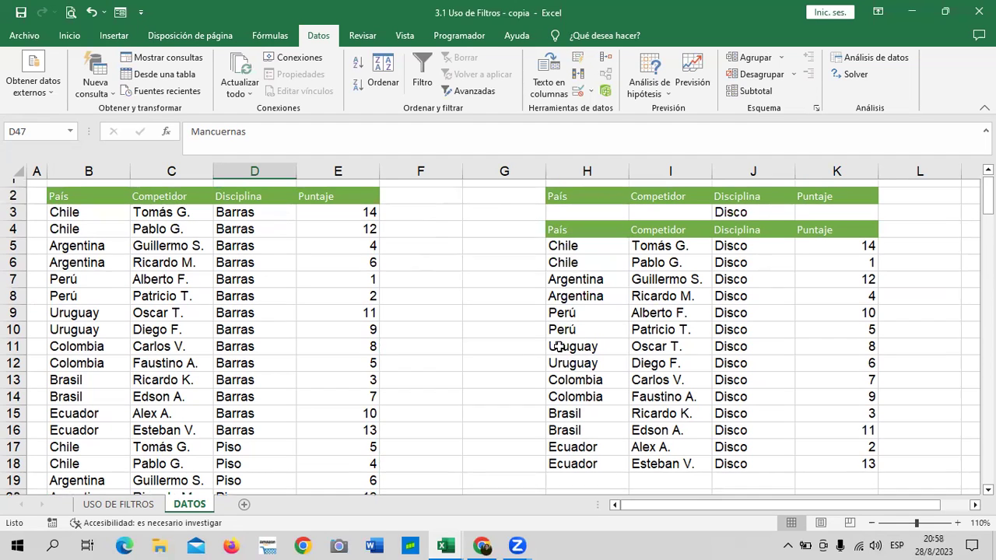
Scroll through the DATOS results, then switch to the USO DE FILTROS sheet
scroll(560, 344, "down", 4)
scroll(559, 345, "down", 5)
scroll(560, 345, "down", 2)
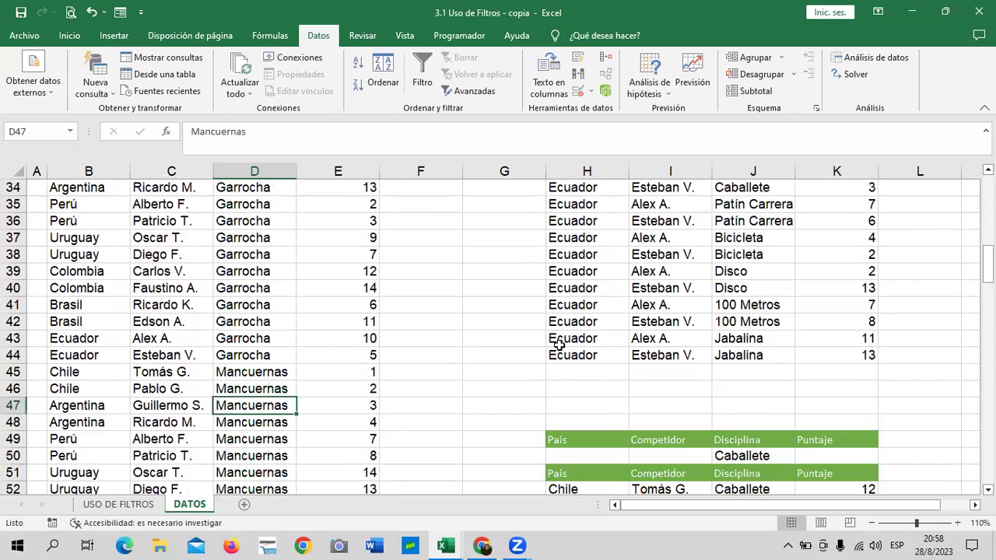
scroll(560, 345, "down", 3)
scroll(560, 345, "down", 5)
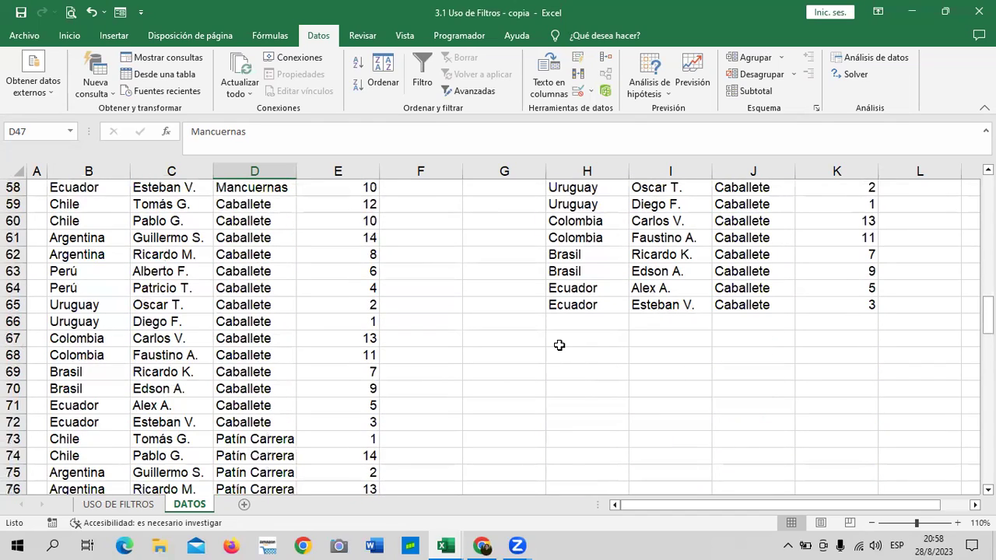
scroll(831, 394, "up", 4)
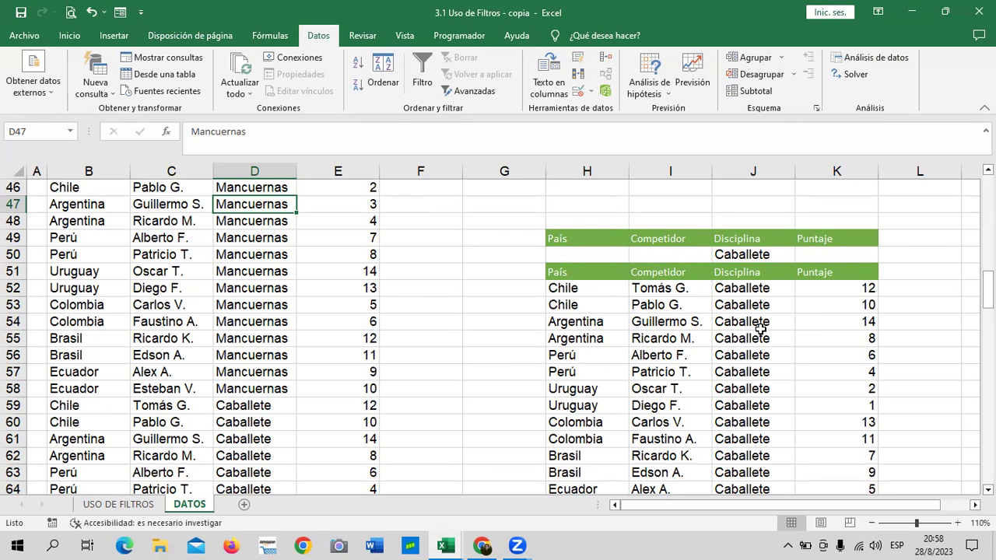
scroll(720, 280, "down", 3)
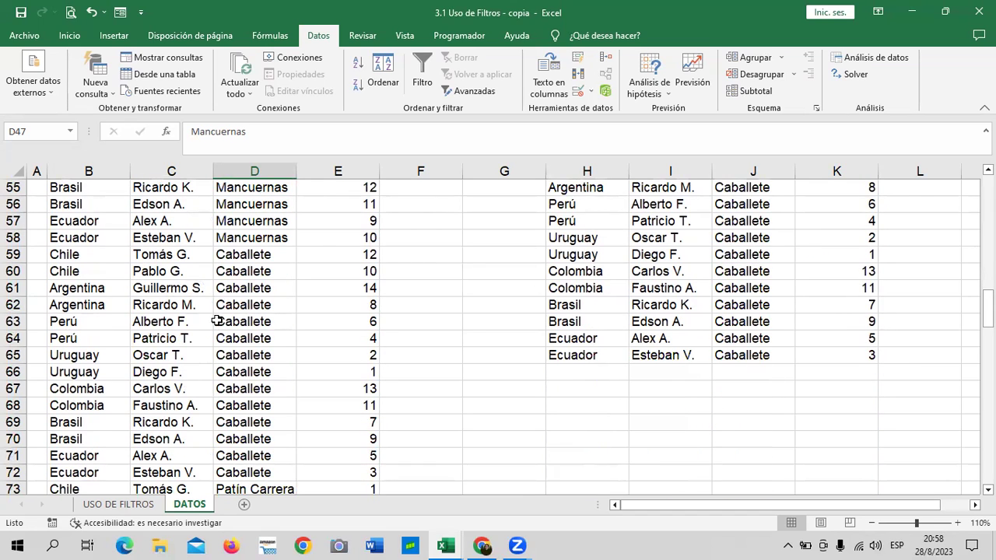
scroll(216, 322, "down", 3)
left_click(118, 505)
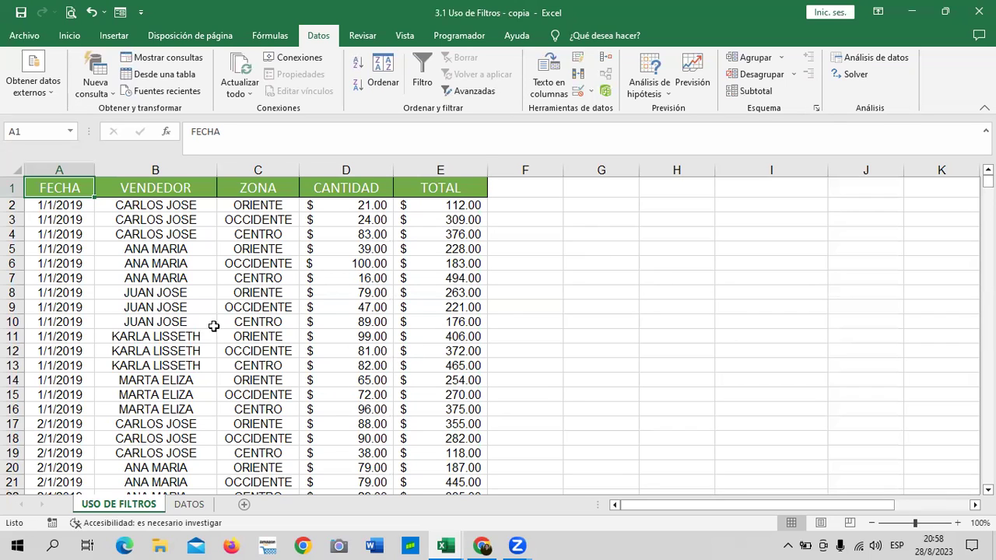
Return to DATOS, briefly toggling to USO DE FILTROS and back
left_click(200, 510)
scroll(778, 412, "up", 5)
scroll(789, 413, "up", 6)
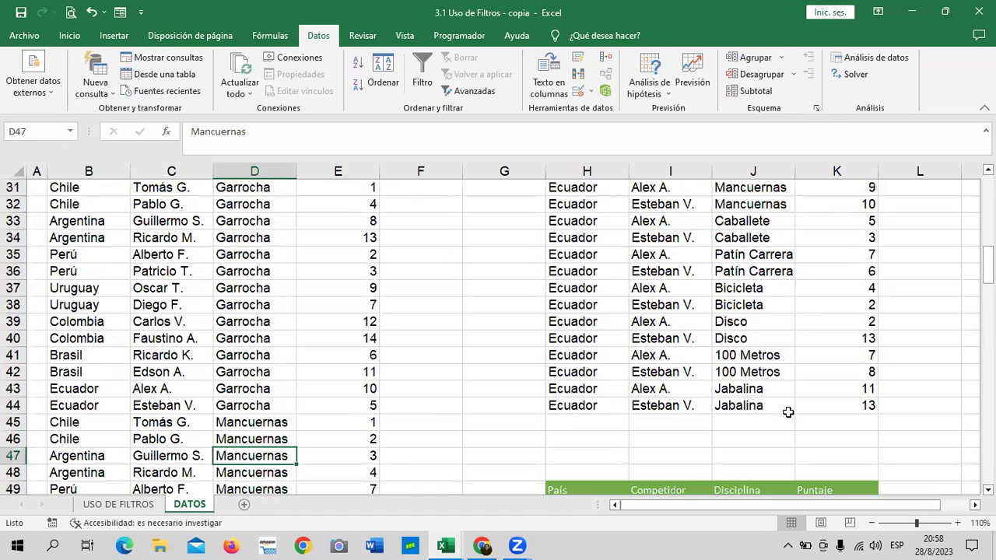
scroll(788, 412, "up", 5)
scroll(178, 382, "up", 1)
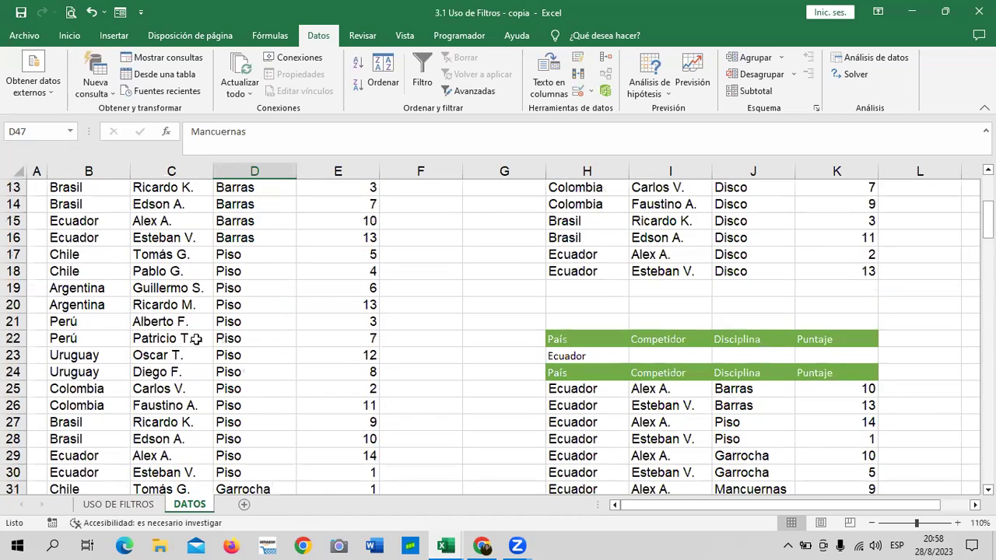
left_click(118, 505)
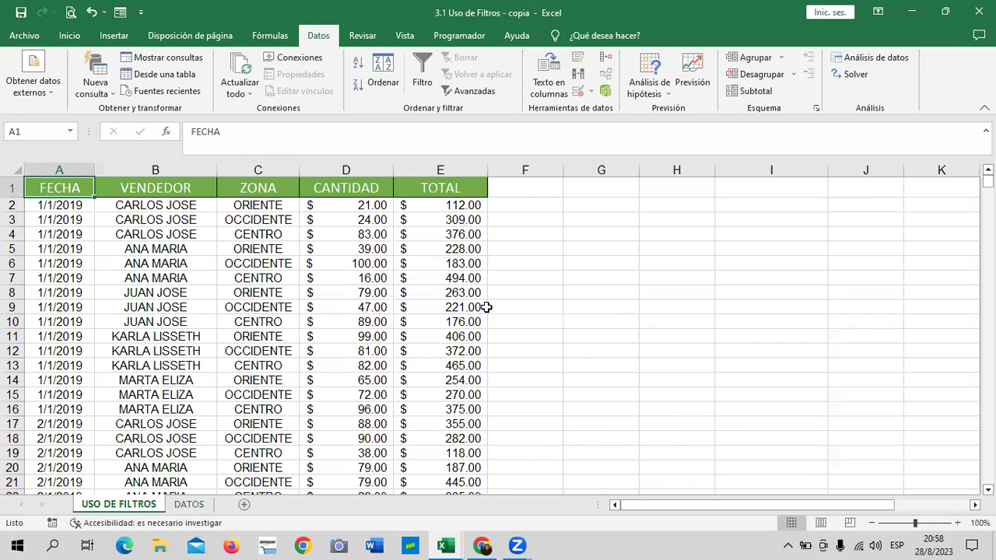
left_click(198, 506)
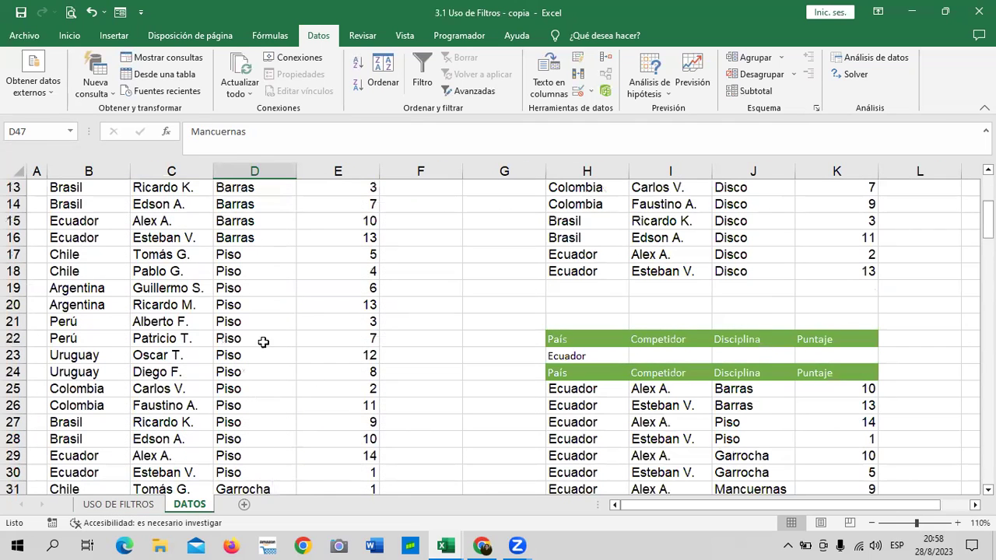
Scroll through the Disco, Ecuador and Caballete result blocks in H:K
scroll(257, 350, "up", 1)
scroll(225, 377, "up", 1)
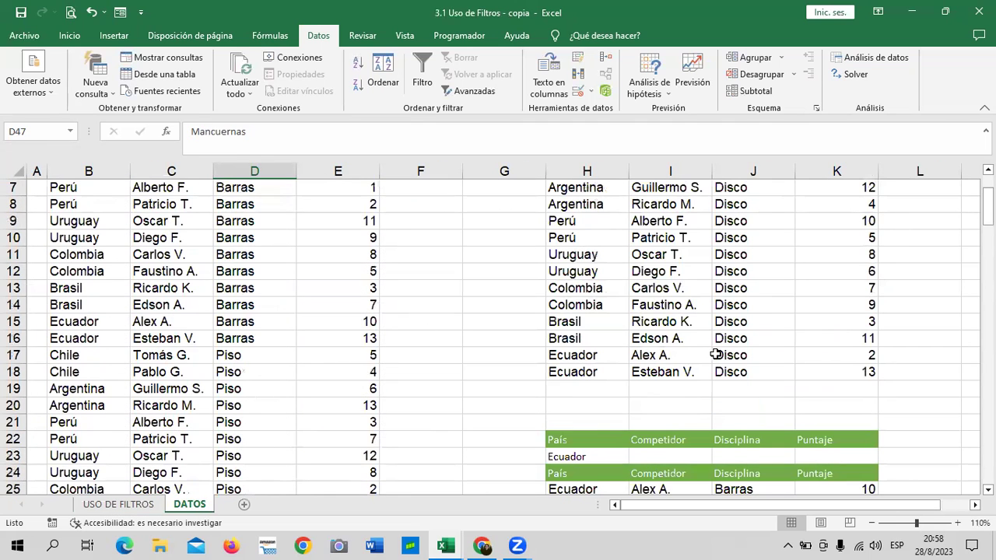
scroll(715, 354, "up", 2)
scroll(708, 346, "down", 6)
scroll(704, 349, "down", 5)
scroll(700, 352, "down", 10)
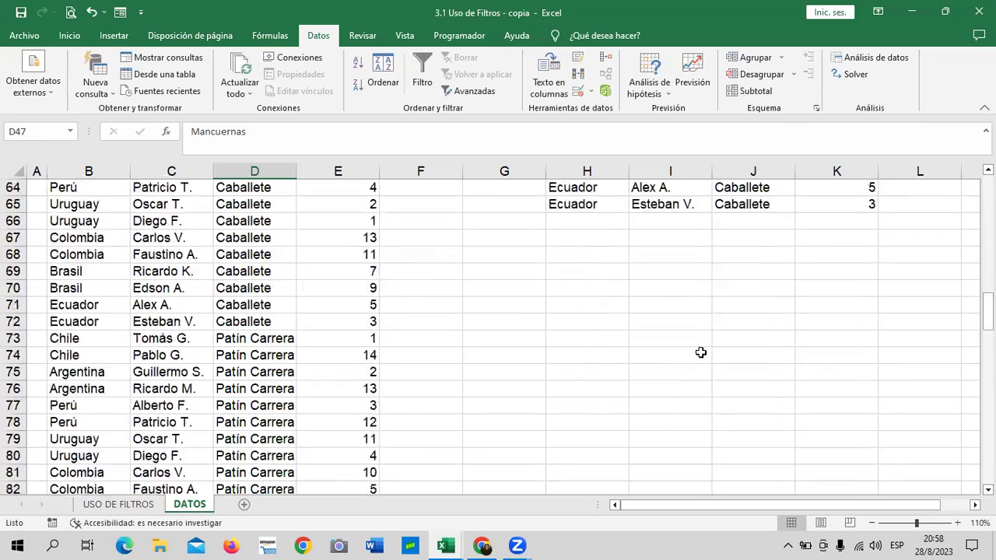
scroll(700, 353, "down", 1)
scroll(695, 362, "down", 5)
scroll(695, 363, "down", 5)
scroll(696, 366, "down", 5)
scroll(696, 368, "down", 5)
scroll(696, 366, "up", 10)
scroll(695, 366, "up", 8)
scroll(692, 365, "up", 6)
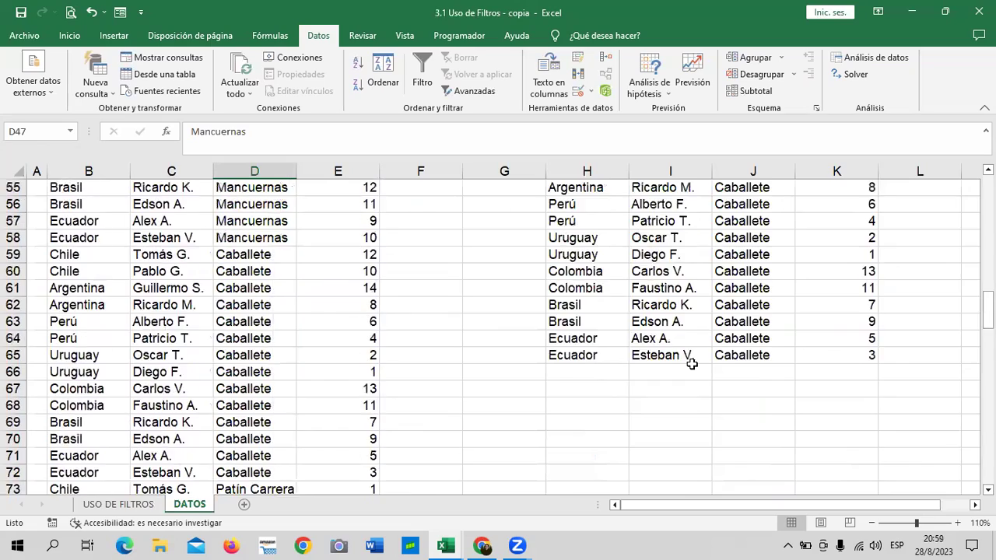
scroll(692, 364, "up", 2)
scroll(692, 363, "up", 4)
scroll(692, 363, "up", 3)
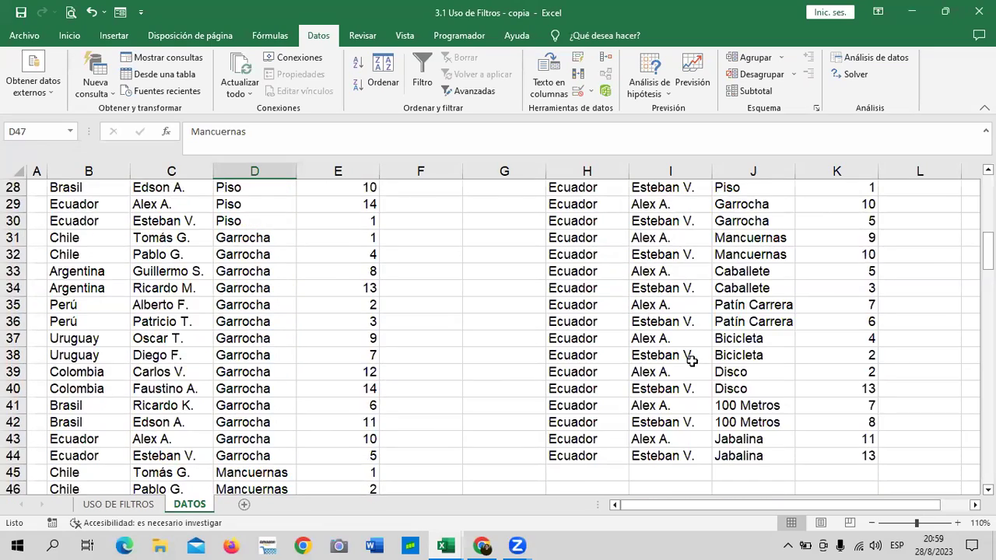
scroll(691, 362, "up", 5)
scroll(691, 360, "up", 3)
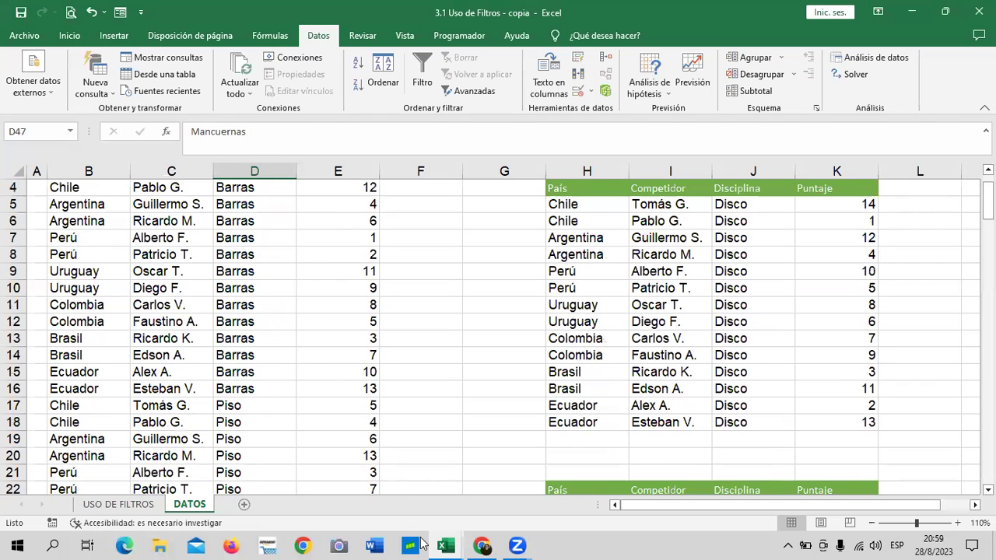
left_click(440, 500)
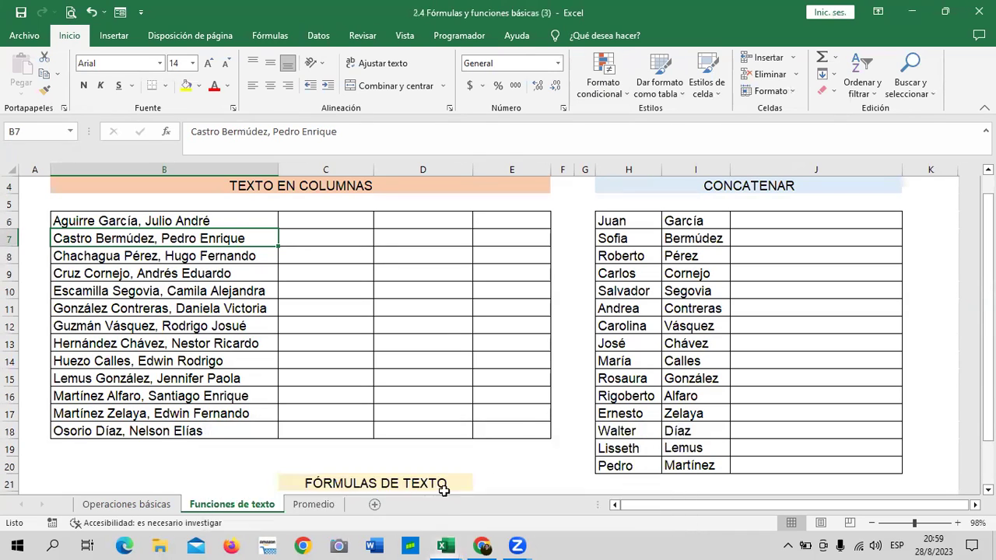
left_click(425, 238)
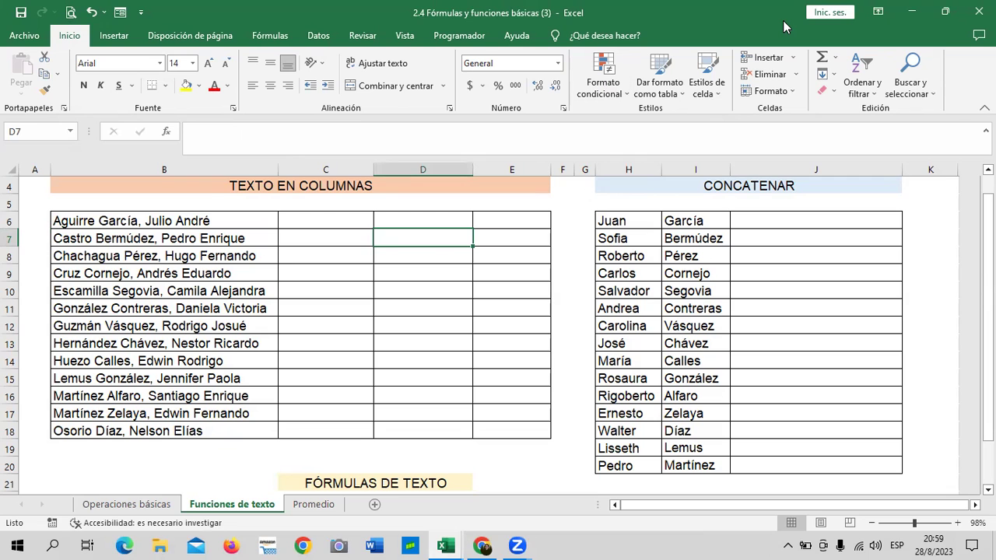
mouse_move(446, 546)
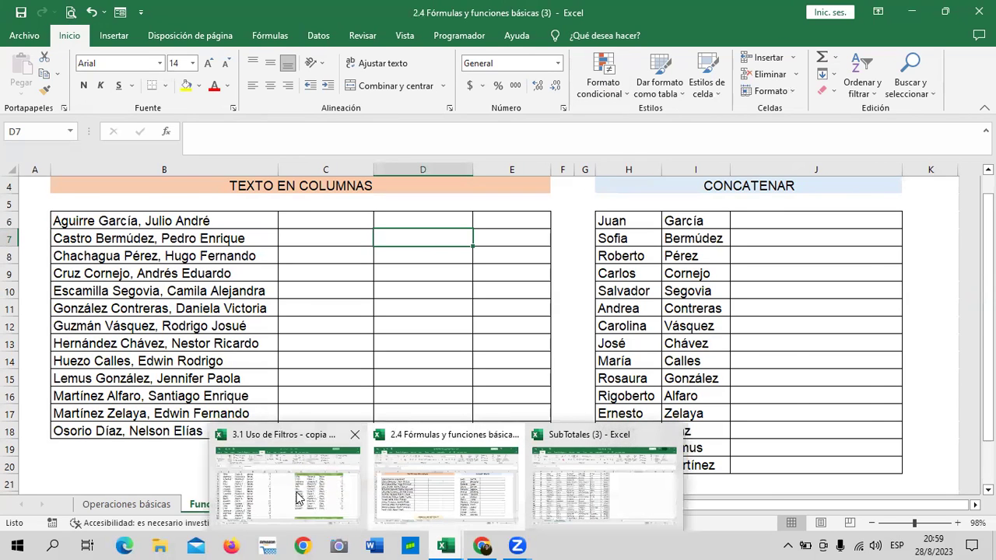
left_click(298, 497)
scroll(488, 306, "up", 1)
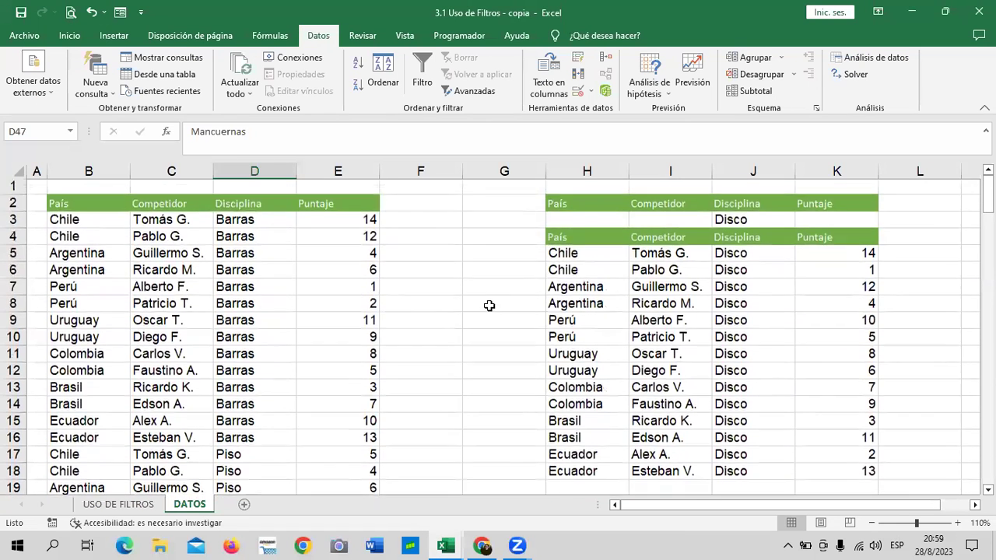
scroll(489, 306, "down", 1)
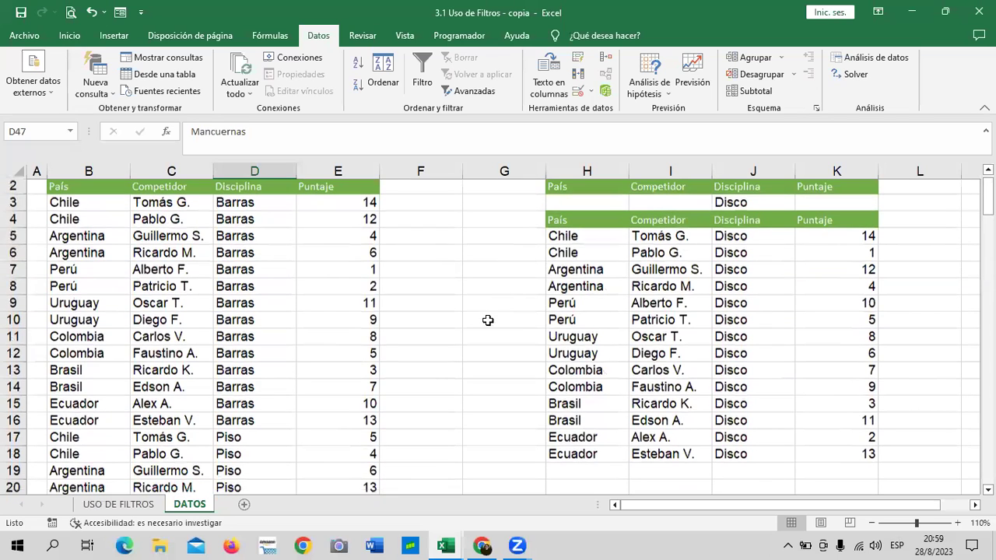
scroll(488, 321, "up", 1)
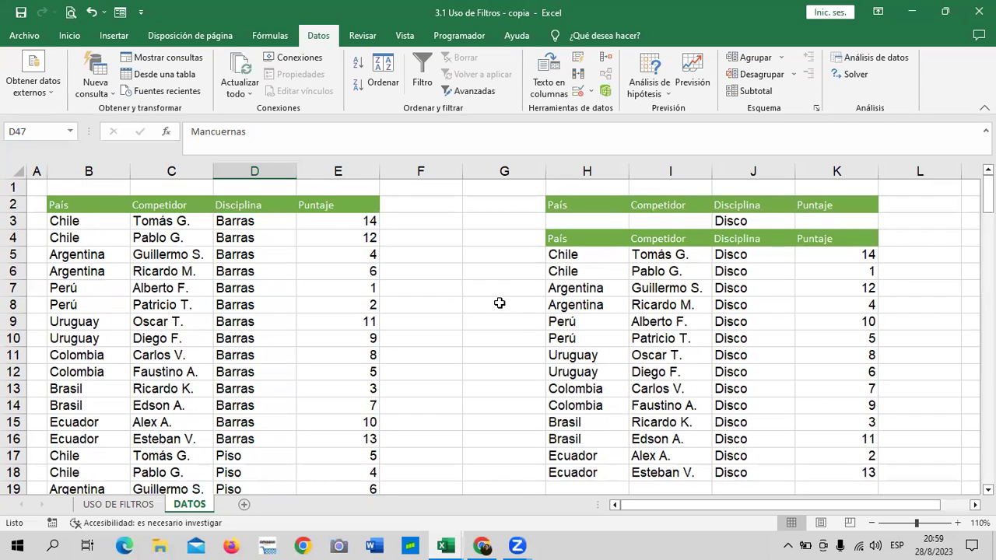